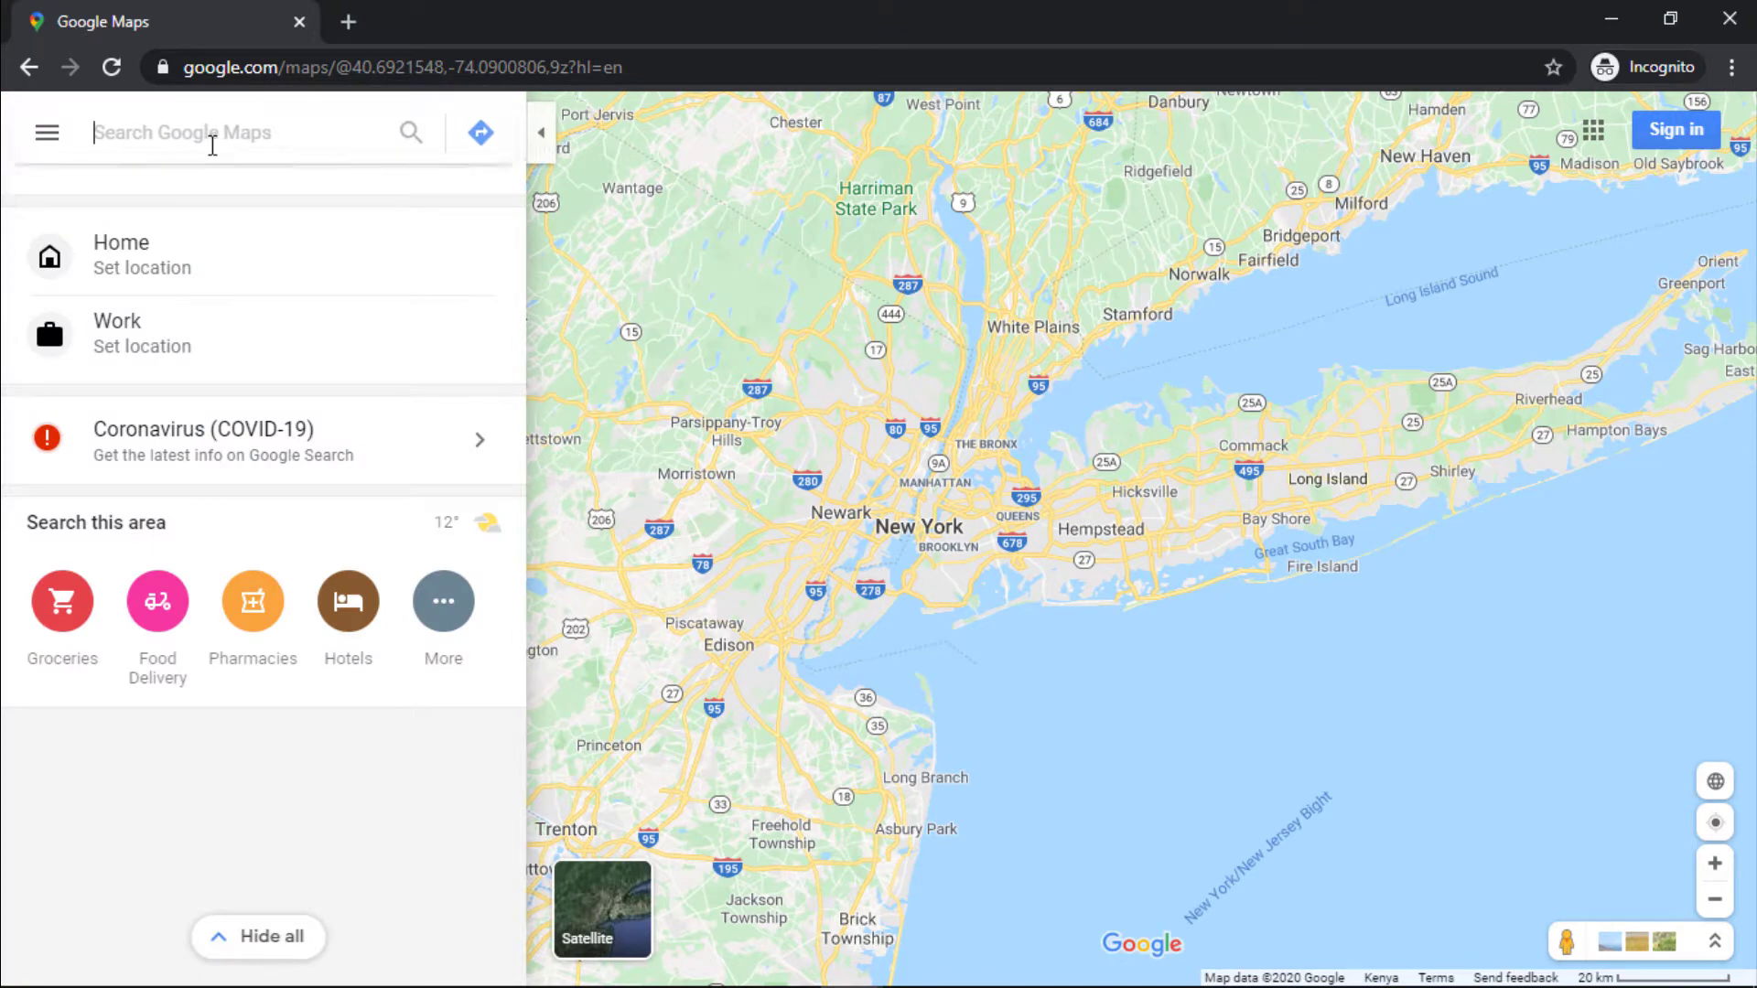
pyautogui.write('ti')
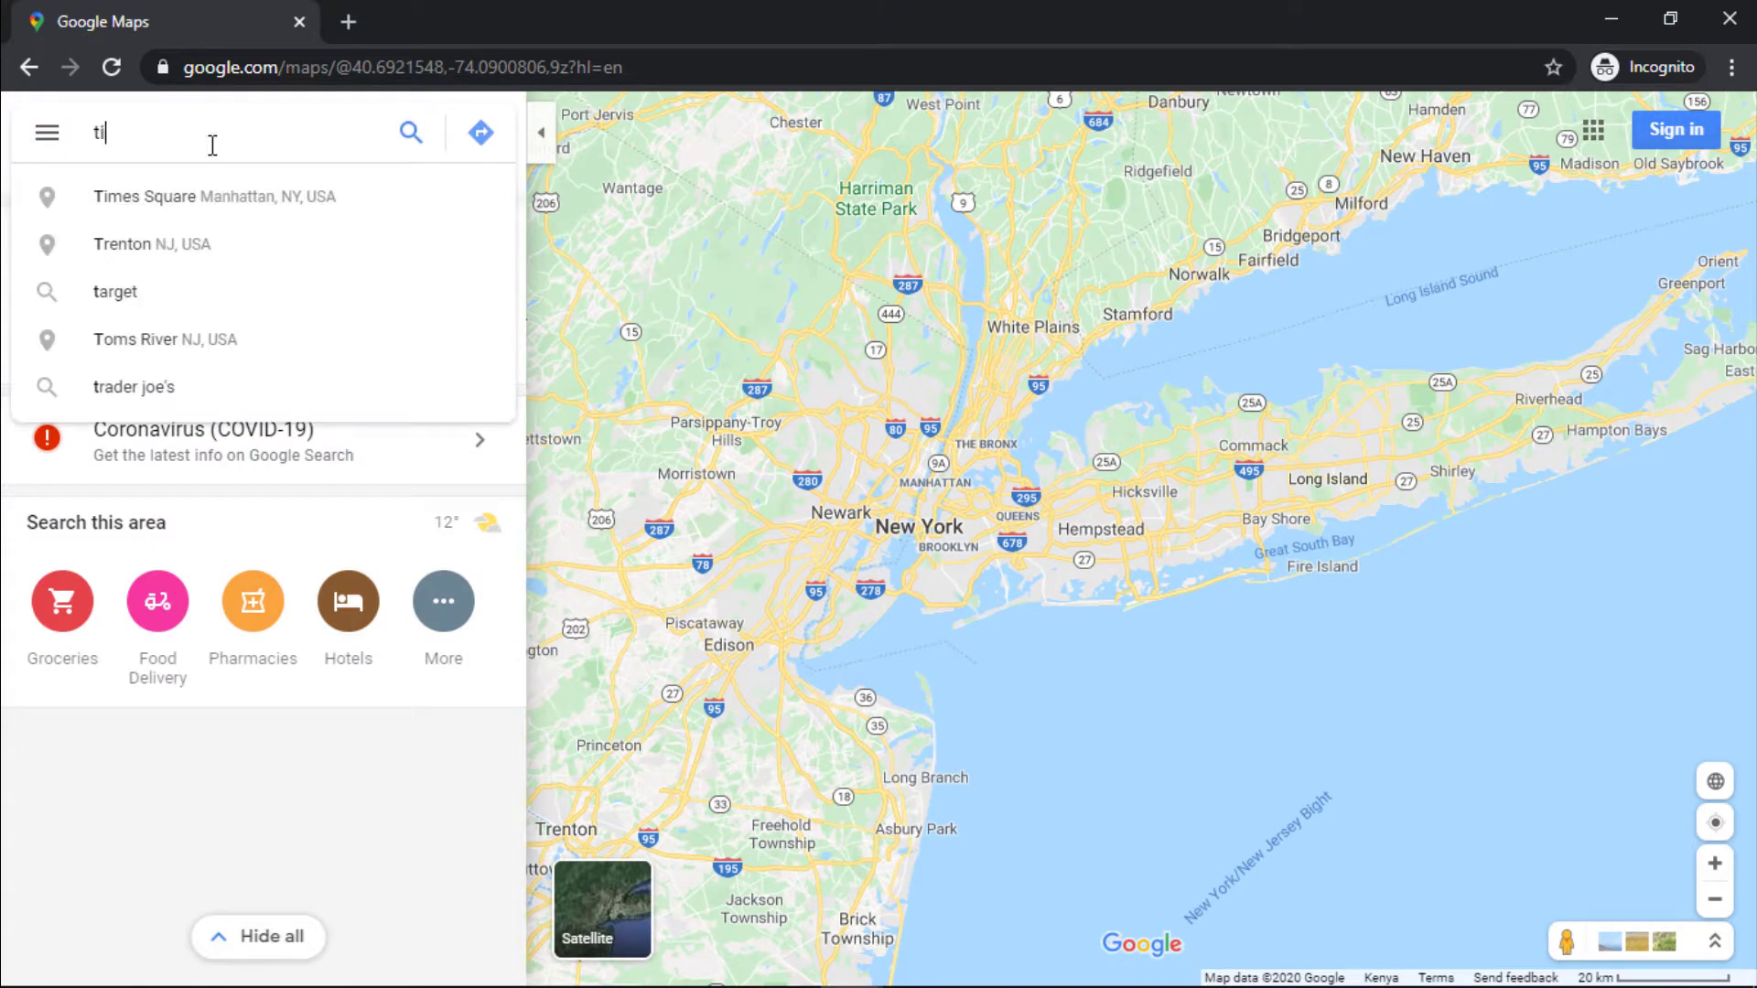
pyautogui.write('mes')
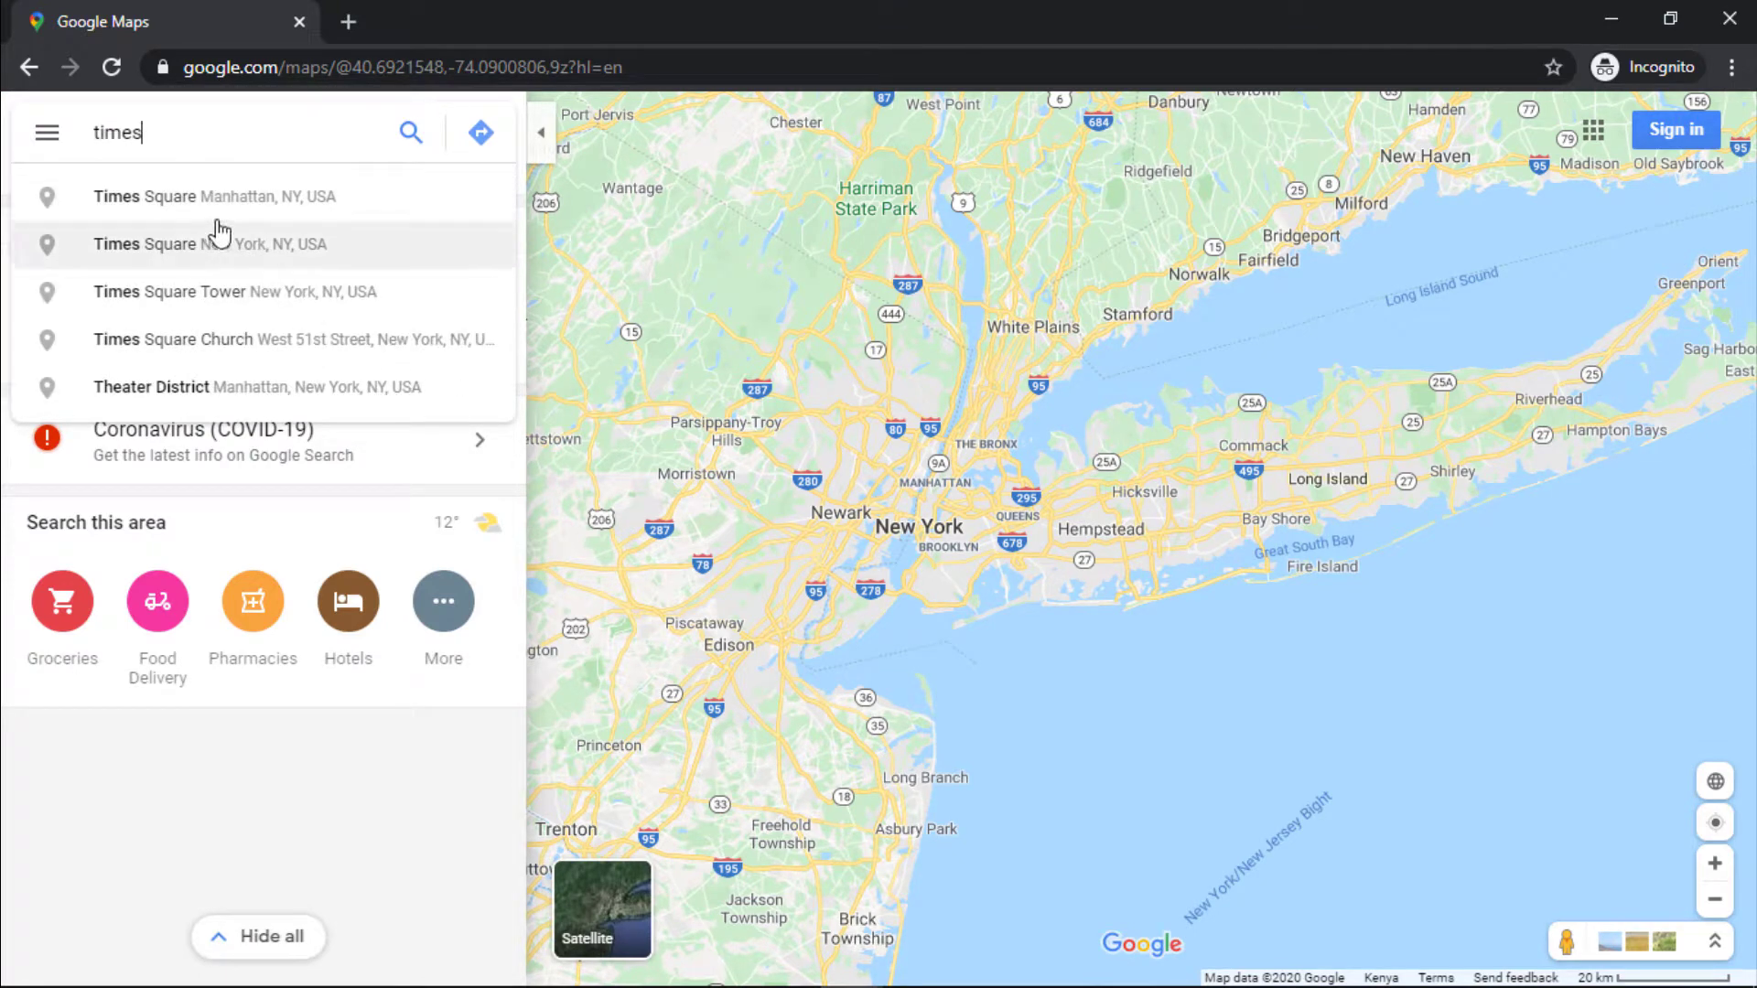
# Select 'Times Square, Manhattan, NY, USA' from the 'times' search suggestions.
pyautogui.click(216, 201)
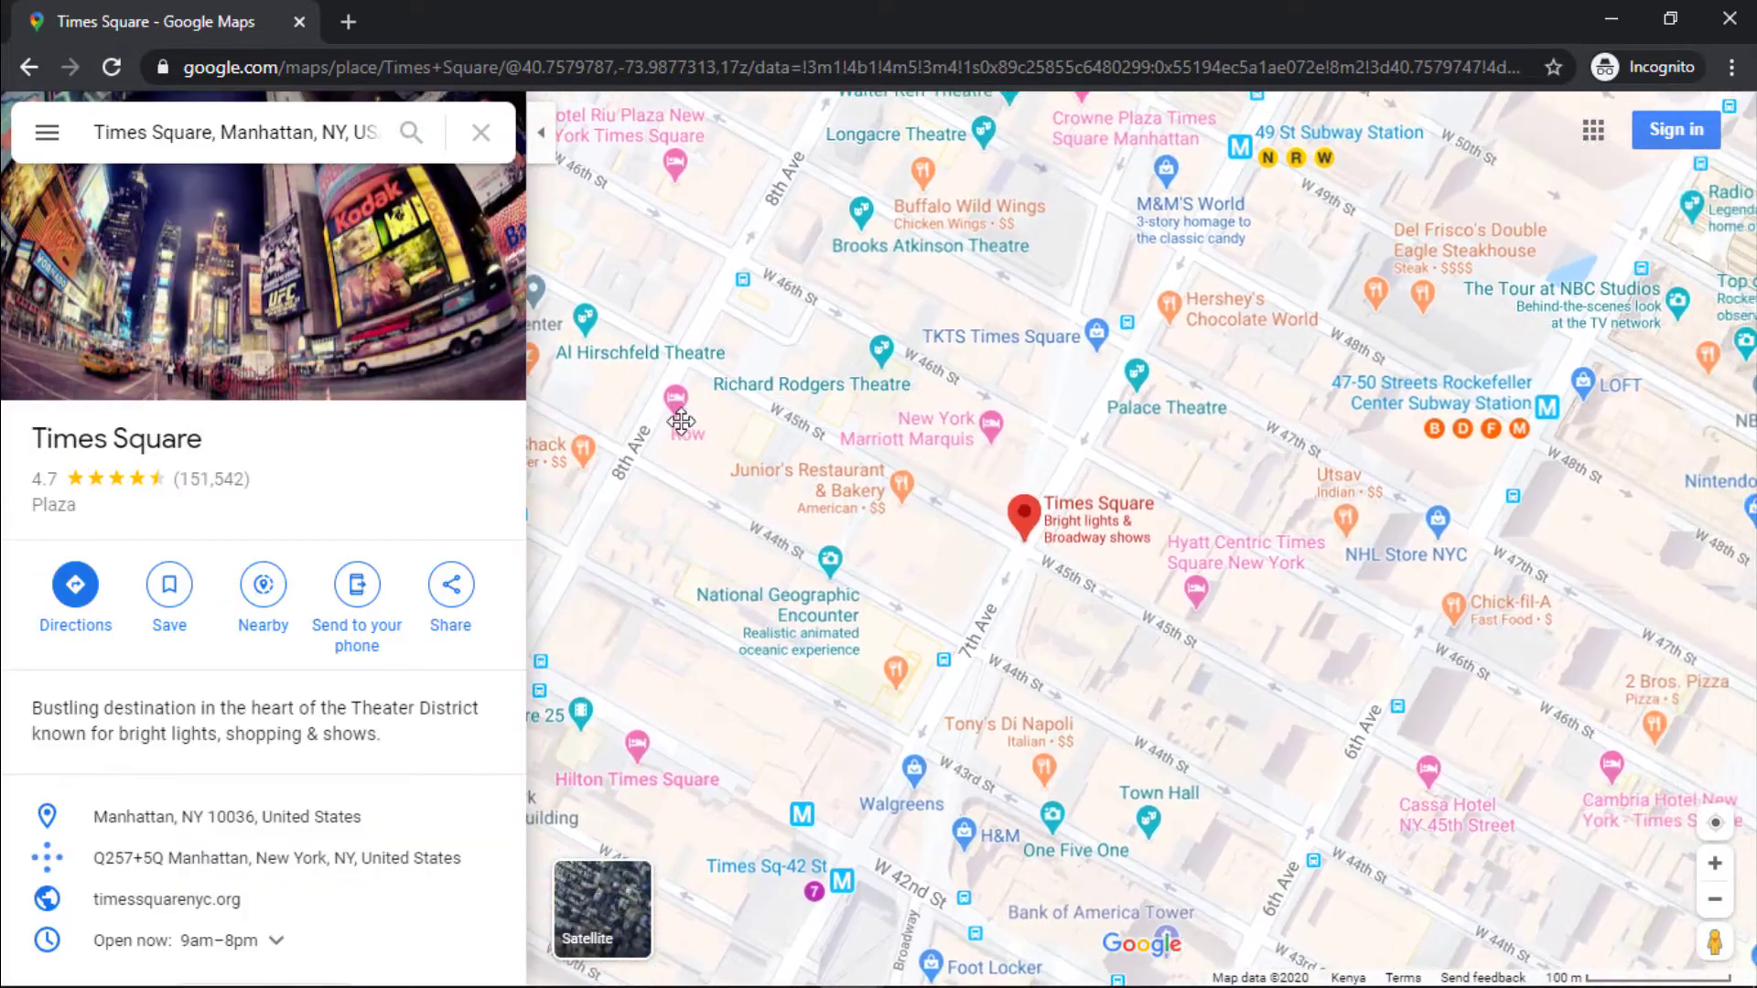
# Switch to satellite imagery, enlarge the view and centre the Times Square intersection.
pyautogui.click(601, 906)
pyautogui.hotkey('ctrl', '+')
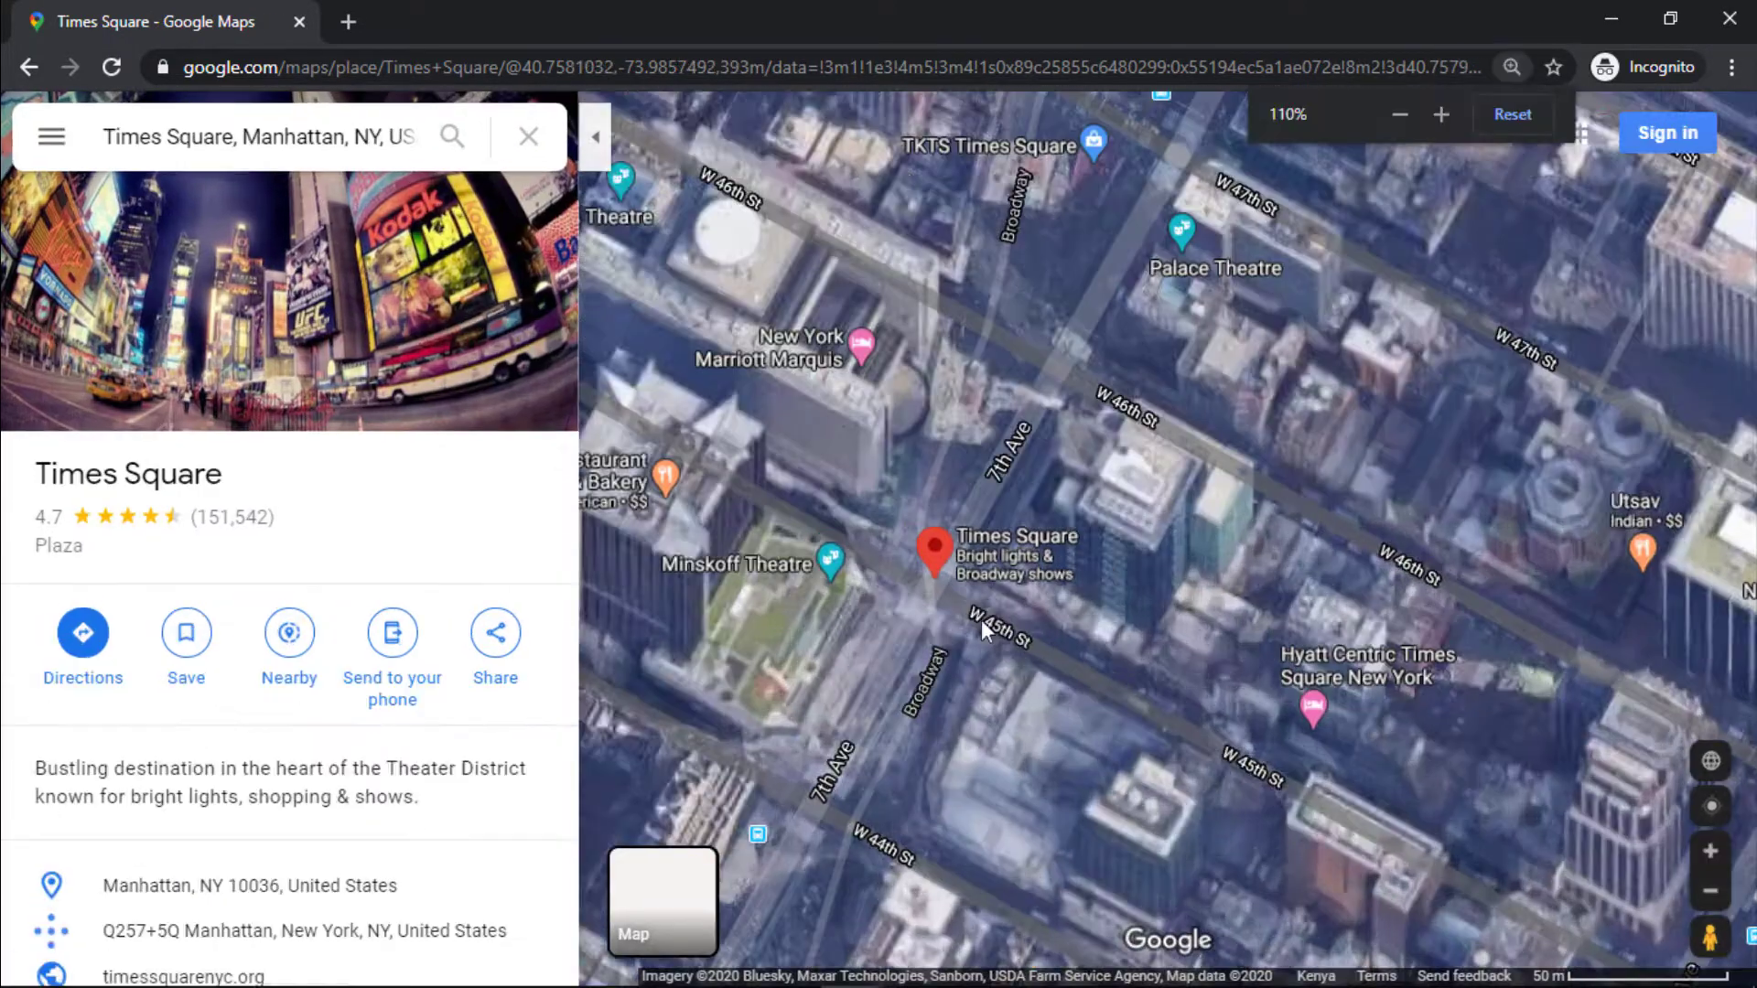
pyautogui.scroll(5, 989, 577)
pyautogui.moveTo(1078, 609); pyautogui.dragTo(983, 600)
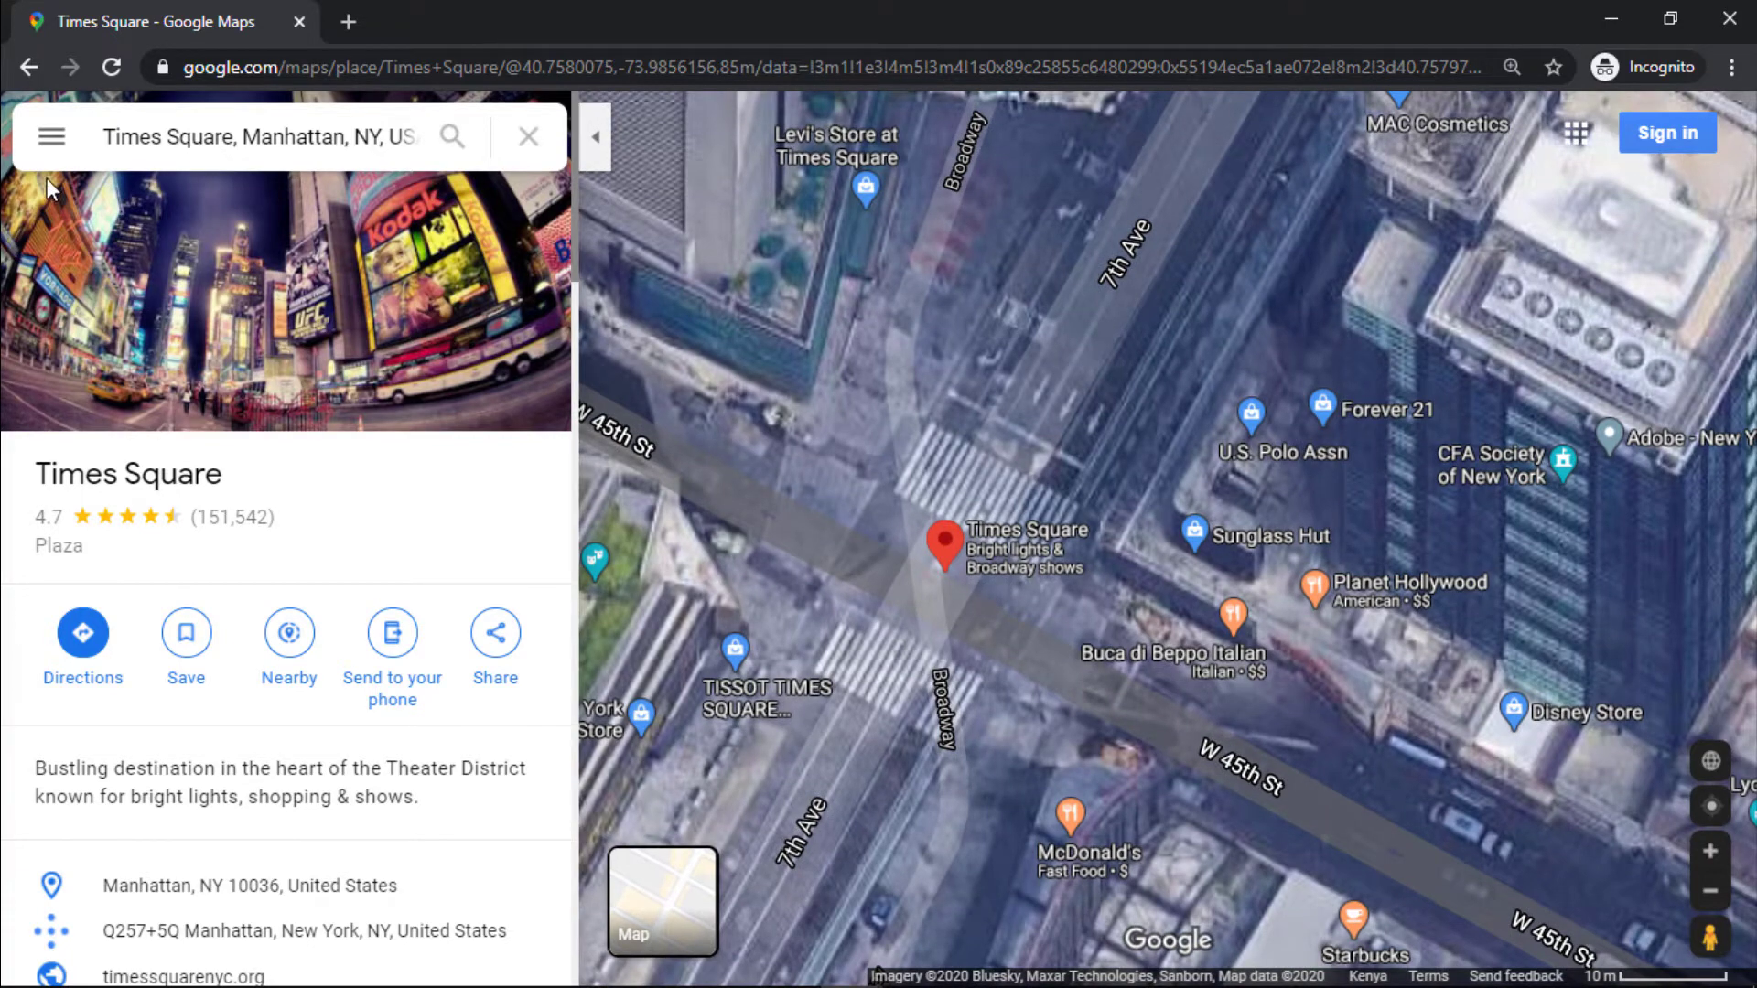
# Turn off map labels and collapse the place details panel.
pyautogui.click(51, 137)
pyautogui.click(119, 270)
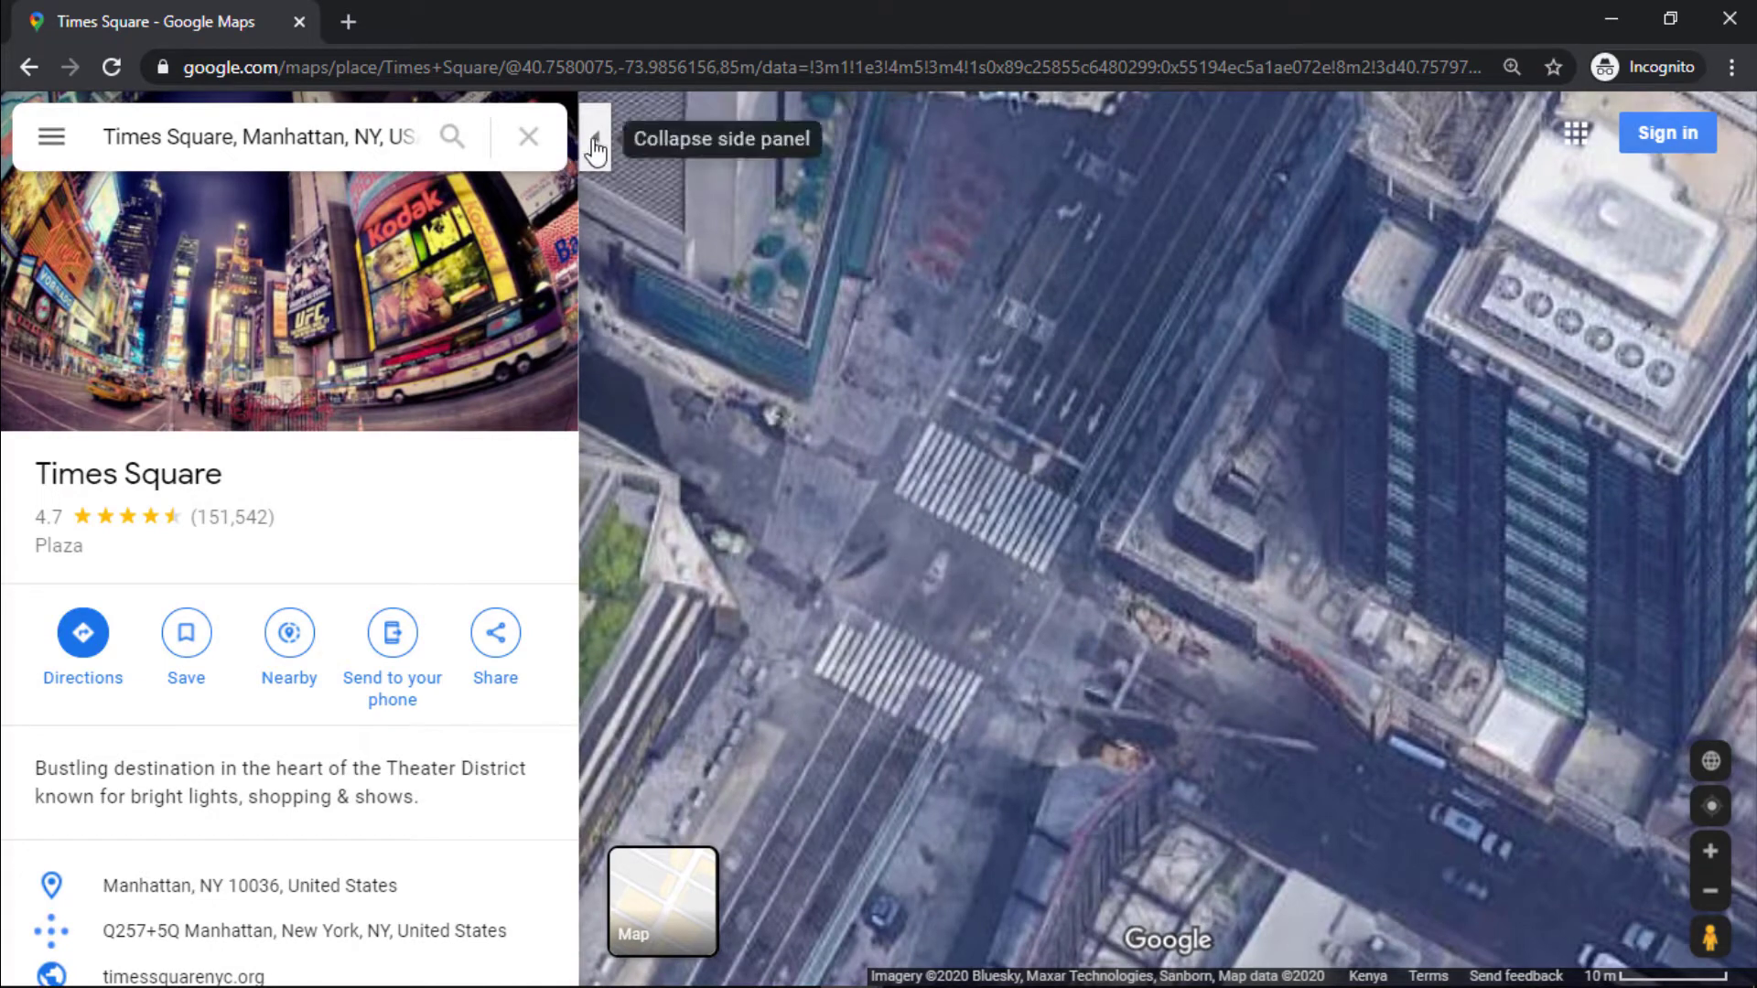
pyautogui.click(594, 136)
pyautogui.scroll(-1, 852, 490)
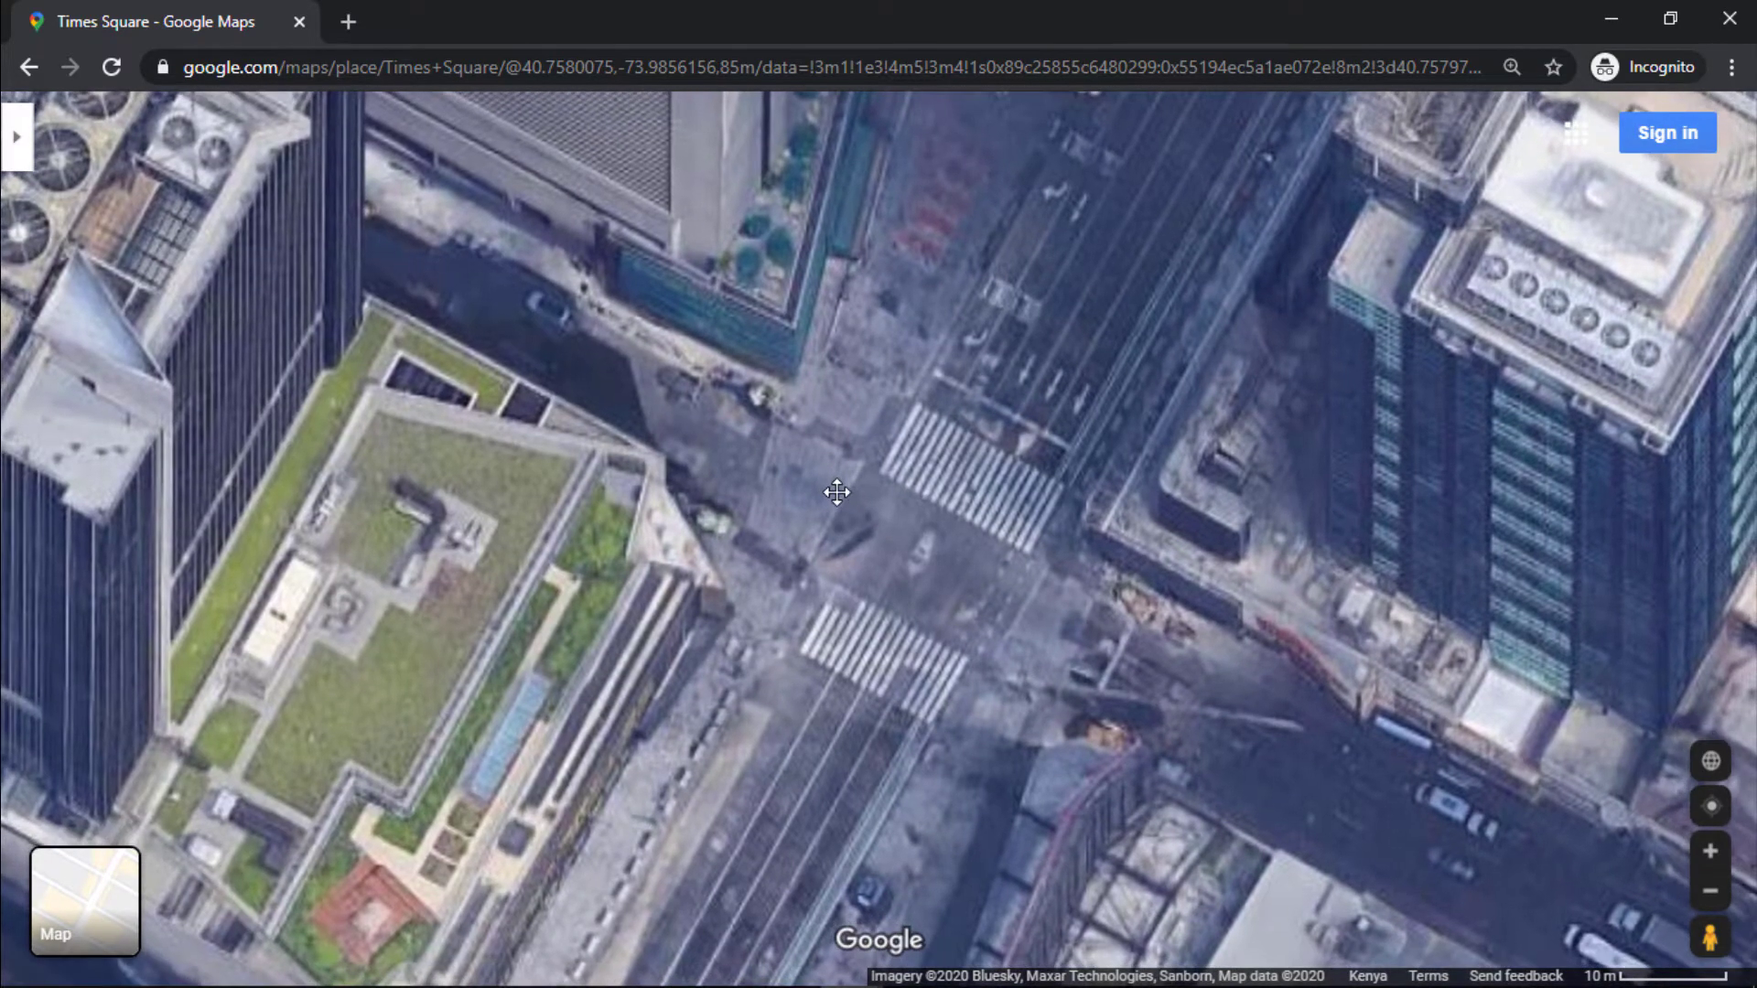
pyautogui.scroll(-1, 845, 491)
# Screenshot the Times Square close-up and the wider 100 m-scale city view.
pyautogui.moveTo(155, 129); pyautogui.dragTo(1671, 955)
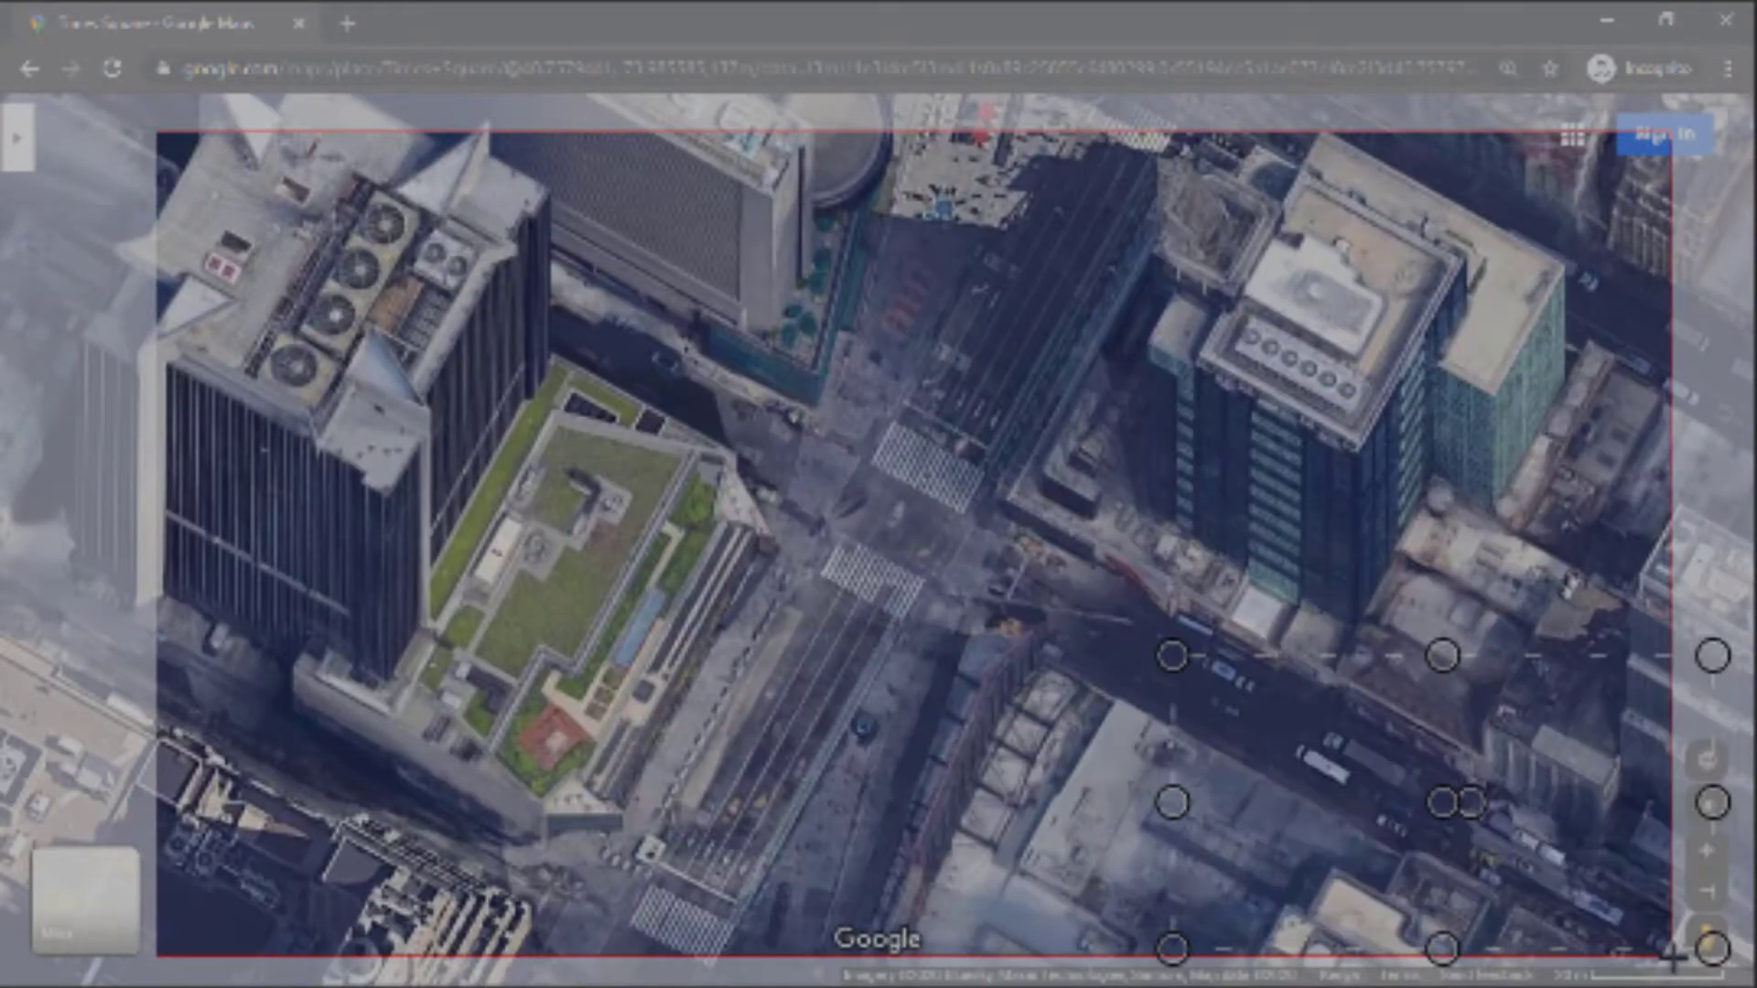
pyautogui.press('Return')
pyautogui.scroll(-2, 1082, 500)
pyautogui.scroll(-1, 696, 518)
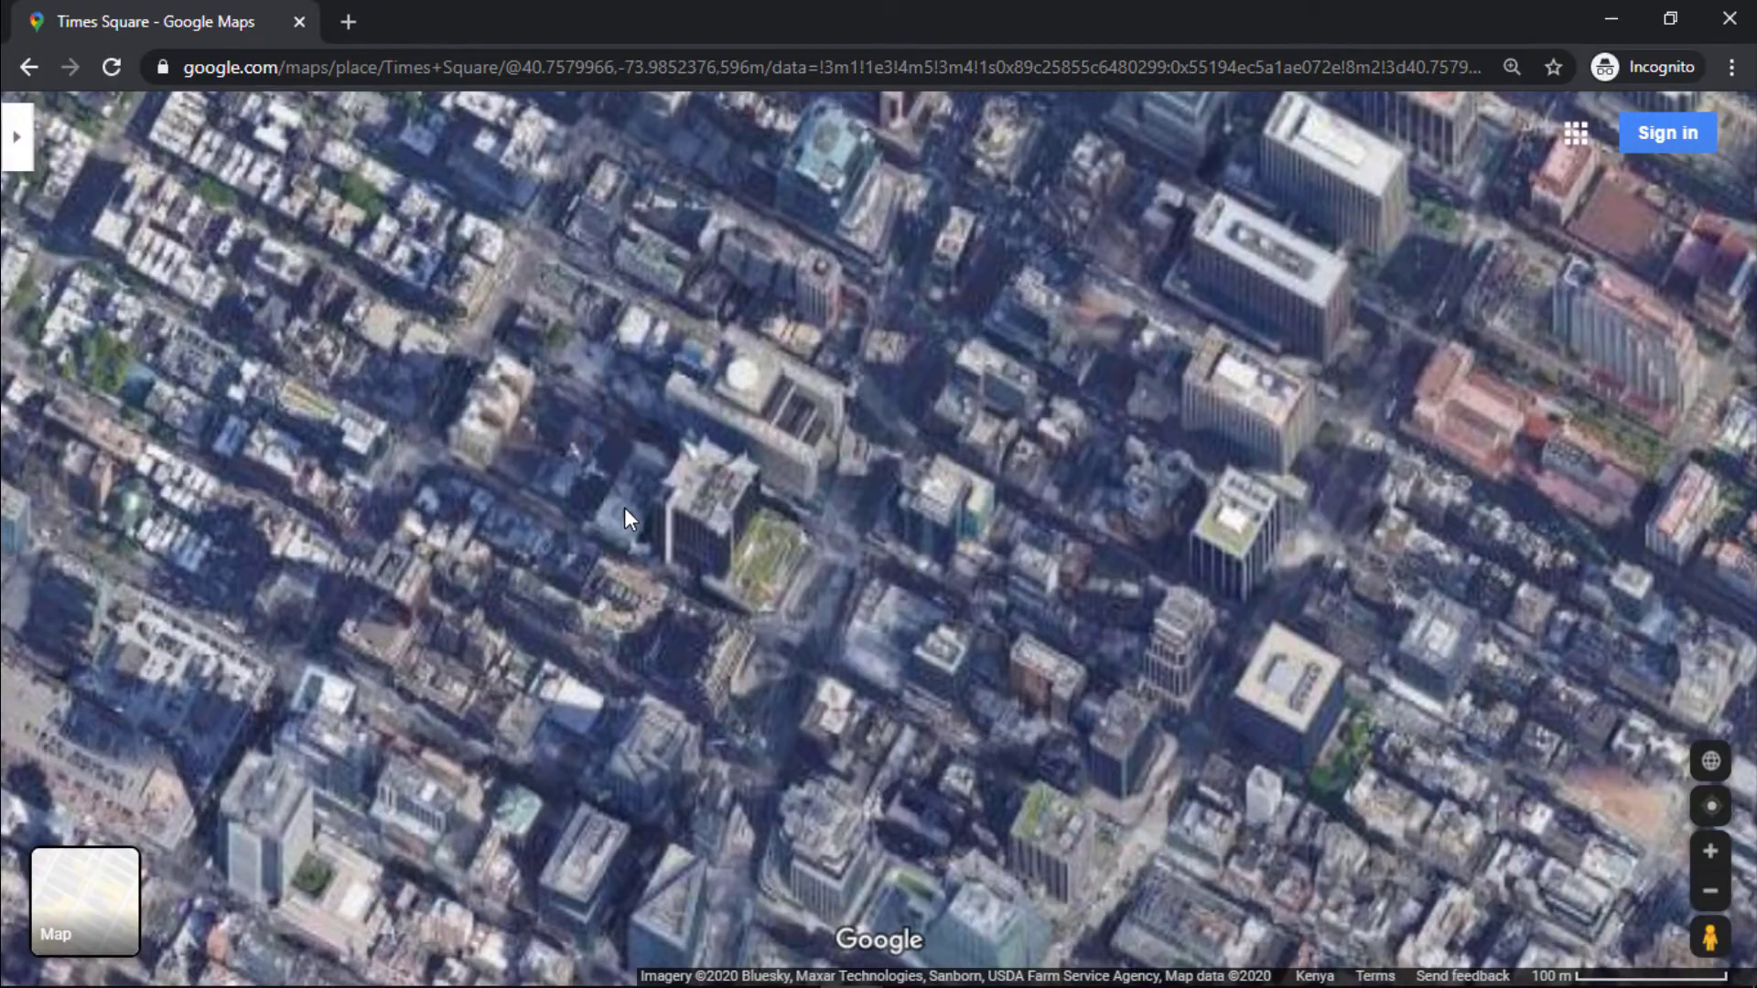
pyautogui.scroll(-1, 624, 507)
pyautogui.scroll(-1, 776, 544)
pyautogui.hotkey('ctrl', 'n')
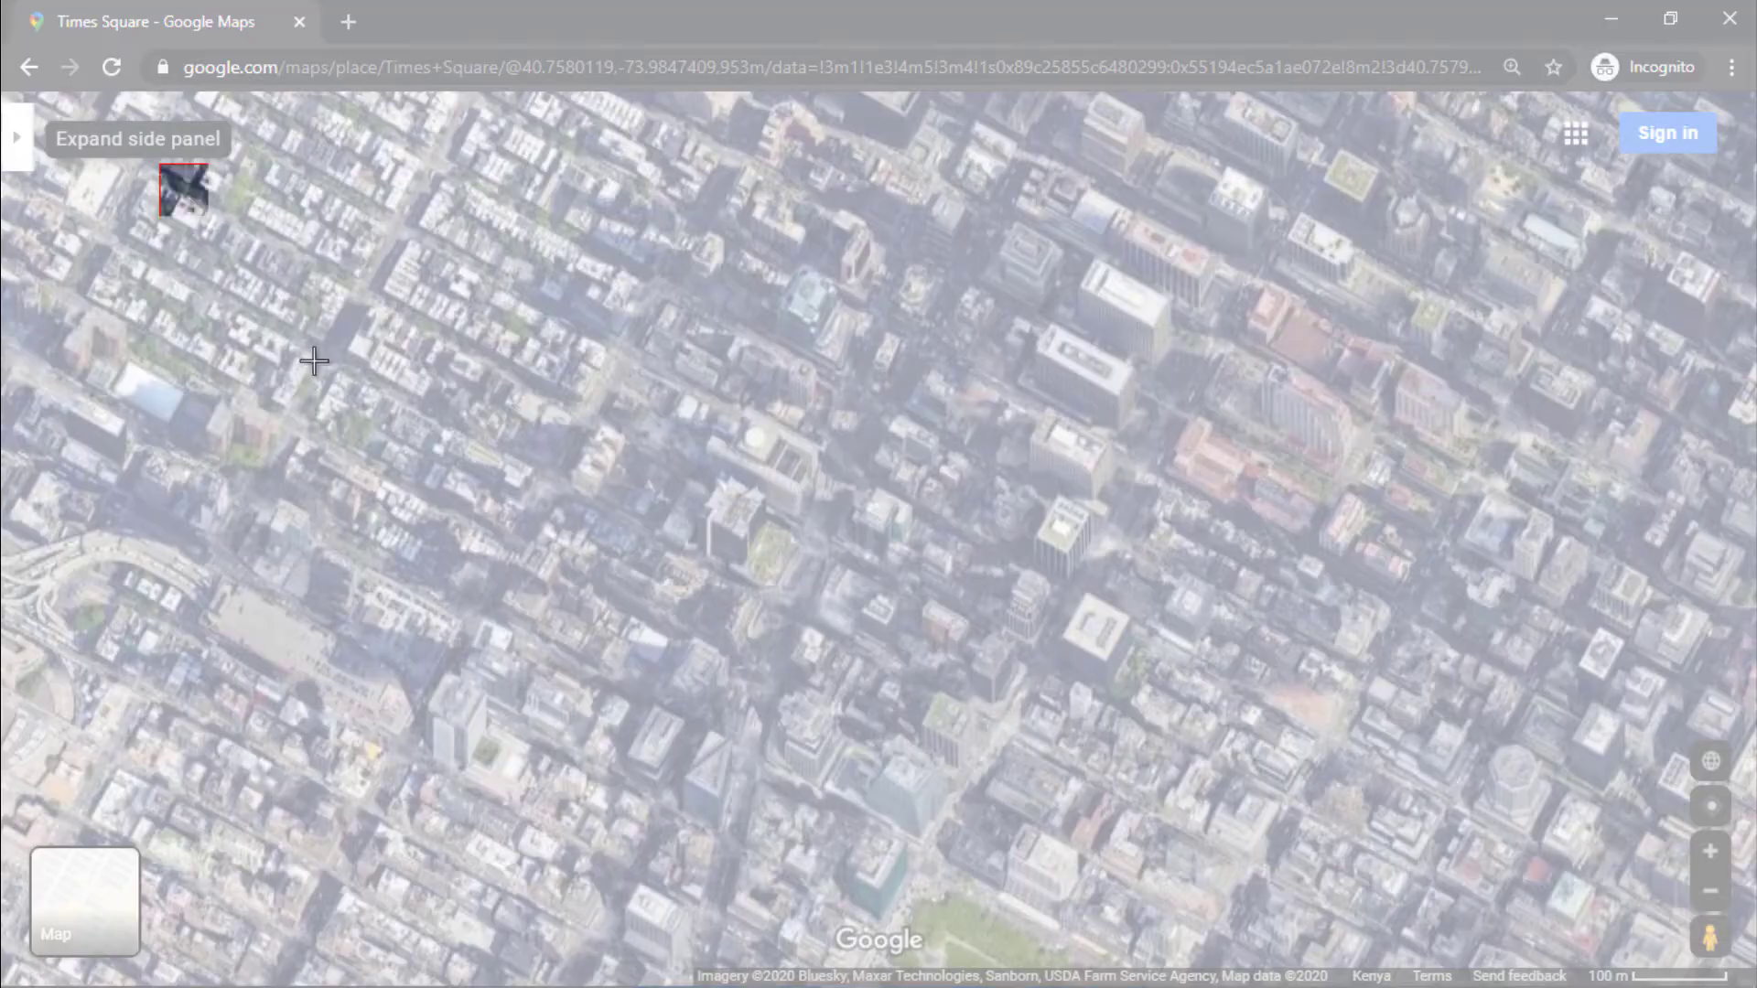
pyautogui.moveTo(159, 165)
pyautogui.mouseDown()
pyautogui.moveTo(1138, 873)
pyautogui.moveTo(1647, 931)
pyautogui.mouseUp()
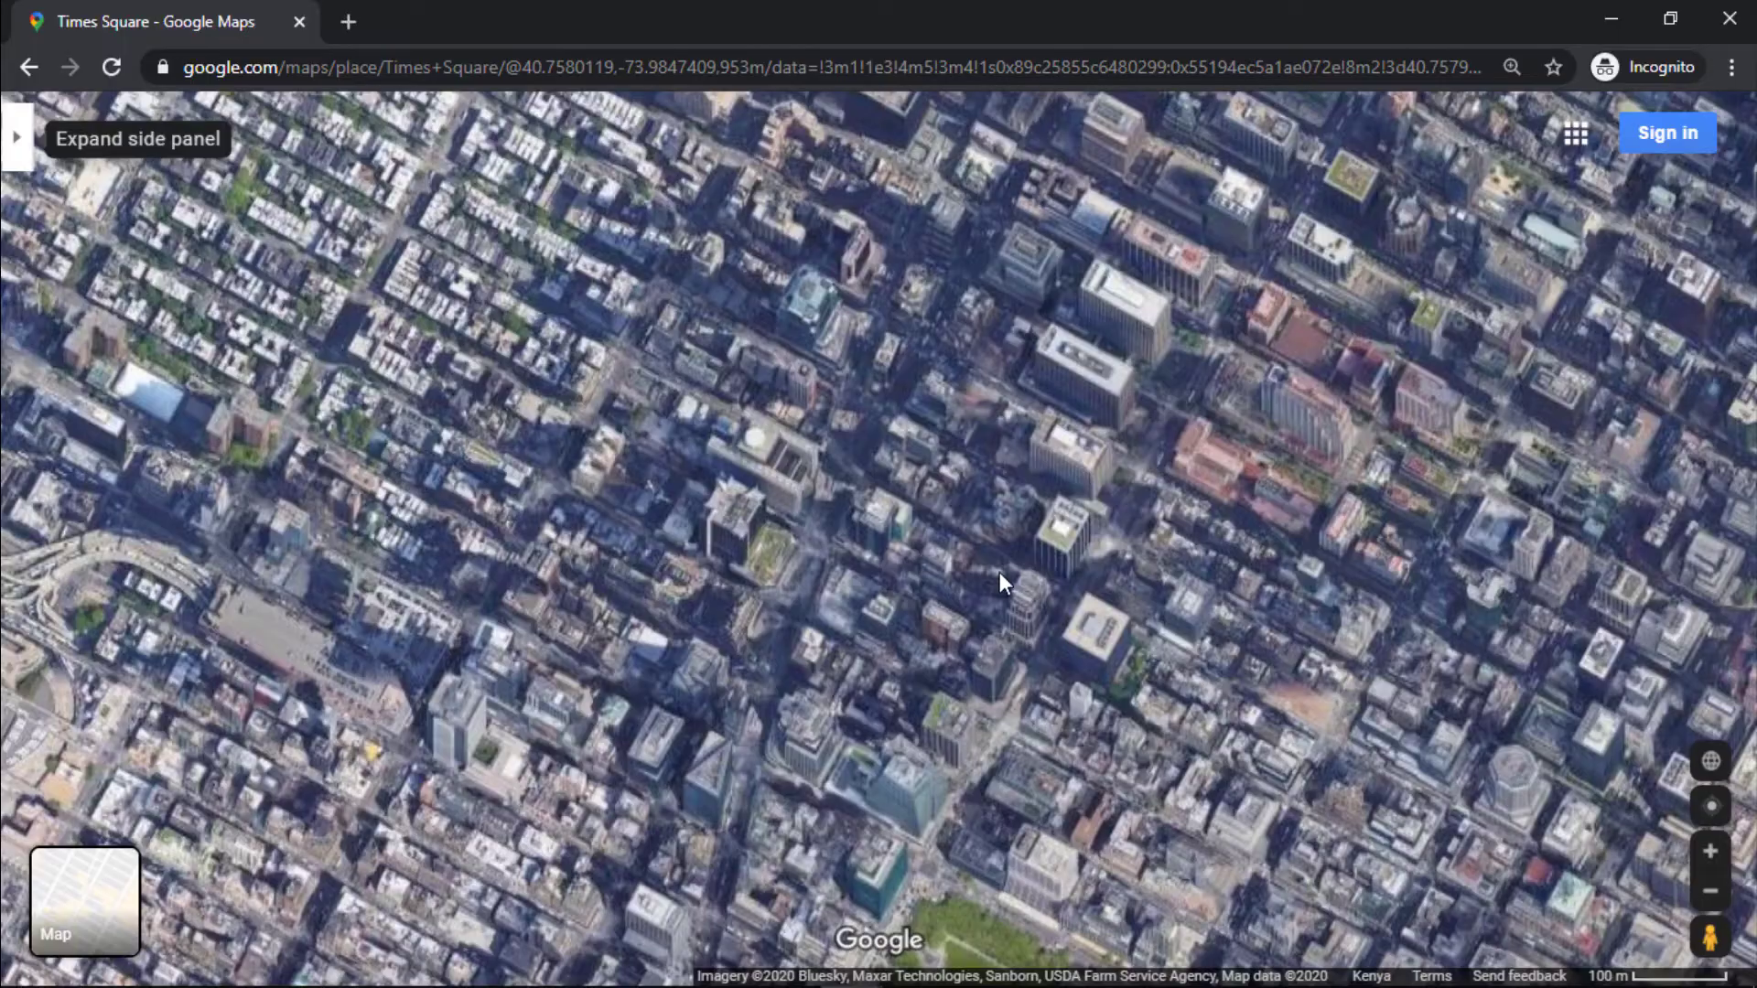
# Pan to a nearby intersection and screenshot its 10 m-scale close-up.
pyautogui.moveTo(999, 573)
pyautogui.mouseDown()
pyautogui.moveTo(705, 533)
pyautogui.moveTo(542, 543)
pyautogui.moveTo(448, 576)
pyautogui.moveTo(393, 564)
pyautogui.mouseUp()
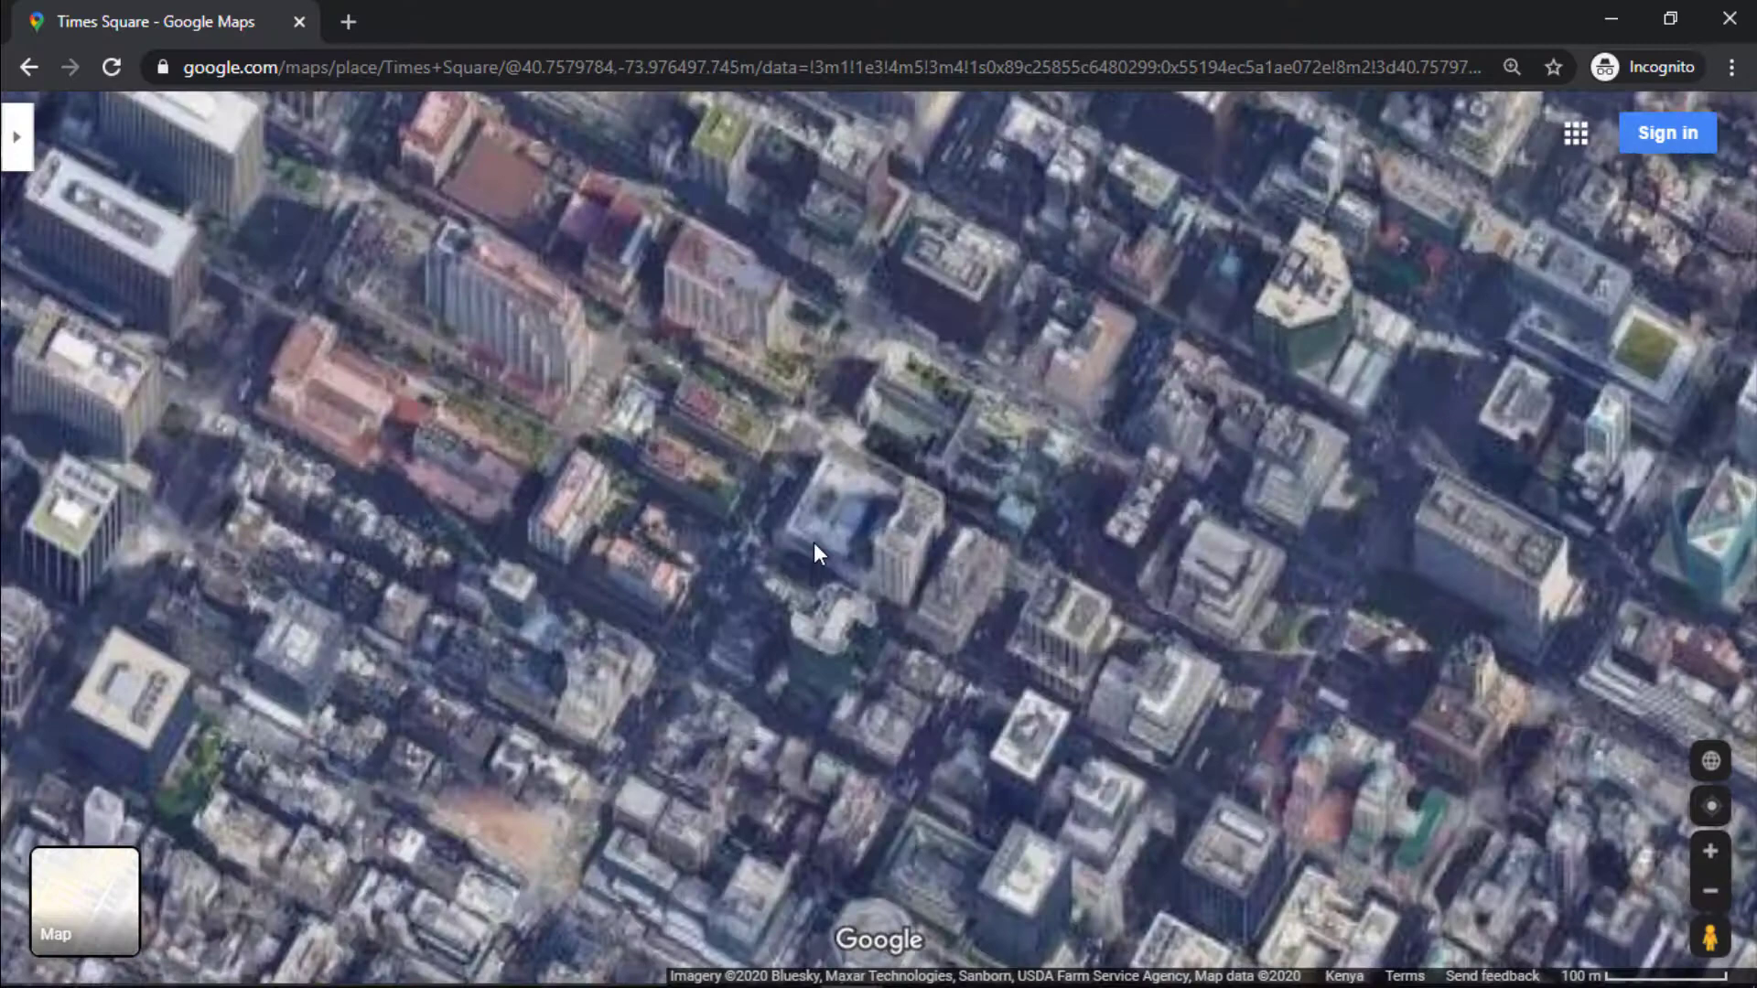
pyautogui.scroll(3, 814, 541)
pyautogui.scroll(2, 689, 689)
pyautogui.scroll(2, 599, 553)
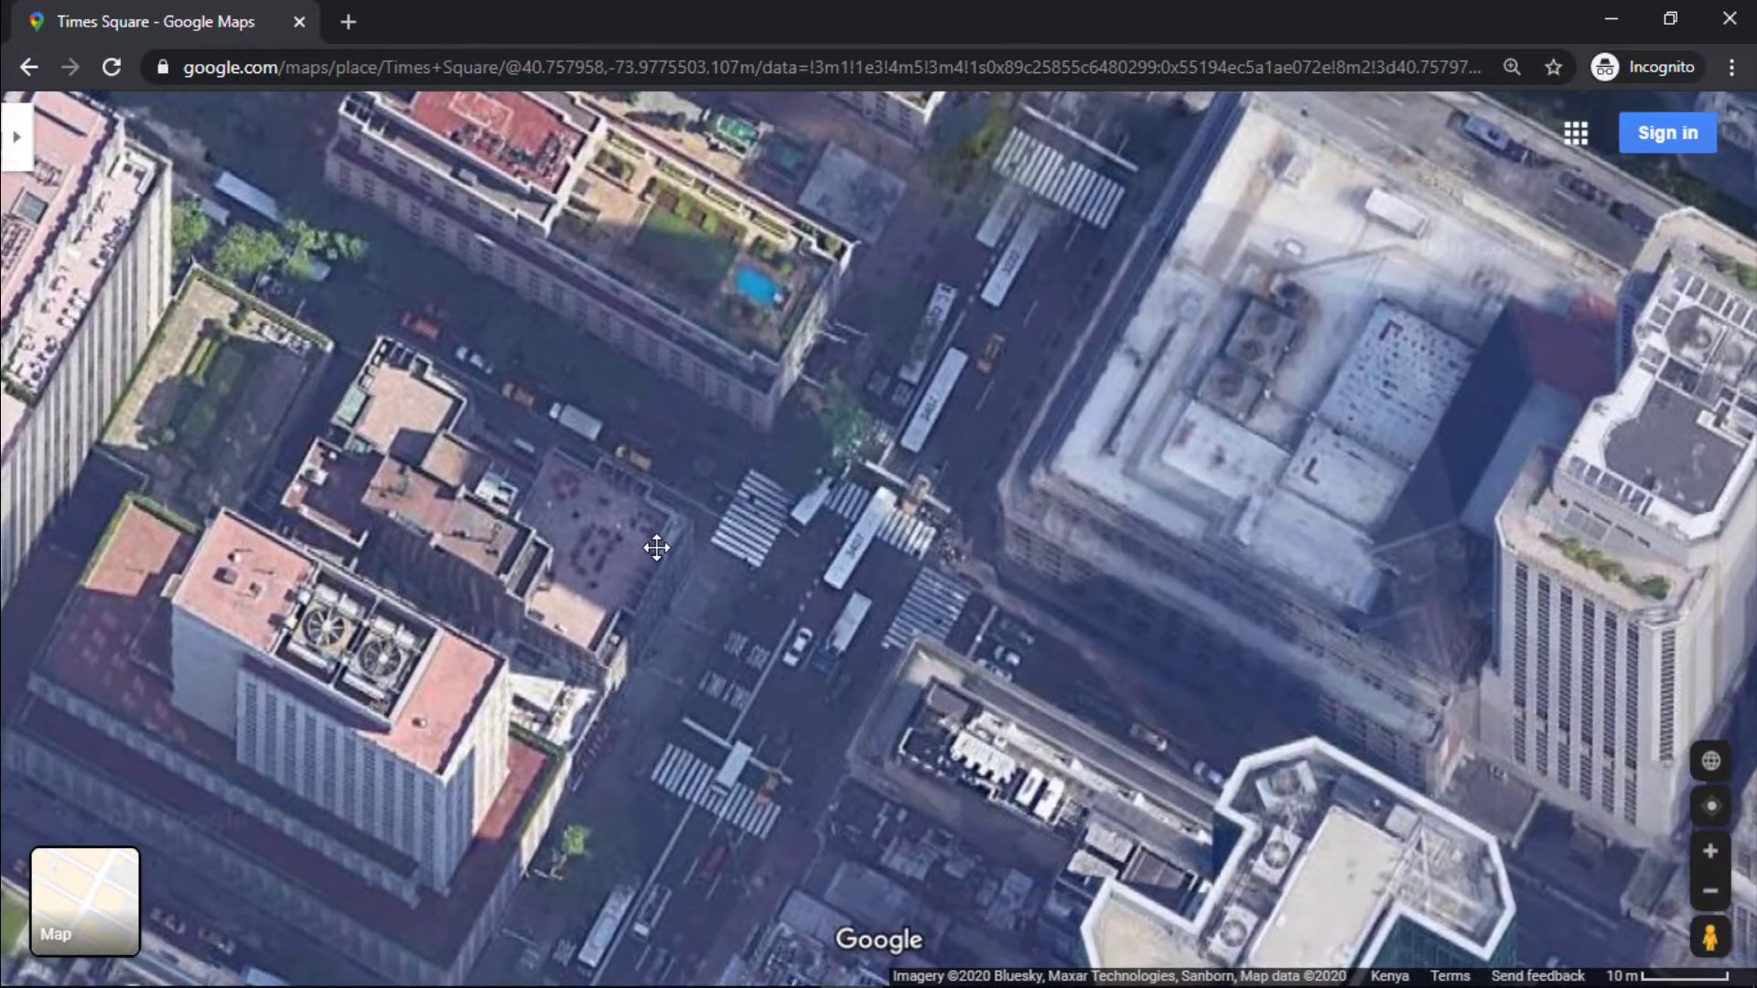
pyautogui.press('super+shift+s')
pyautogui.moveTo(186, 120)
pyautogui.mouseDown()
pyautogui.moveTo(1235, 883)
pyautogui.moveTo(1648, 912)
pyautogui.mouseUp()
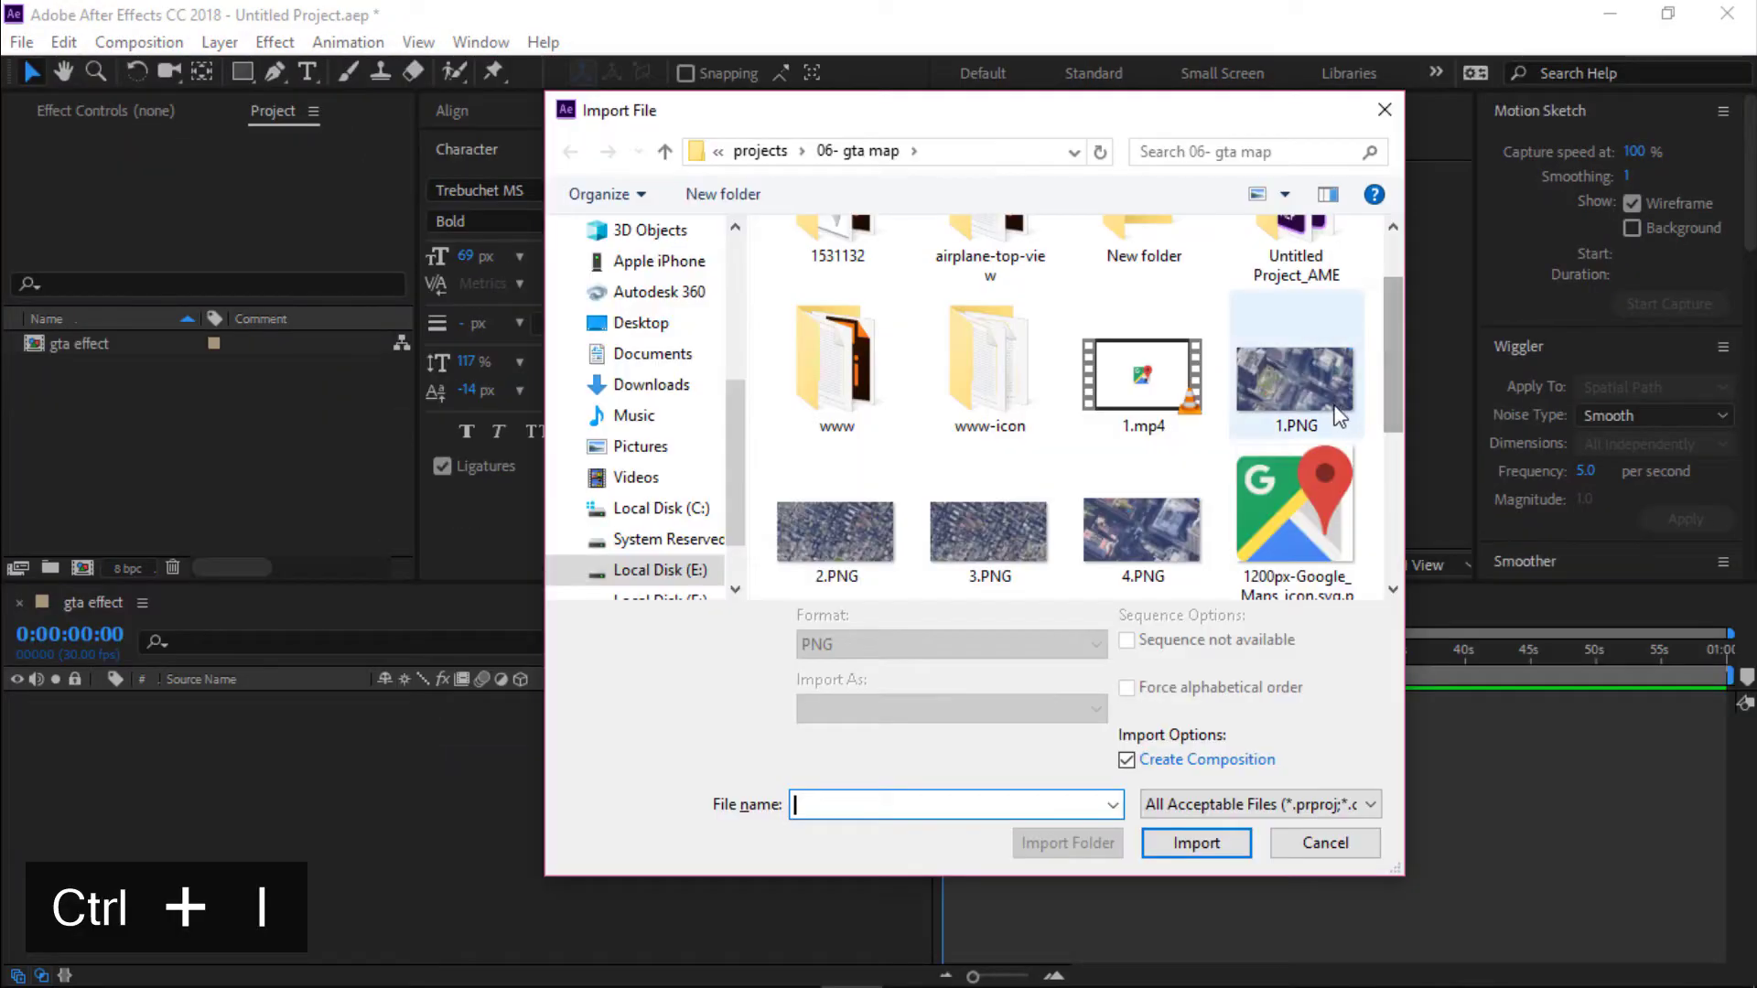
# Import 1.PNG–4.PNG into the project, declining a new composition from the selection.
pyautogui.click(1294, 351)
pyautogui.keyDown('shift'); pyautogui.click(1187, 498); pyautogui.keyUp('shift')
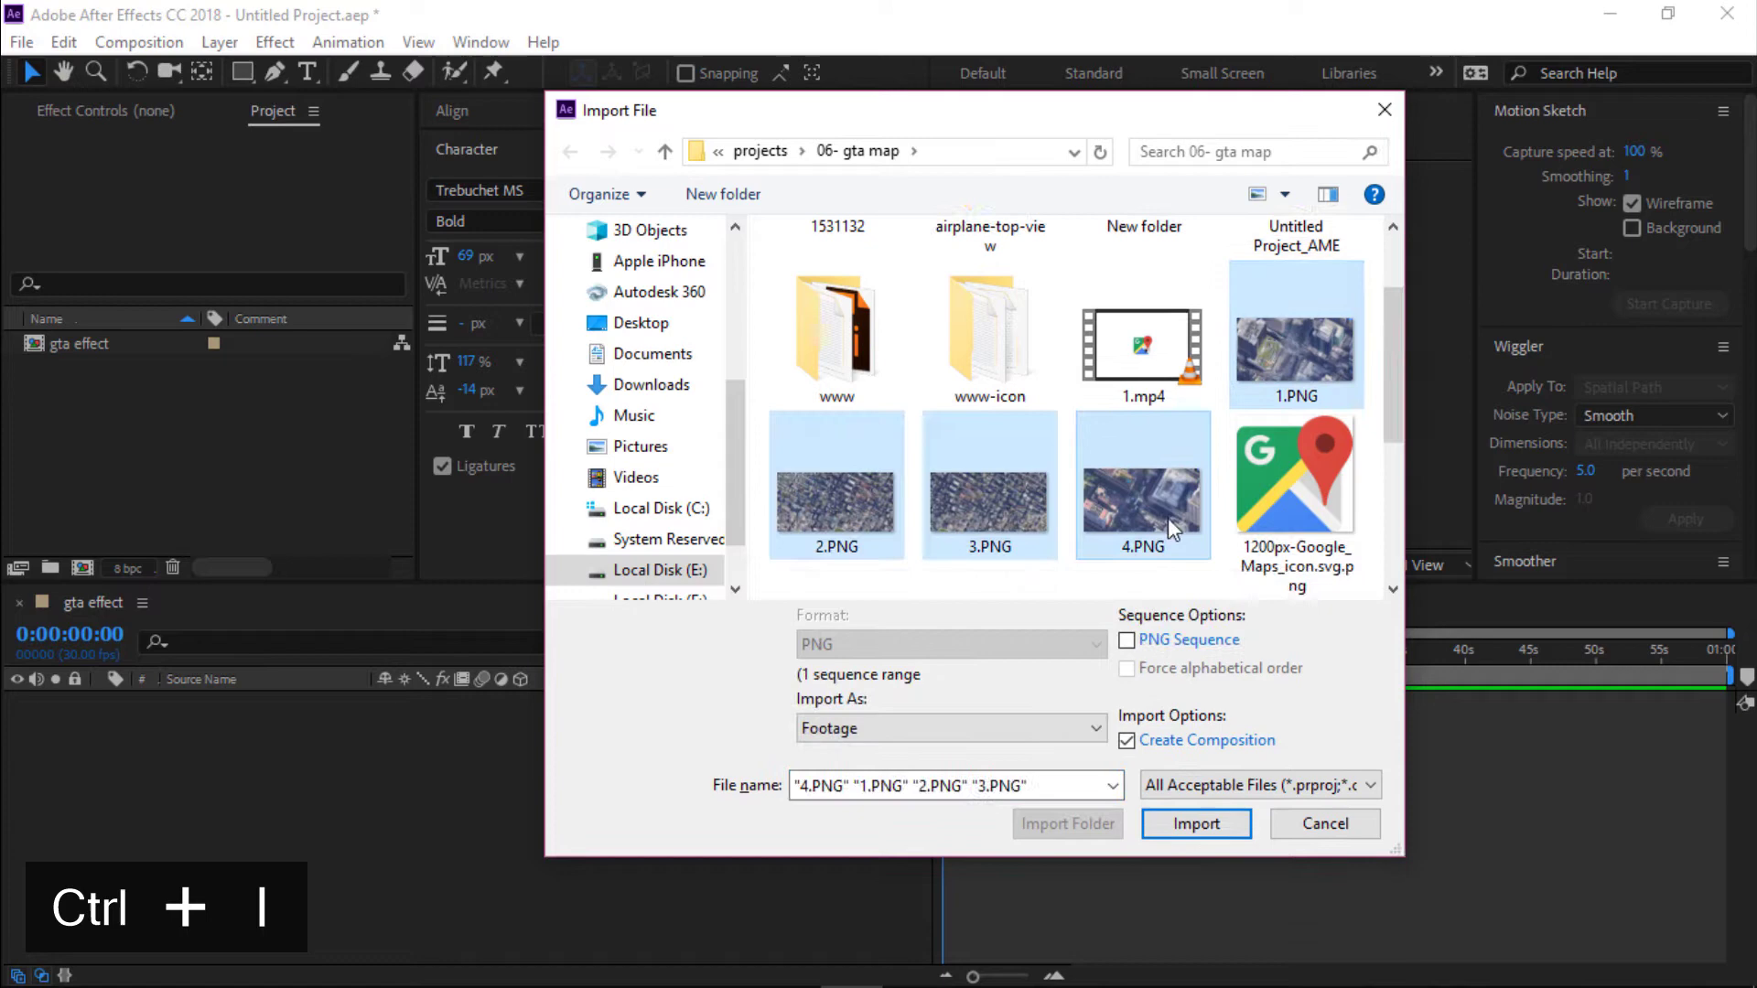
pyautogui.click(1218, 820)
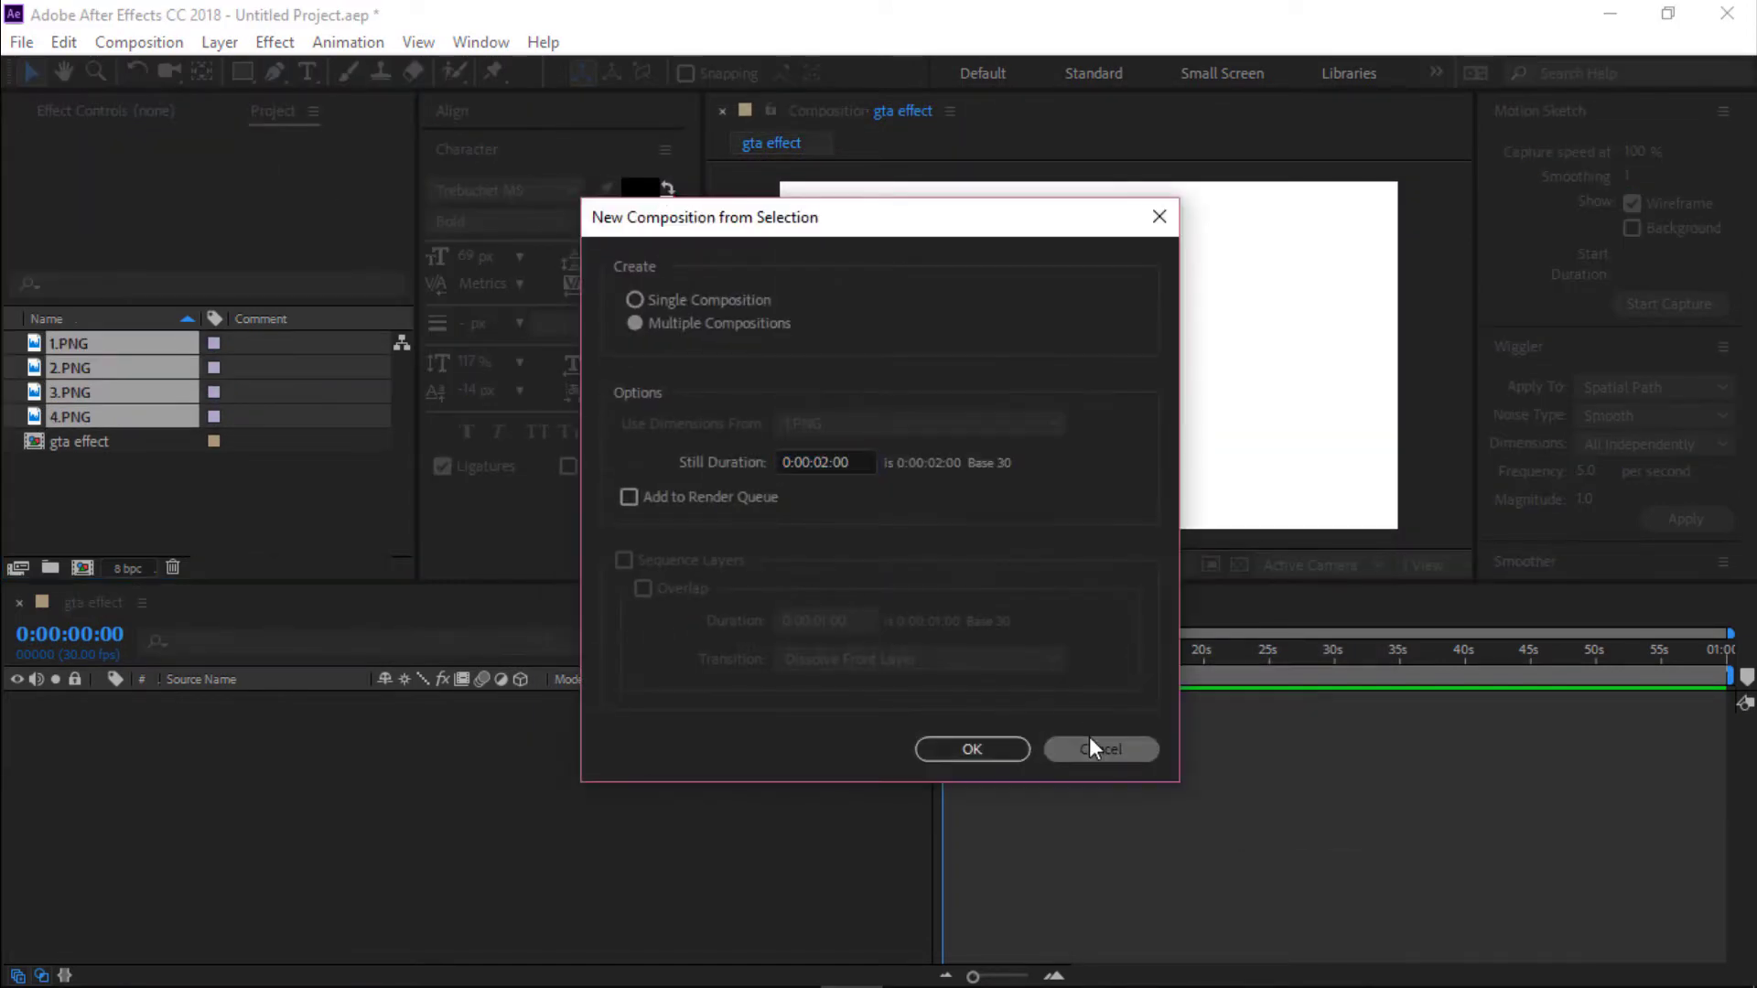
pyautogui.click(1089, 748)
pyautogui.click(235, 467)
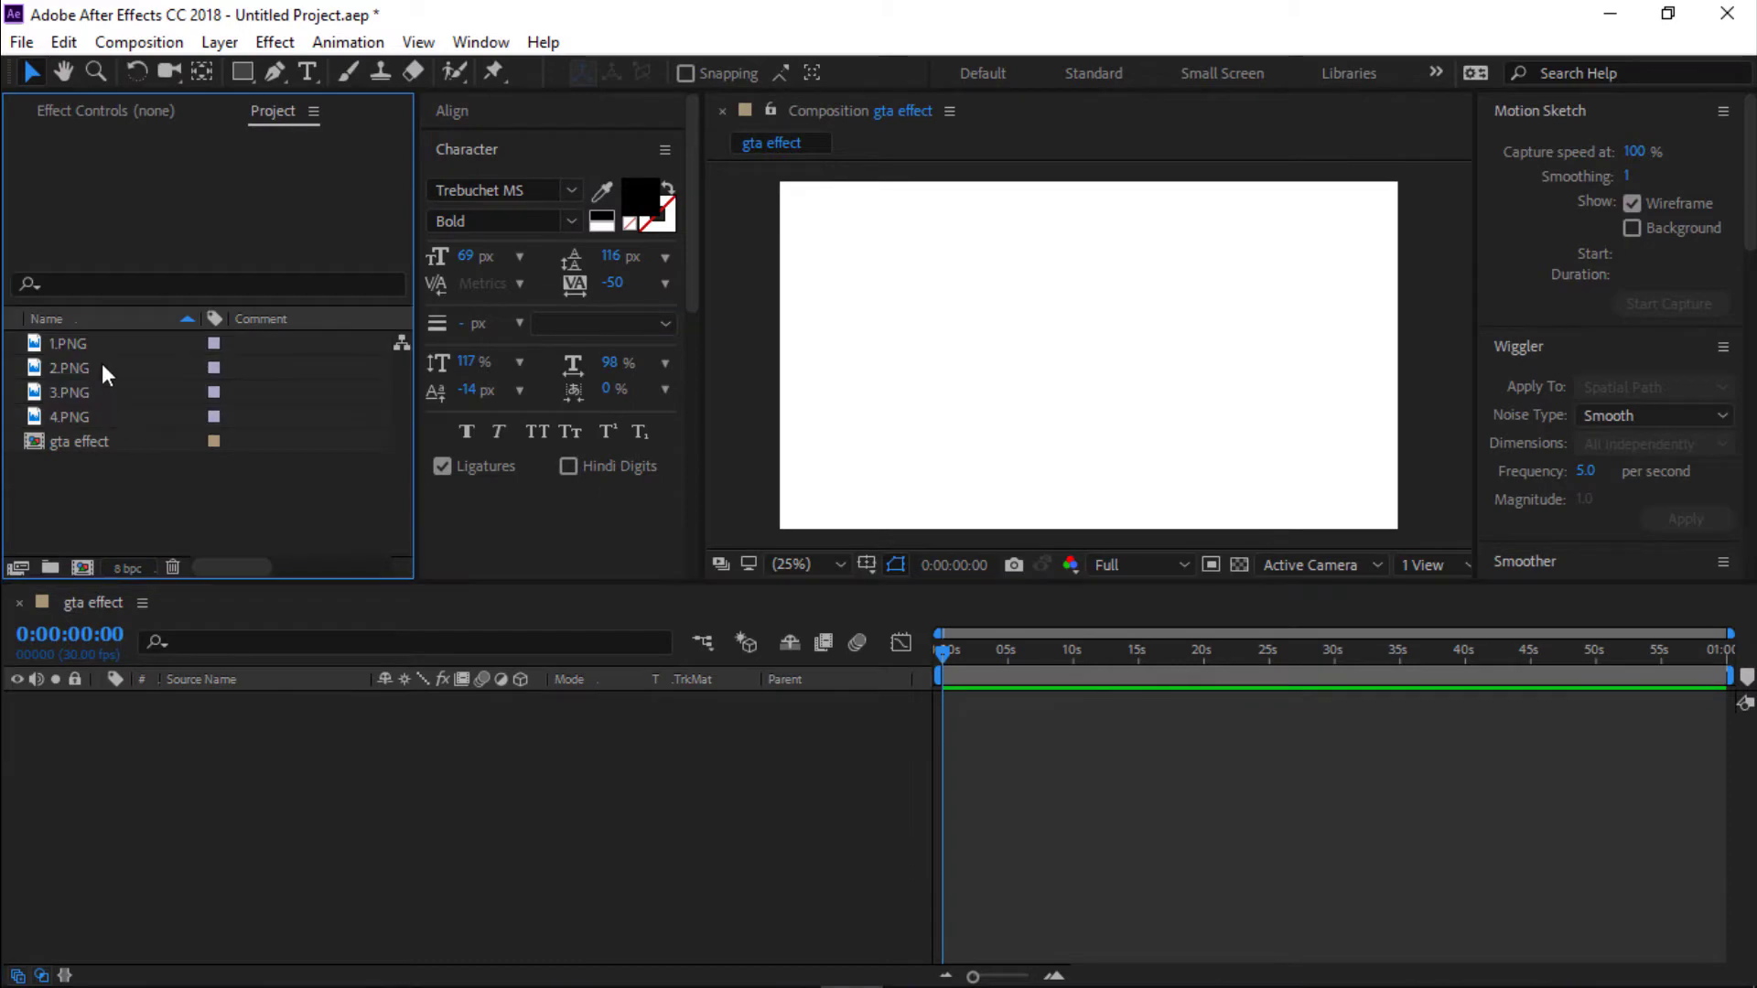
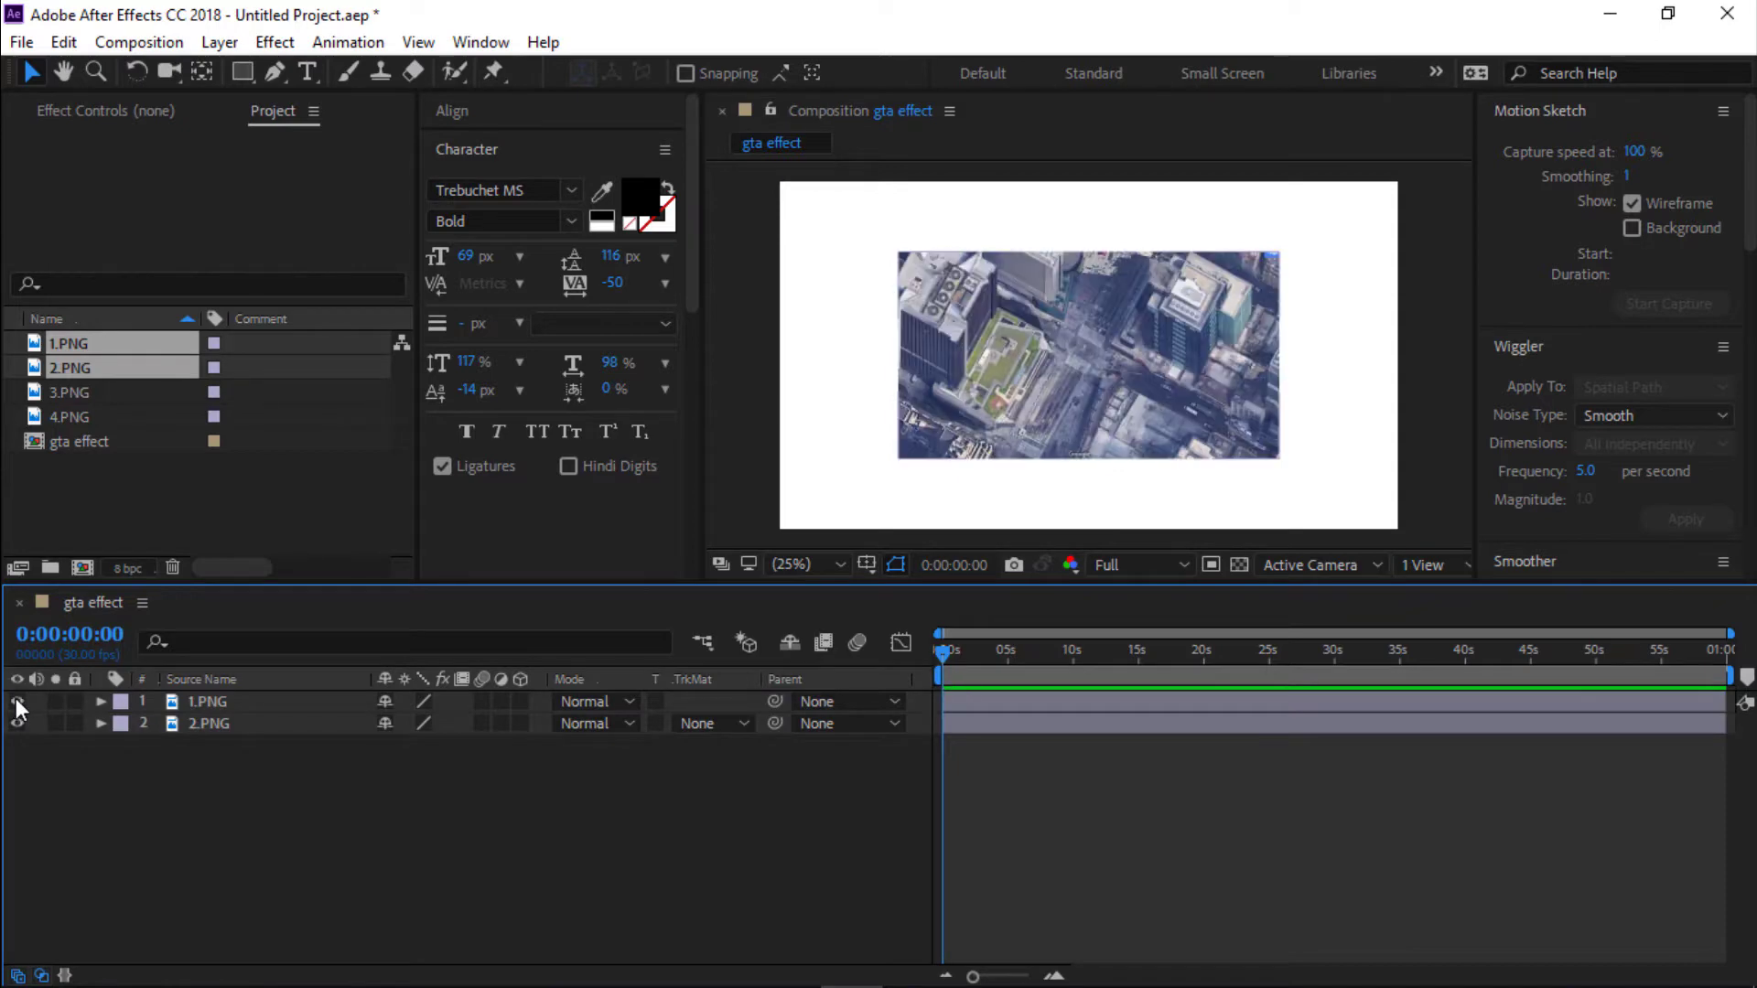
# Scale 2.PNG up to 189% so it fills the frame.
pyautogui.click(228, 719)
pyautogui.press('s')
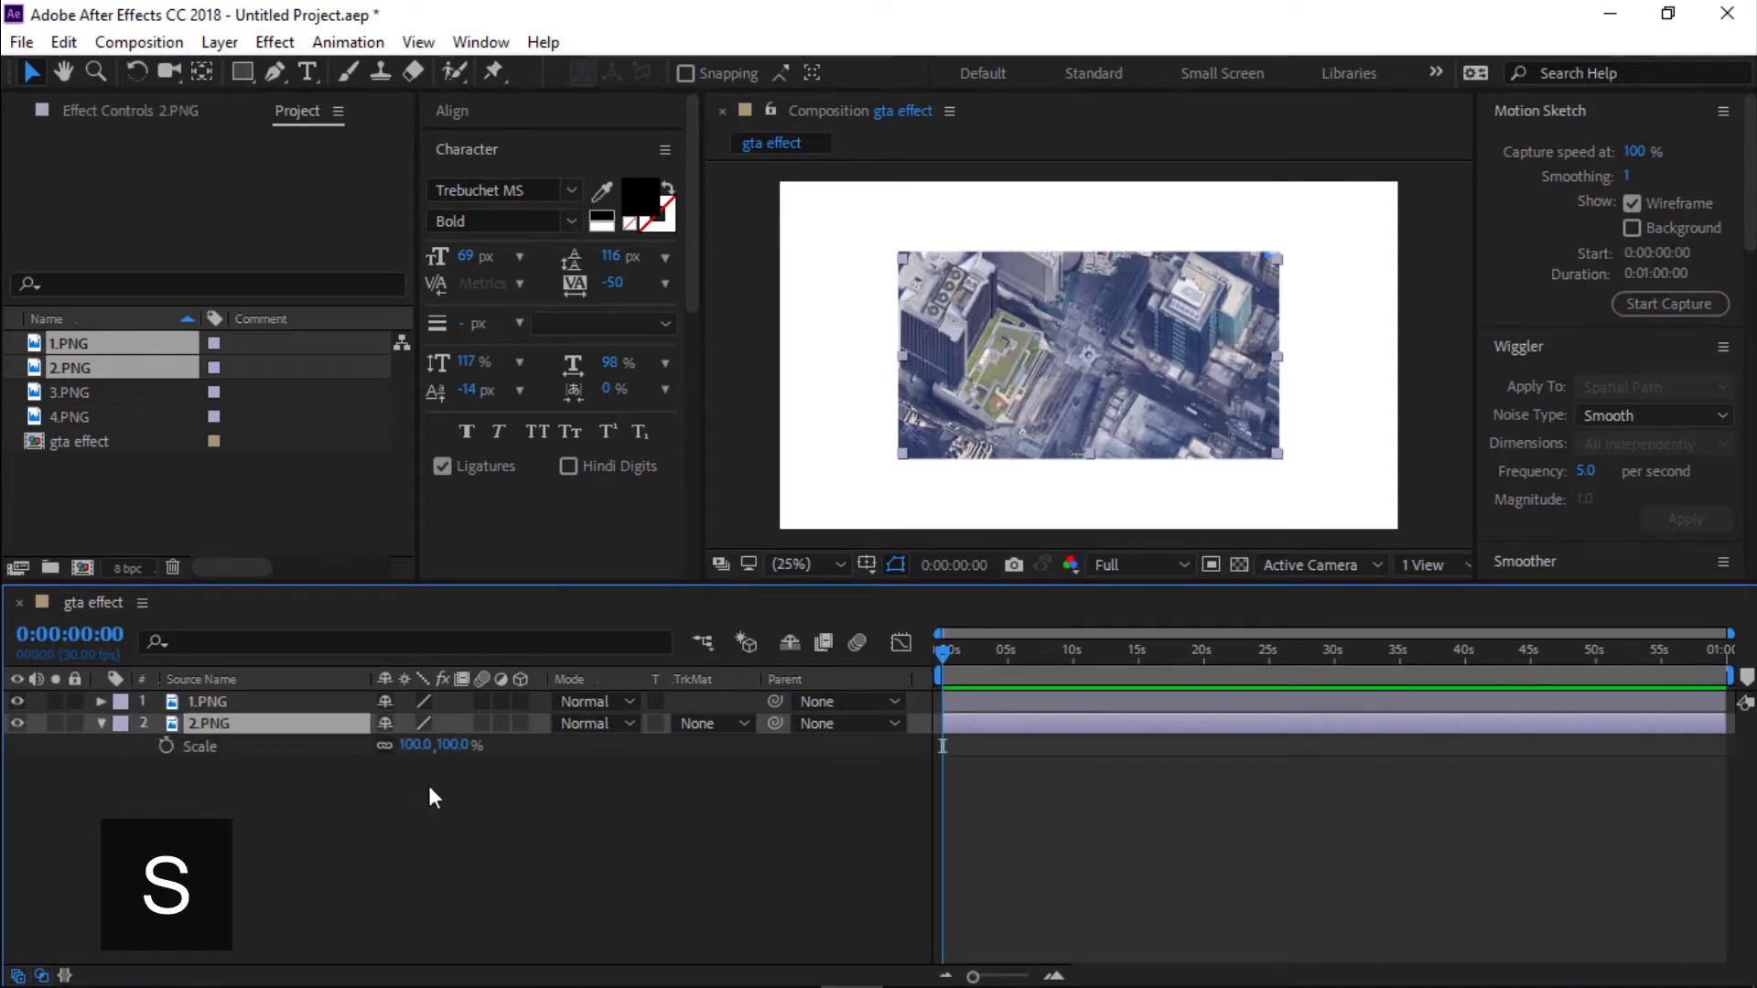
pyautogui.moveTo(414, 762)
pyautogui.mouseDown()
pyautogui.moveTo(507, 762)
pyautogui.moveTo(423, 757)
pyautogui.mouseUp()
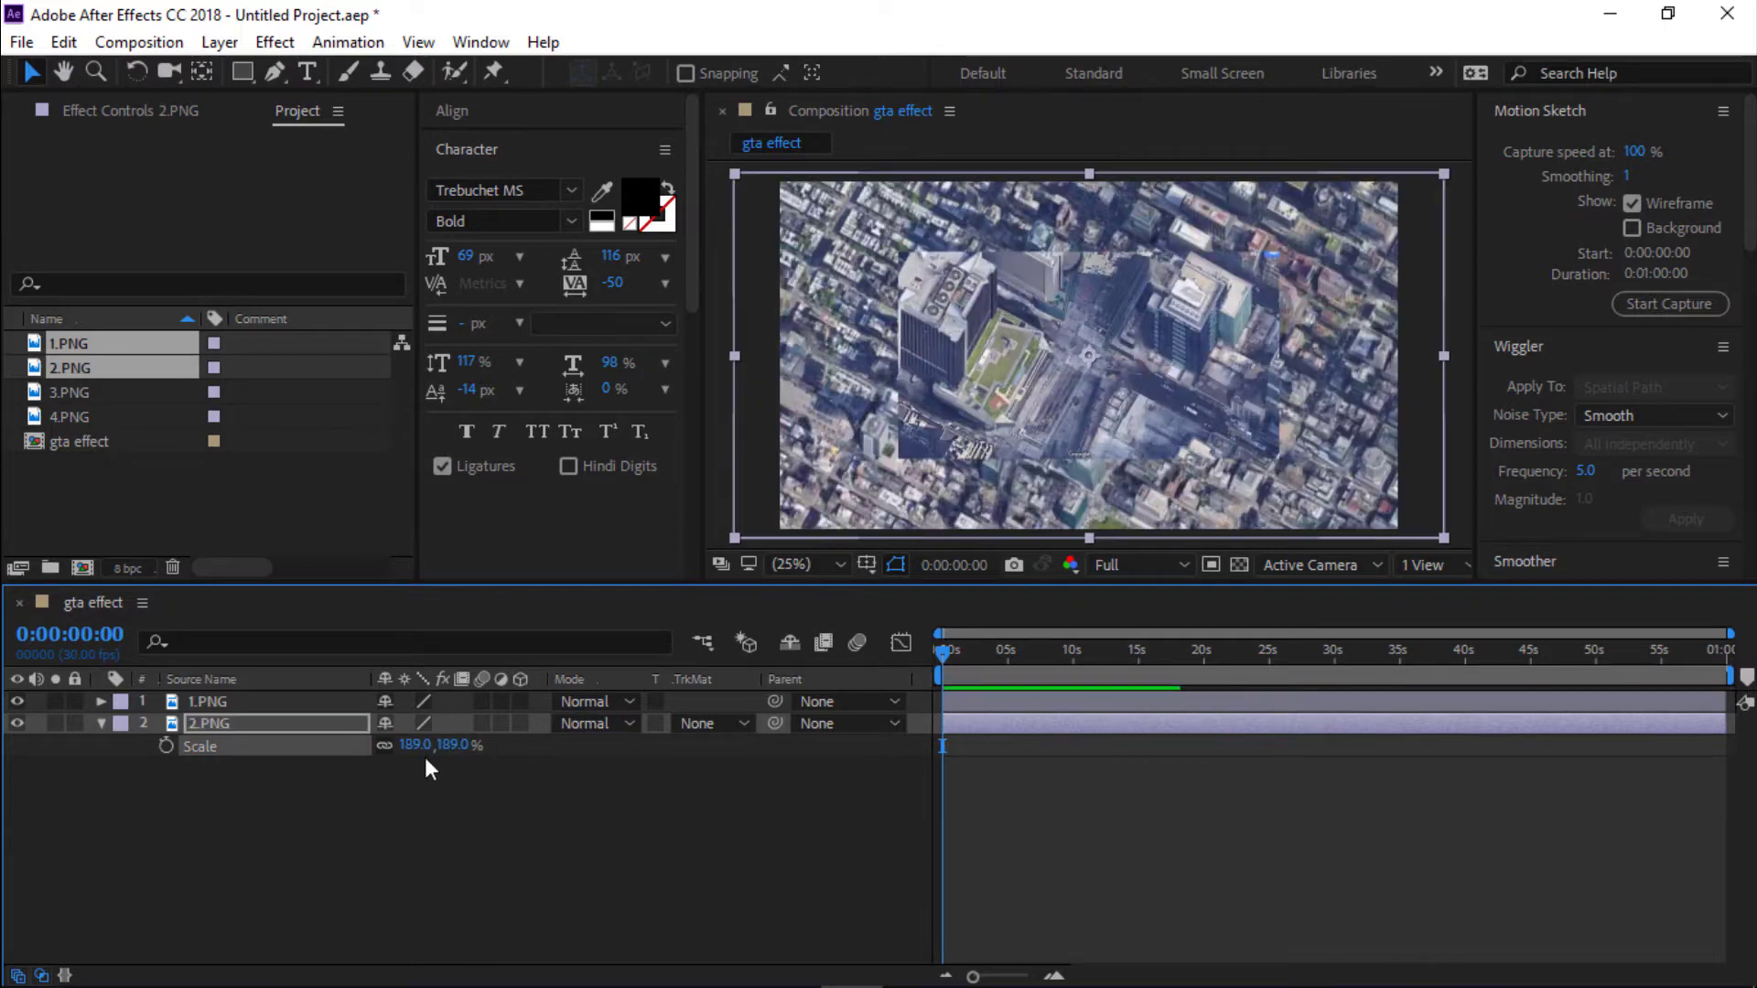
# Shrink 1.PNG and lower its opacity to 70%.
pyautogui.click(463, 788)
pyautogui.click(255, 701)
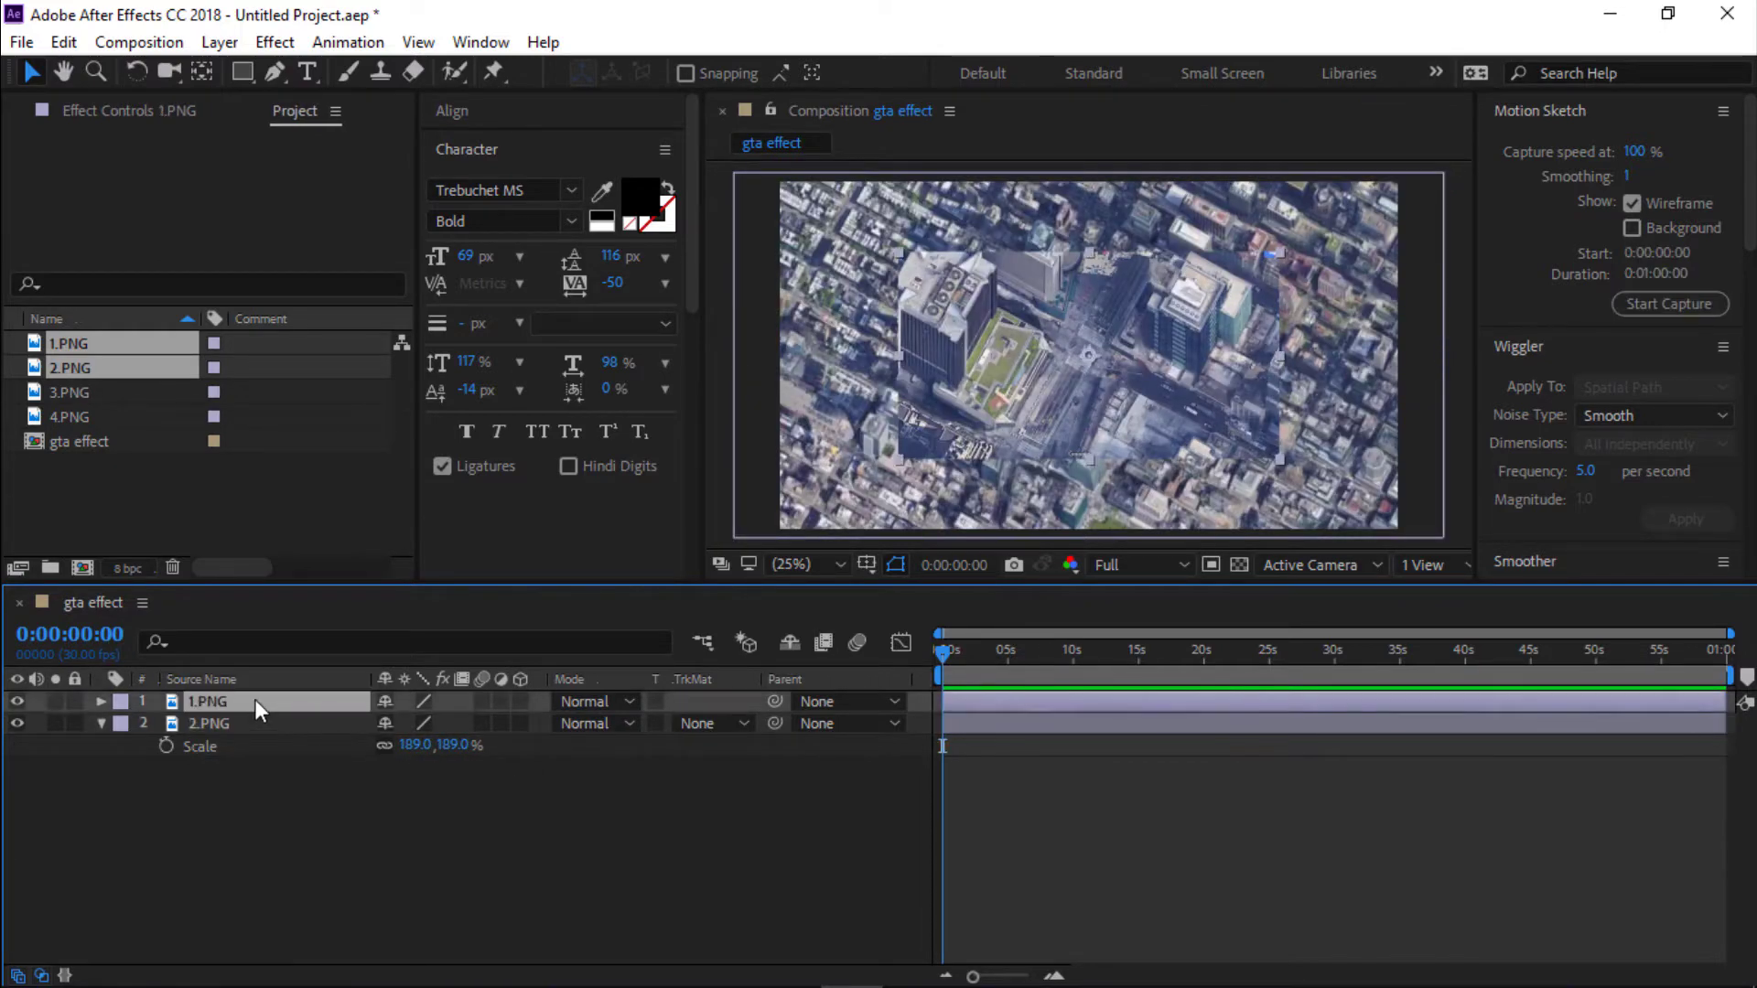
pyautogui.press('s')
pyautogui.moveTo(413, 722); pyautogui.dragTo(347, 726)
pyautogui.press('t')
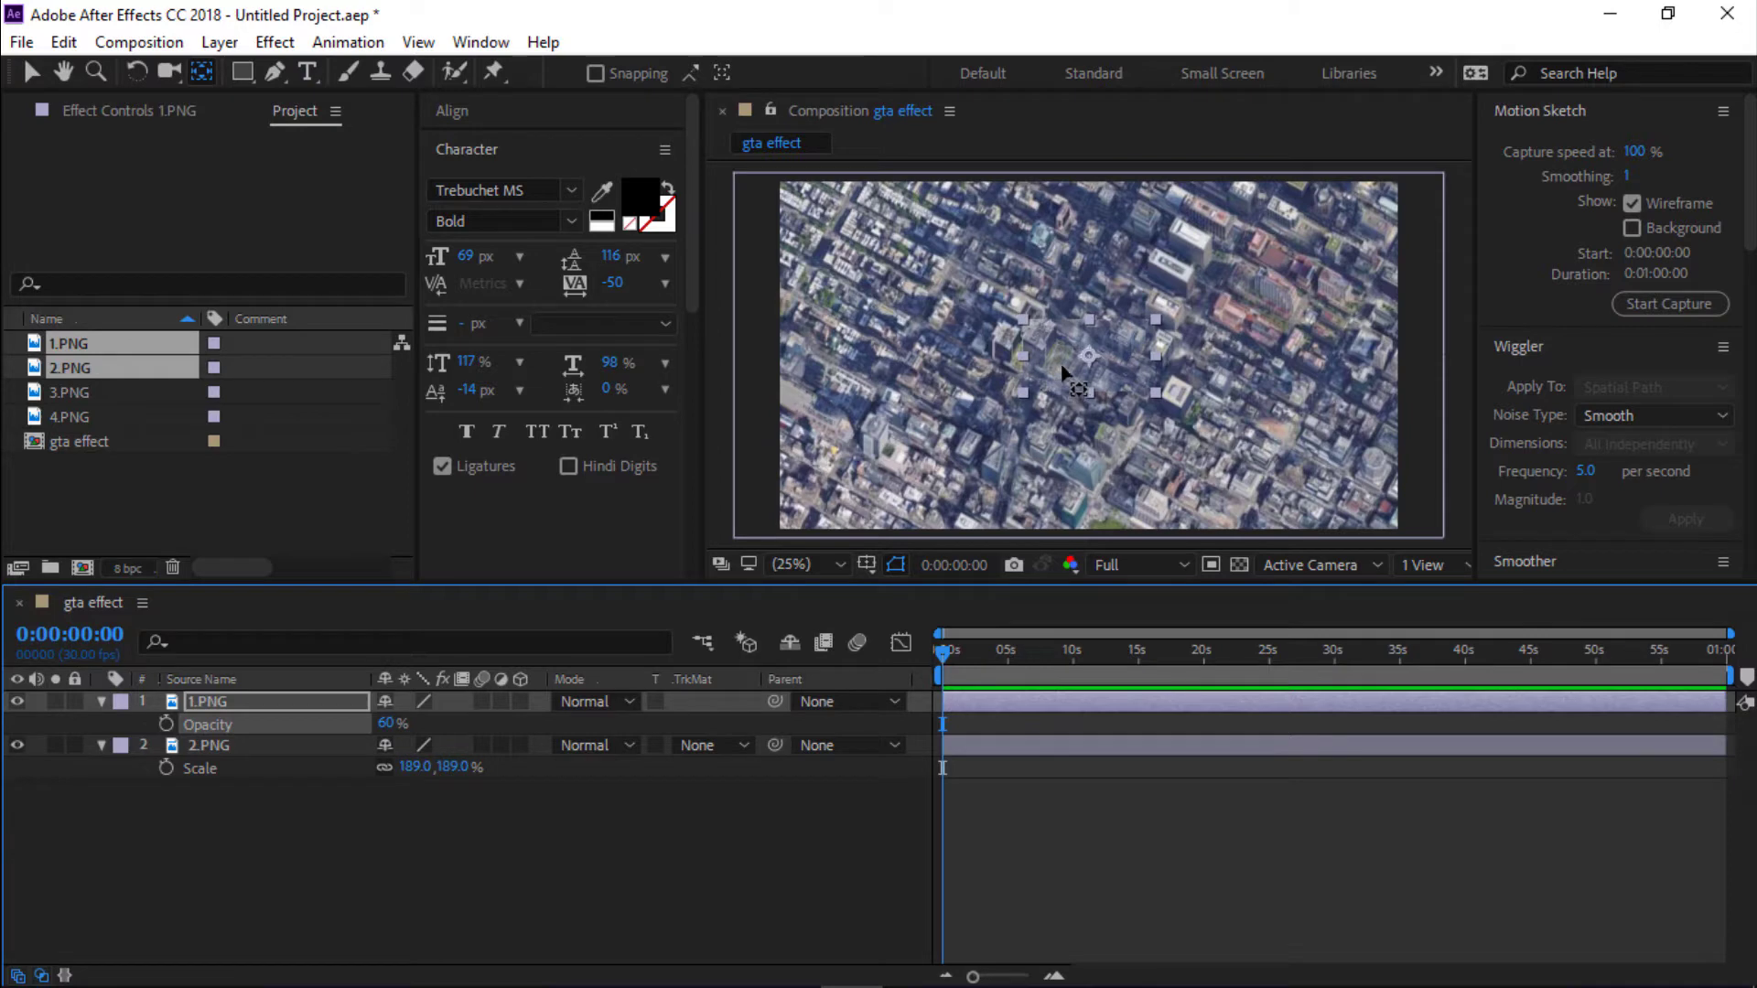
pyautogui.press('/')
pyautogui.press('v')
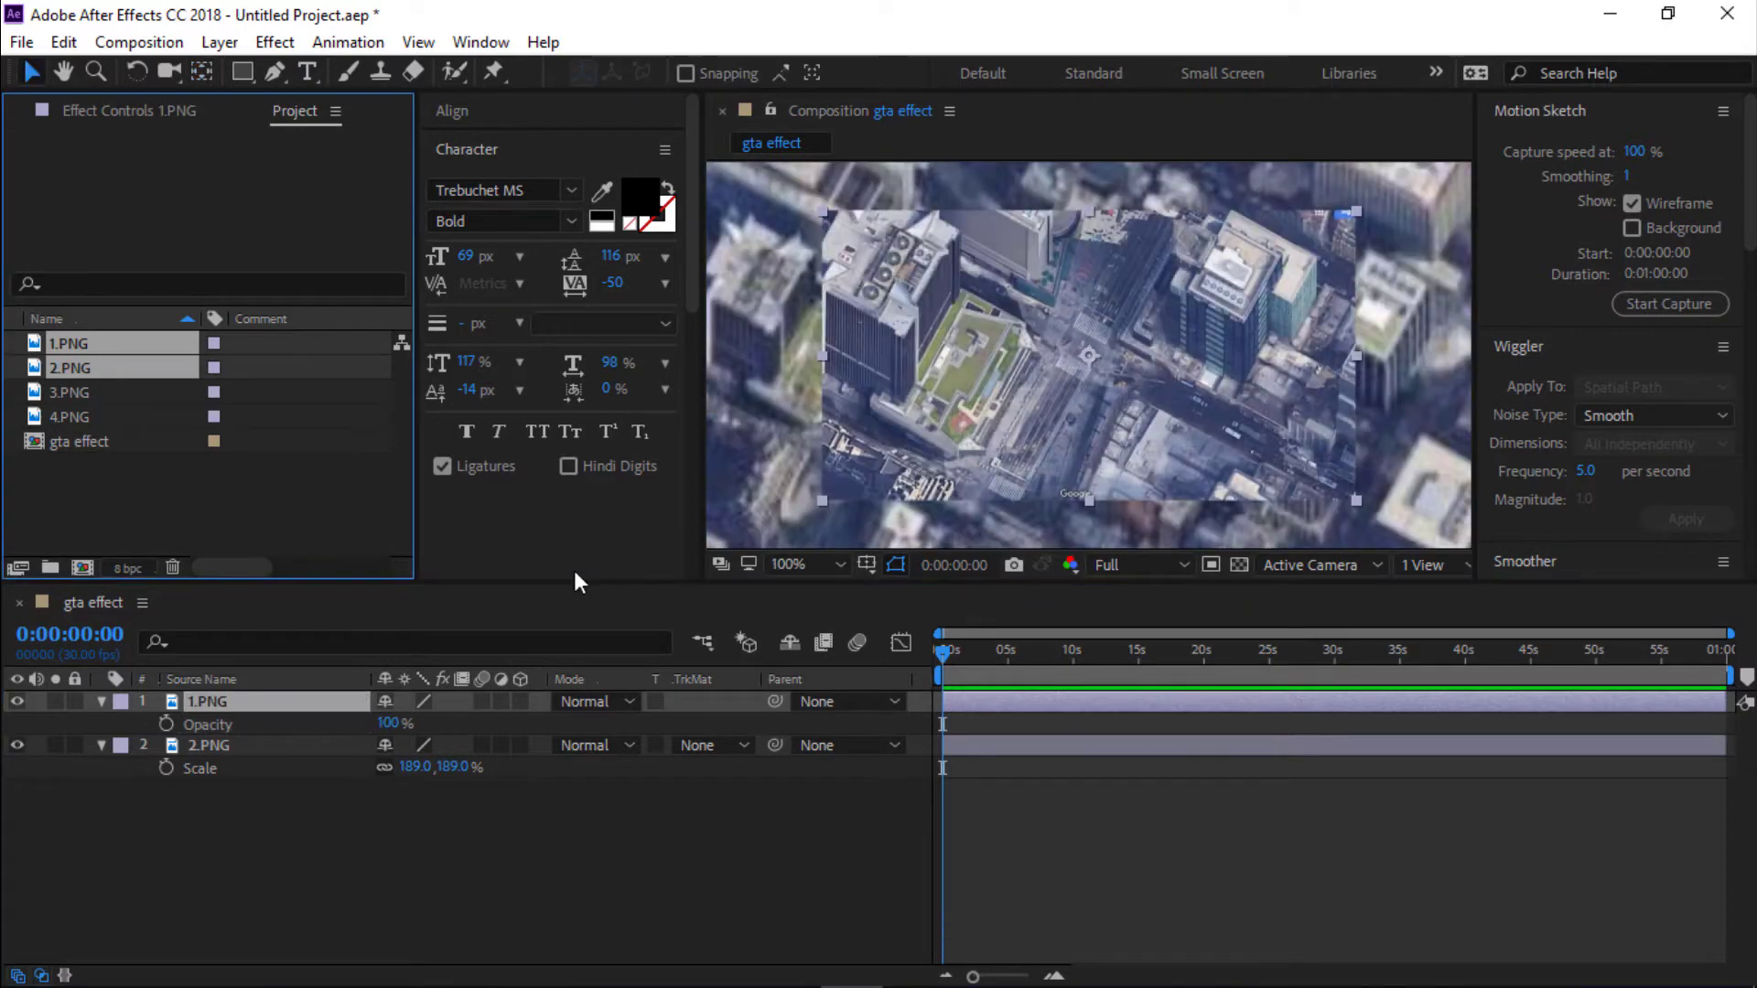
pyautogui.moveTo(392, 723); pyautogui.dragTo(362, 734)
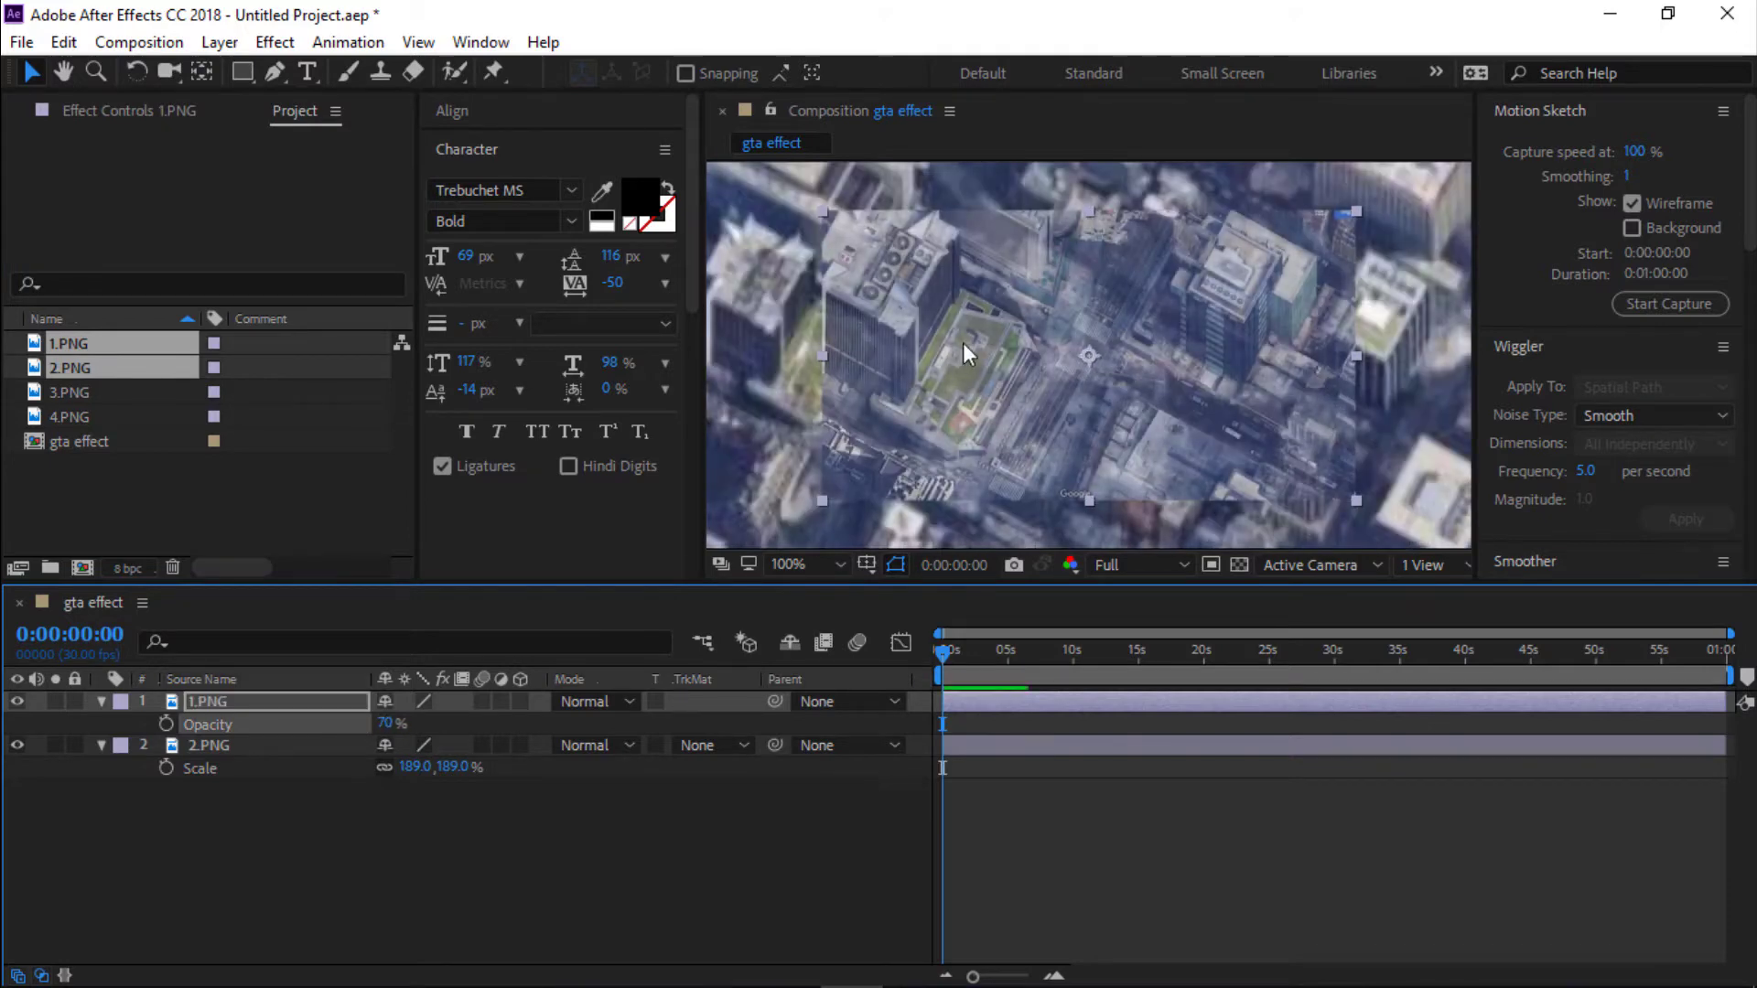
# Drag 1.PNG into alignment over the same city block in 2.PNG.
pyautogui.moveTo(963, 355); pyautogui.dragTo(924, 385)
pyautogui.moveTo(1288, 240)
pyautogui.mouseDown()
pyautogui.moveTo(1260, 273)
pyautogui.moveTo(856, 330)
pyautogui.mouseUp()
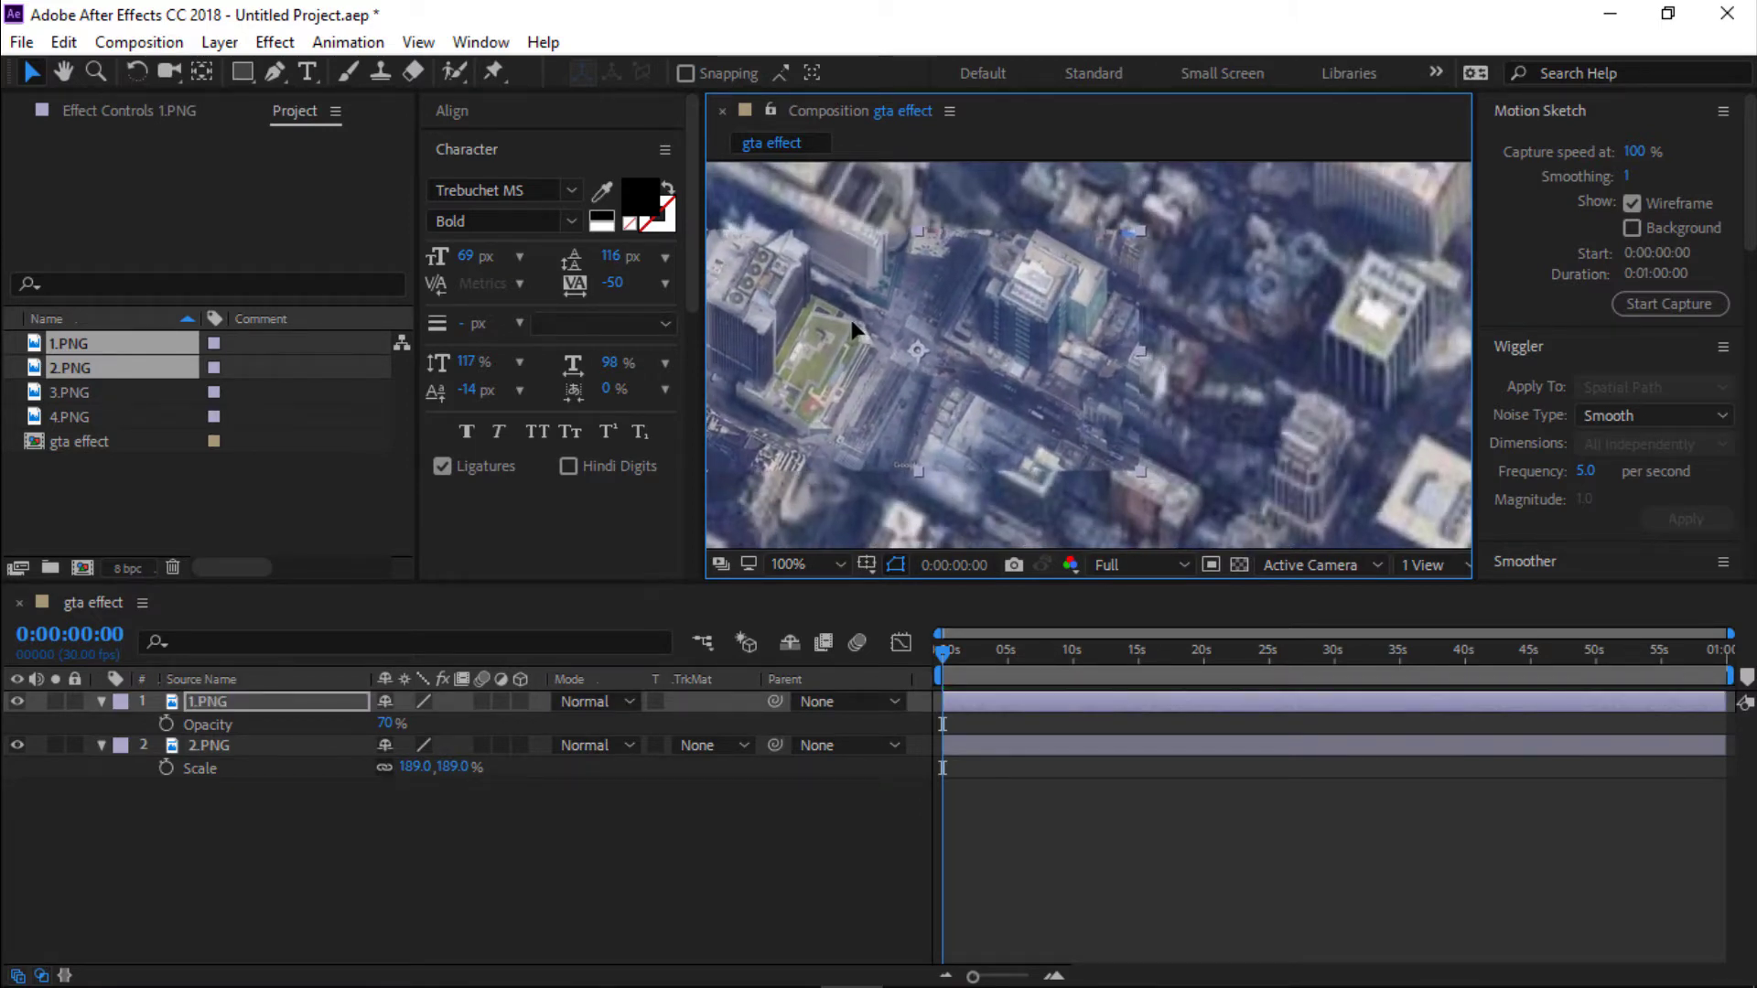
pyautogui.moveTo(856, 330); pyautogui.dragTo(859, 330)
pyautogui.click(1393, 330)
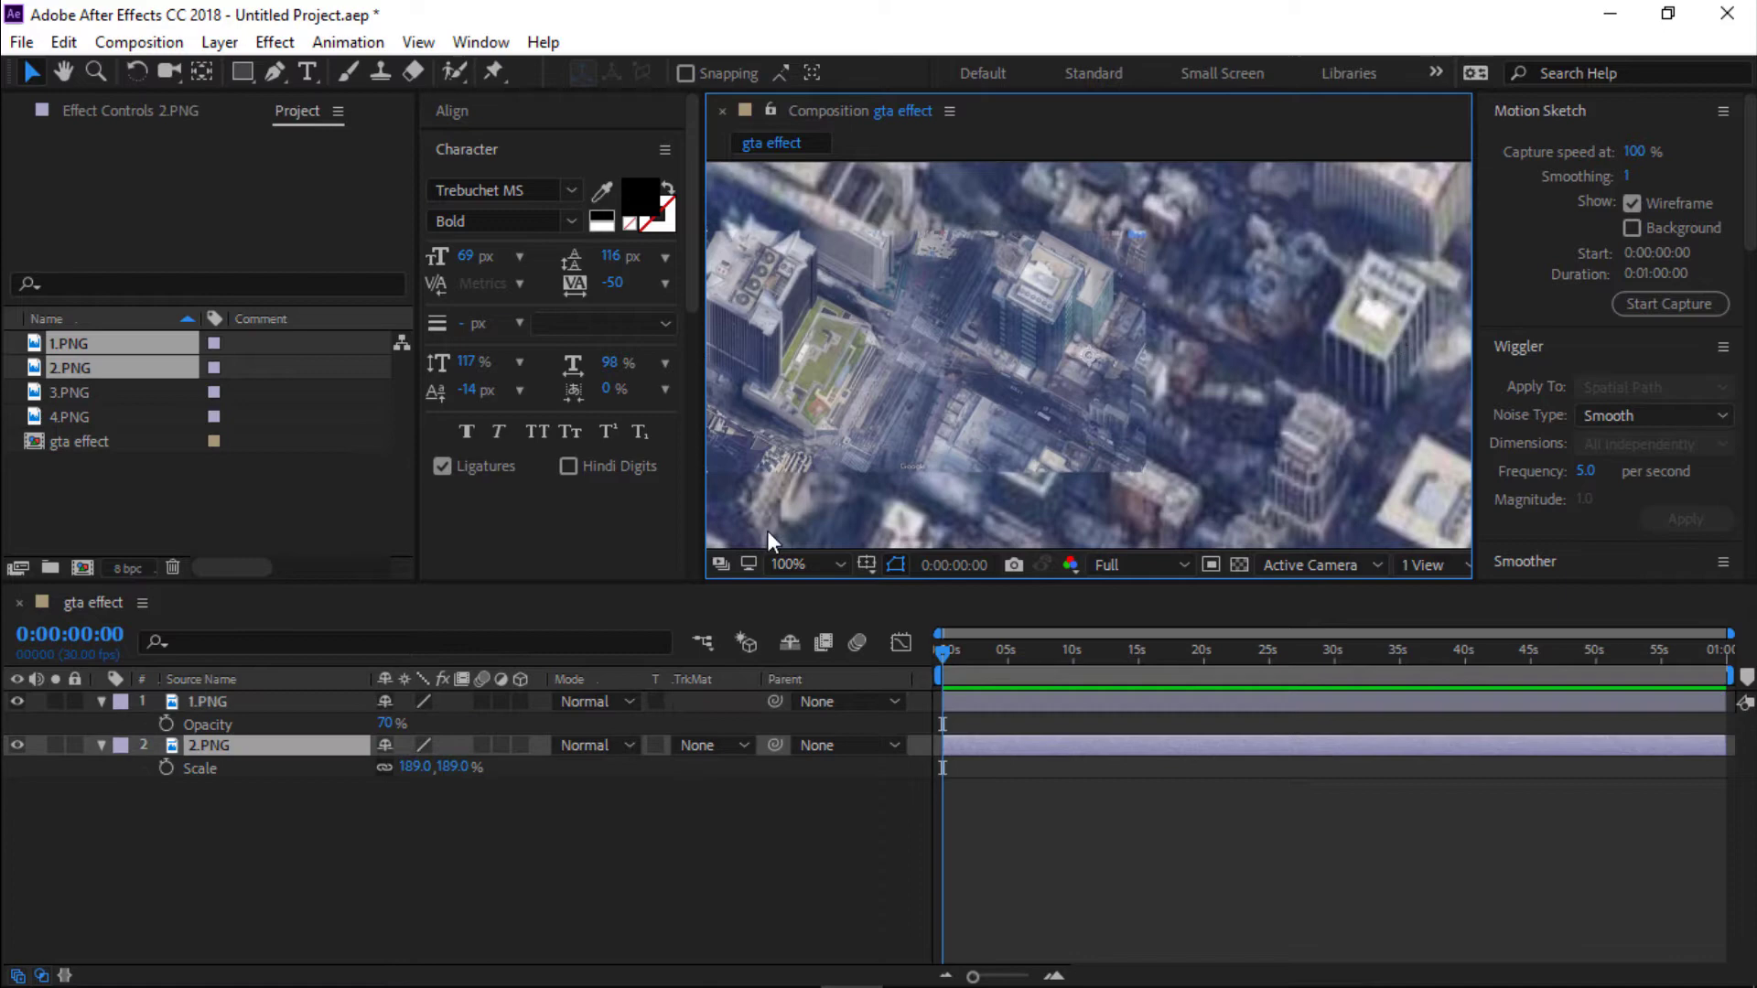
pyautogui.click(233, 700)
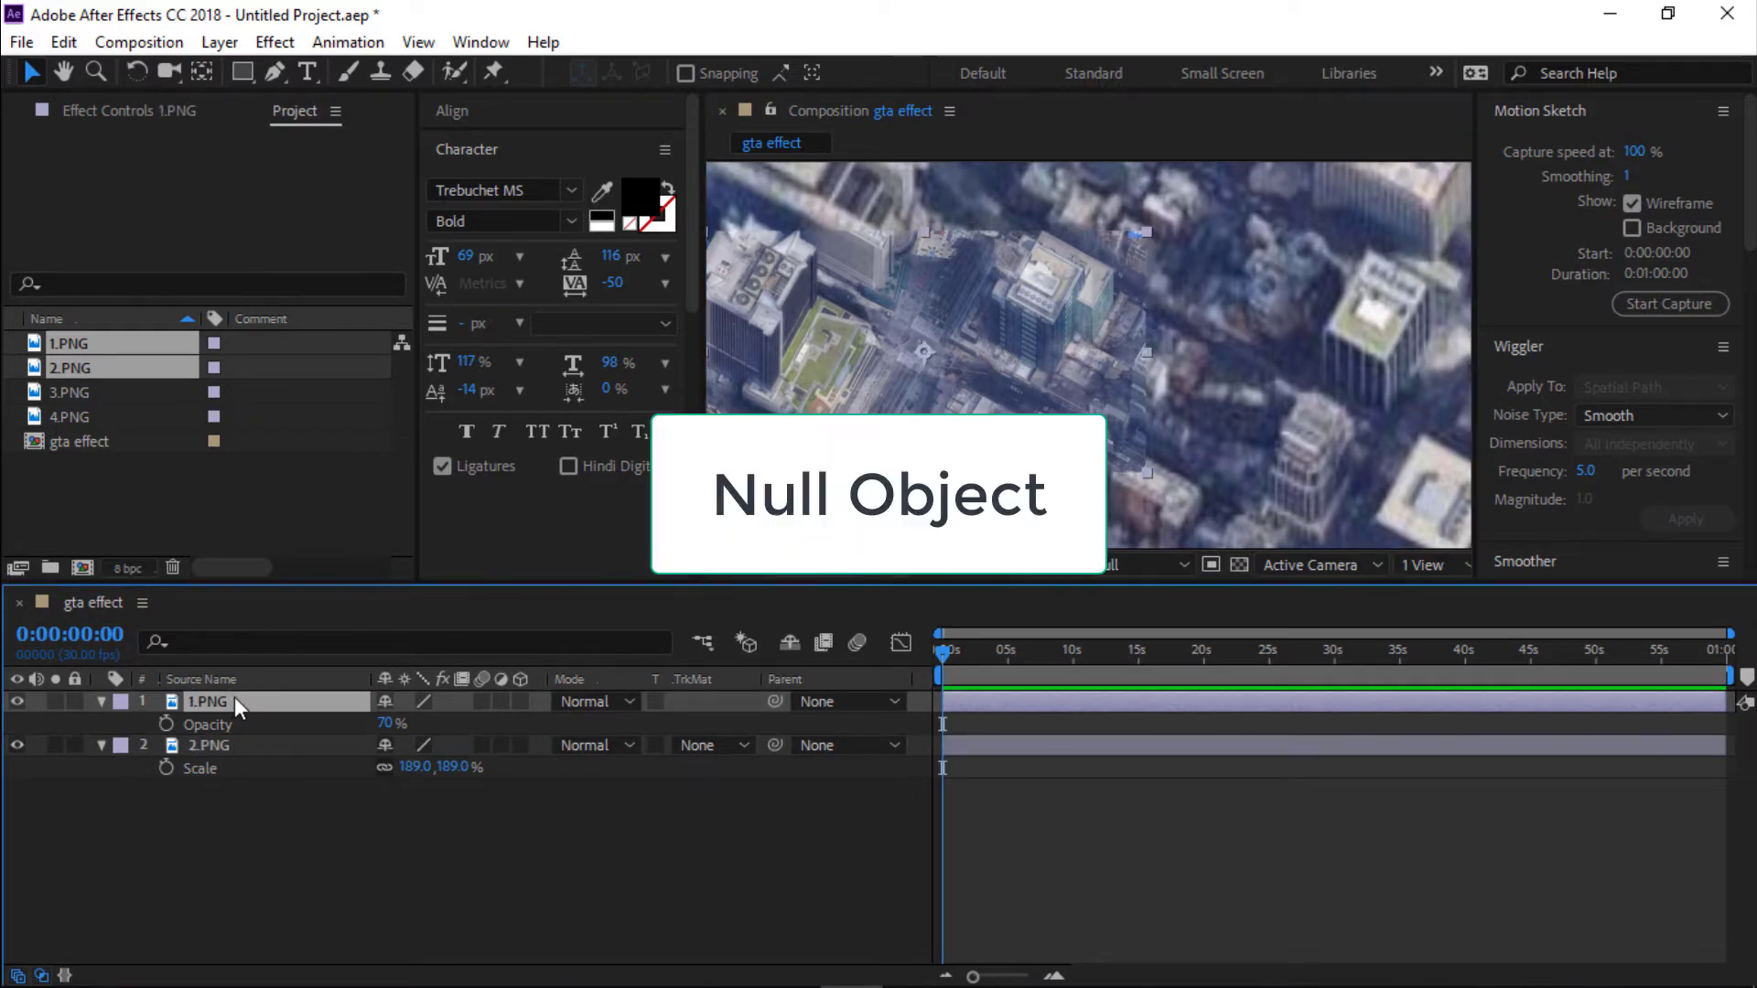
# Create Null 1 and pick-whip 1.PNG and 2.PNG's Parent to it.
pyautogui.click(101, 702)
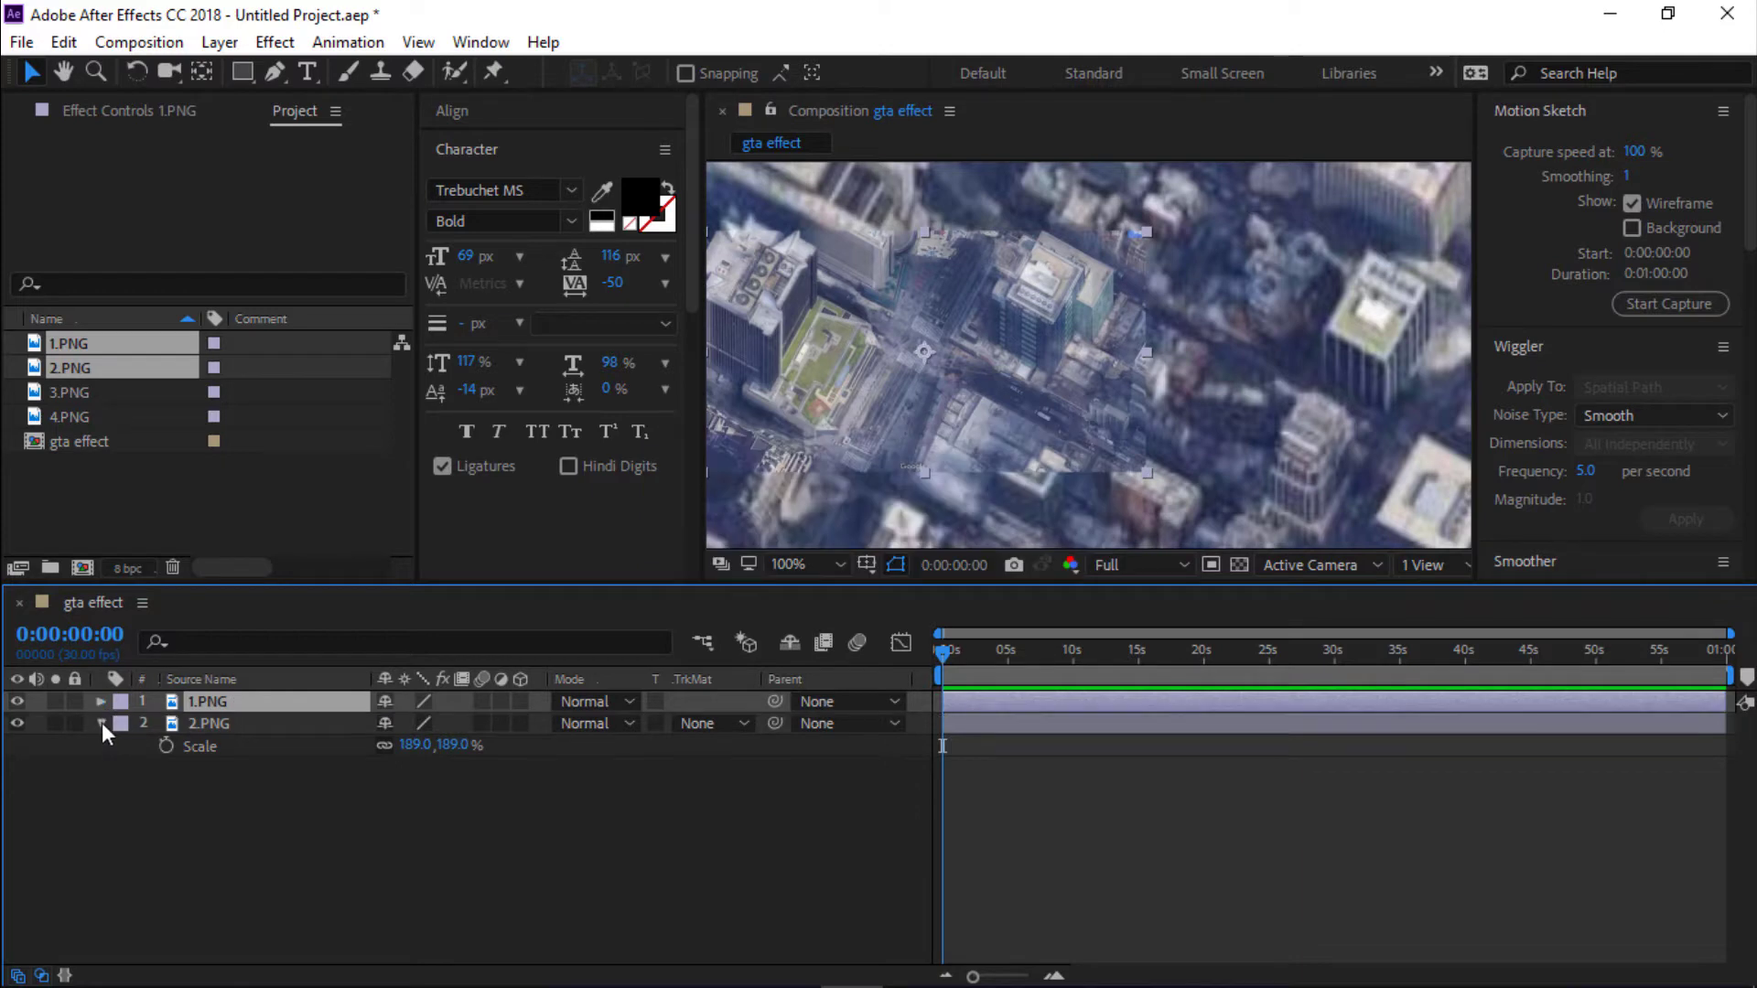
pyautogui.click(102, 721)
pyautogui.rightClick(141, 779)
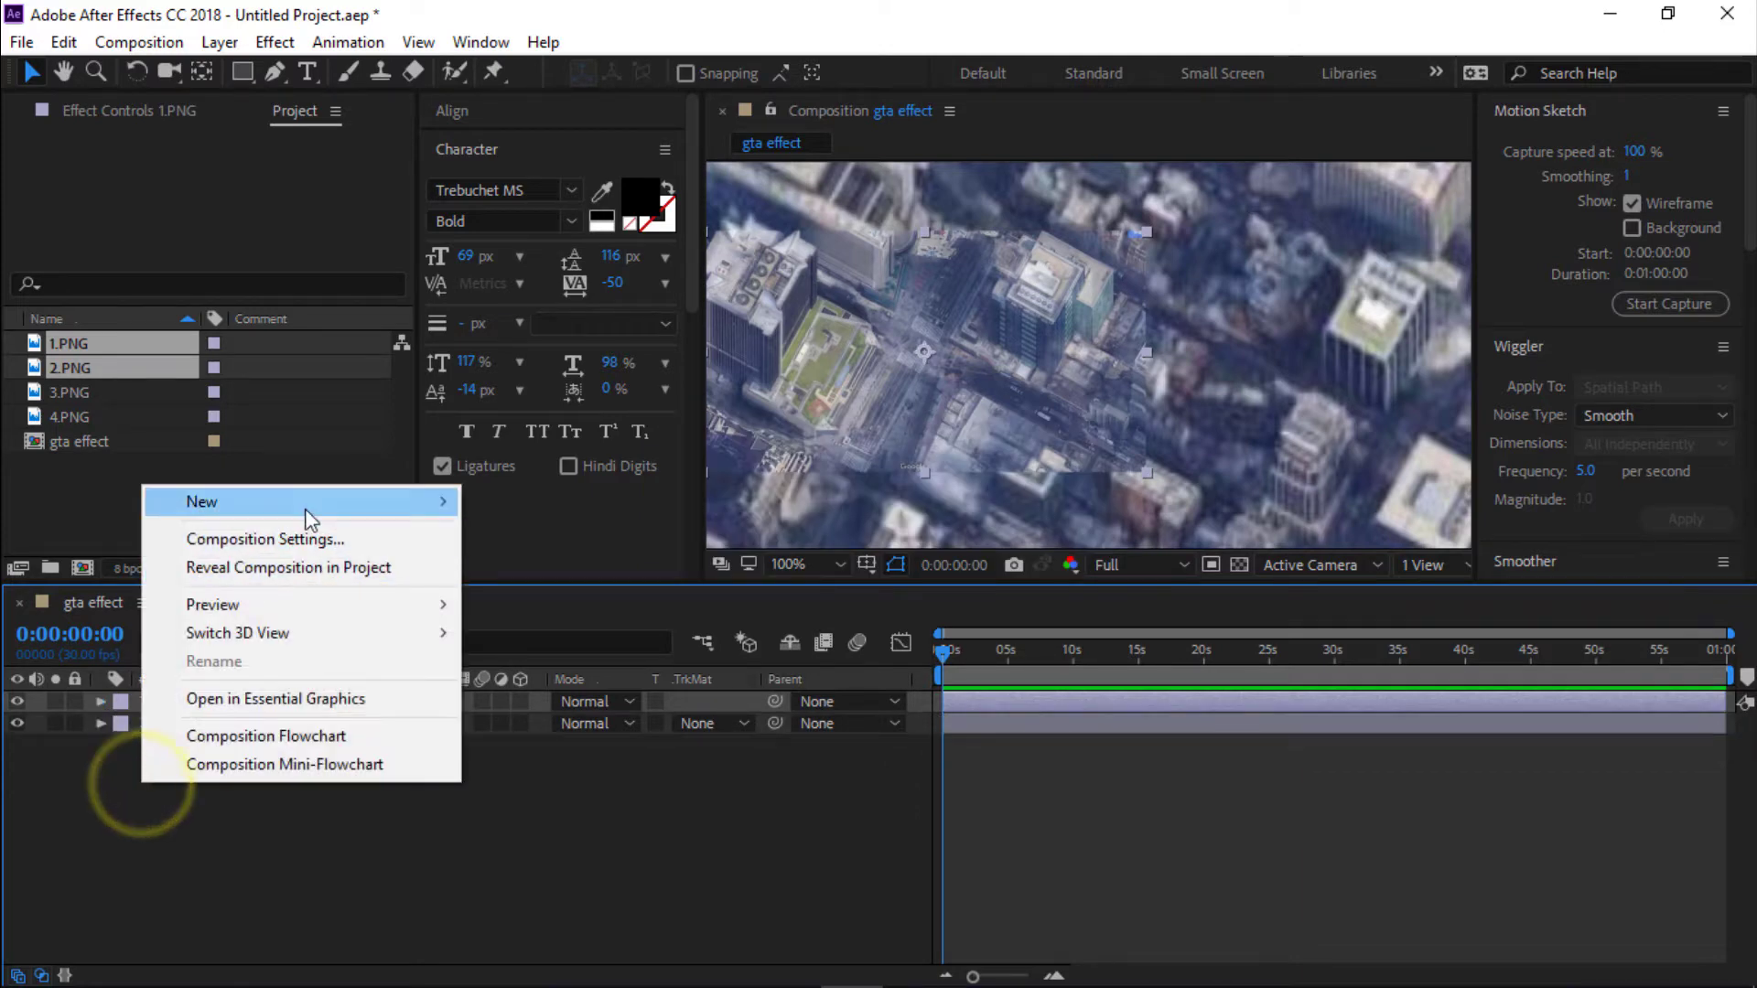
pyautogui.moveTo(201, 501)
pyautogui.click(606, 648)
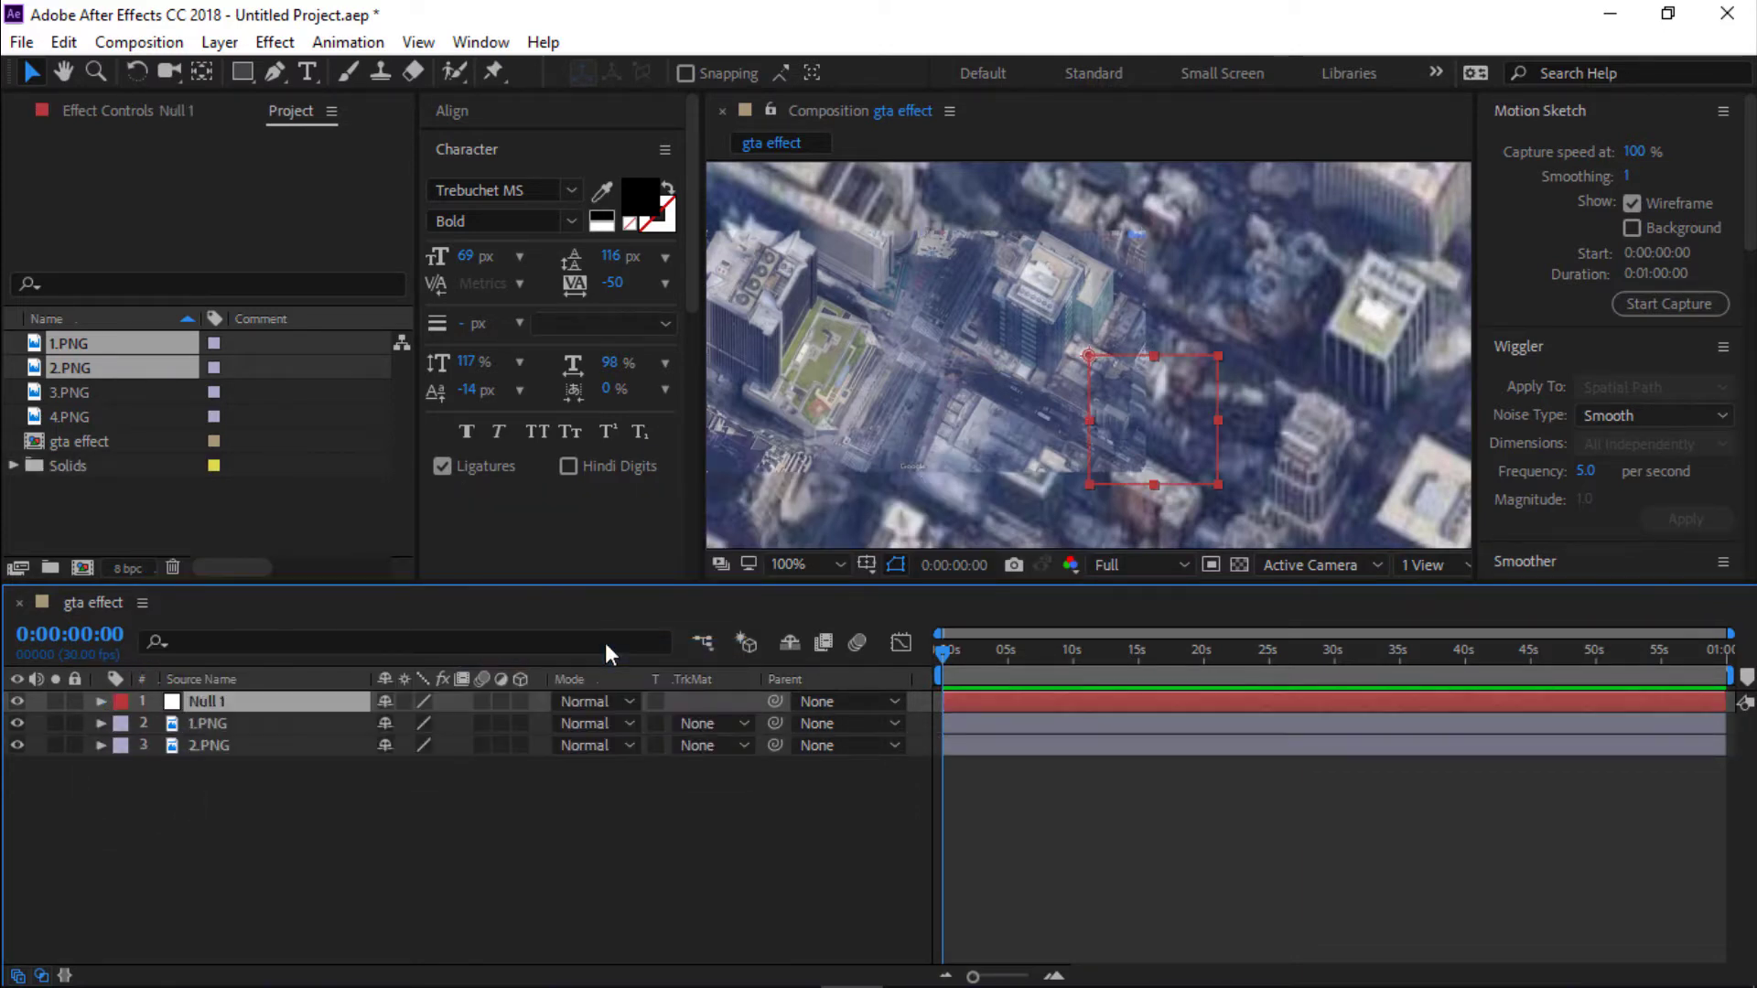
pyautogui.moveTo(776, 723); pyautogui.dragTo(275, 705)
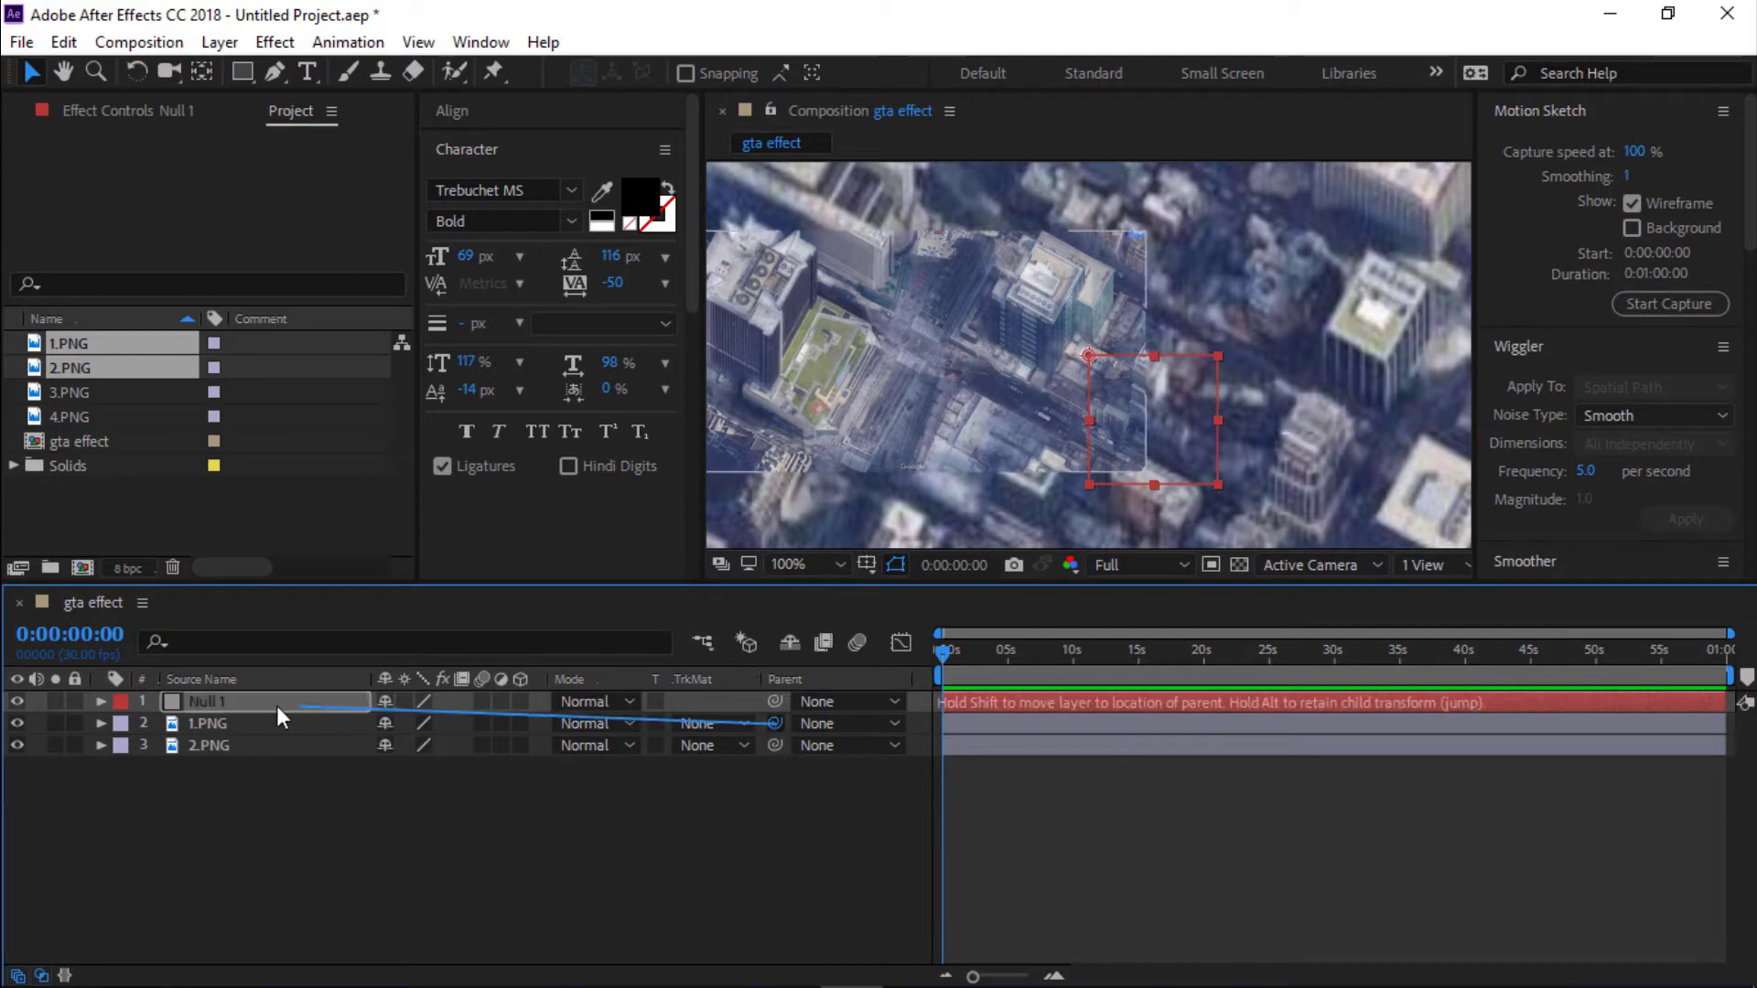
pyautogui.moveTo(776, 745); pyautogui.dragTo(303, 698)
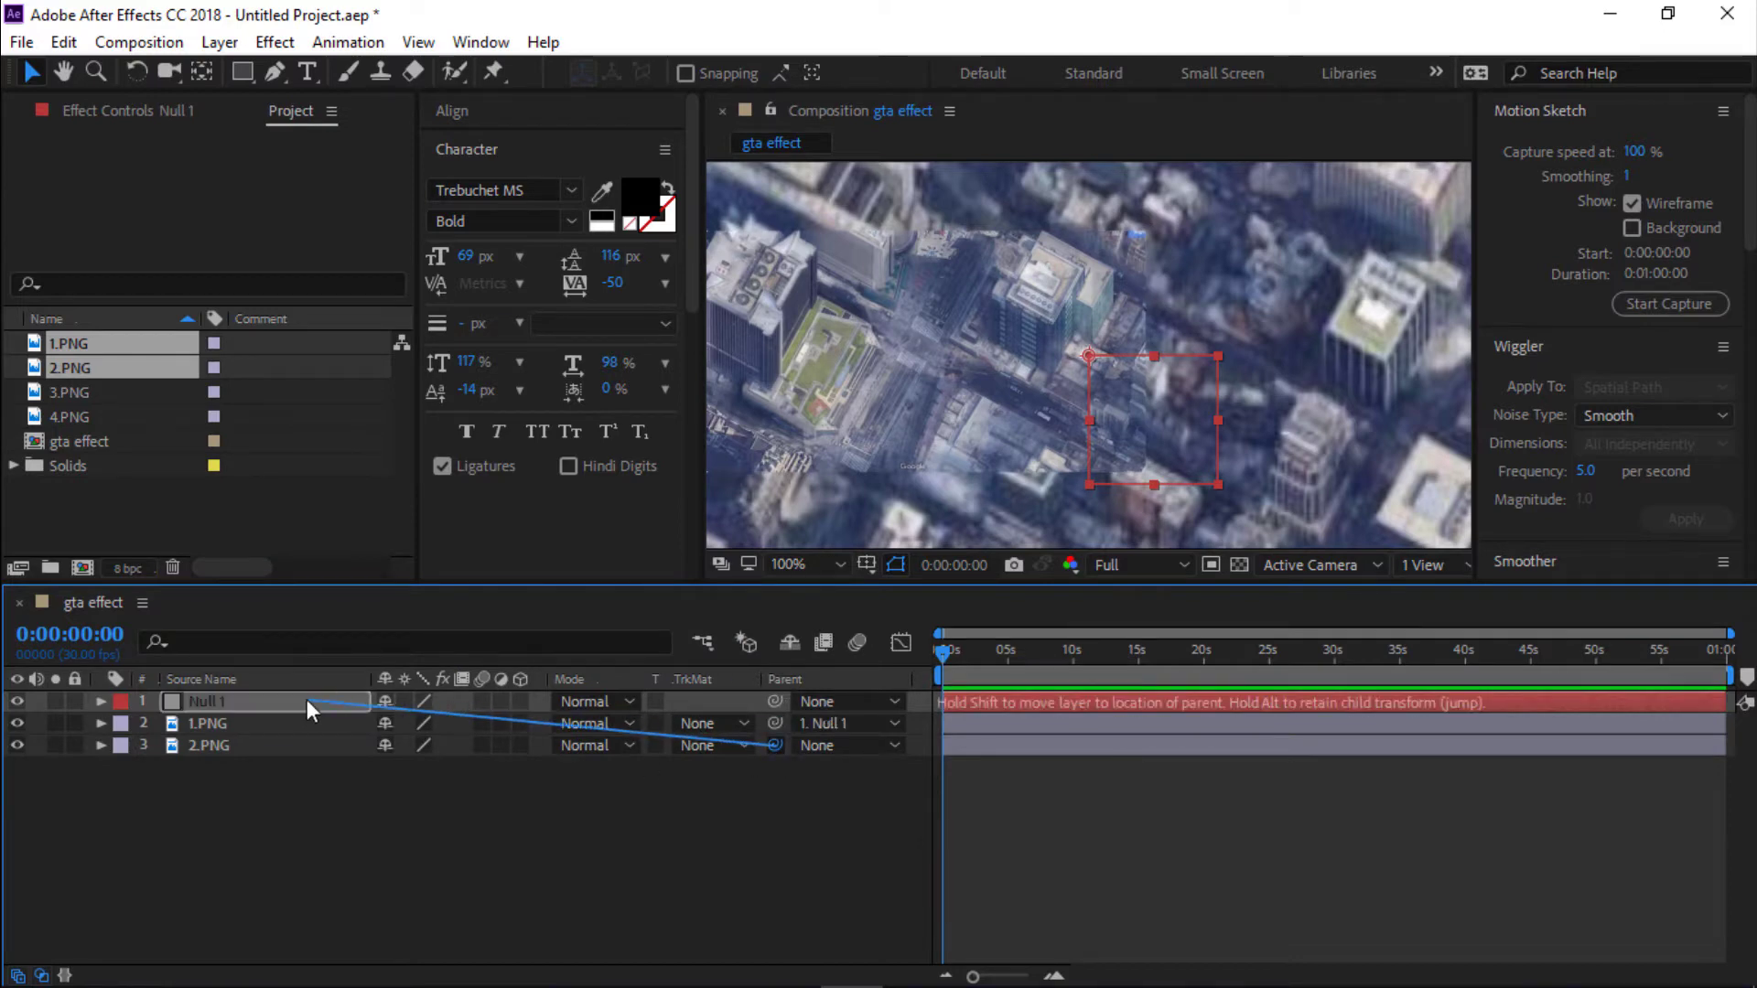
# Scale Null 1 down, shrinking both city images together.
pyautogui.press('s')
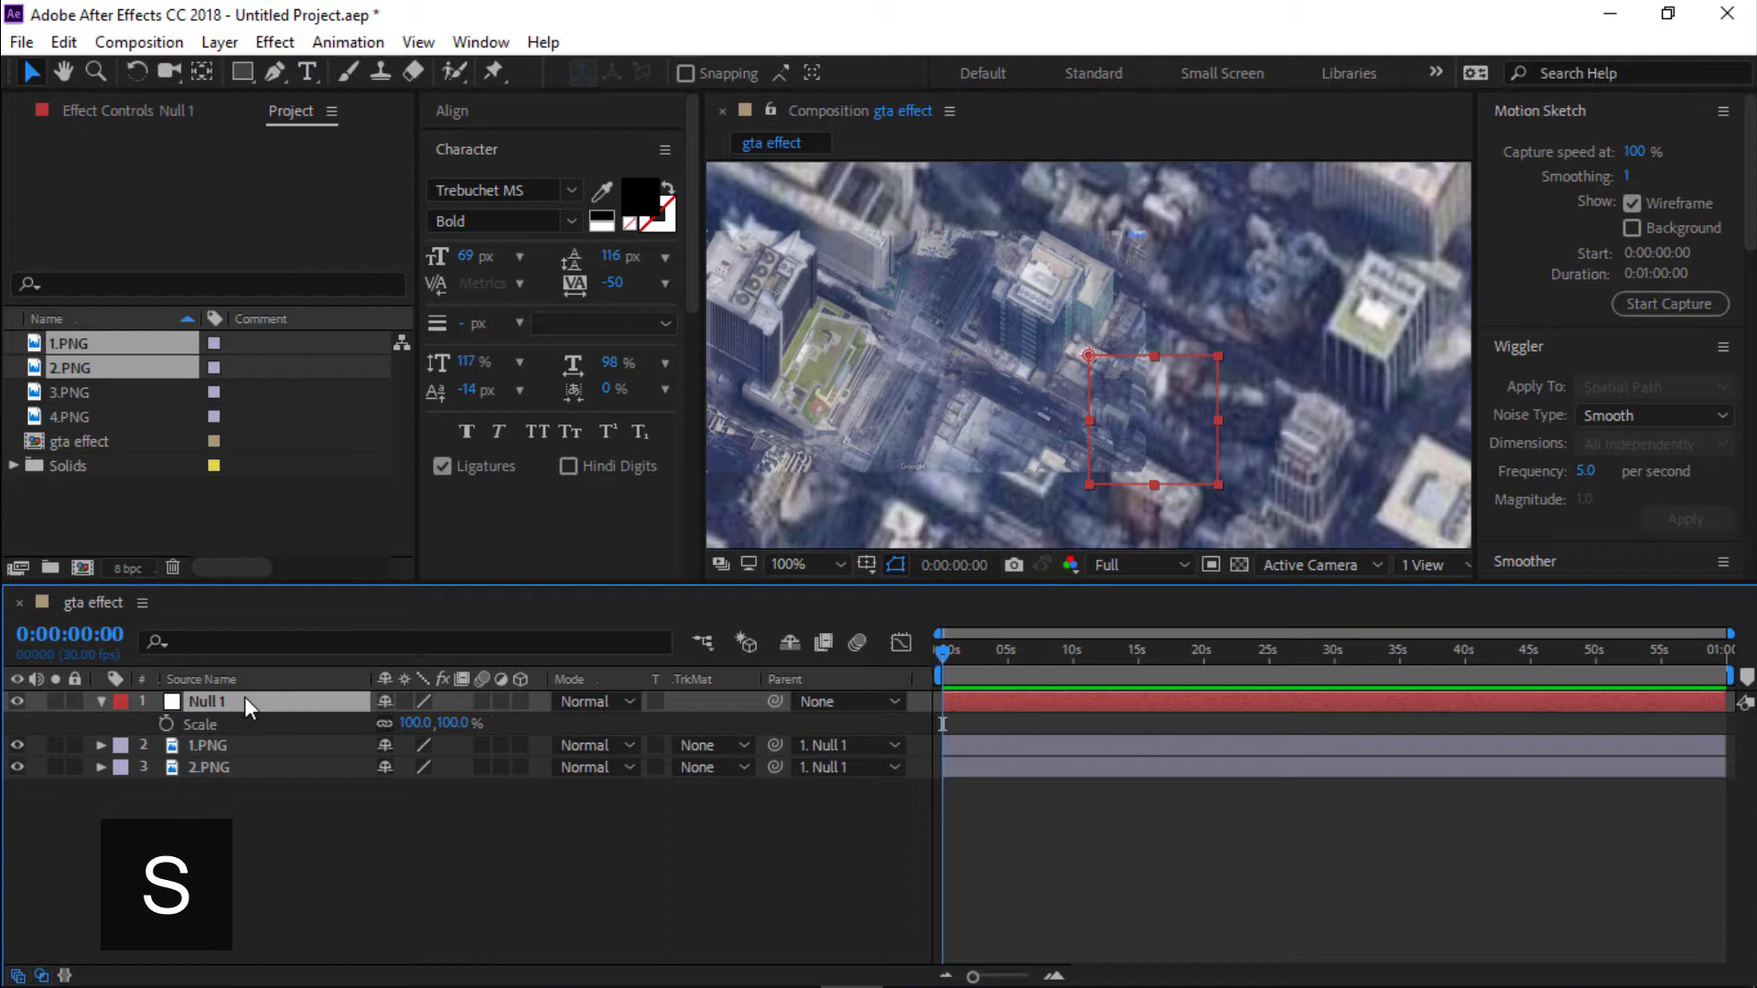
pyautogui.moveTo(415, 724); pyautogui.dragTo(390, 729)
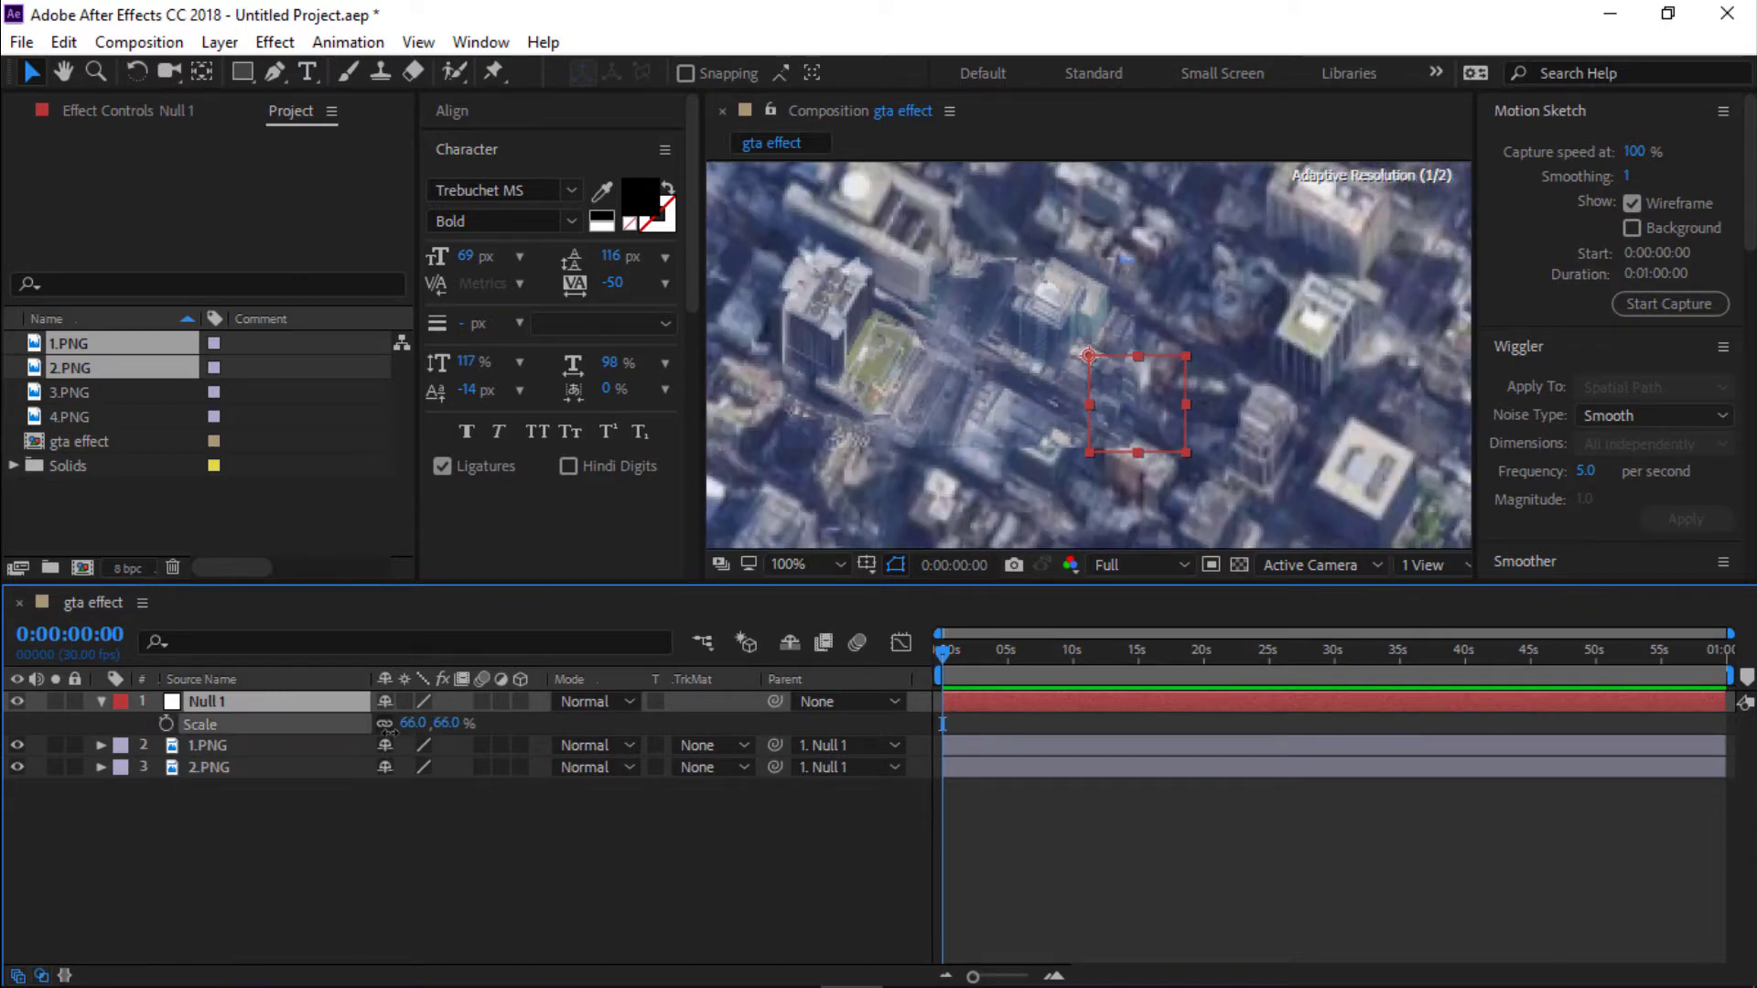
pyautogui.click(231, 746)
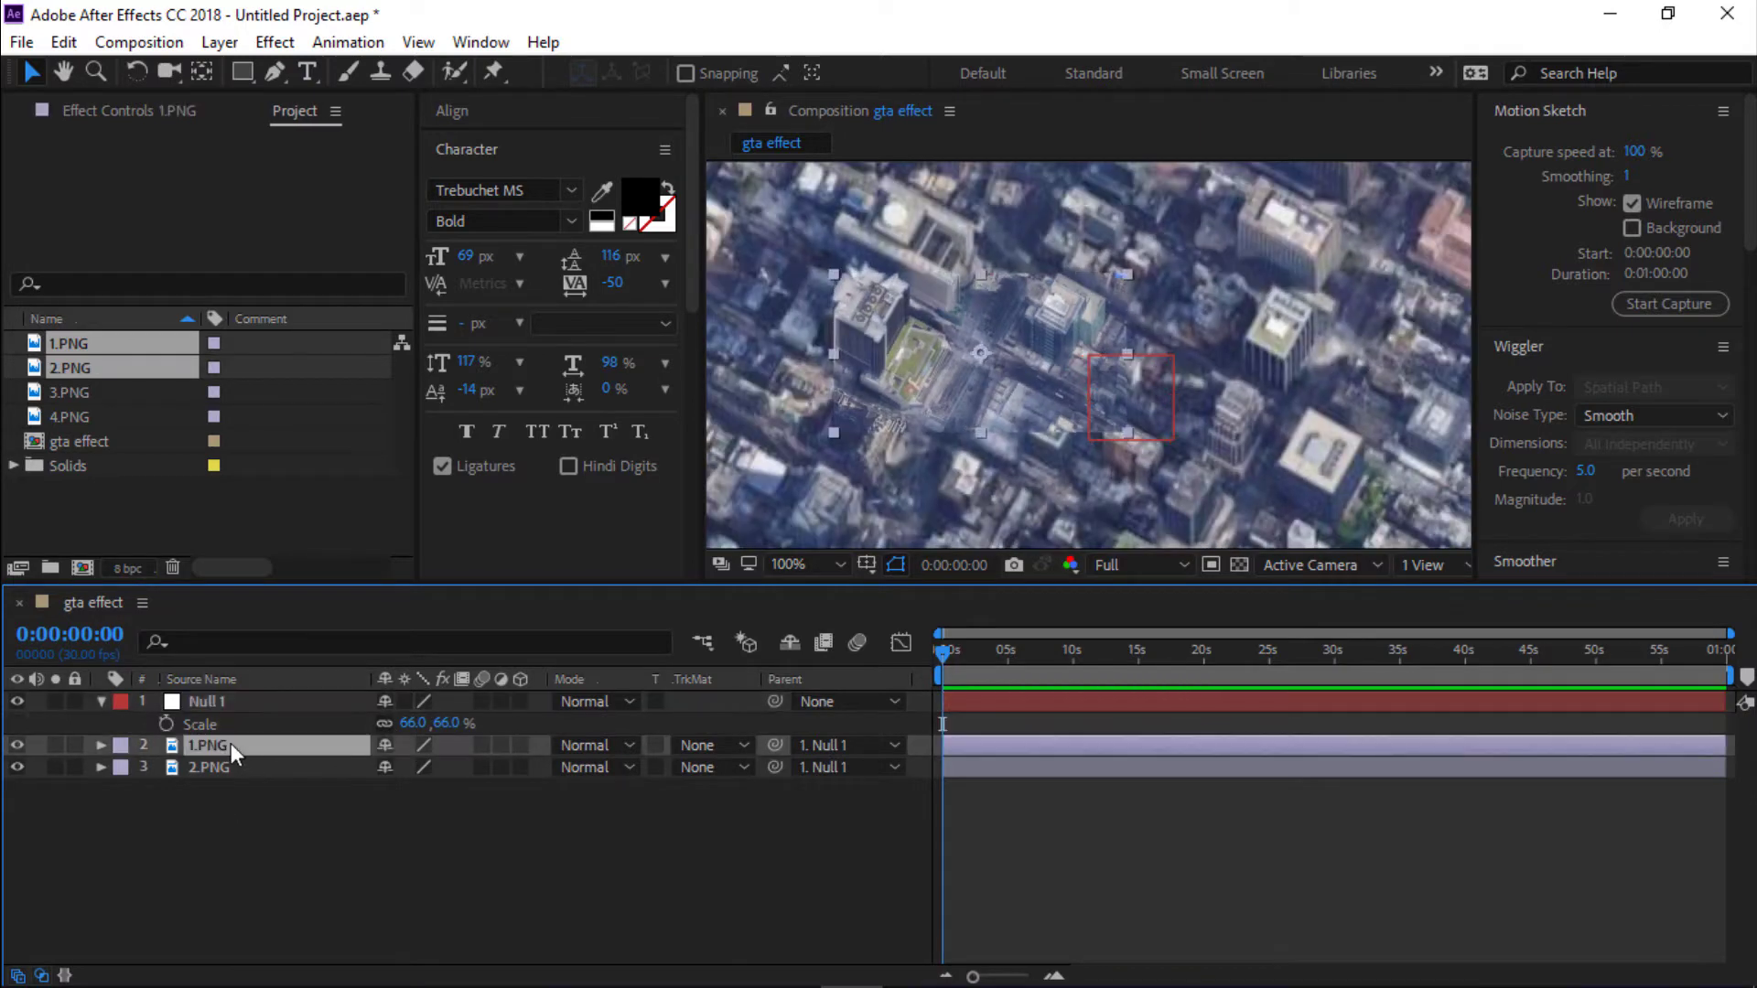
pyautogui.press('t')
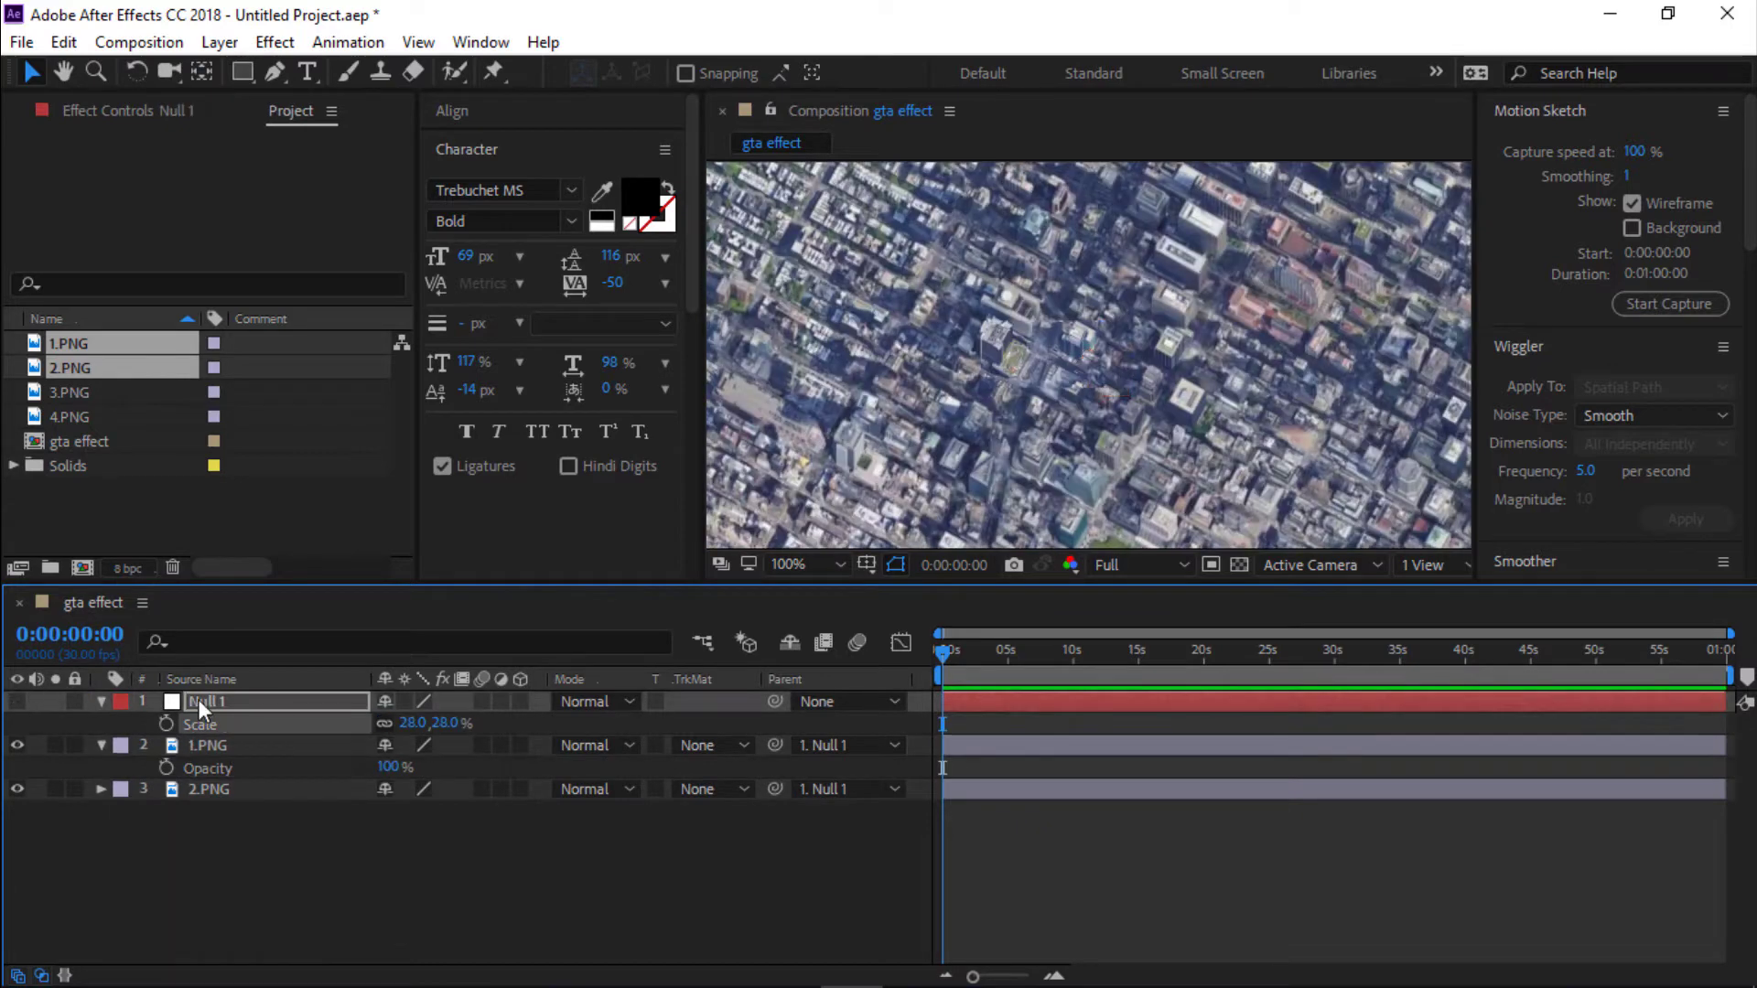
pyautogui.click(795, 560)
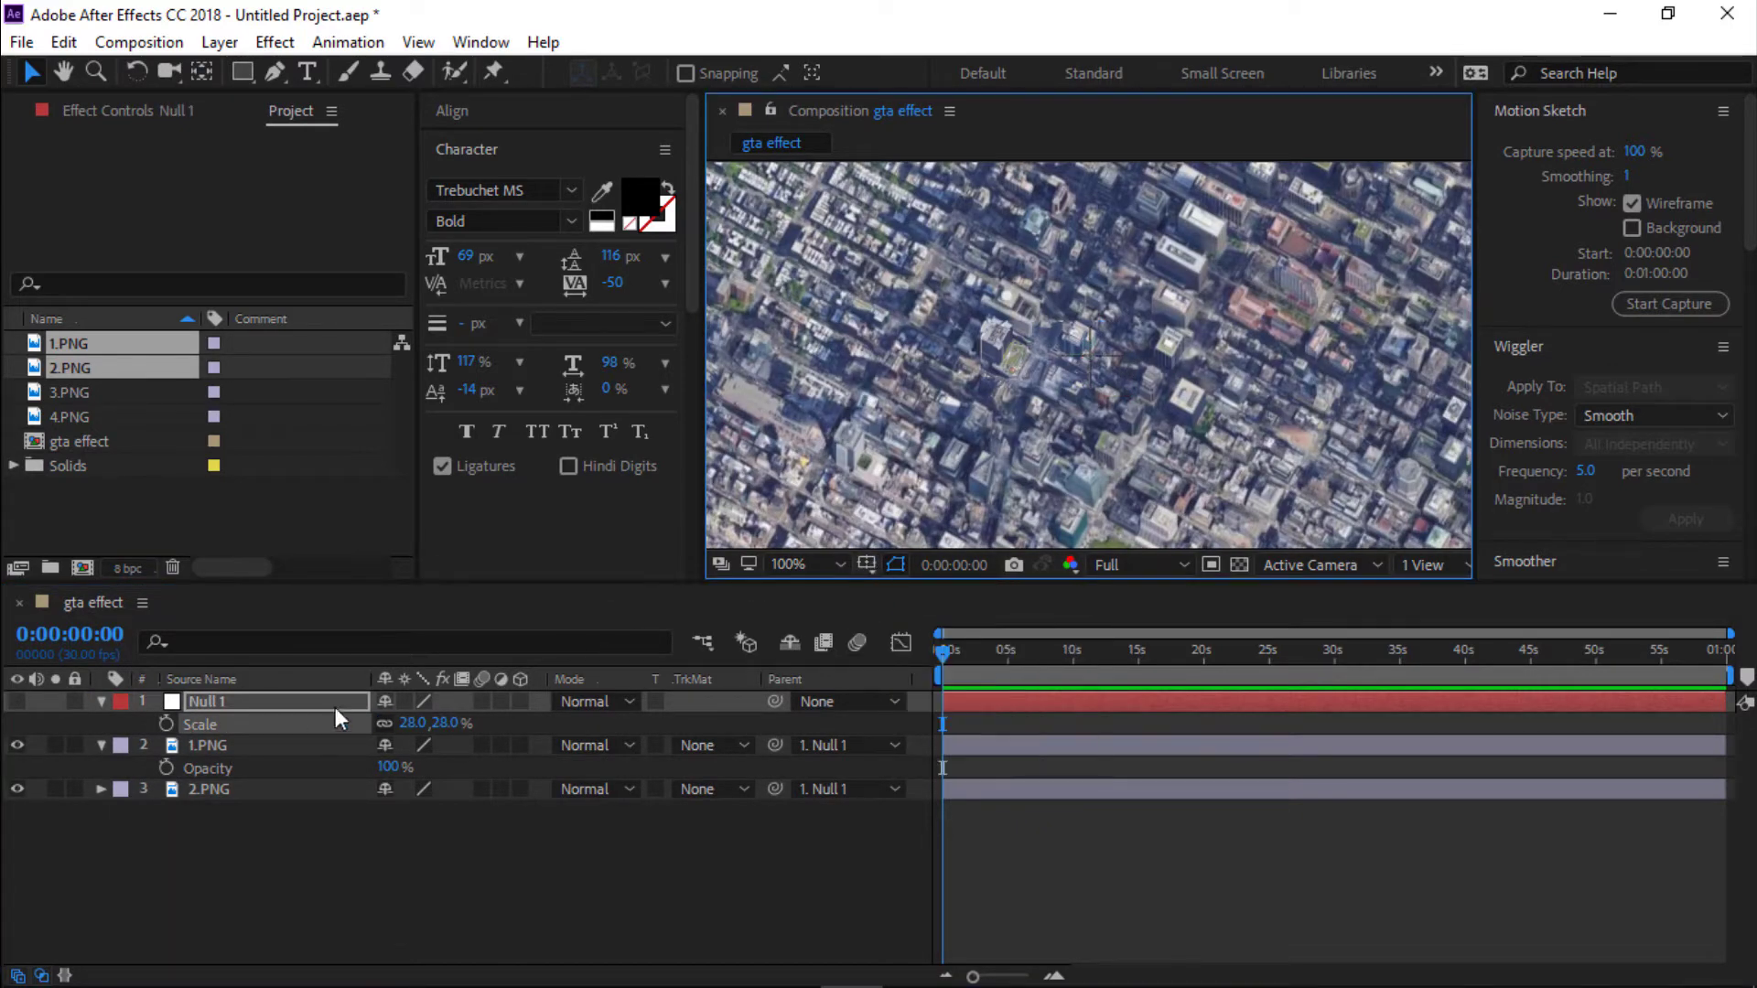
# Move Null 1 to position 481, 540 and enlarge it slightly to reframe the city.
pyautogui.press('p')
pyautogui.click(245, 704)
pyautogui.press('p')
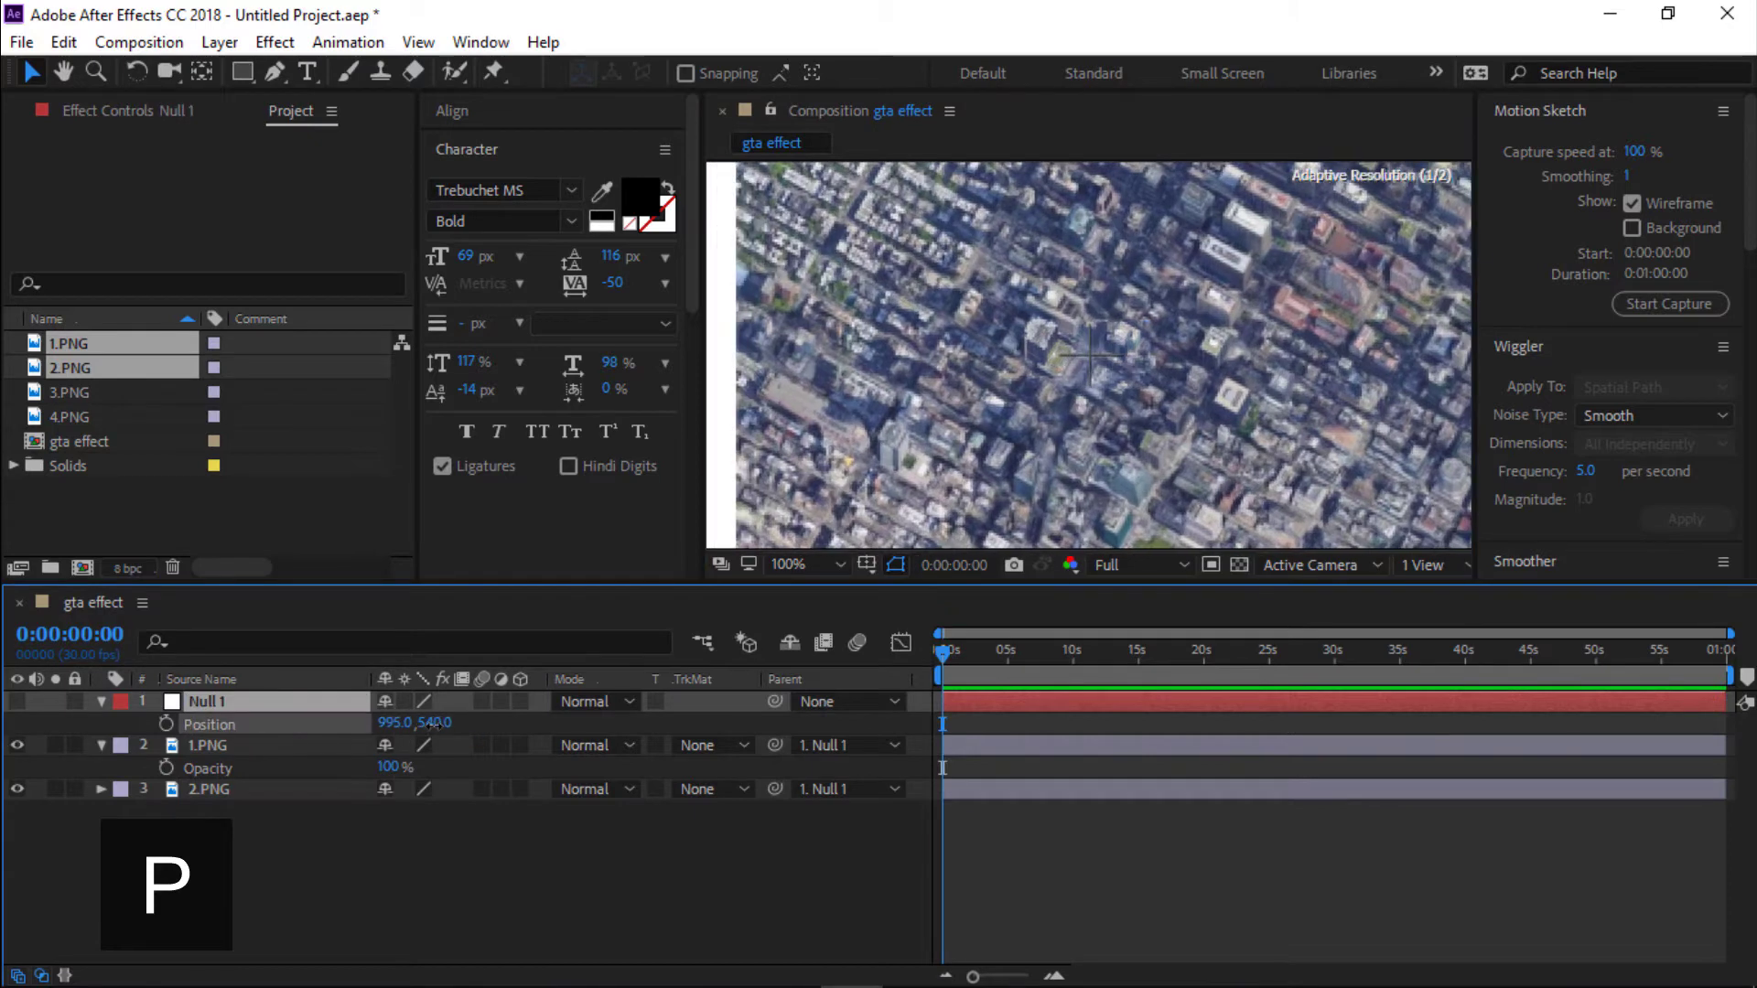
pyautogui.moveTo(398, 722); pyautogui.dragTo(246, 710)
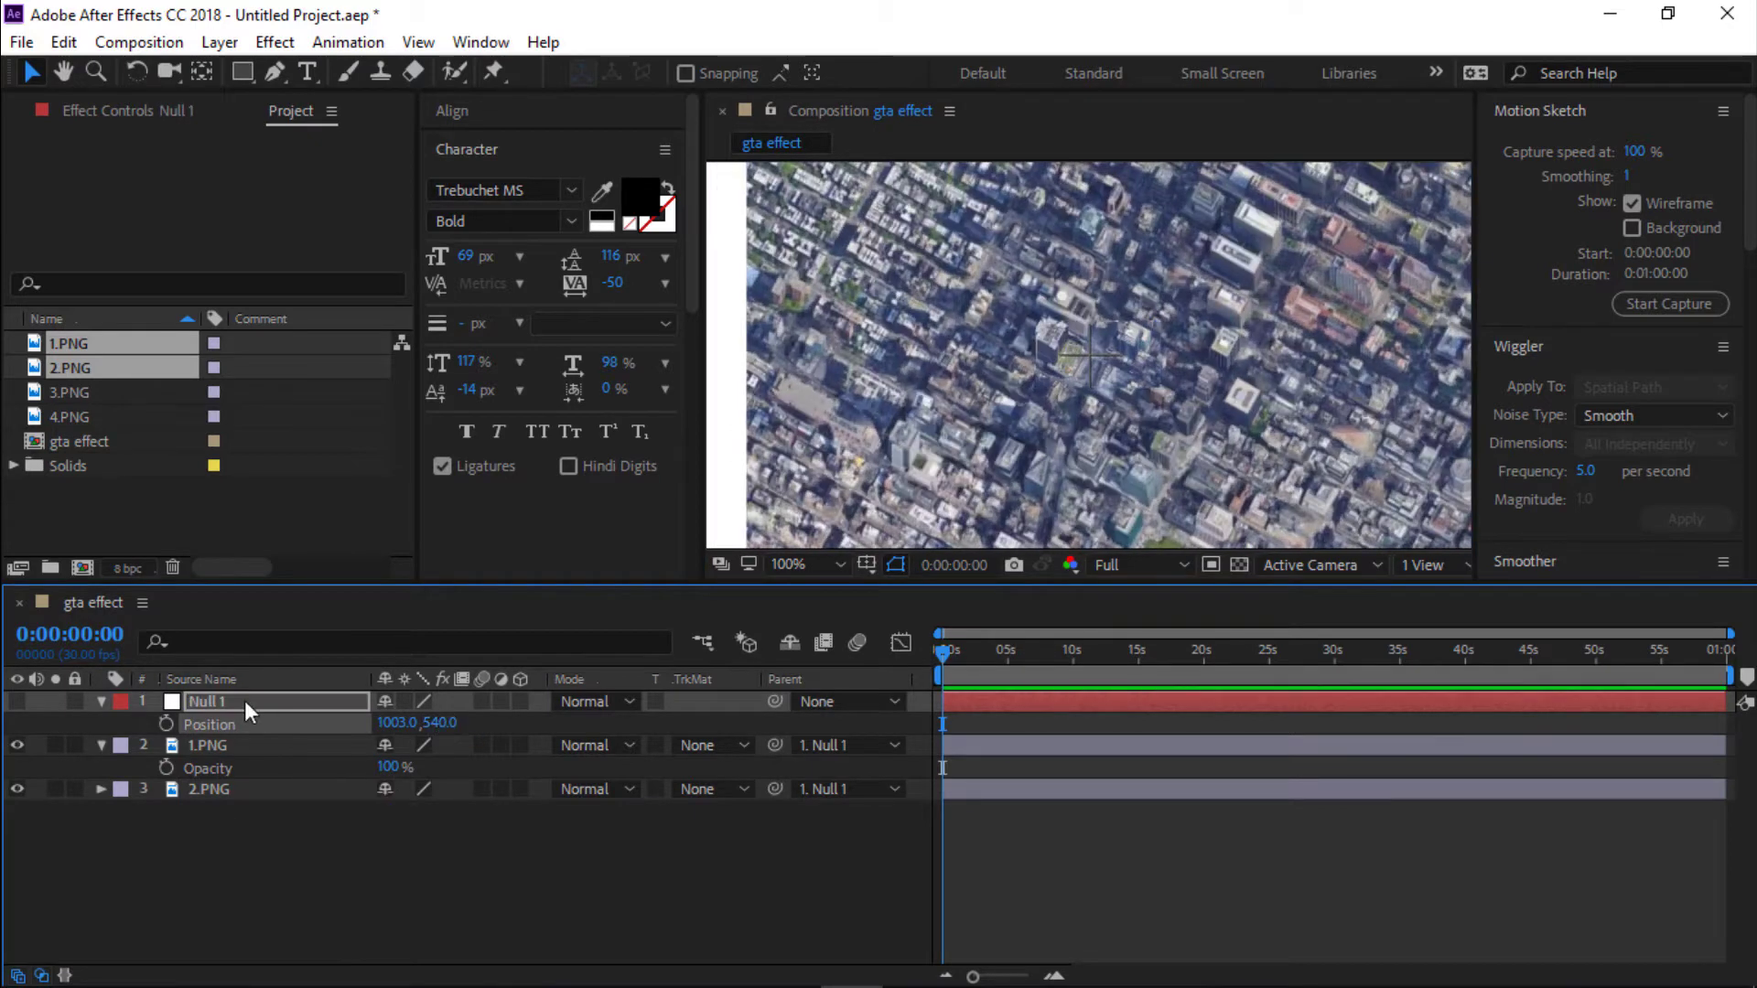
pyautogui.press('s')
pyautogui.moveTo(412, 723); pyautogui.dragTo(416, 723)
pyautogui.press('p')
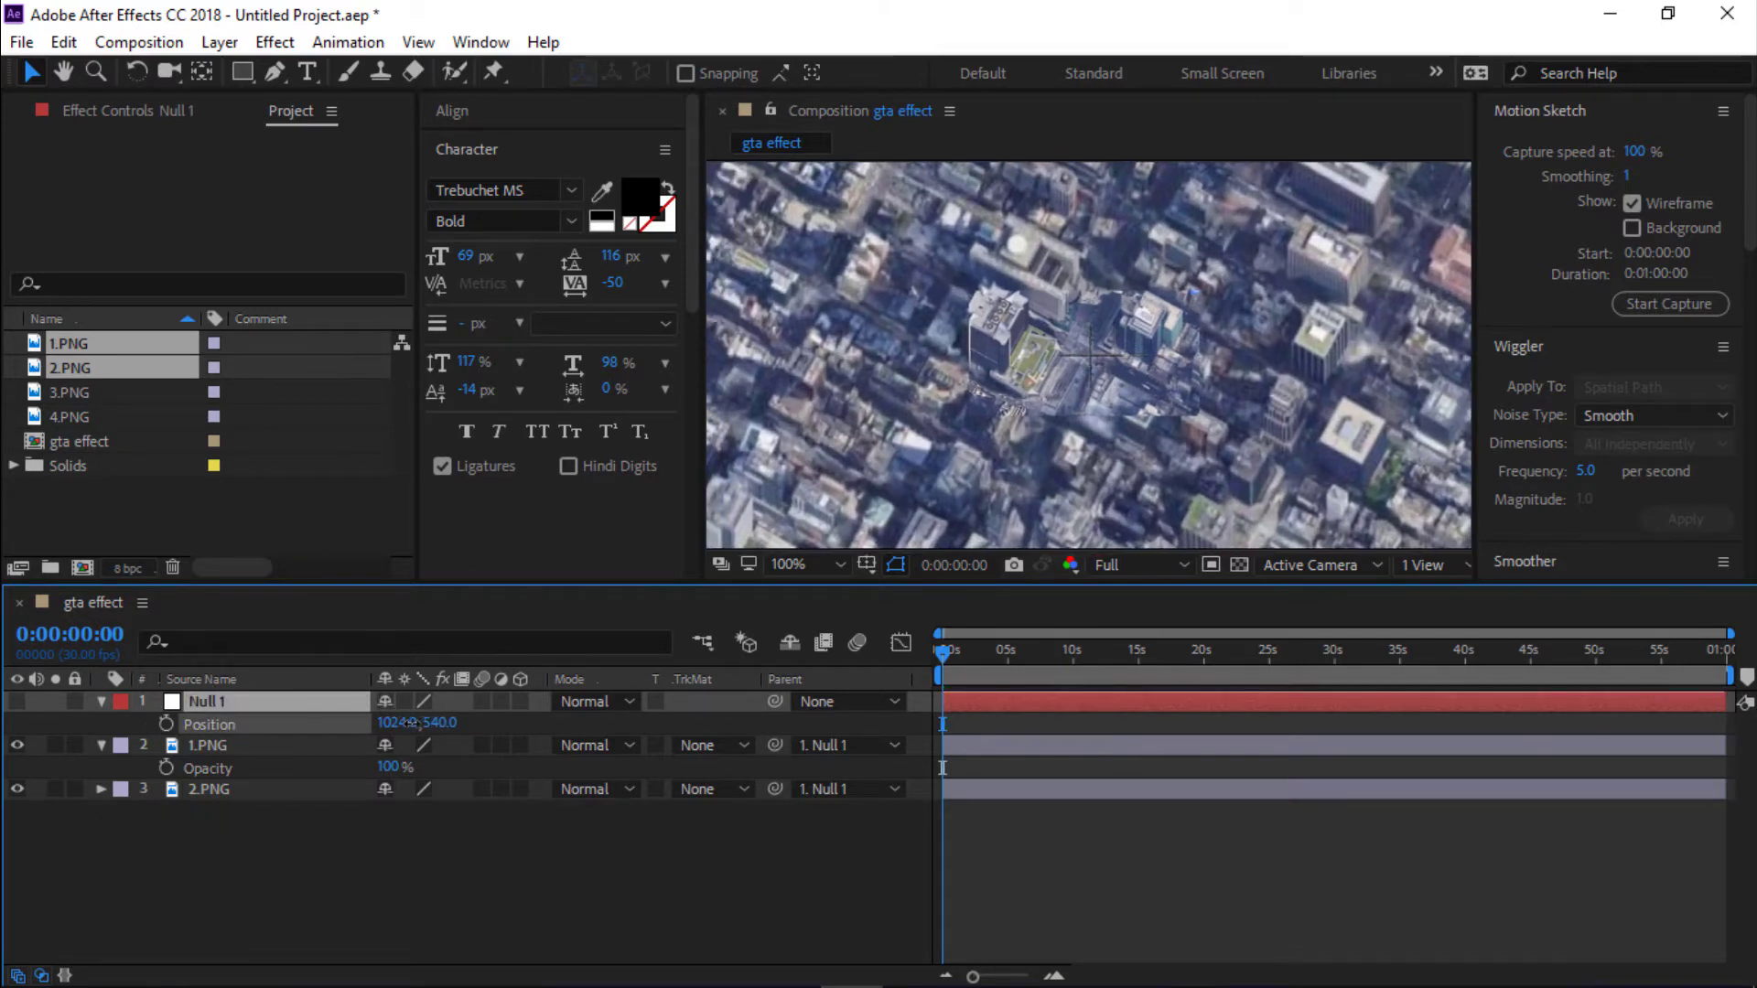
pyautogui.click(411, 883)
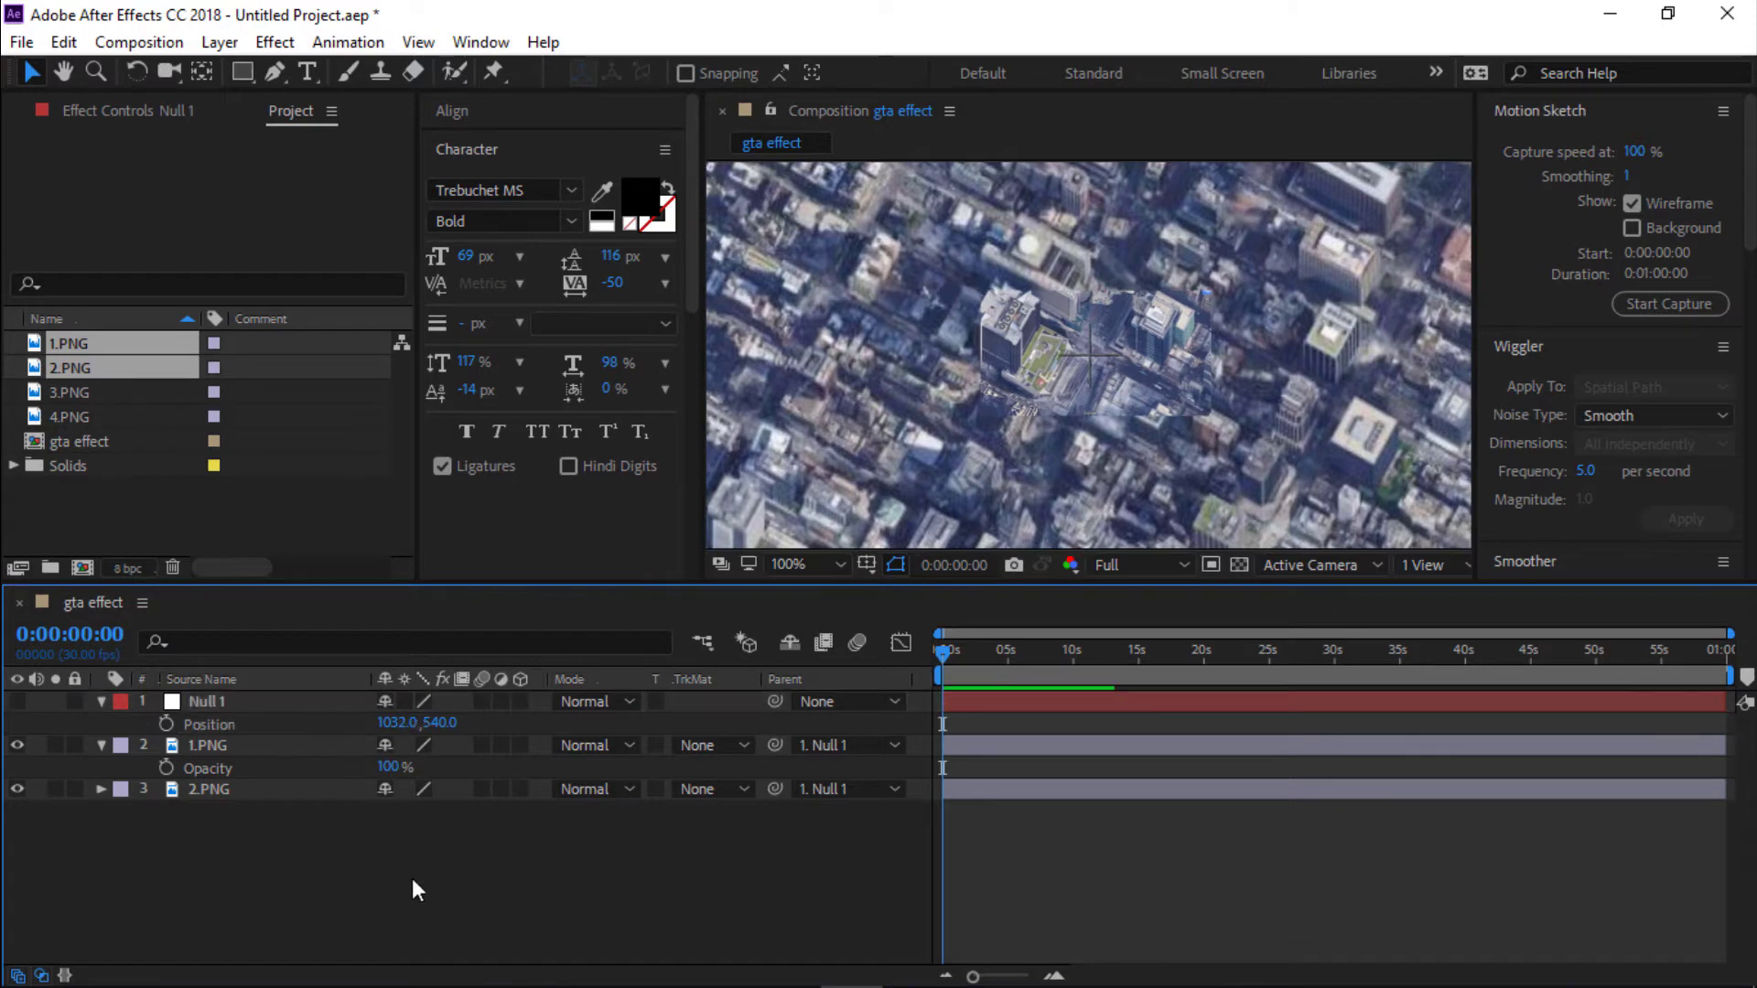
pyautogui.click(68, 391)
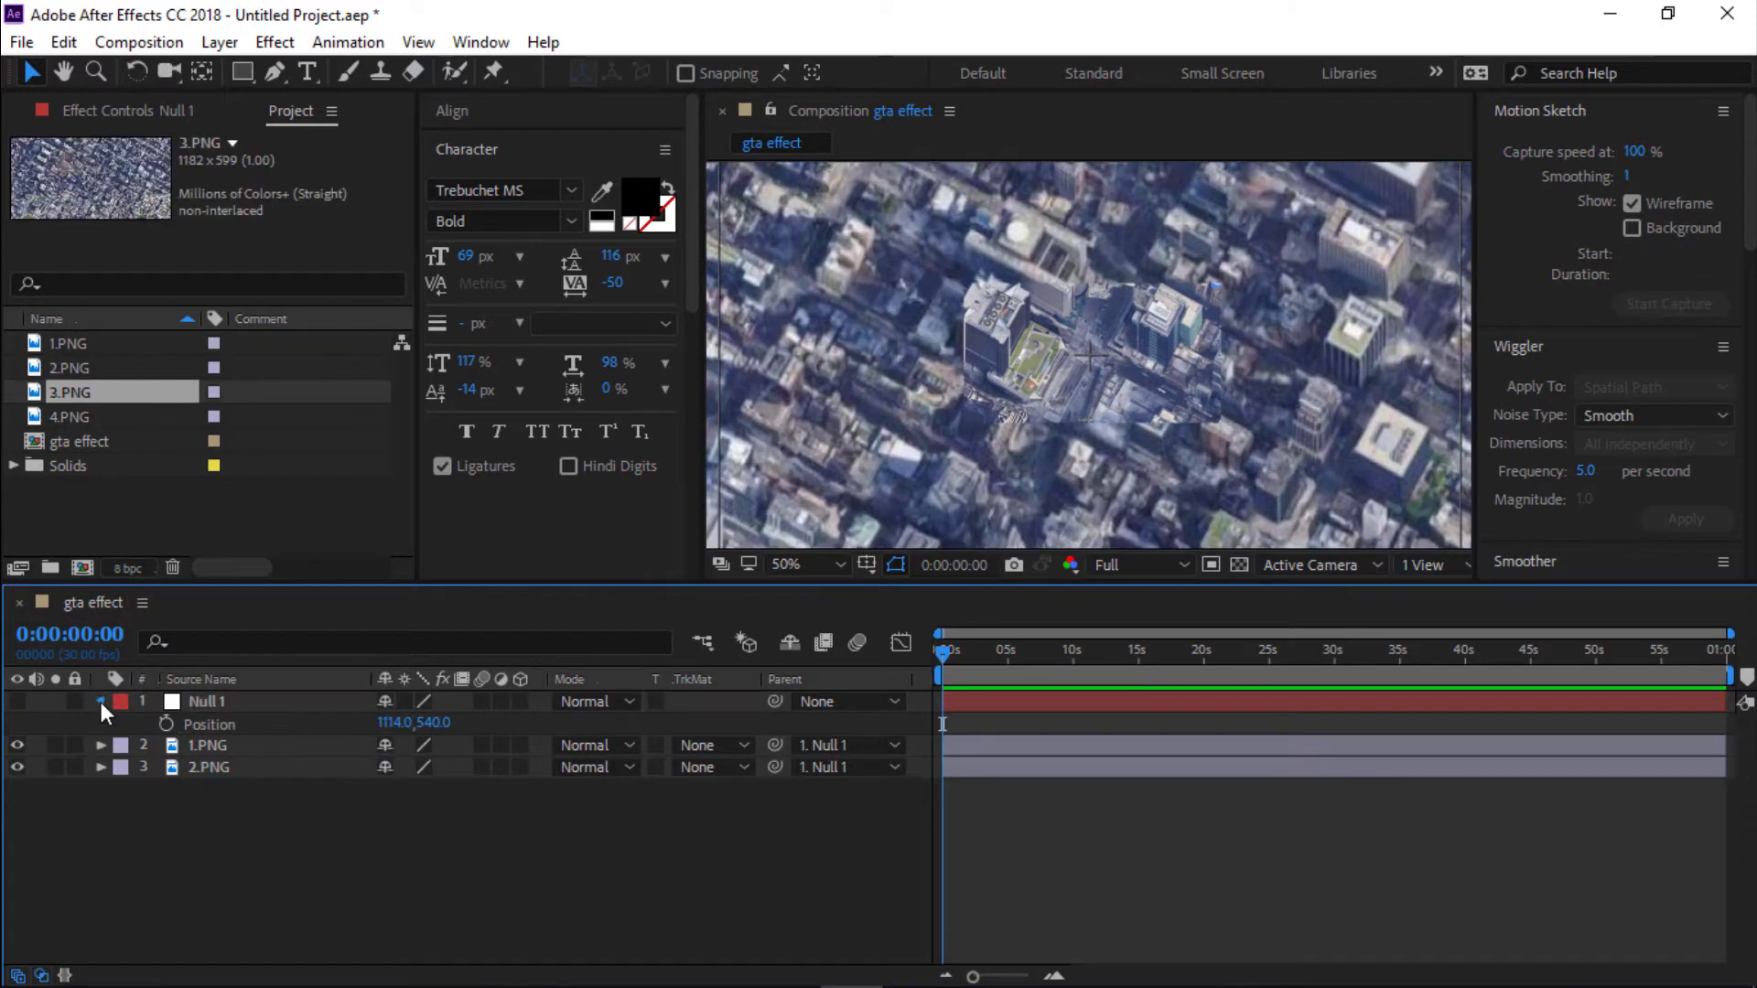
# Slide Null 1 left and zoom the composition view out to 25%.
pyautogui.click(243, 702)
pyautogui.press('p')
pyautogui.moveTo(392, 722); pyautogui.dragTo(213, 783)
pyautogui.click(790, 572)
pyautogui.click(923, 123)
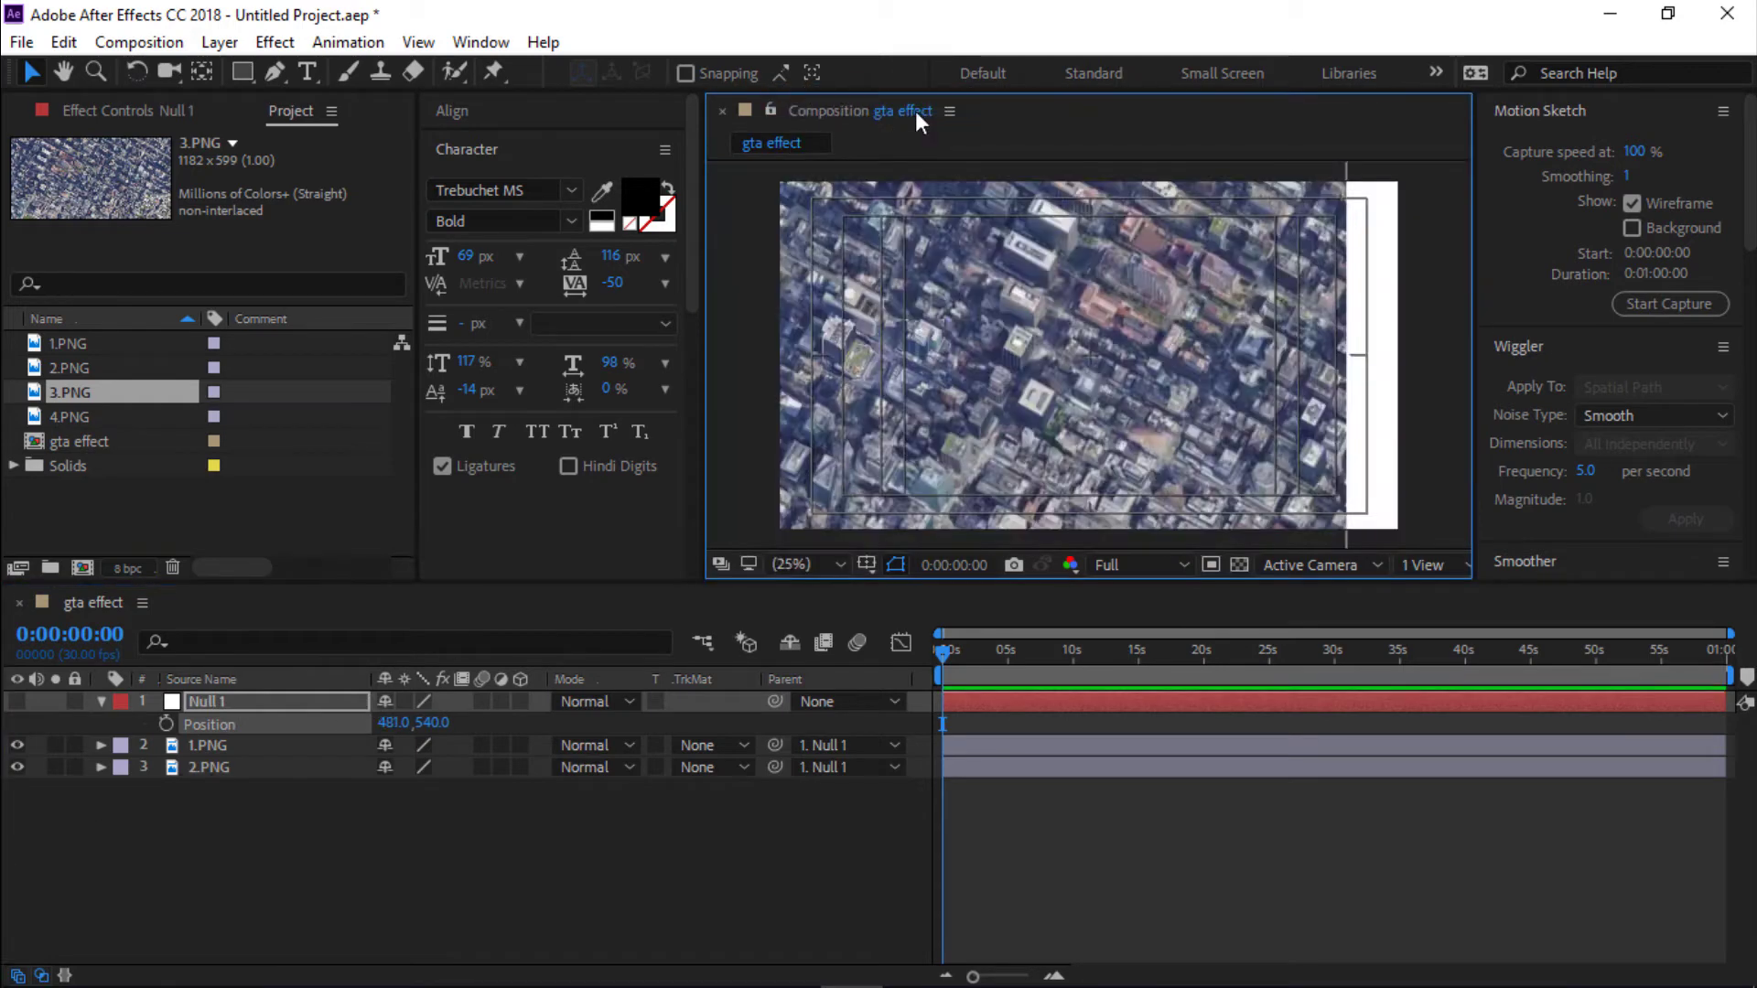
pyautogui.click(865, 564)
pyautogui.press('Escape')
# Add 3.PNG to the comp between the two city images and roughly position it.
pyautogui.moveTo(159, 392); pyautogui.dragTo(220, 758)
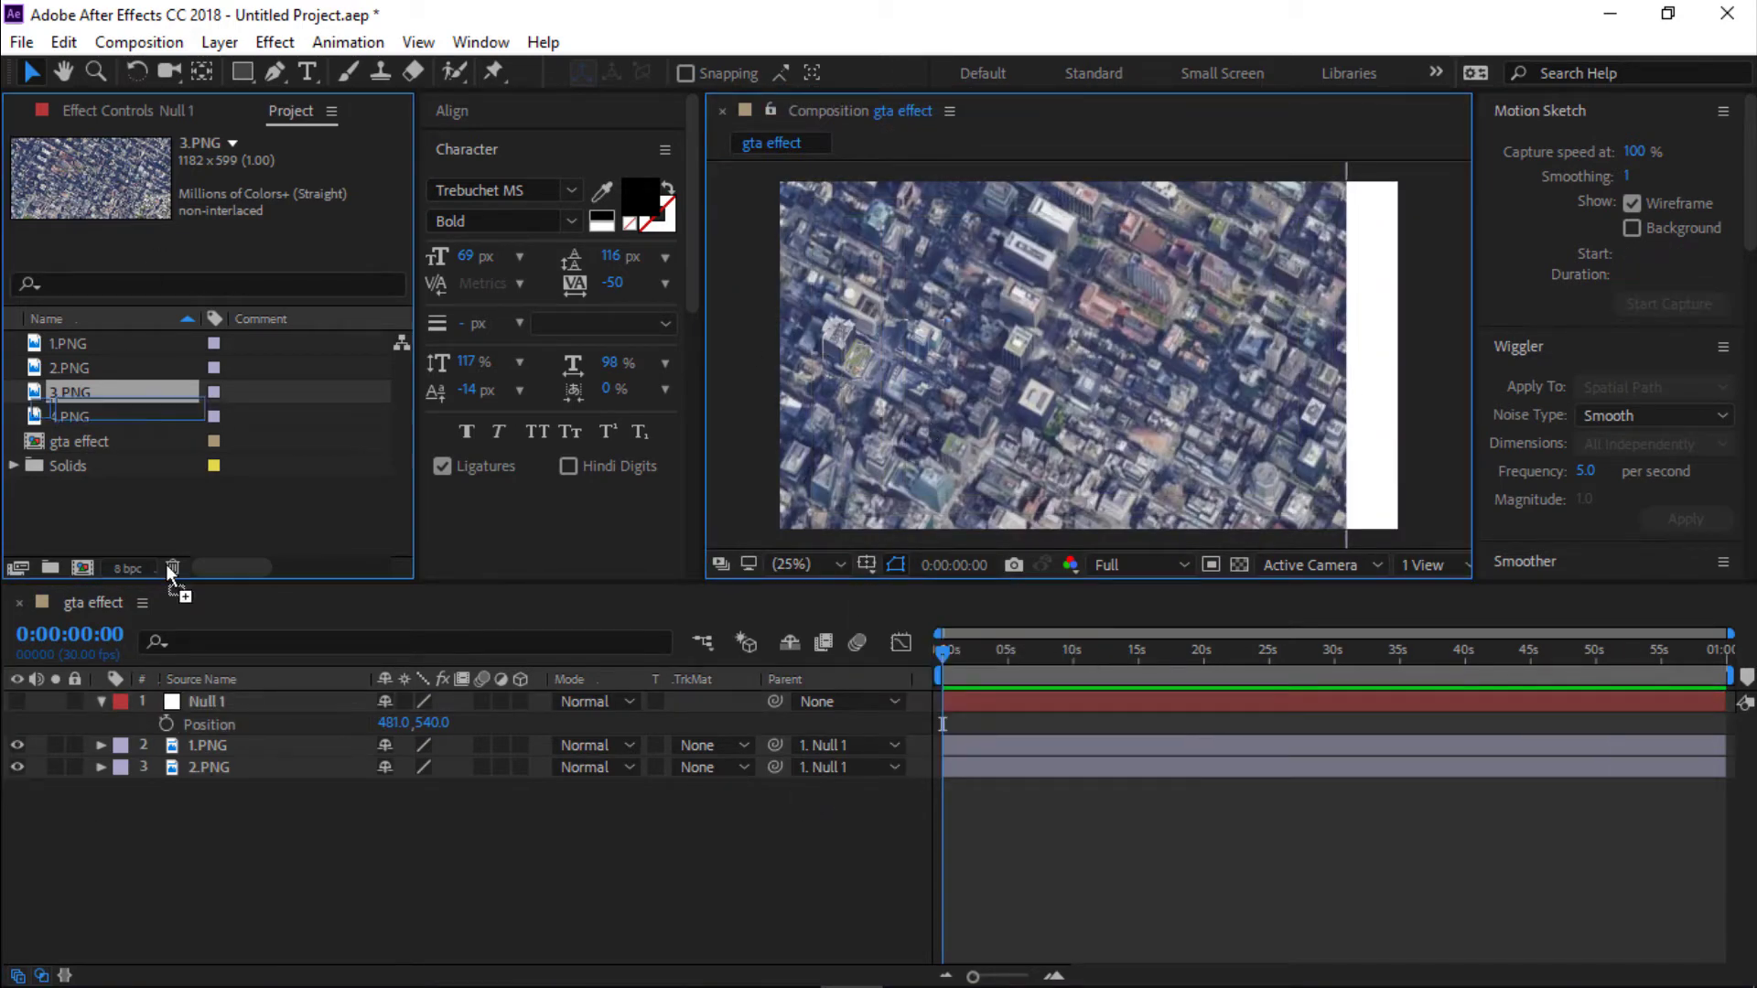
pyautogui.moveTo(1060, 360); pyautogui.dragTo(1142, 364)
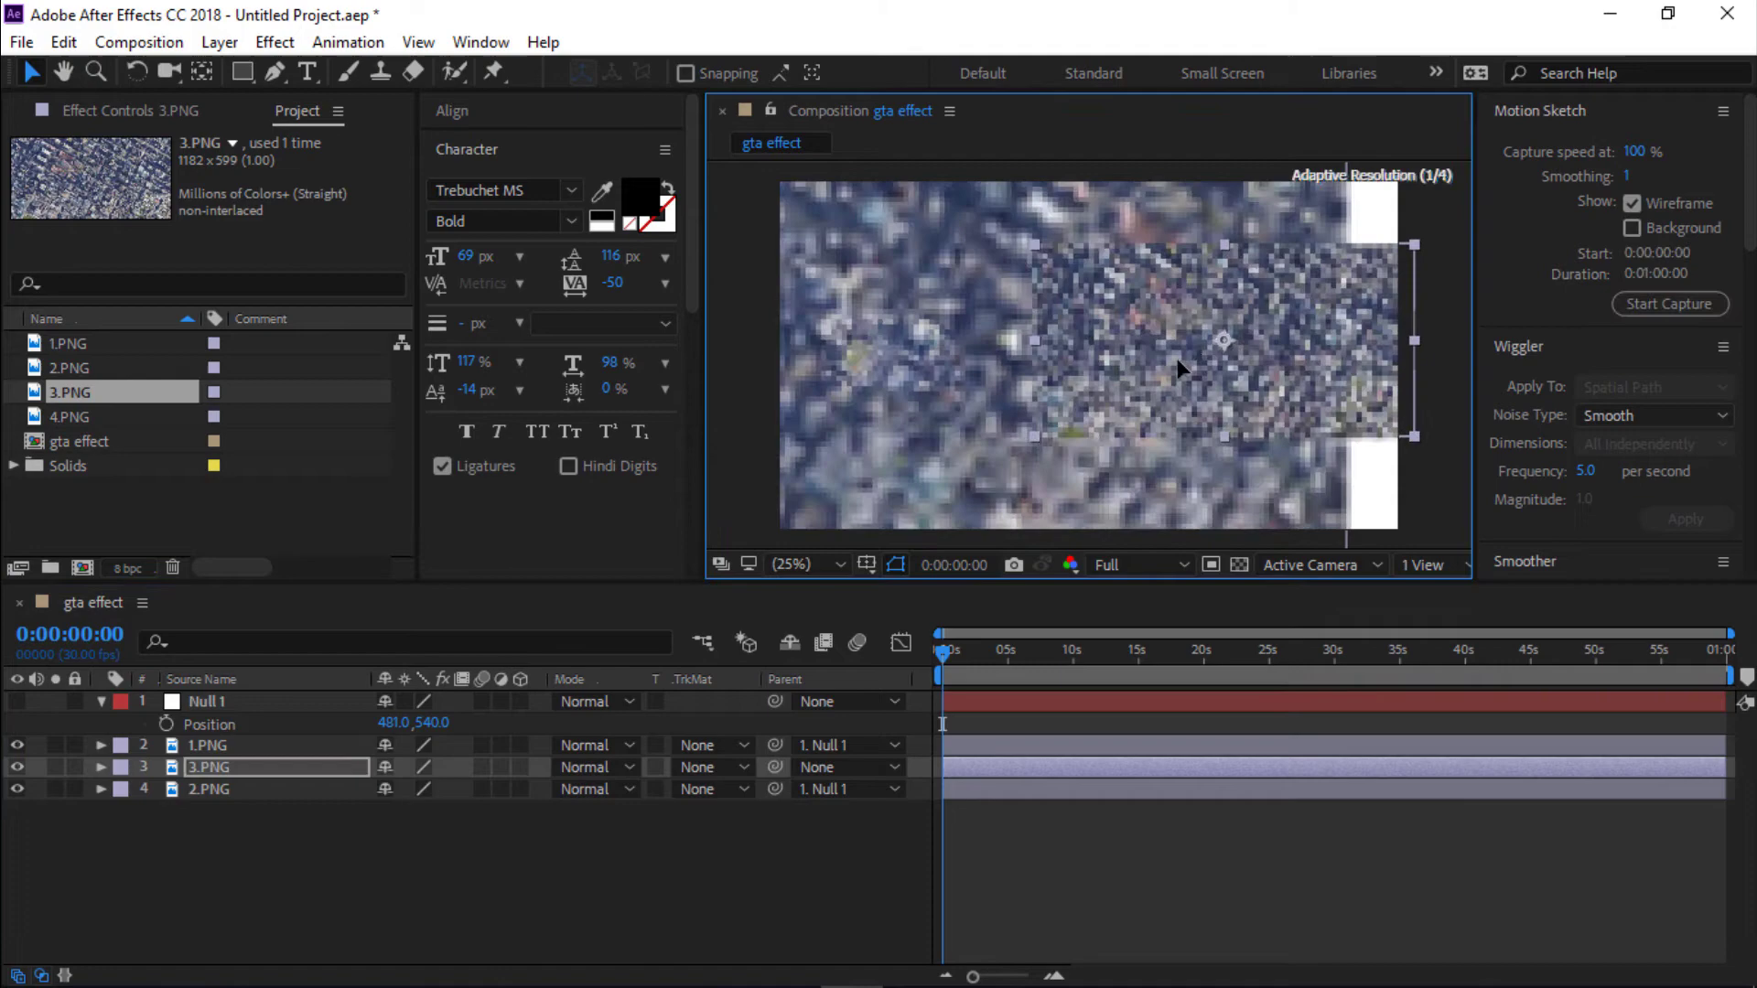
pyautogui.click(790, 566)
pyautogui.click(792, 572)
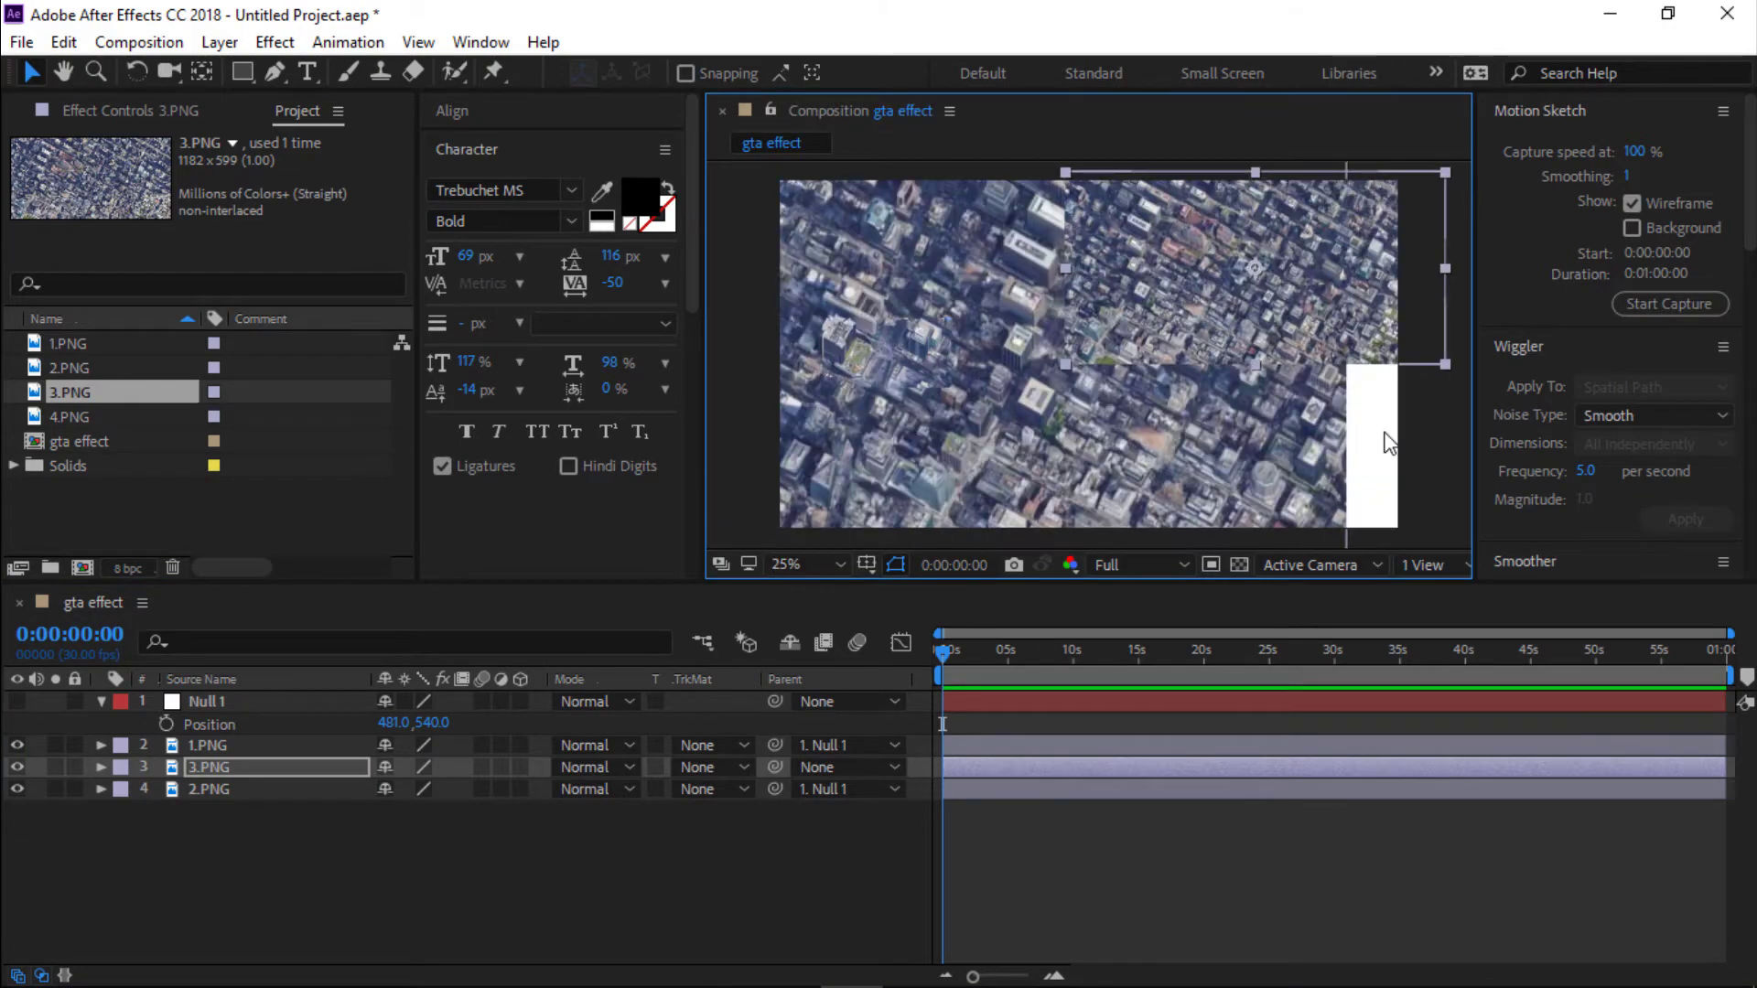
pyautogui.moveTo(1201, 324); pyautogui.dragTo(1076, 368)
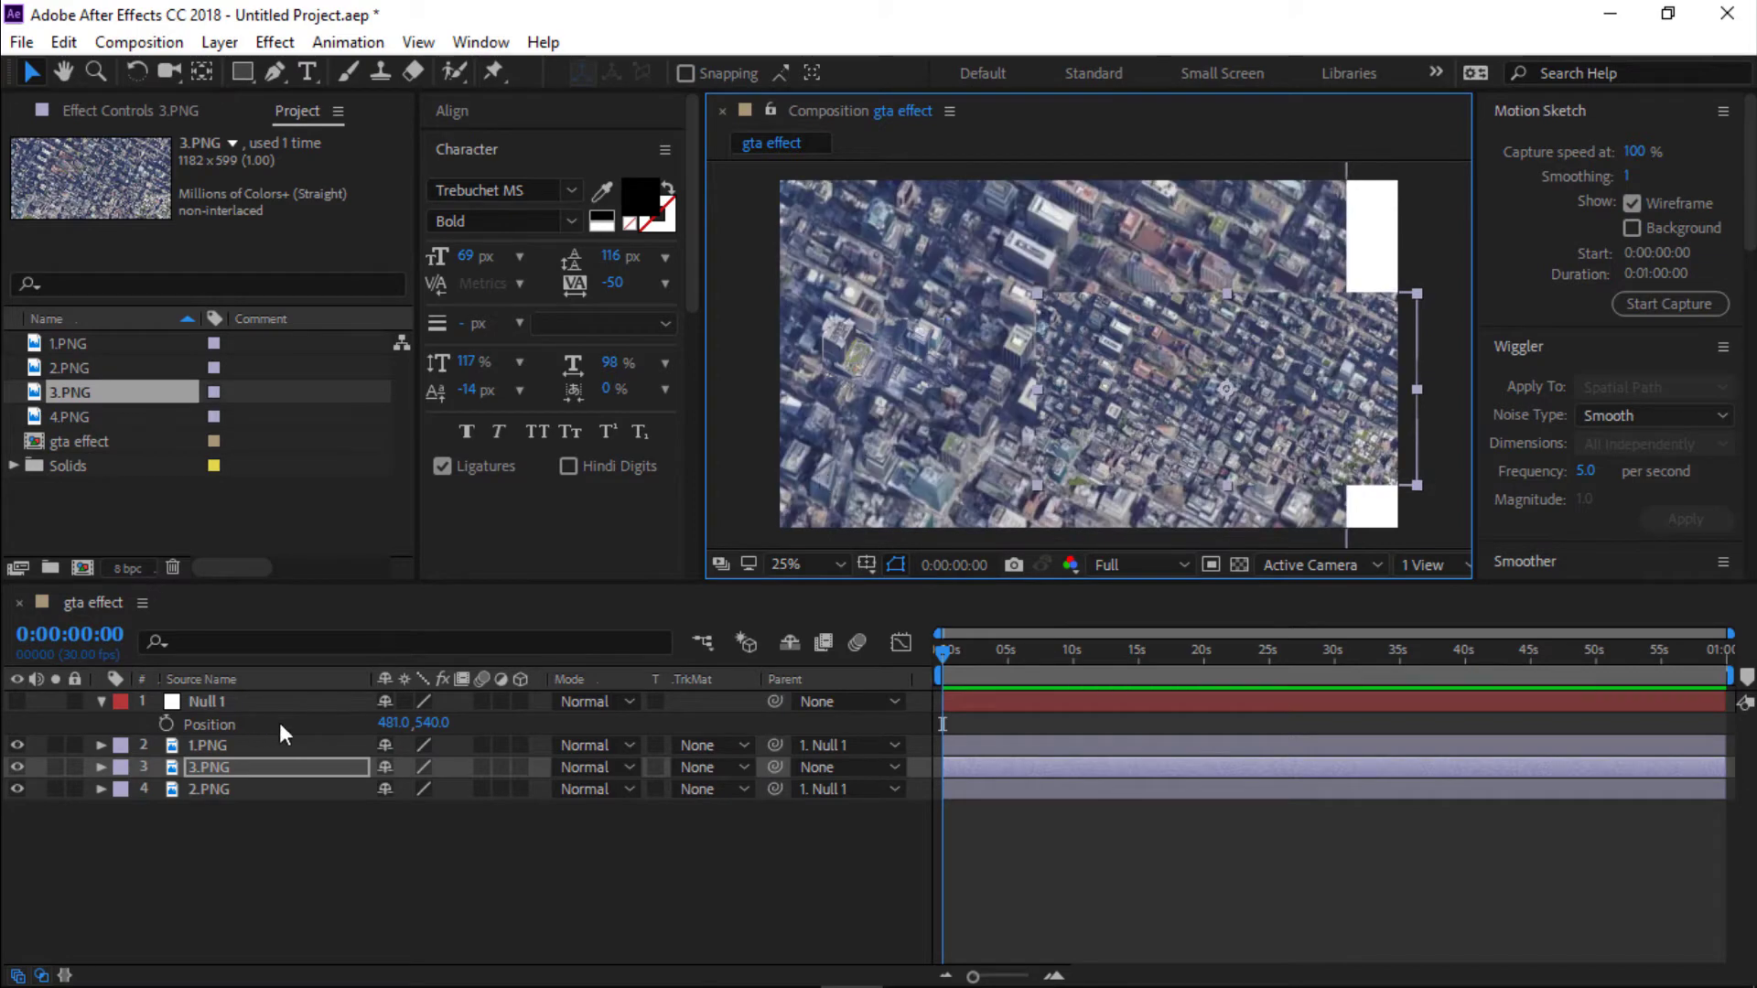
# Lower 3.PNG's opacity and drag it into alignment with the background.
pyautogui.press('t')
pyautogui.moveTo(390, 790); pyautogui.dragTo(338, 788)
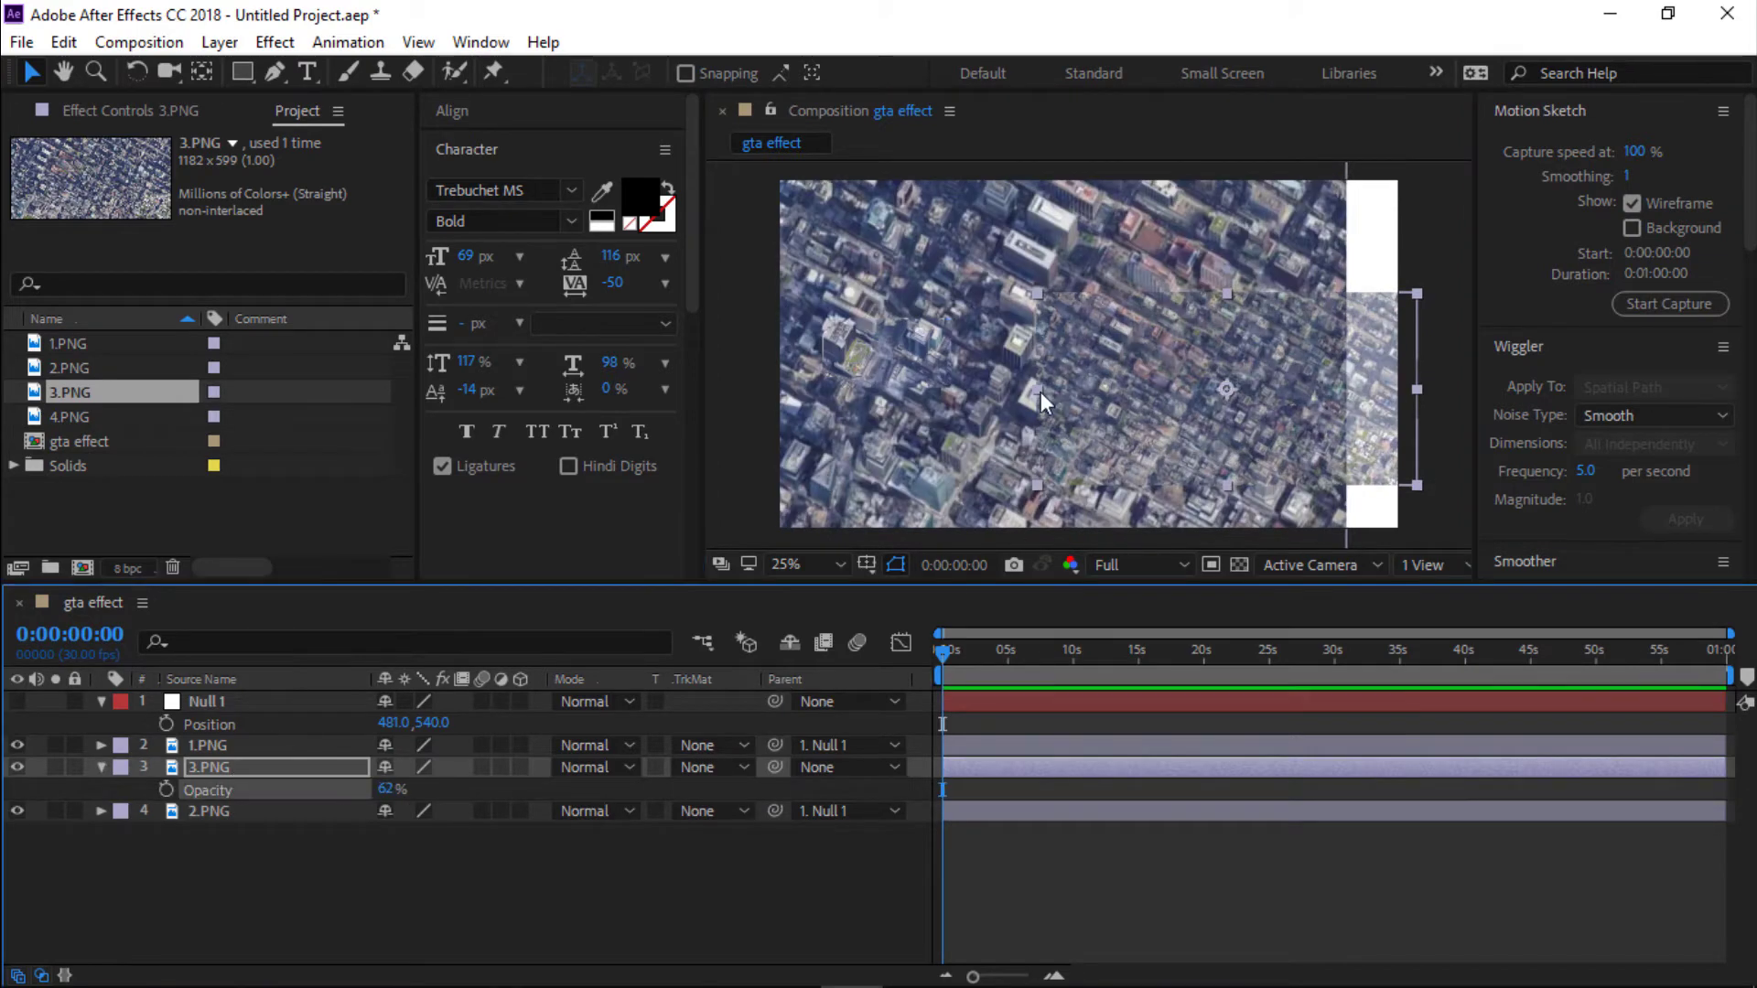
pyautogui.moveTo(1041, 392)
pyautogui.mouseDown()
pyautogui.moveTo(994, 391)
pyautogui.moveTo(1130, 382)
pyautogui.moveTo(1086, 341)
pyautogui.mouseUp()
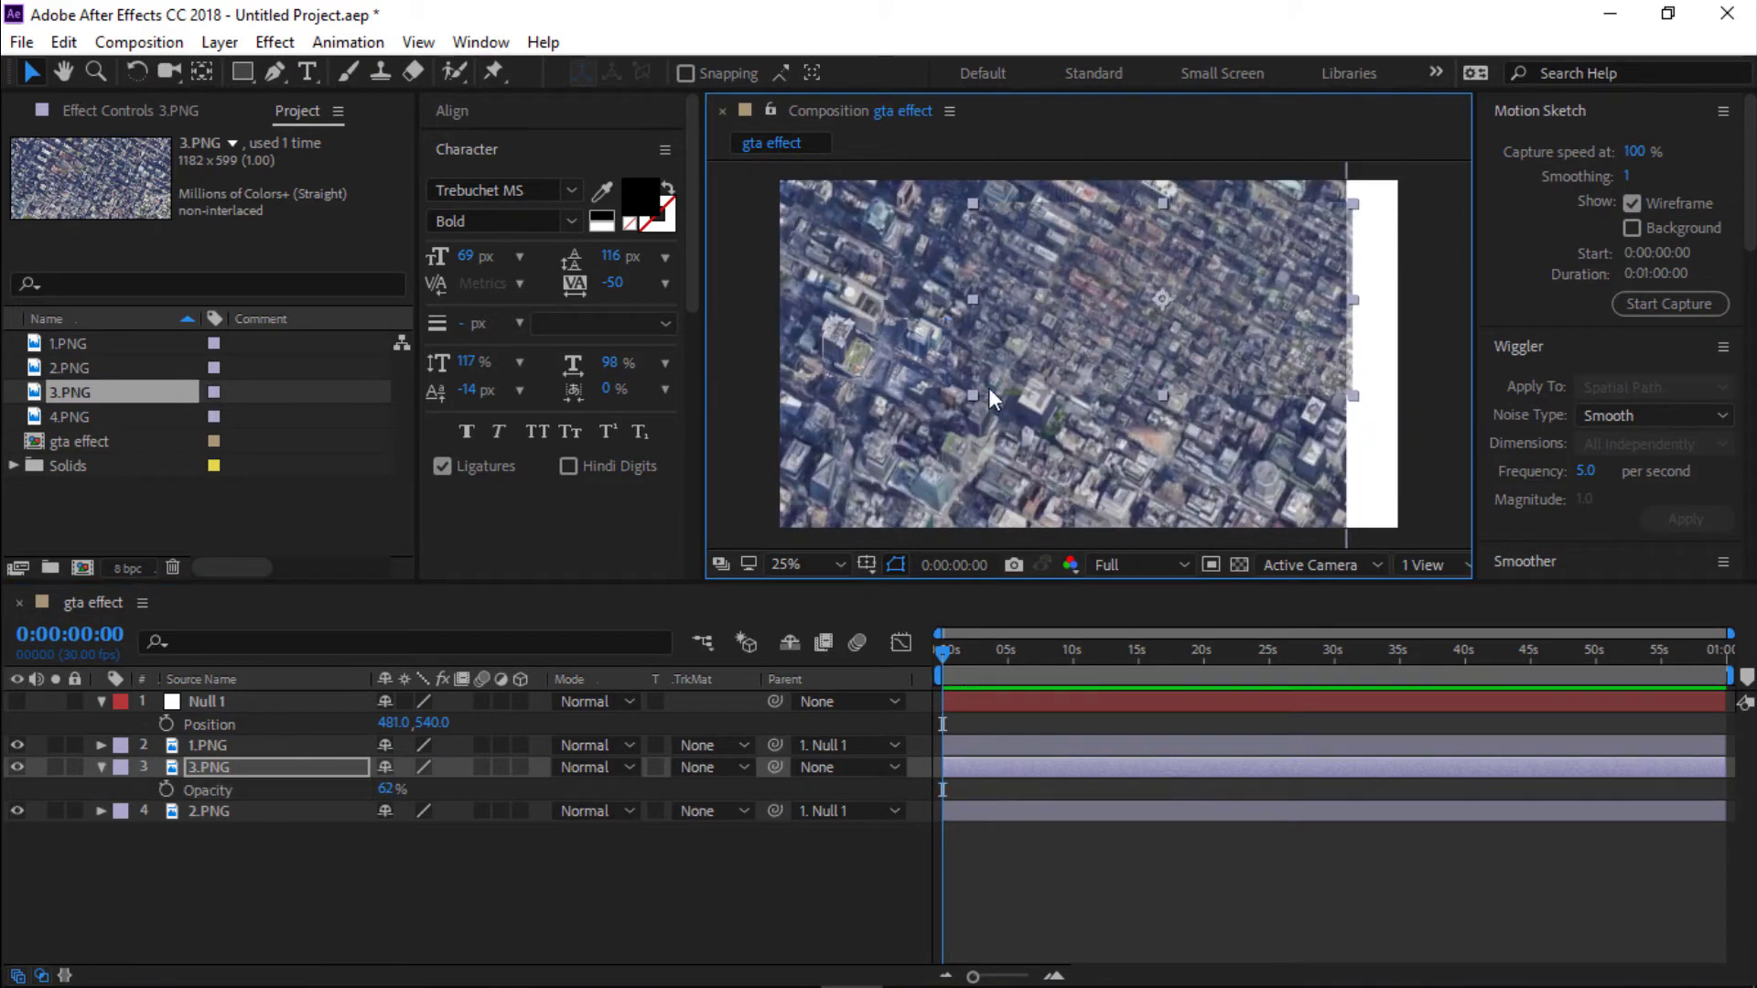
pyautogui.moveTo(989, 388)
pyautogui.mouseDown()
pyautogui.moveTo(814, 548)
pyautogui.moveTo(1297, 391)
pyautogui.moveTo(1214, 402)
pyautogui.moveTo(1014, 563)
pyautogui.mouseUp()
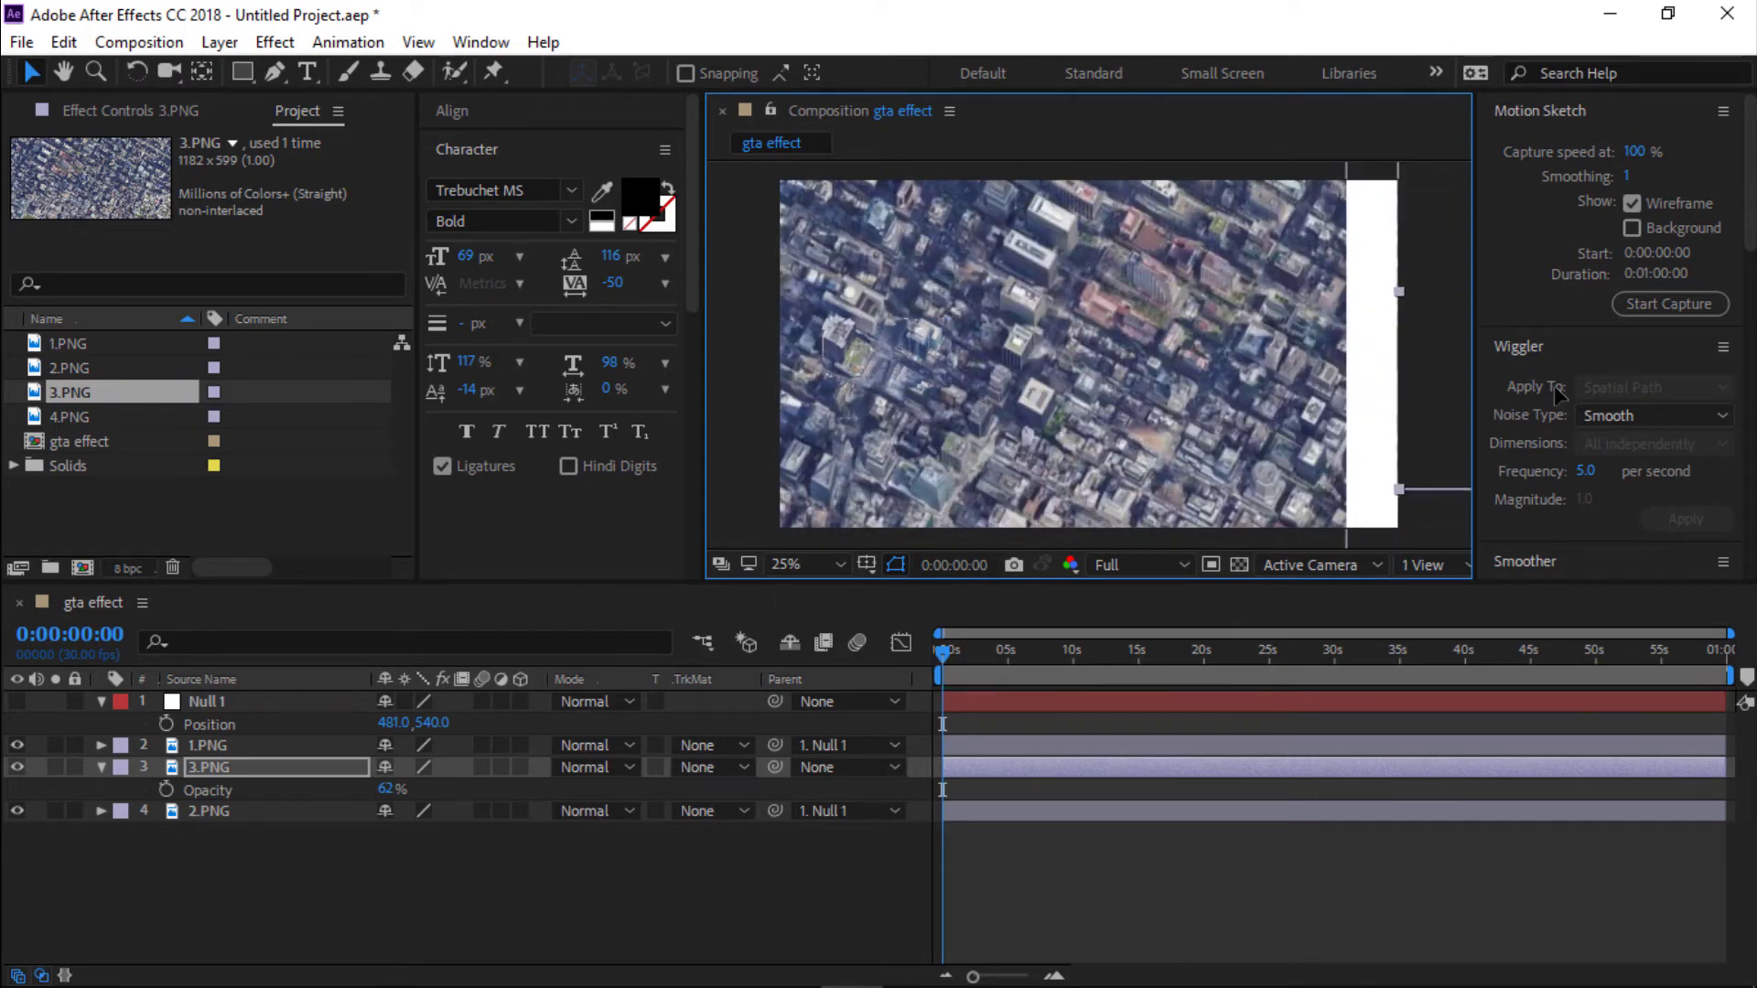
pyautogui.moveTo(1193, 458); pyautogui.dragTo(1313, 479)
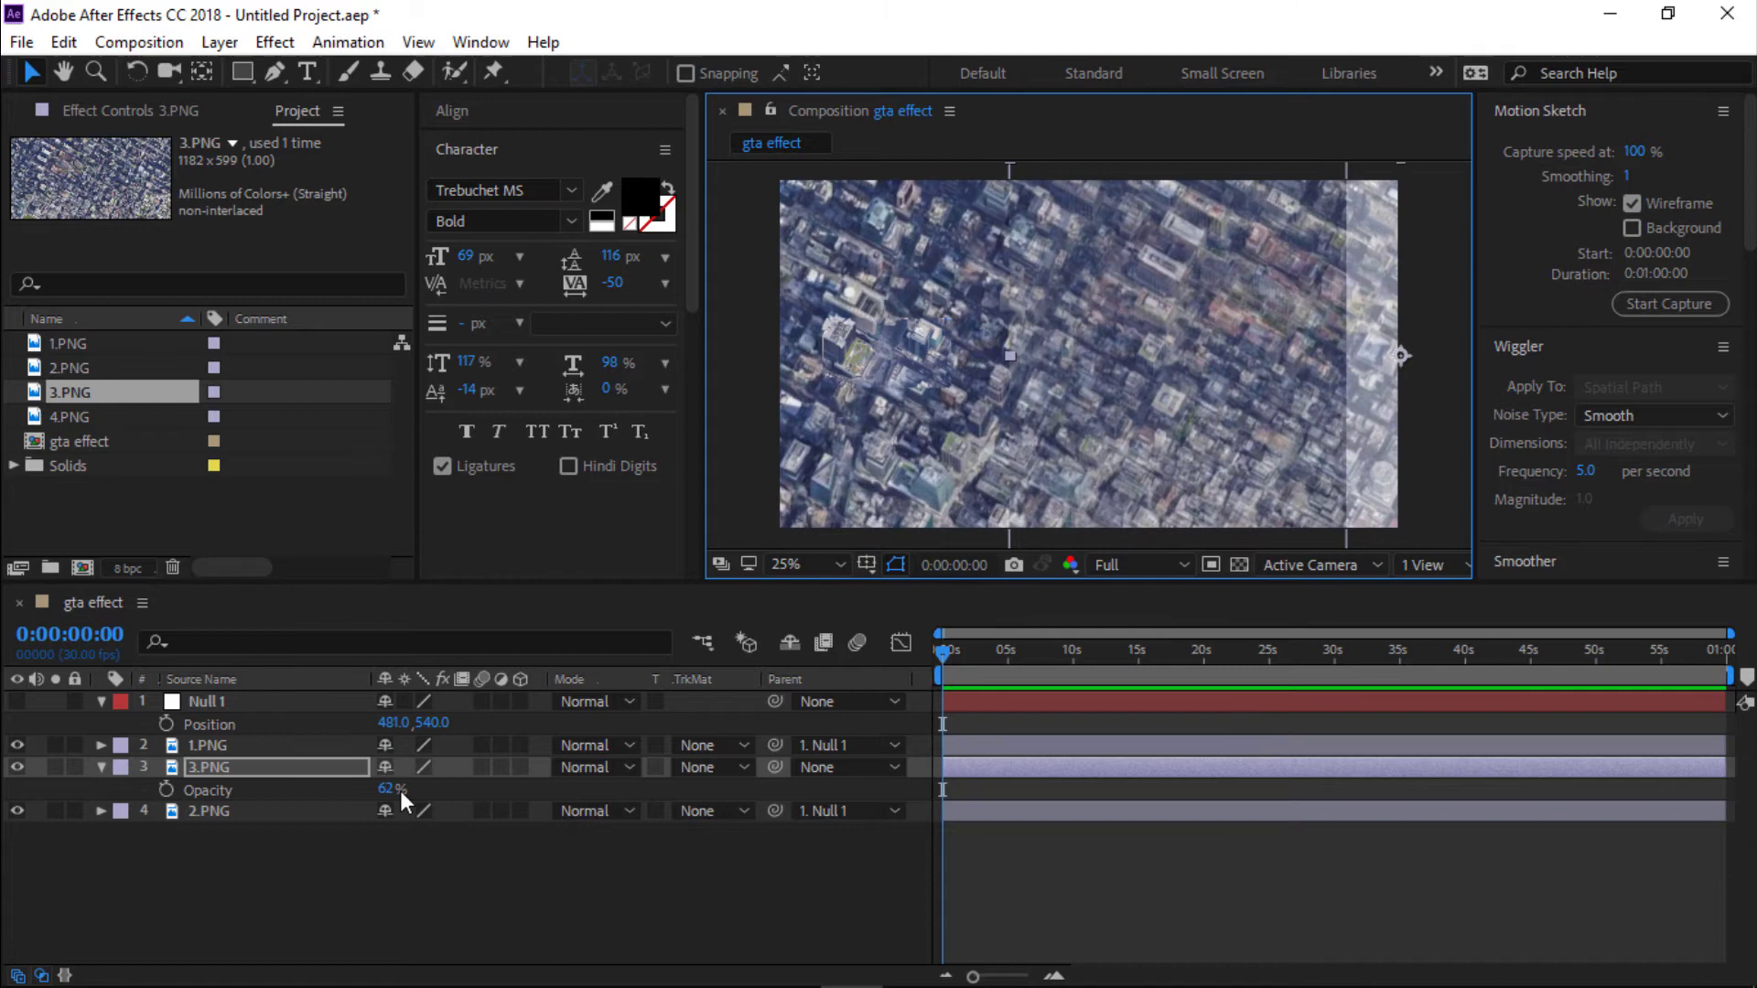
pyautogui.moveTo(403, 799); pyautogui.dragTo(547, 777)
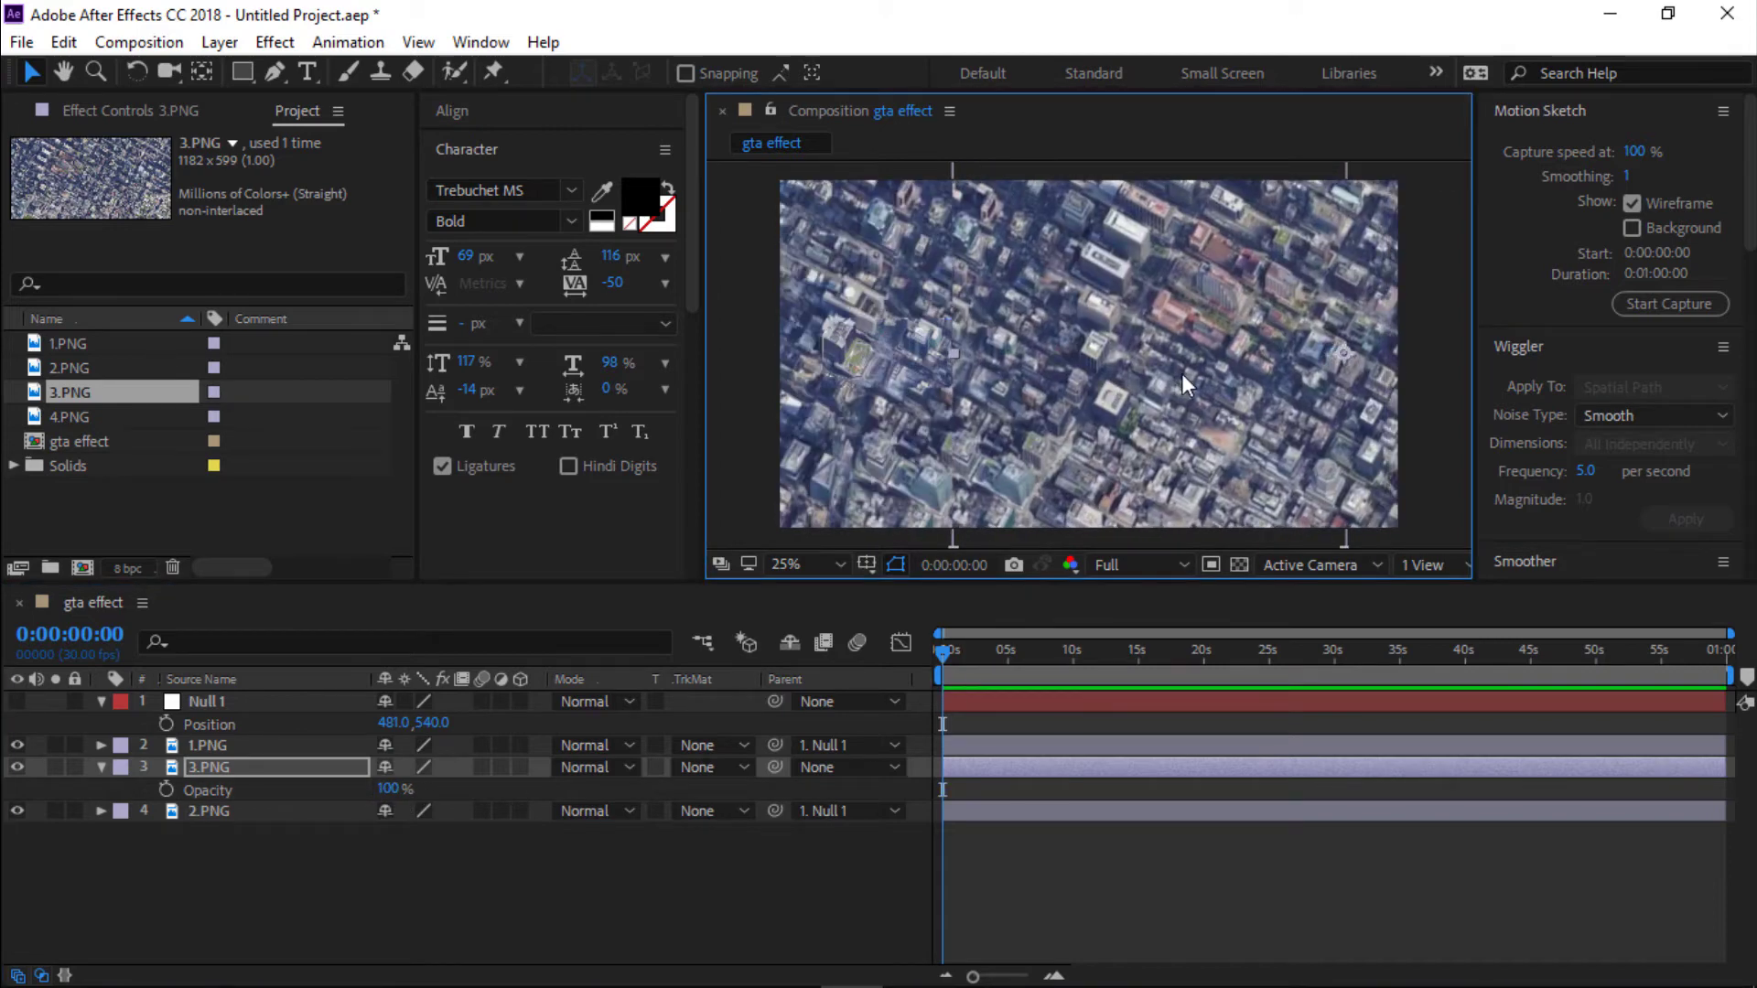
pyautogui.moveTo(1183, 373); pyautogui.dragTo(1227, 389)
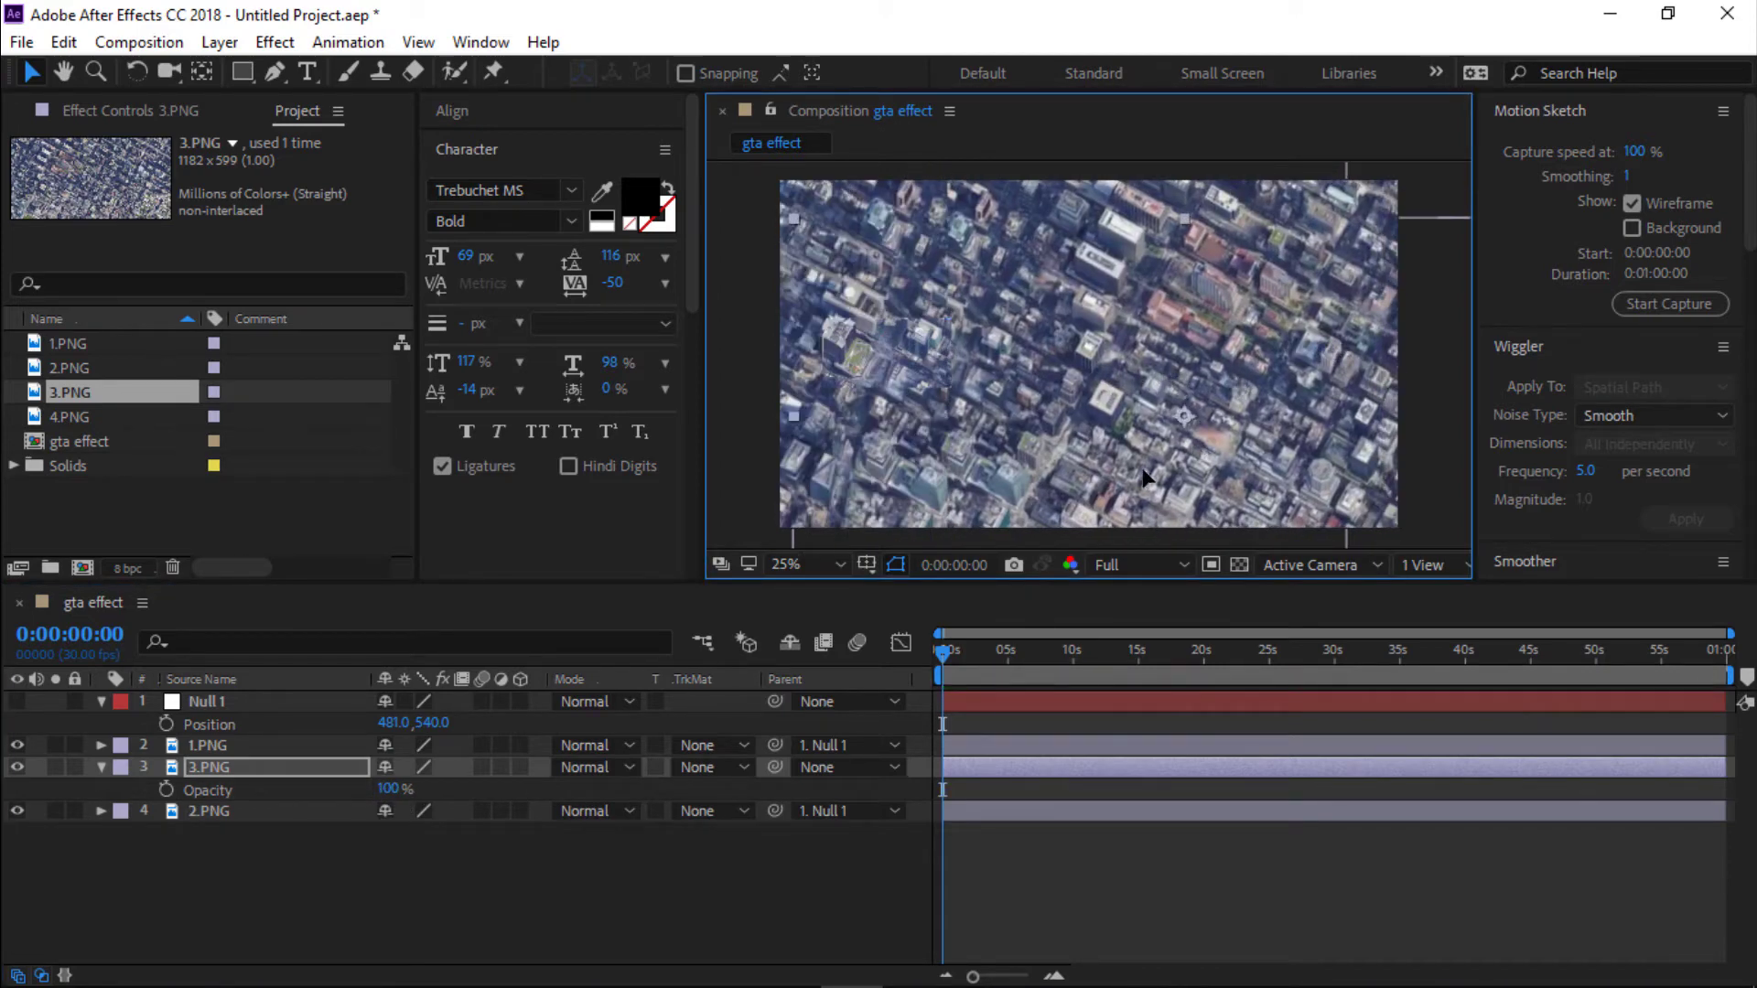
pyautogui.moveTo(1145, 475)
pyautogui.mouseDown()
pyautogui.moveTo(1058, 380)
pyautogui.moveTo(947, 407)
pyautogui.mouseUp()
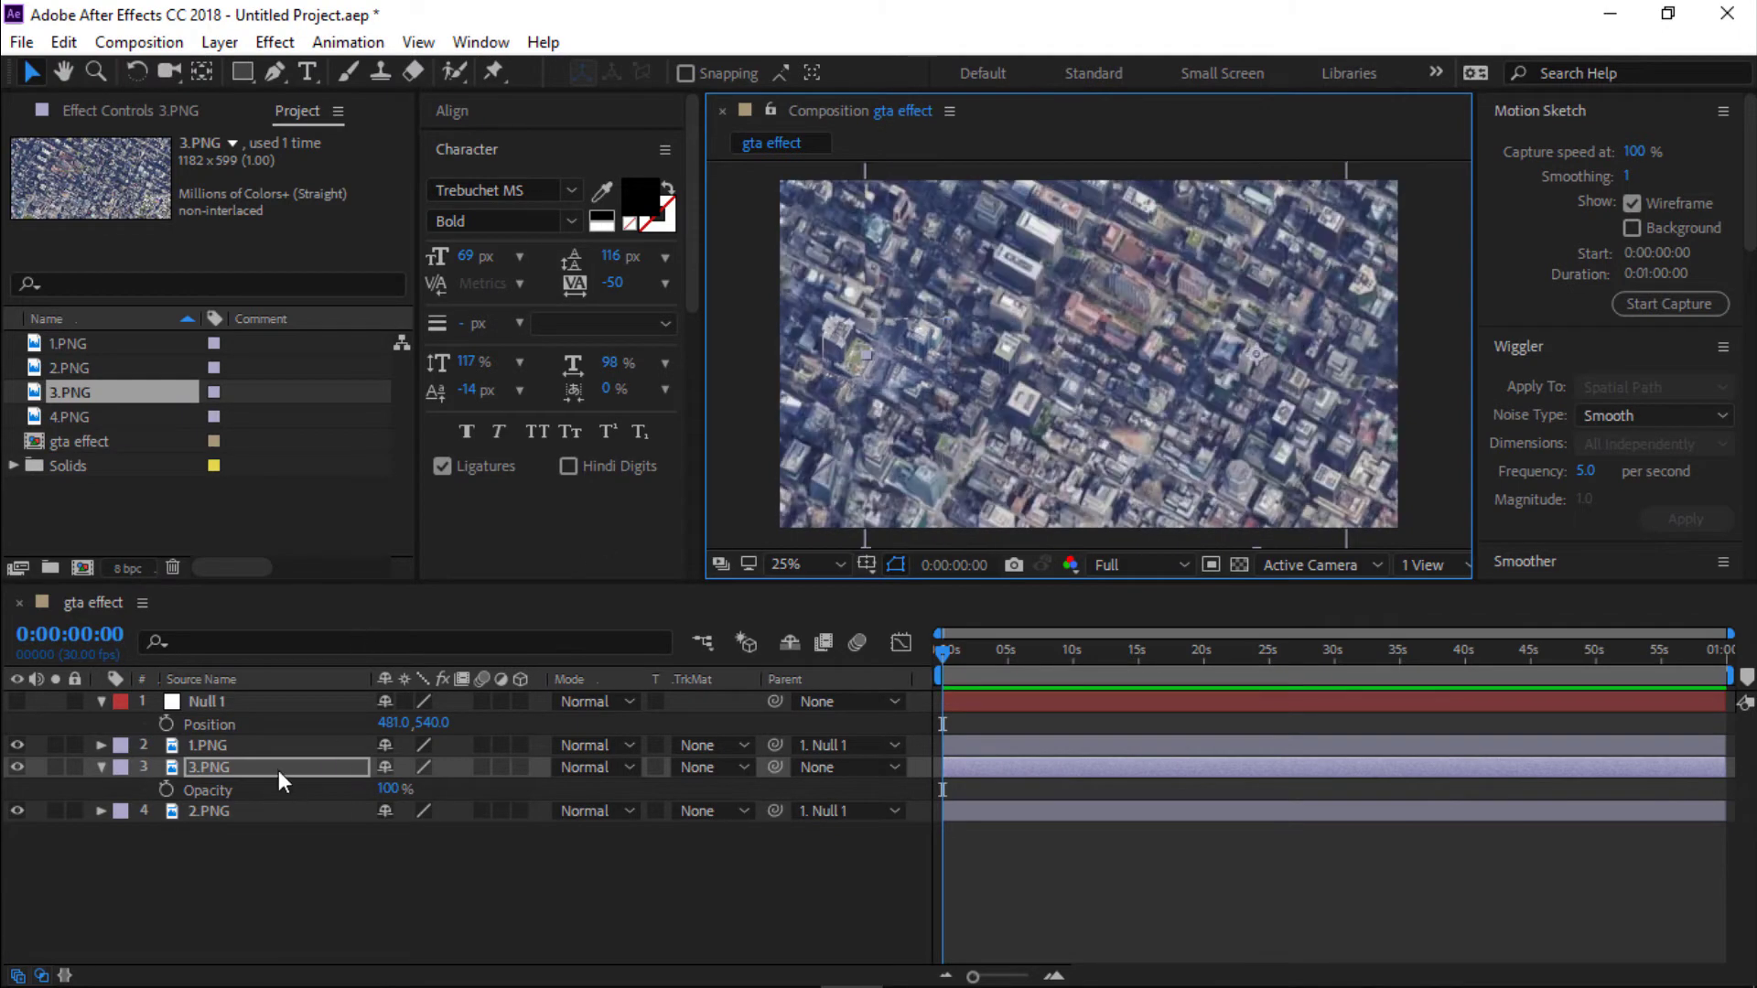
pyautogui.moveTo(380, 792); pyautogui.dragTo(325, 792)
pyautogui.scroll(2, 883, 468)
# Restore 3.PNG to 100% opacity, collapse it, and fit the comp in the viewer.
pyautogui.press('h')
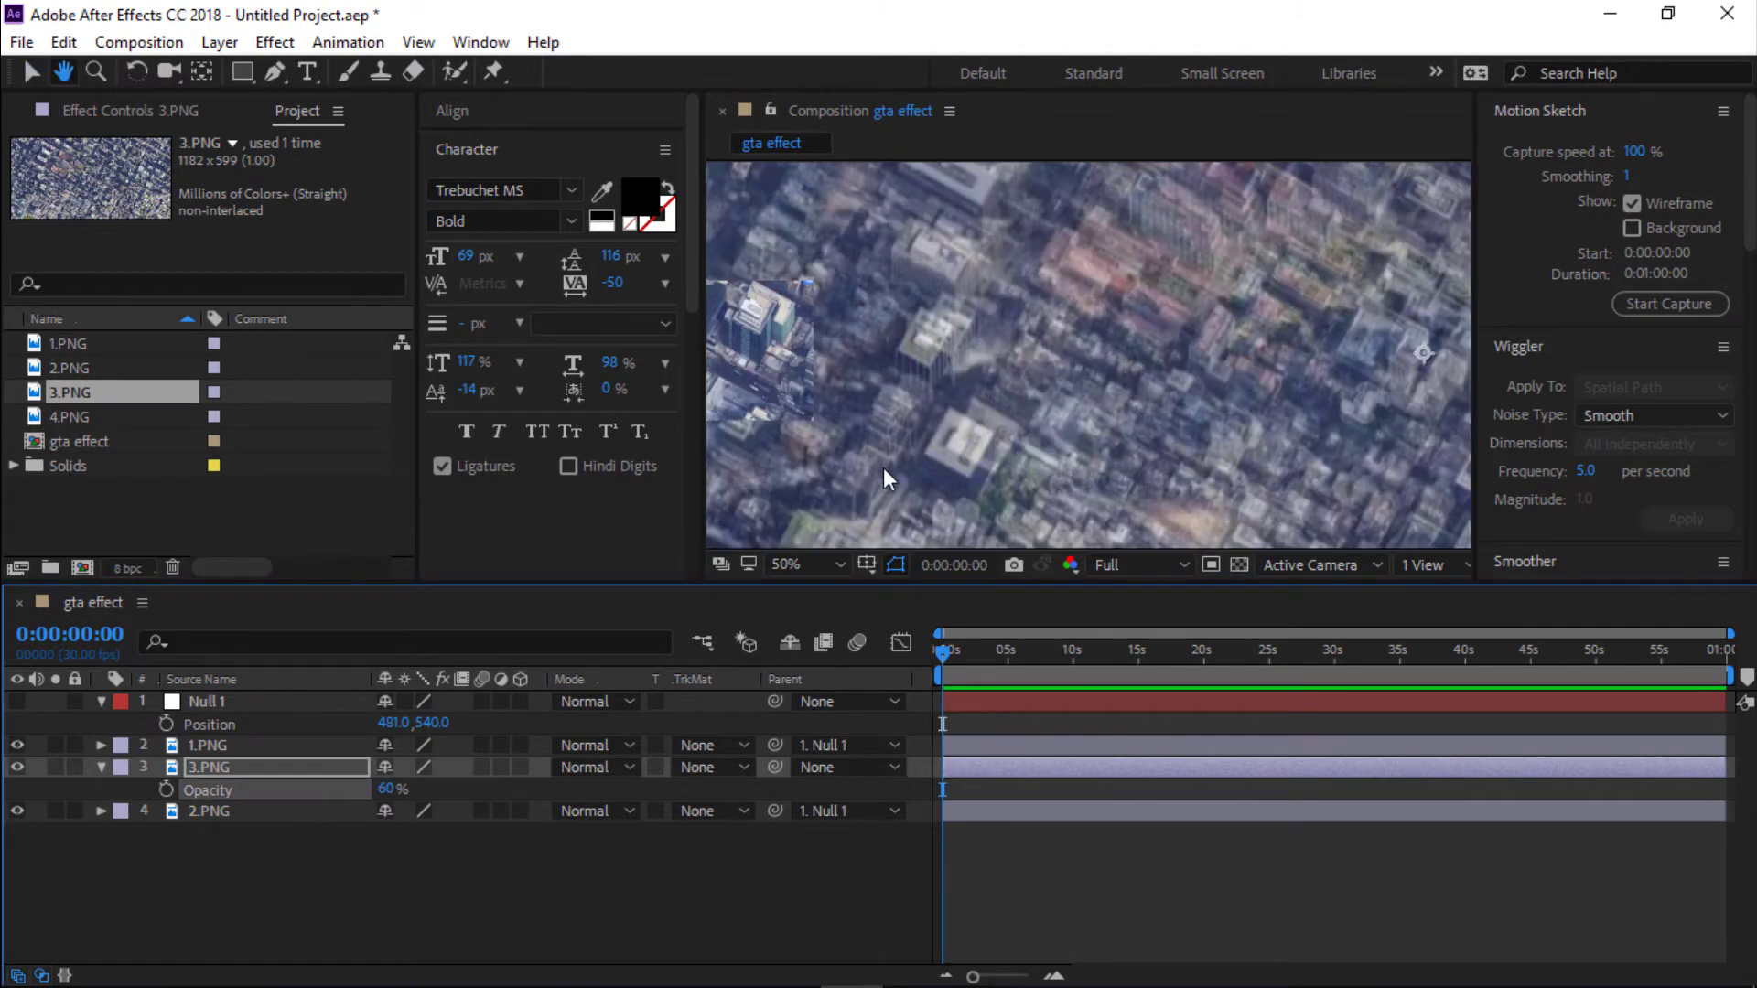
pyautogui.moveTo(882, 468)
pyautogui.mouseDown()
pyautogui.moveTo(991, 297)
pyautogui.moveTo(988, 365)
pyautogui.mouseUp()
pyautogui.press('v')
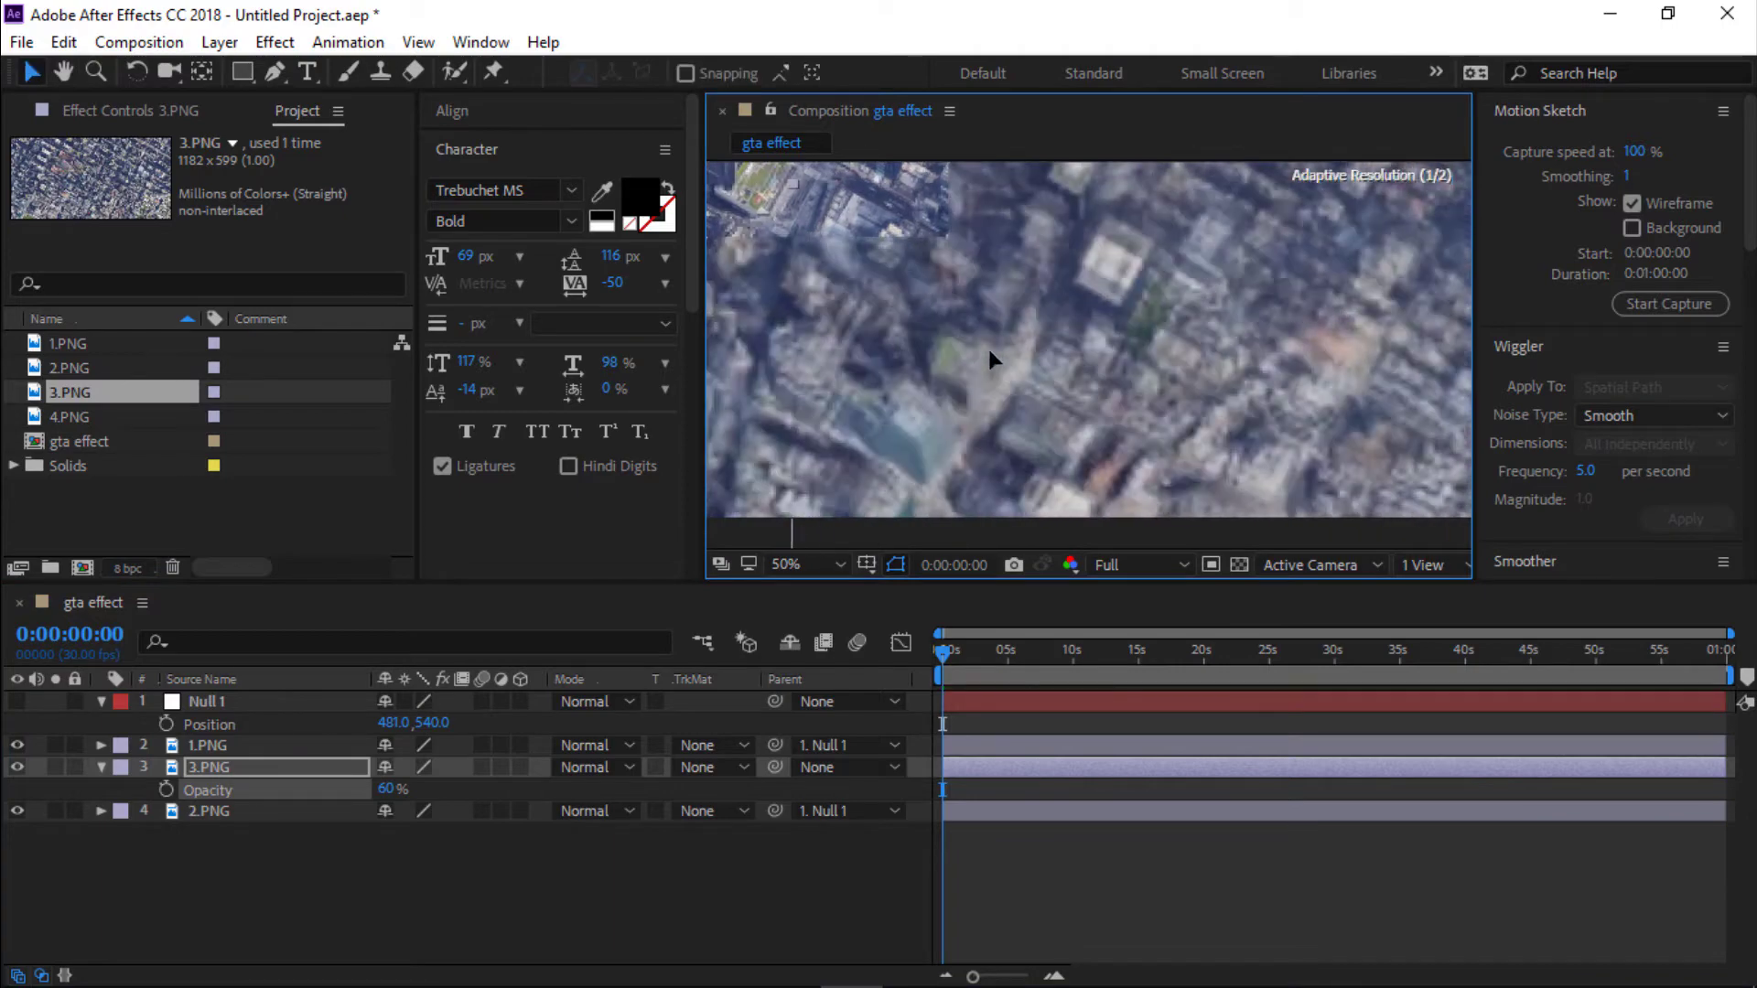
pyautogui.moveTo(388, 796); pyautogui.dragTo(303, 796)
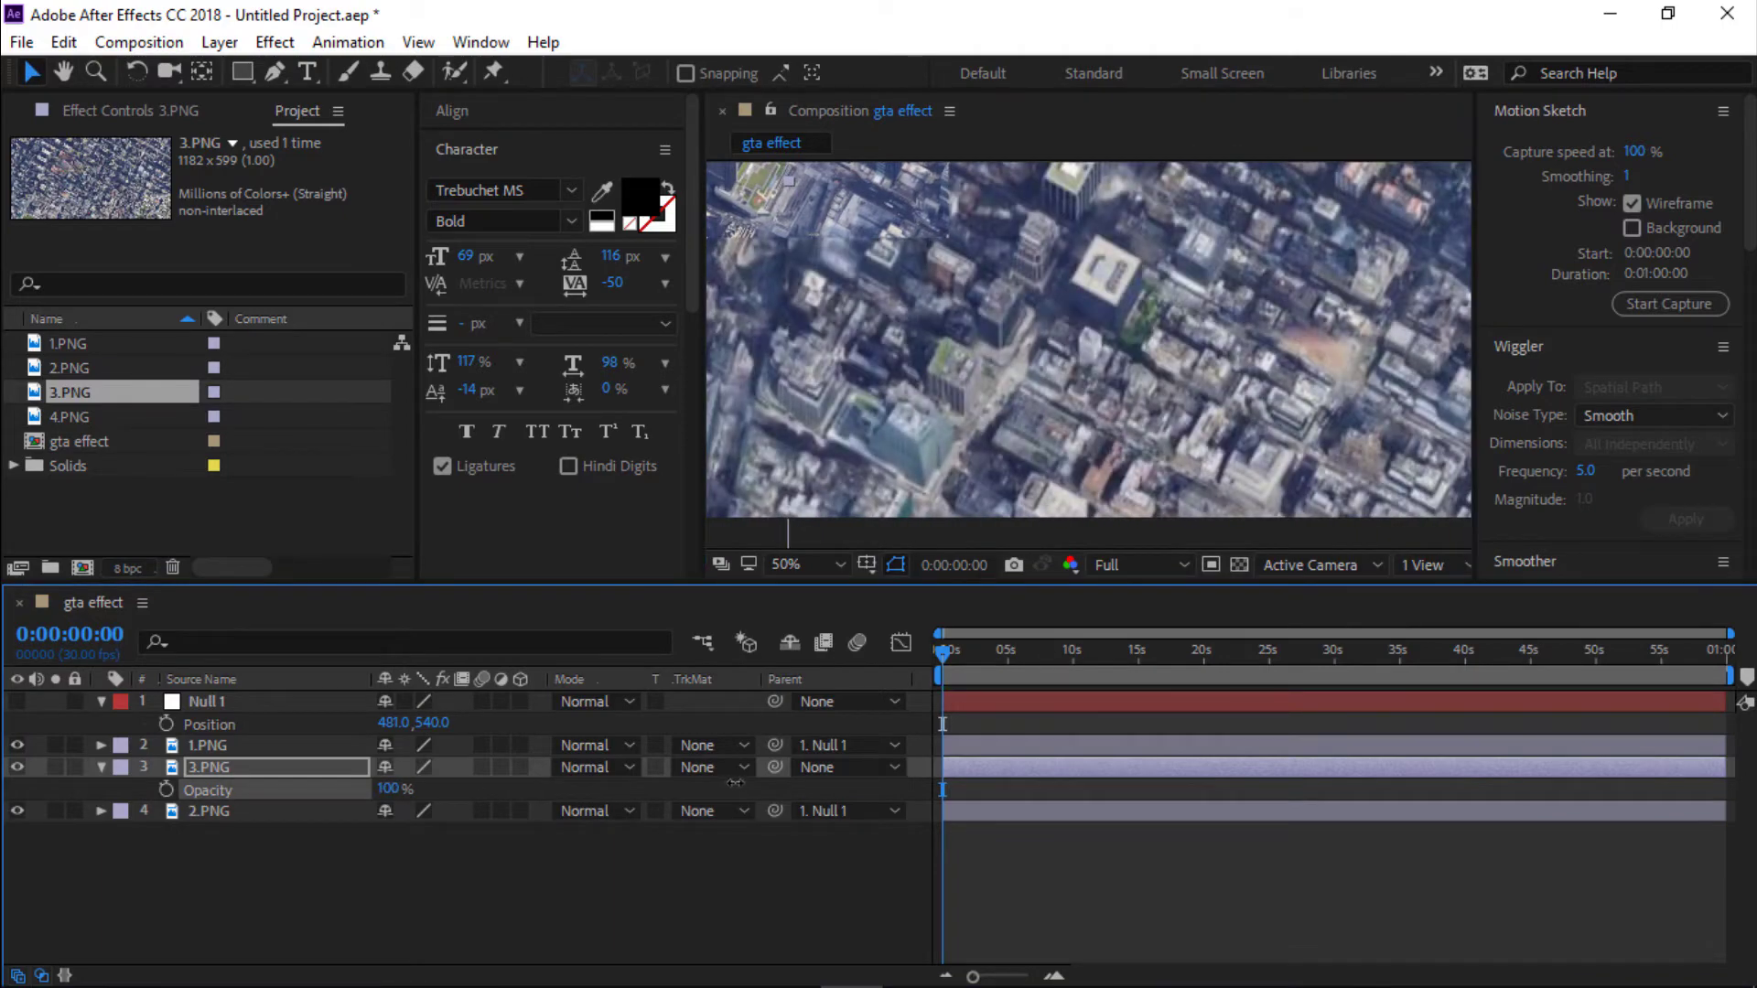
pyautogui.click(100, 768)
pyautogui.click(801, 564)
pyautogui.click(821, 279)
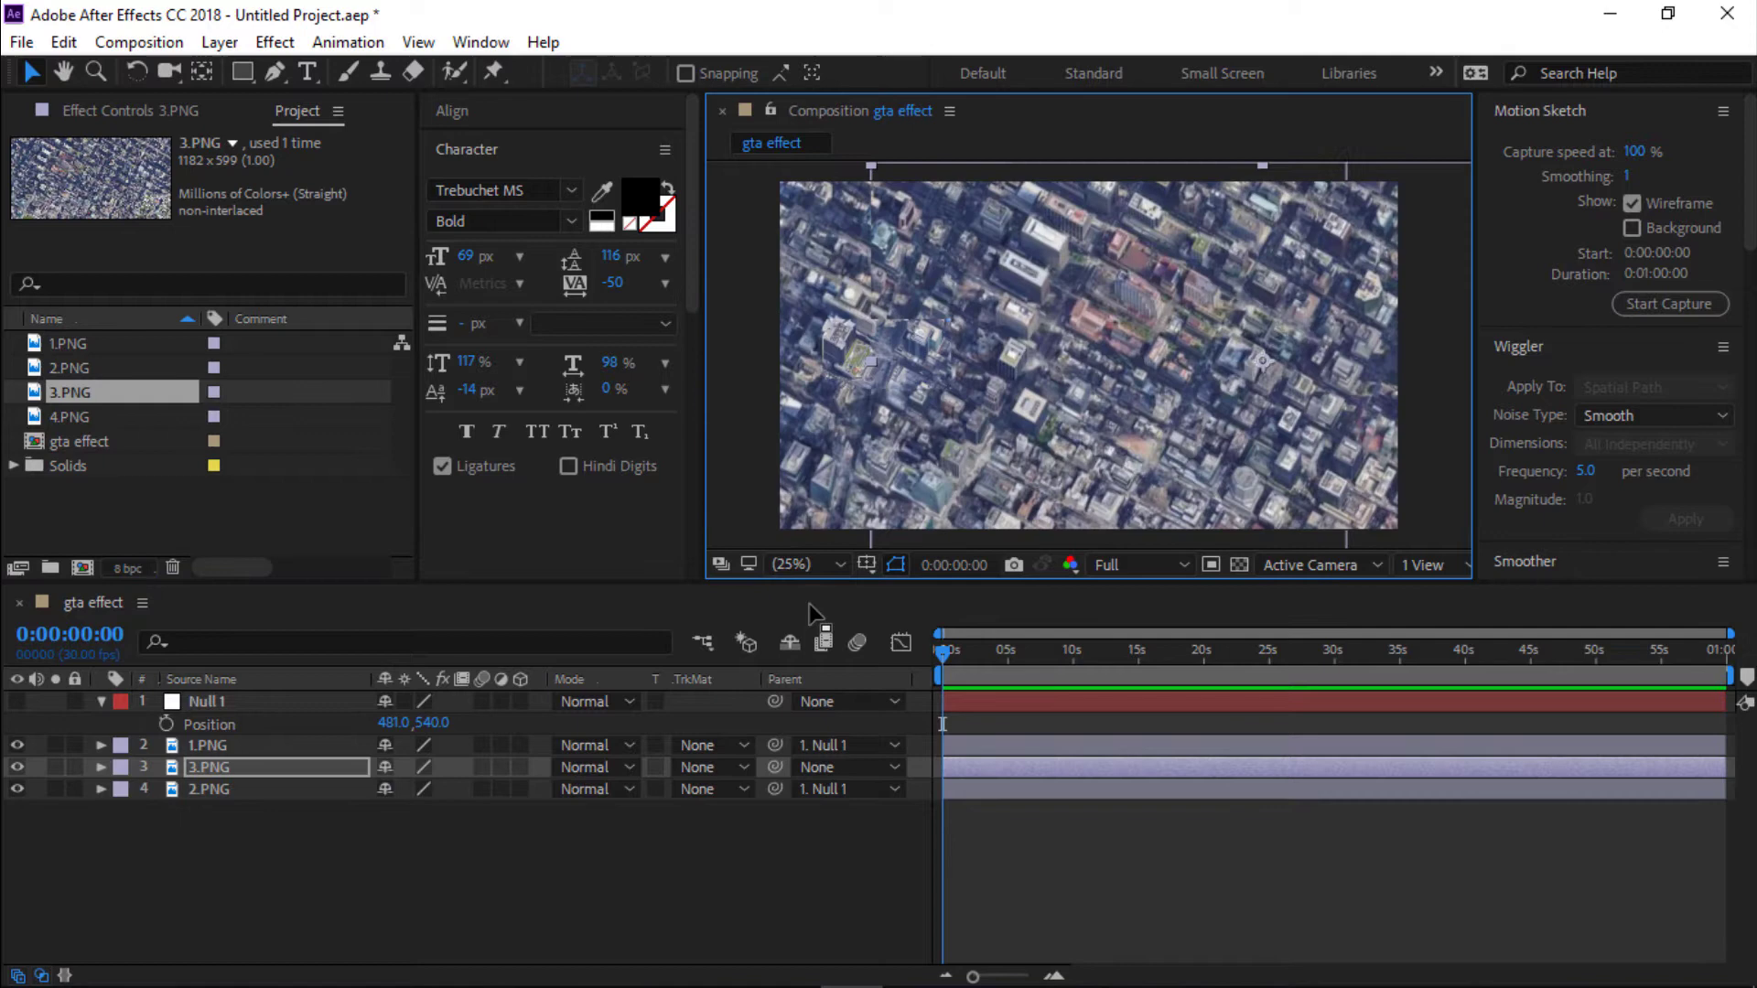
pyautogui.click(796, 565)
pyautogui.click(830, 100)
pyautogui.moveTo(102, 416); pyautogui.dragTo(222, 751)
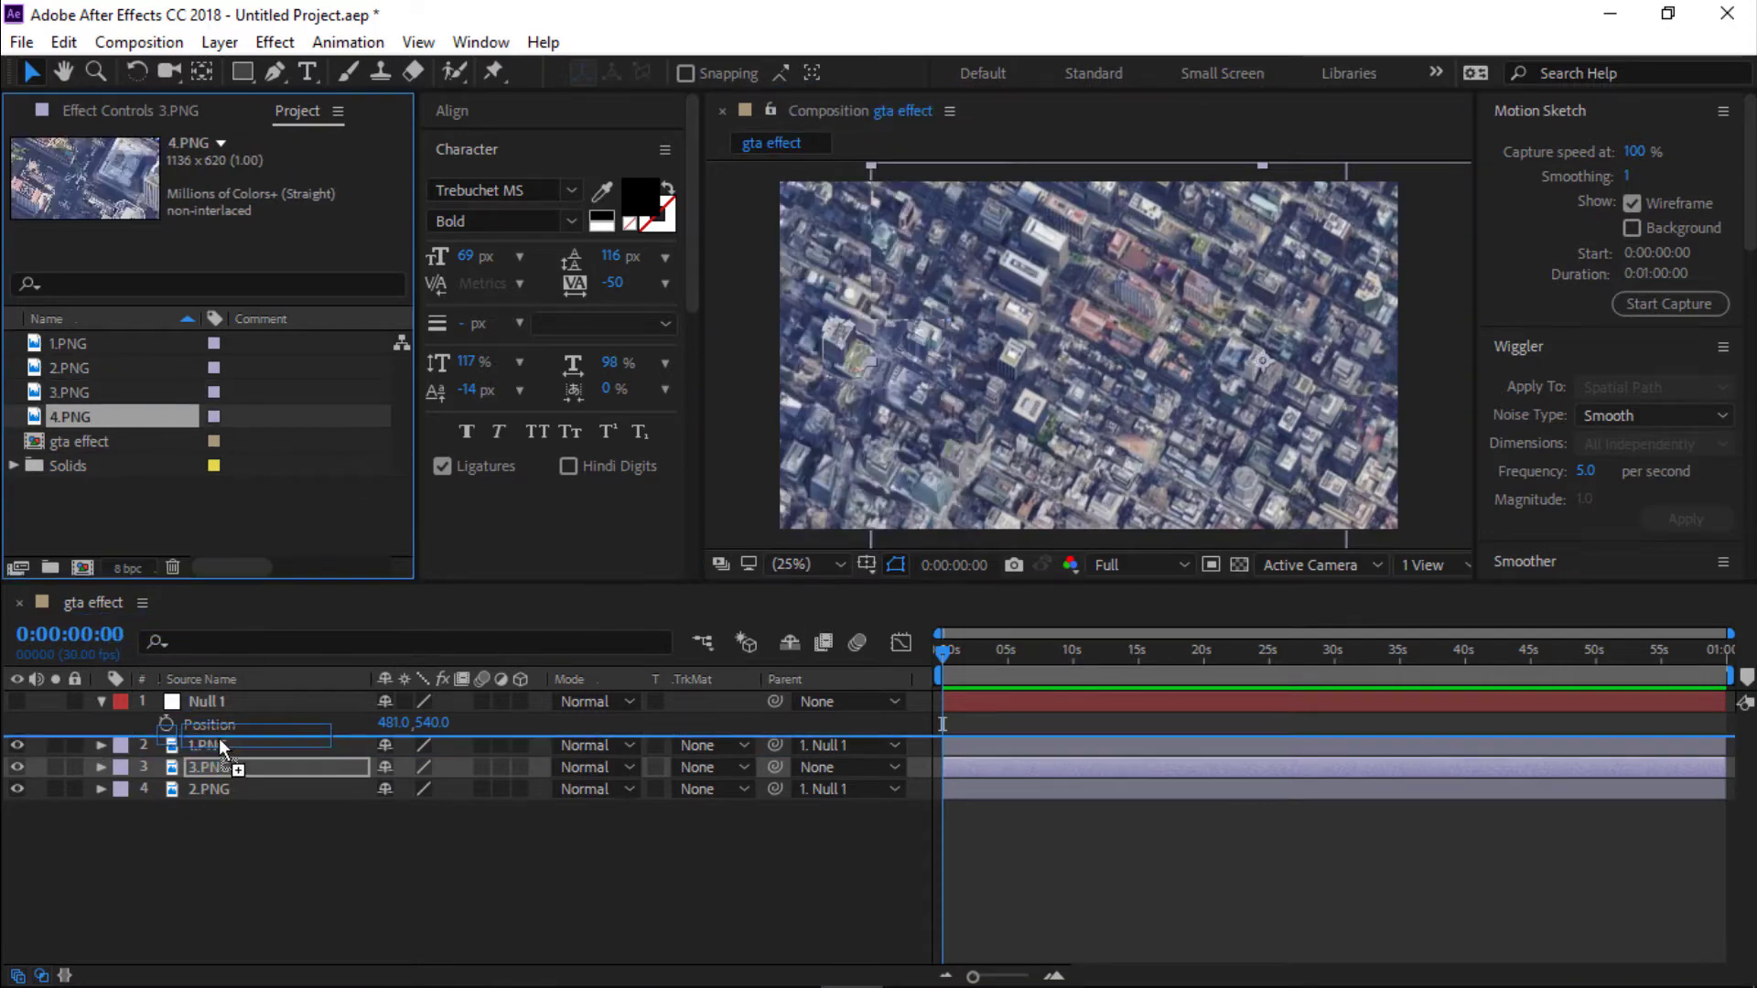
# Shrink 4.PNG, align it at lowered opacity, then restore 100% opacity.
pyautogui.click(1071, 360)
pyautogui.moveTo(1275, 255); pyautogui.dragTo(1190, 345)
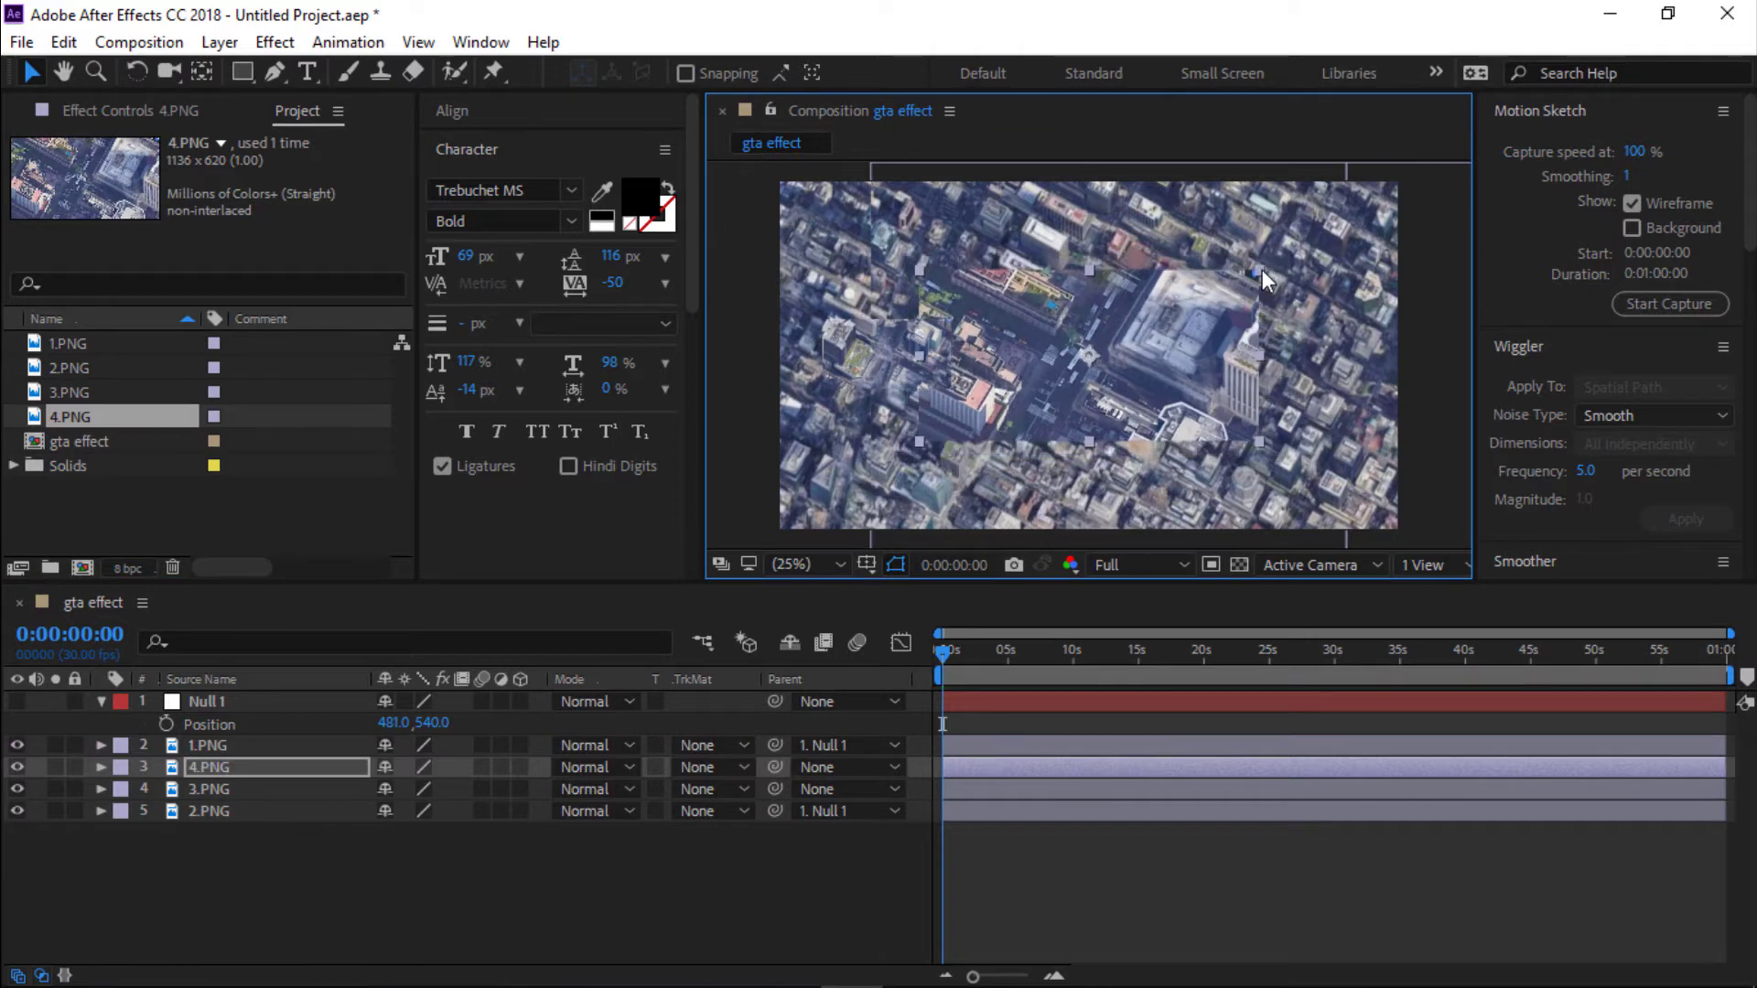
pyautogui.scroll(4, 1190, 345)
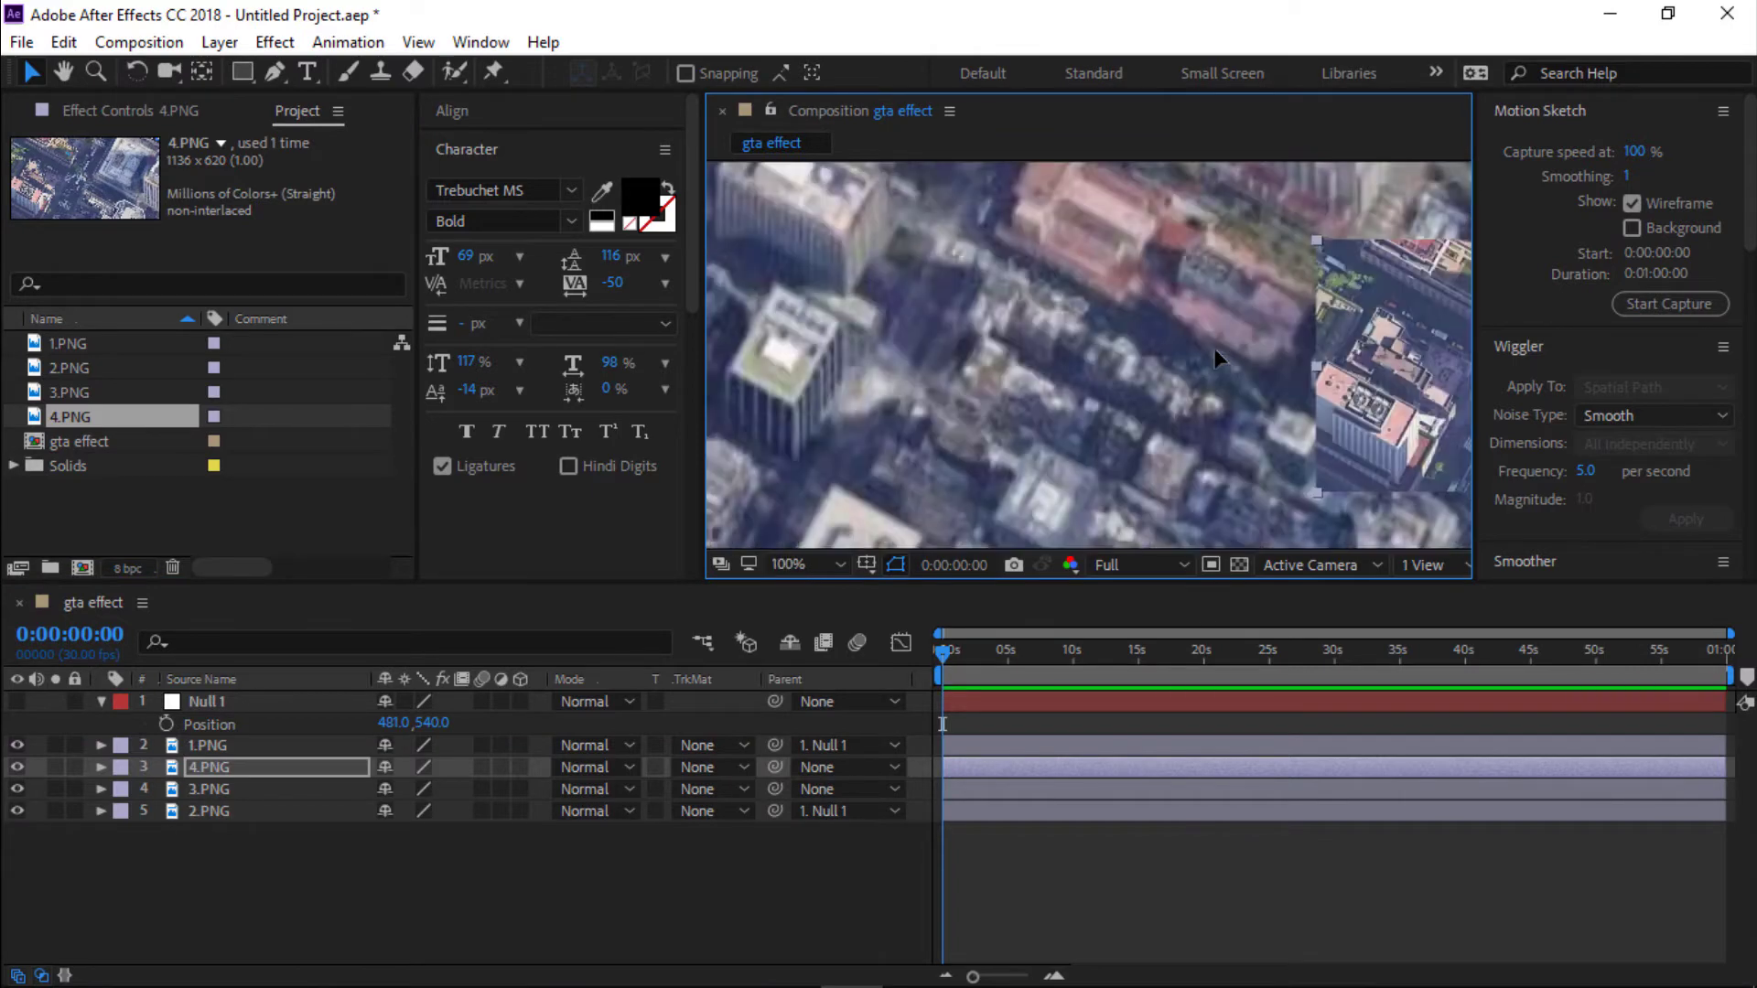
pyautogui.moveTo(899, 351); pyautogui.dragTo(845, 354)
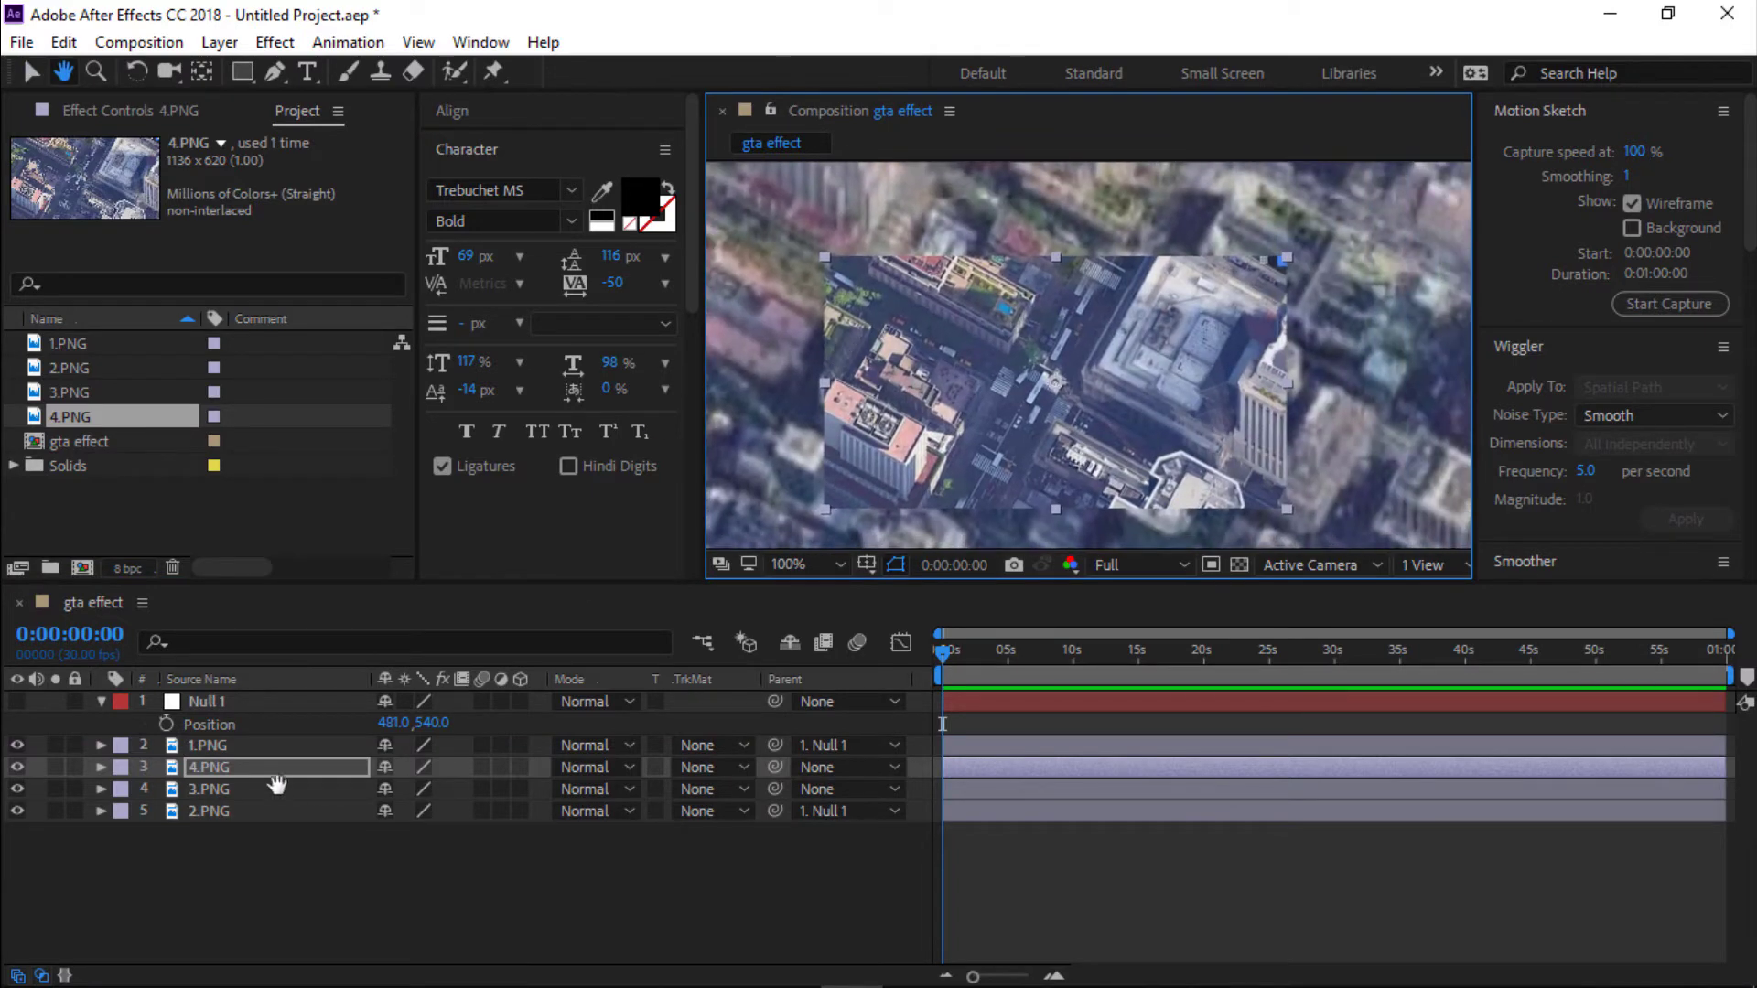
pyautogui.press('t')
pyautogui.moveTo(395, 789); pyautogui.dragTo(318, 789)
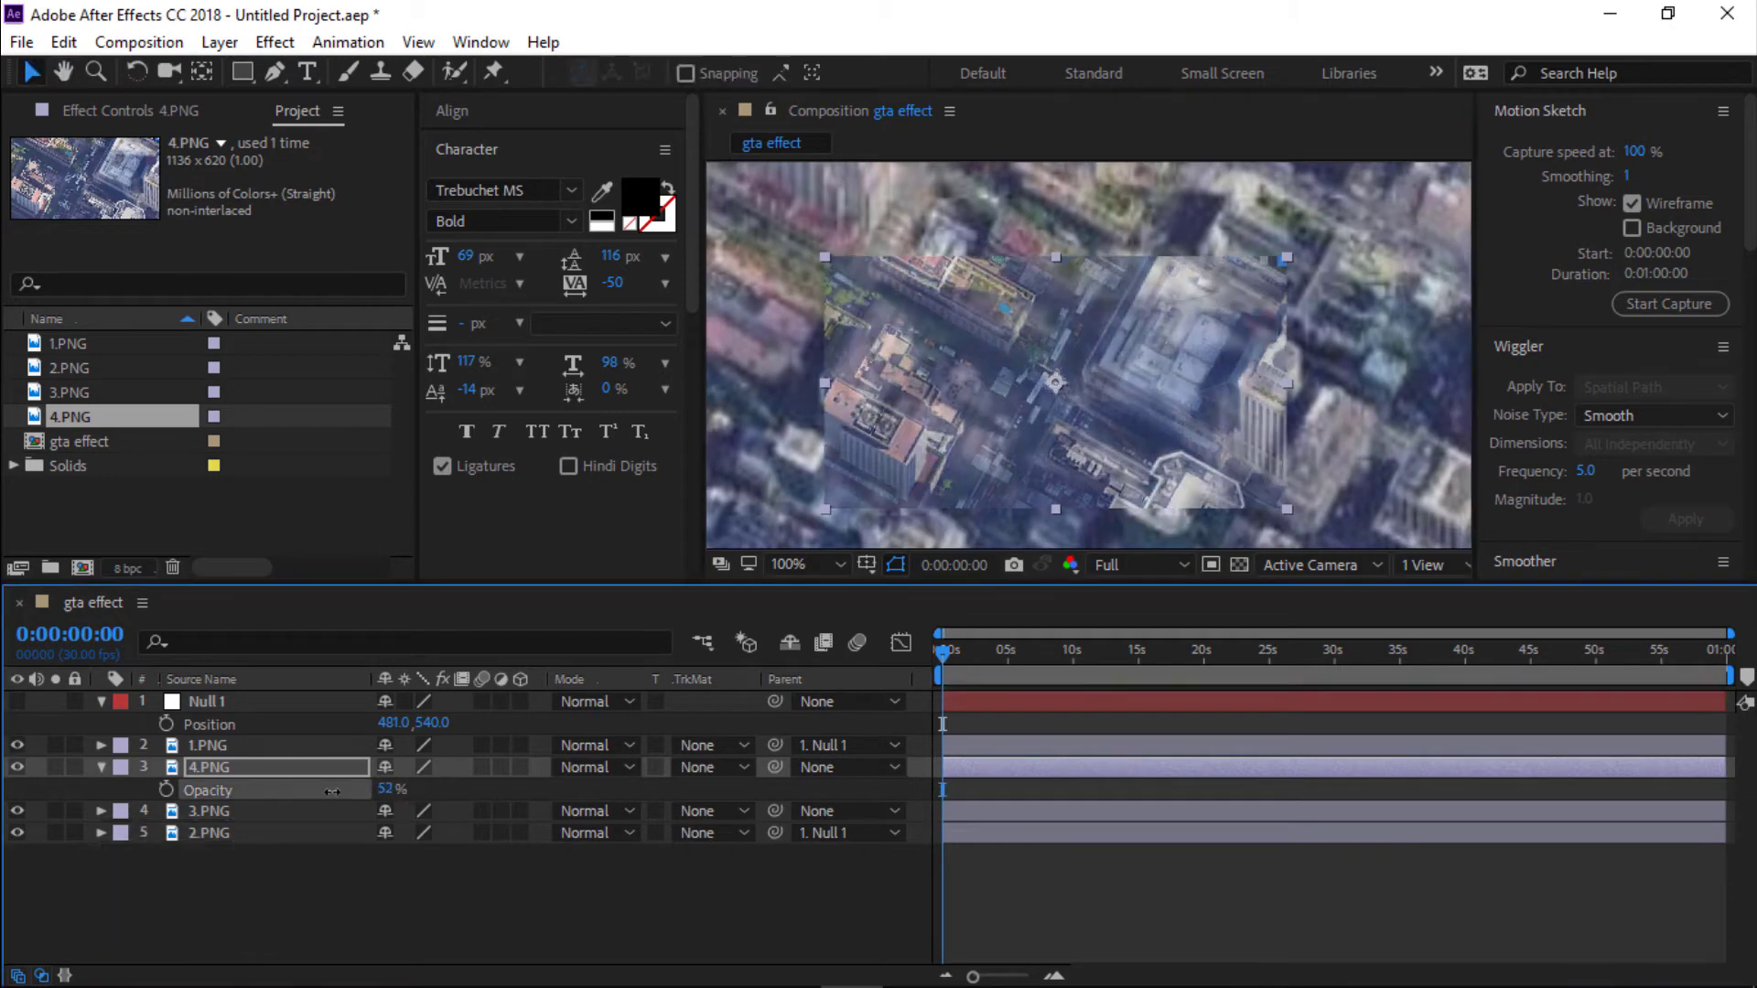
pyautogui.moveTo(1071, 338); pyautogui.dragTo(1077, 338)
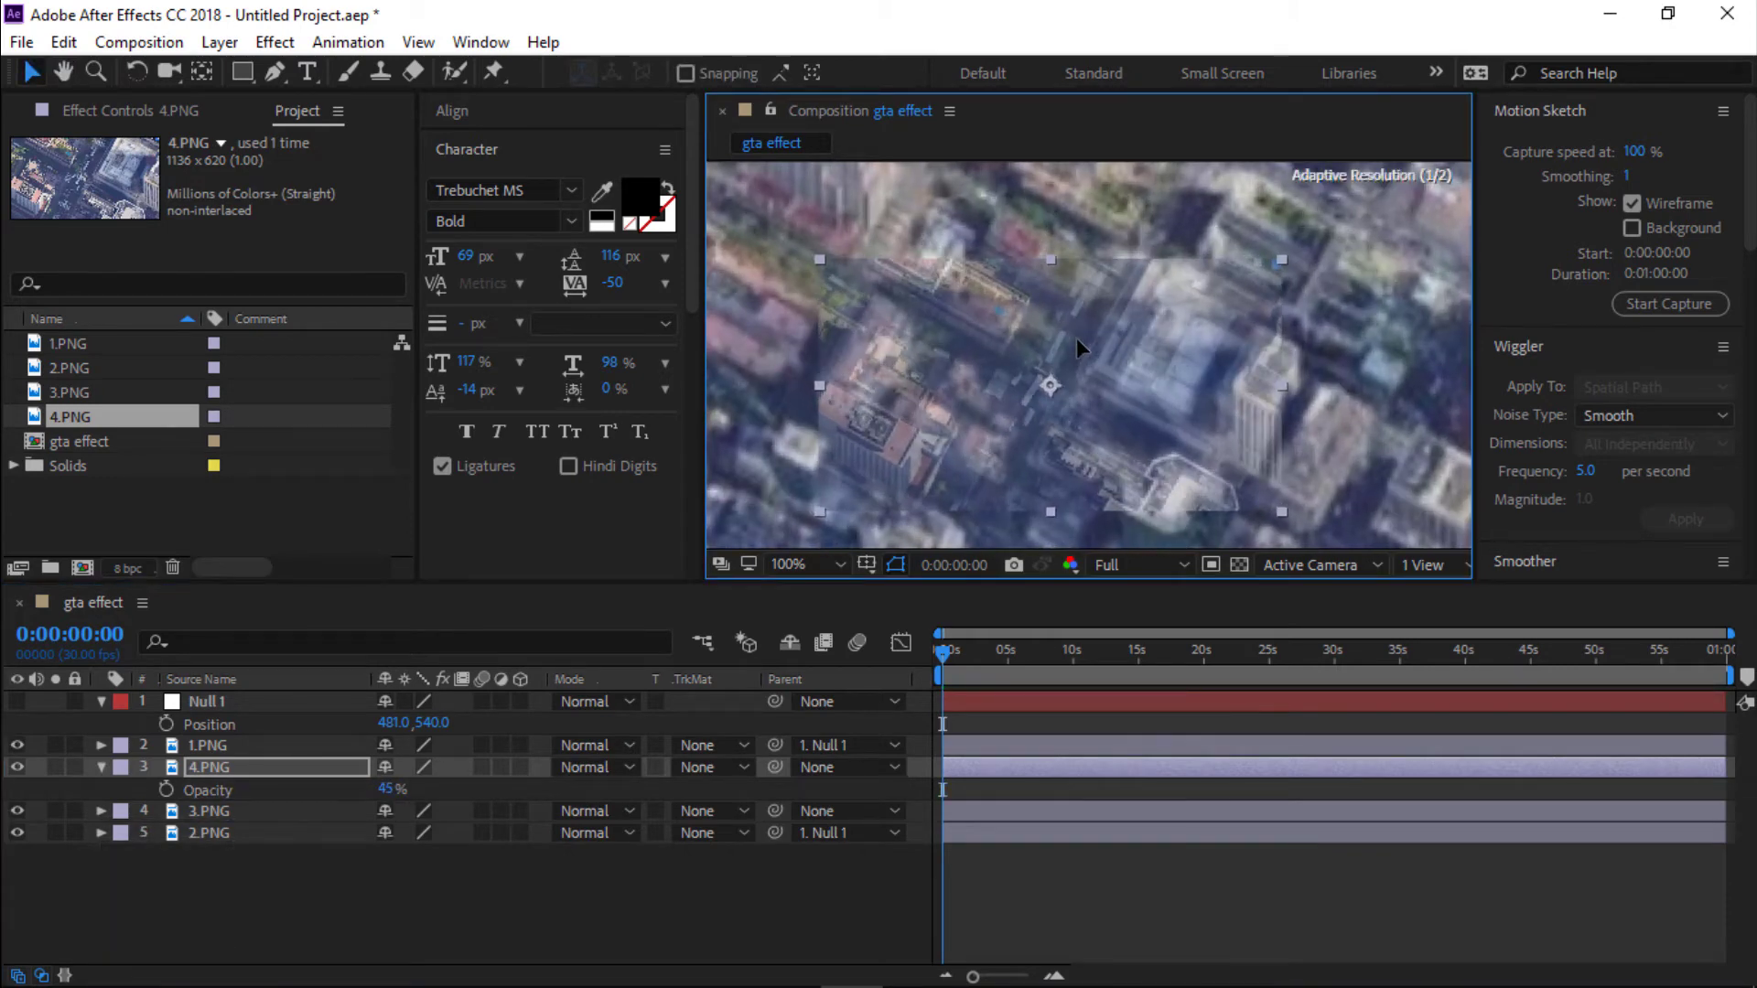
pyautogui.moveTo(386, 791); pyautogui.dragTo(741, 815)
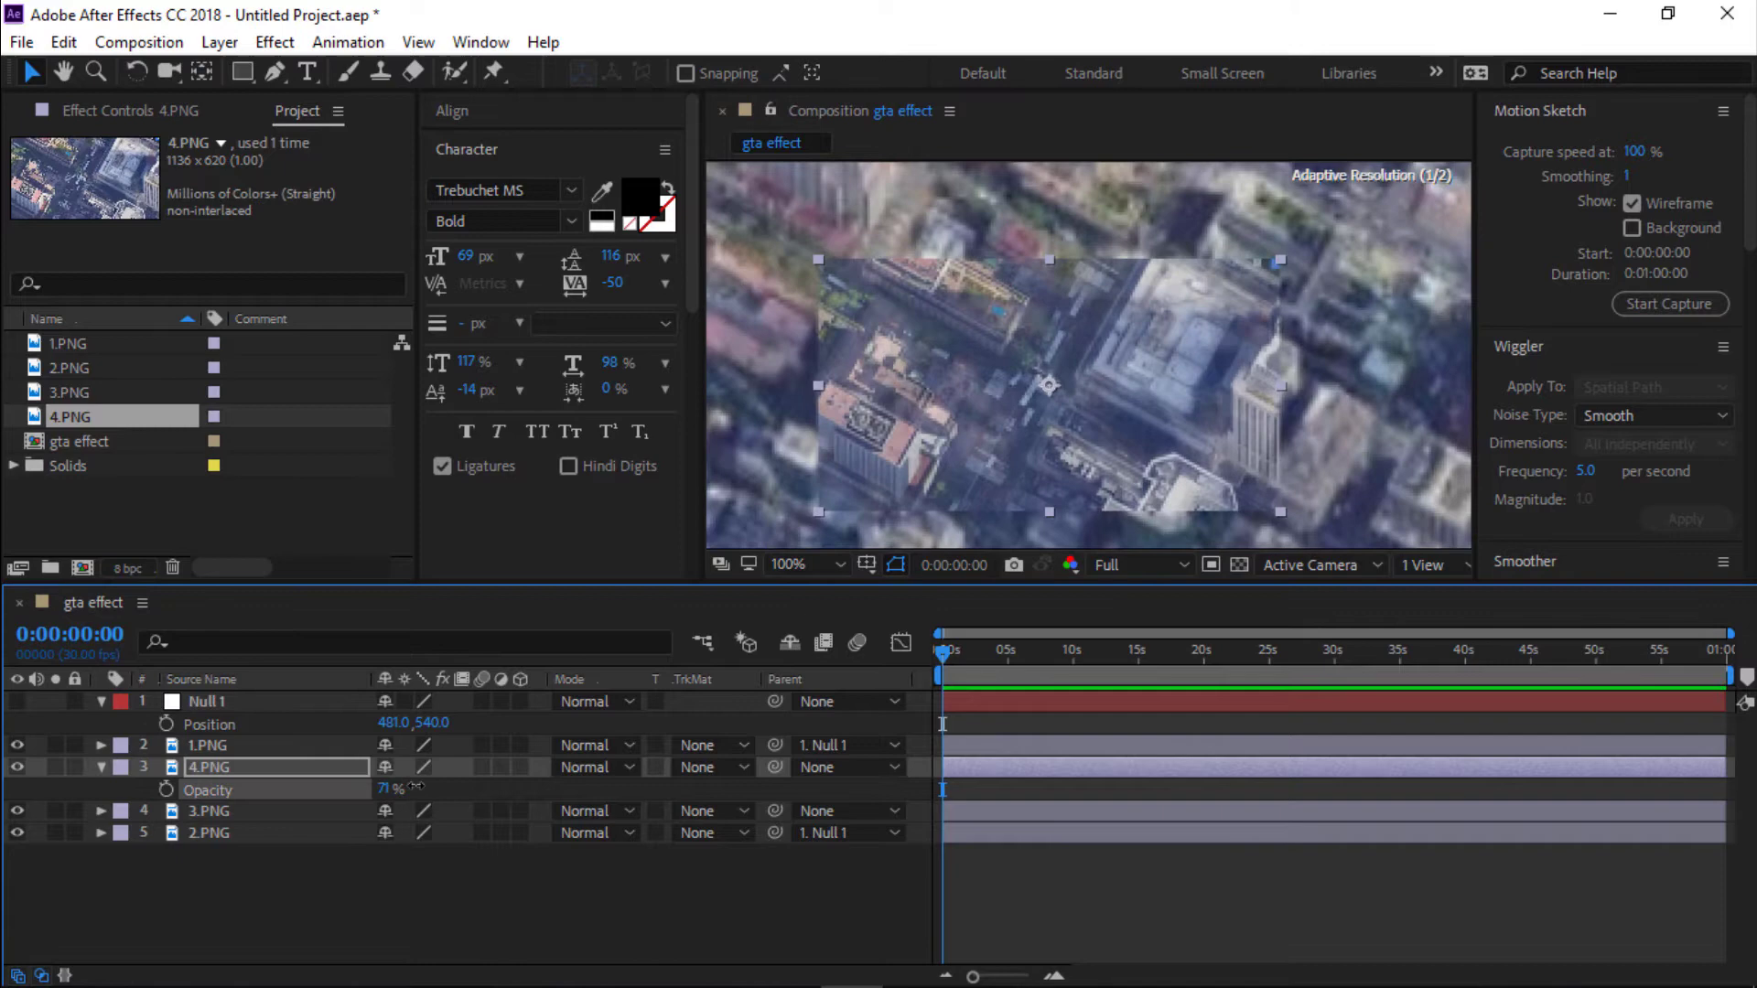
pyautogui.click(616, 891)
# Fit the view and parent 4.PNG and 3.PNG to Null 1.
pyautogui.click(803, 564)
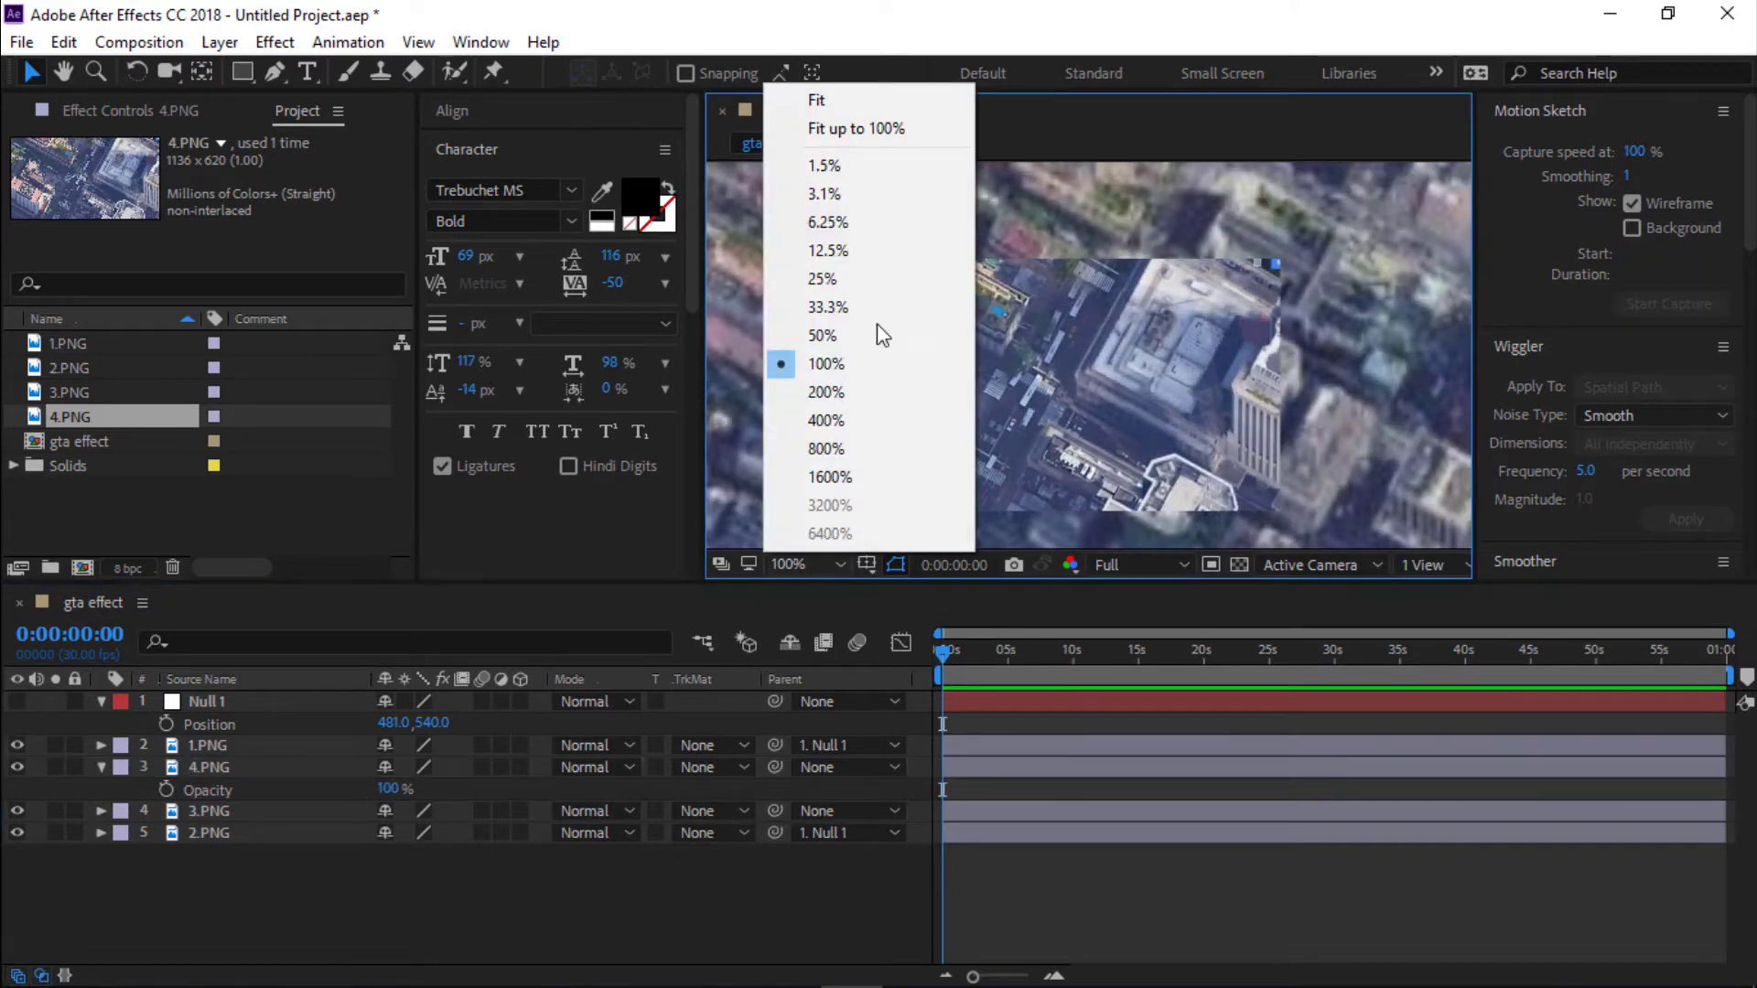
pyautogui.click(891, 98)
pyautogui.click(775, 787)
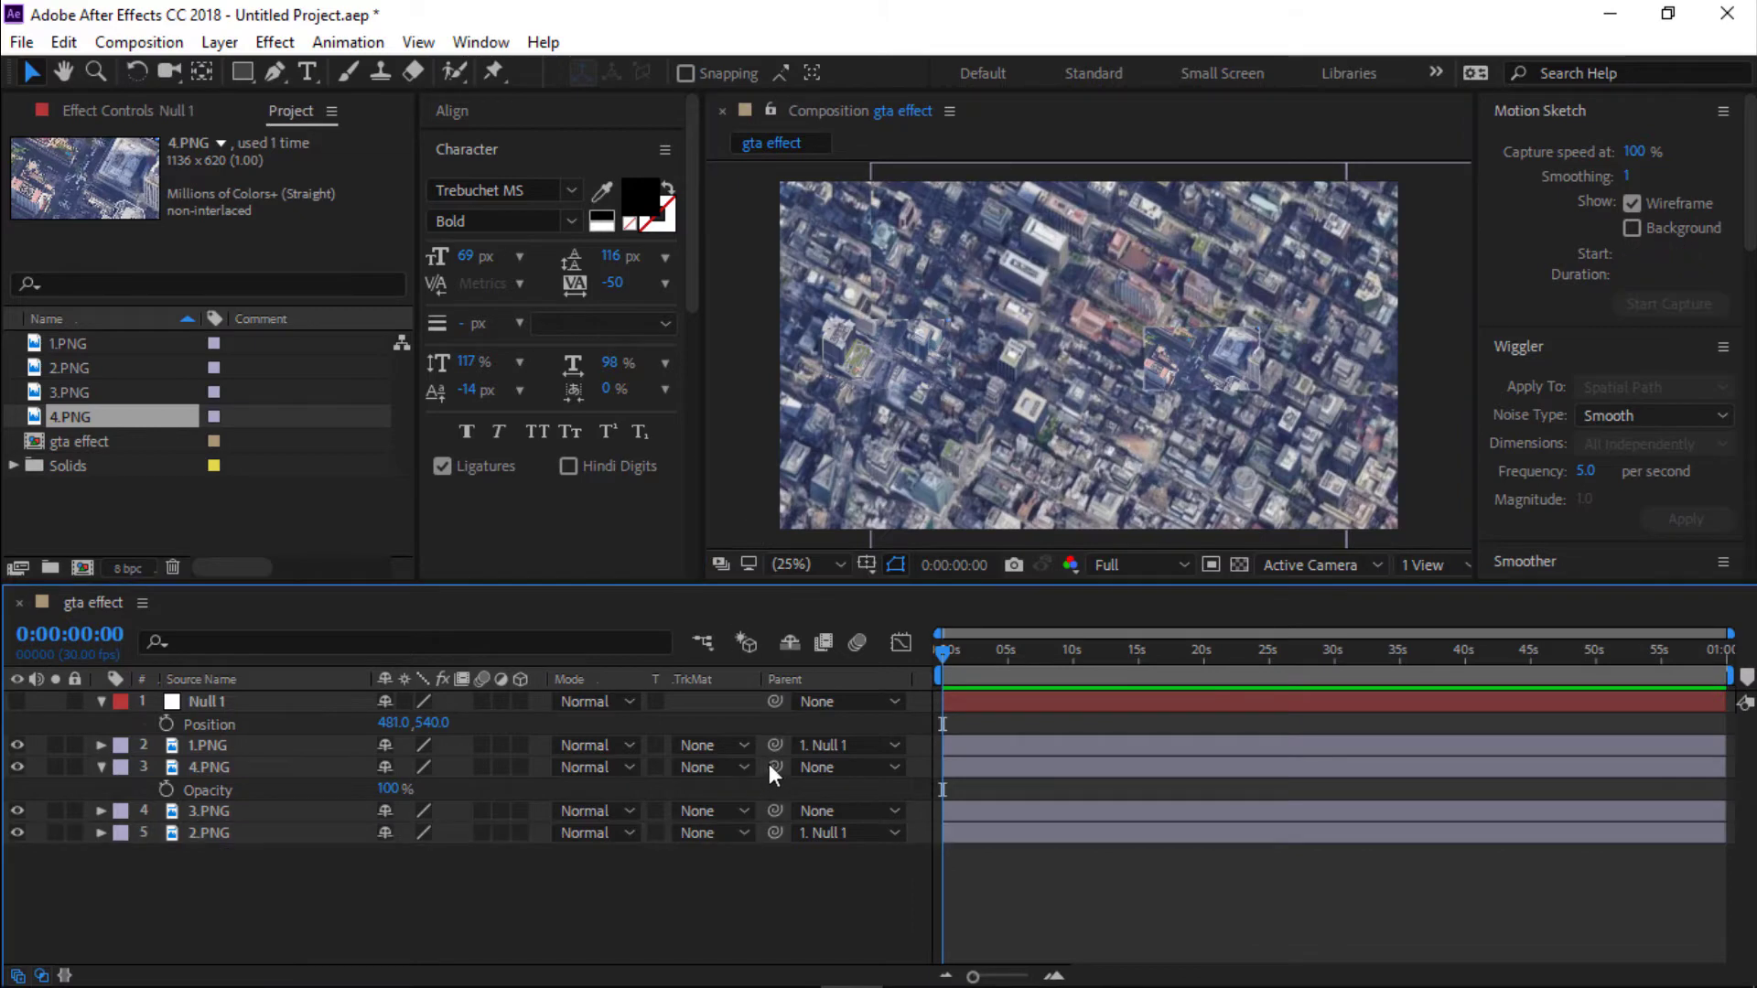
pyautogui.moveTo(773, 765); pyautogui.dragTo(245, 701)
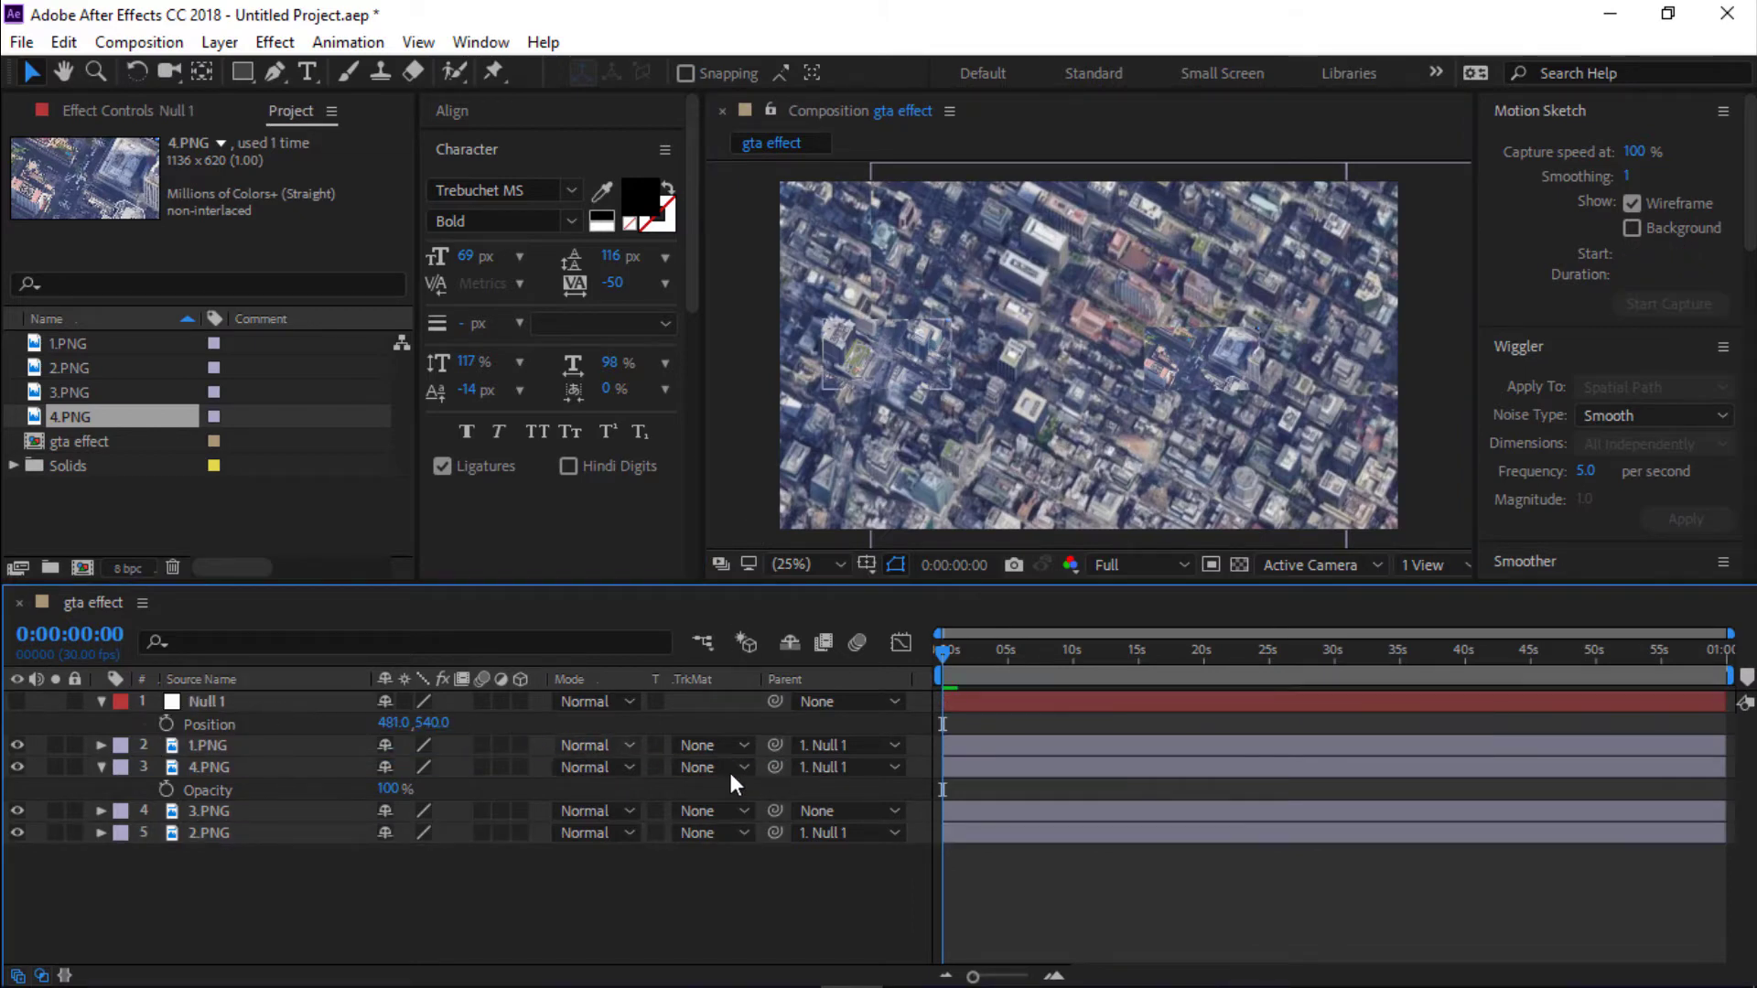
pyautogui.moveTo(774, 810)
pyautogui.mouseDown()
pyautogui.moveTo(292, 710)
pyautogui.moveTo(904, 768)
pyautogui.mouseUp()
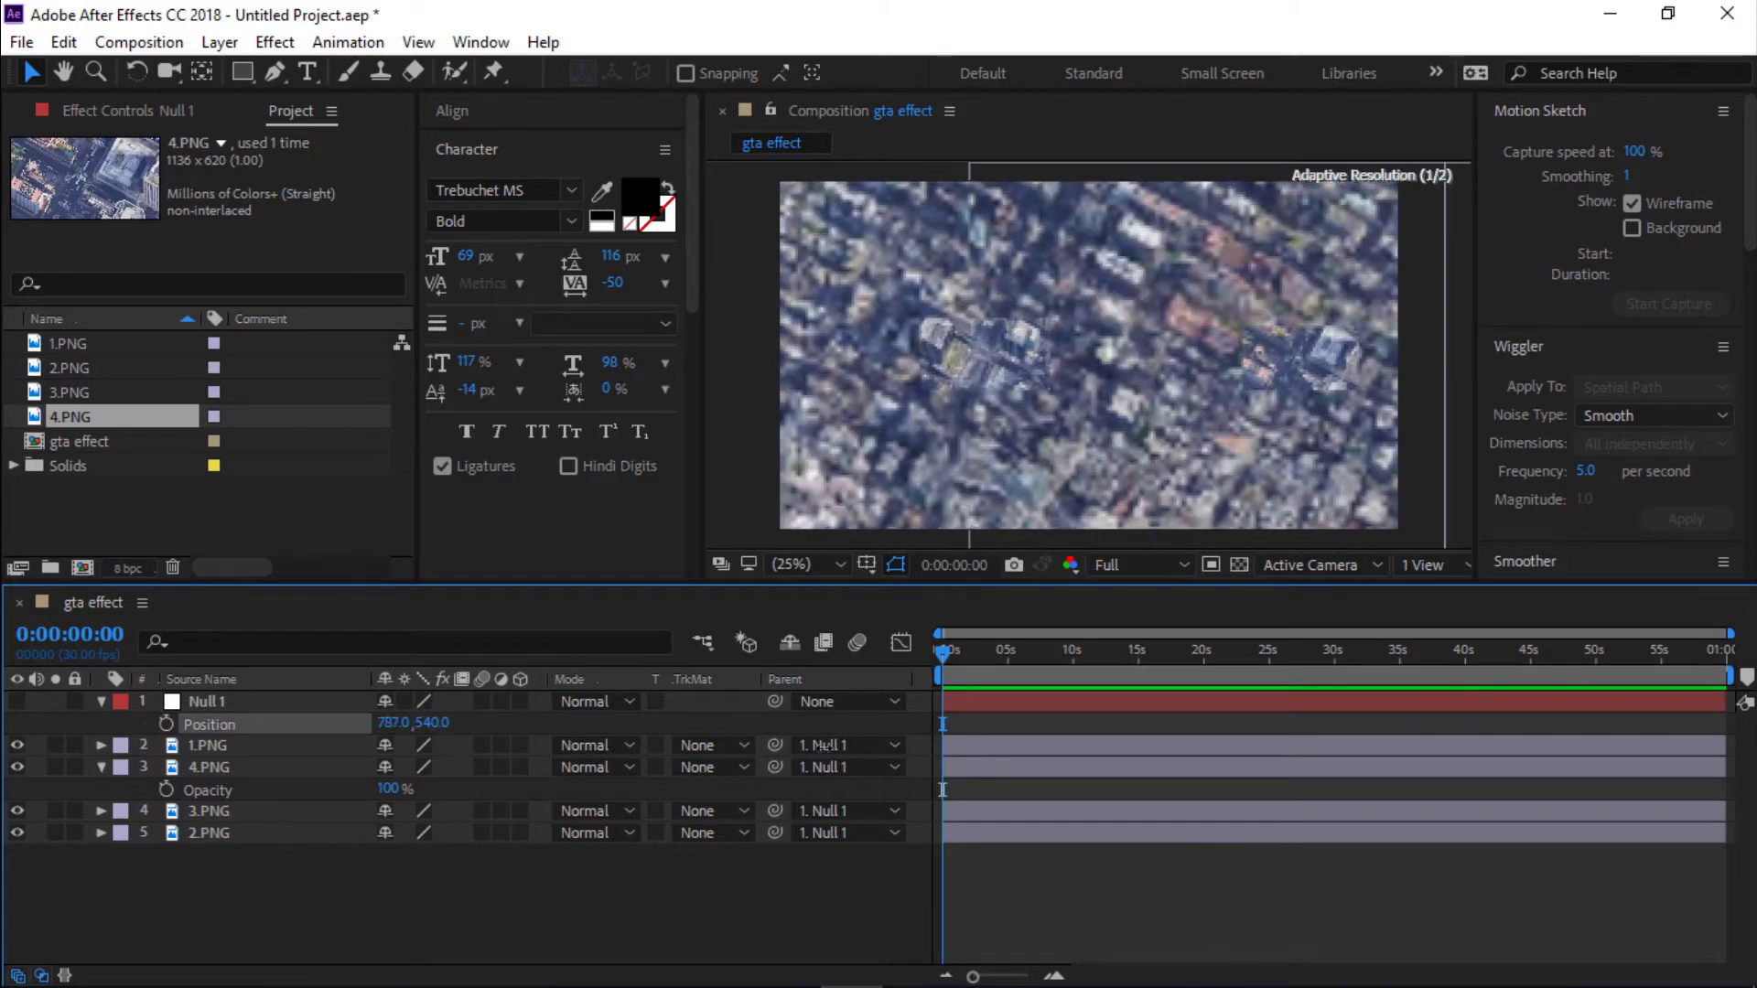
# Show title/action safe guides and shift Null 1's X and Y position.
pyautogui.click(864, 563)
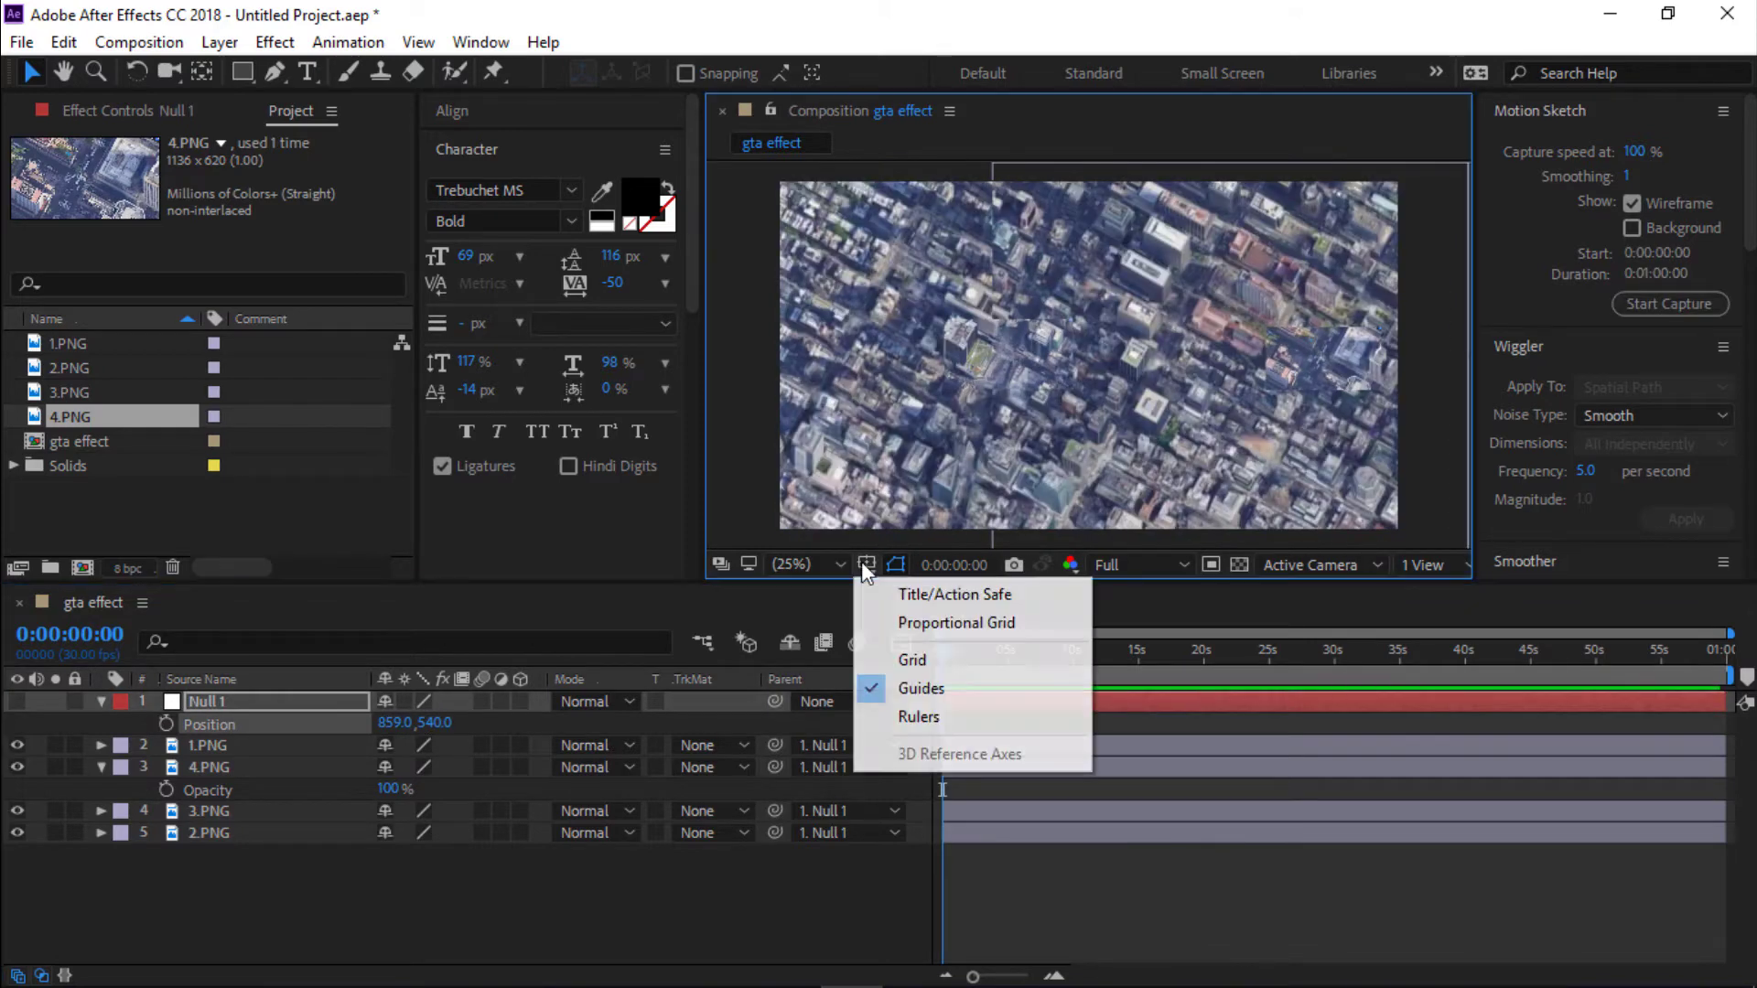
pyautogui.click(953, 594)
pyautogui.moveTo(395, 724); pyautogui.dragTo(752, 770)
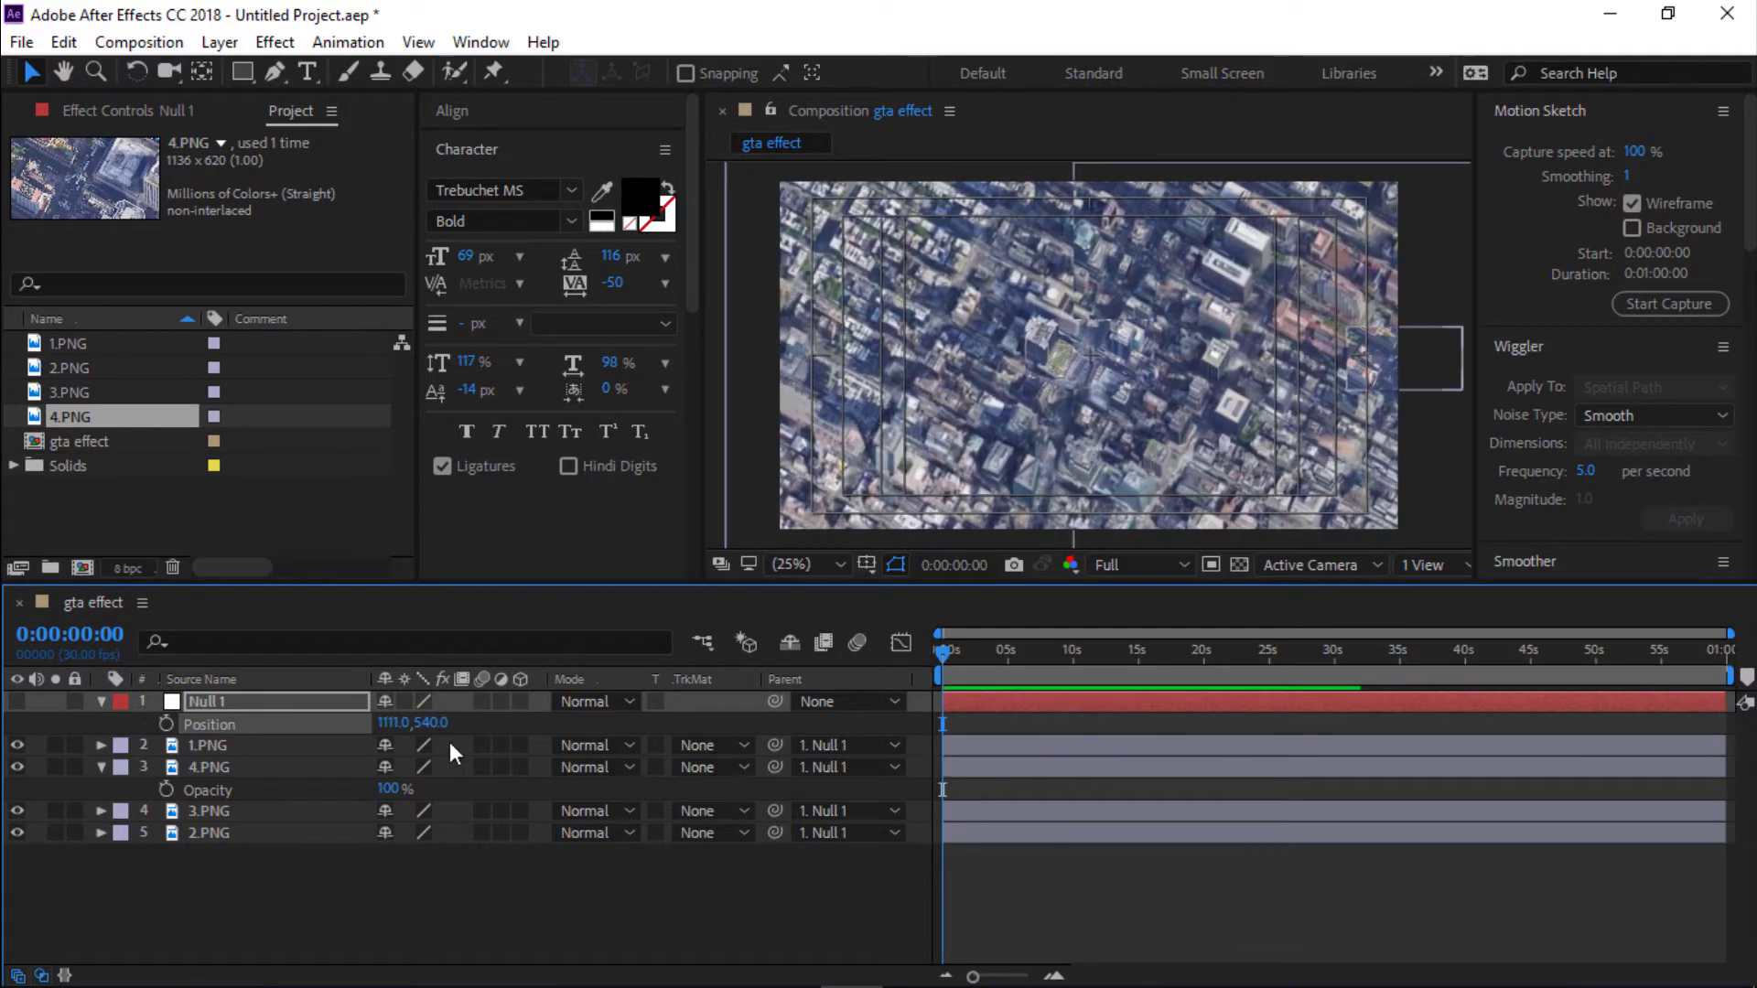
pyautogui.moveTo(428, 725); pyautogui.dragTo(440, 724)
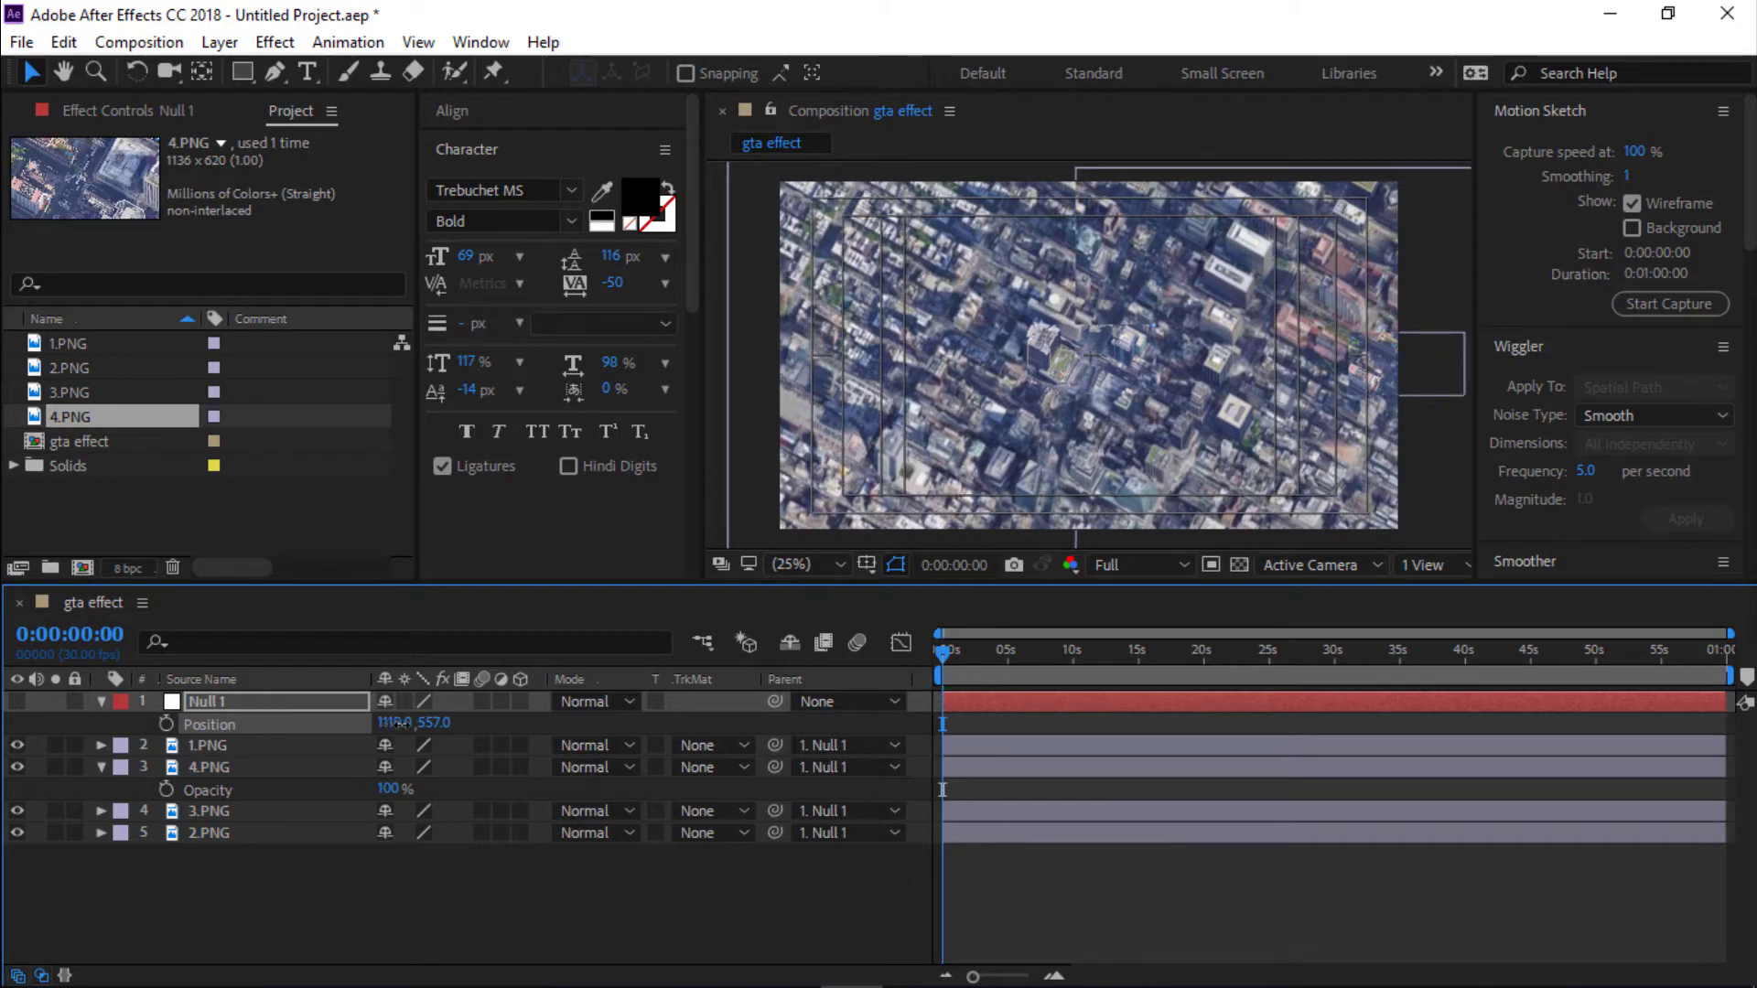
pyautogui.click(377, 865)
pyautogui.click(101, 702)
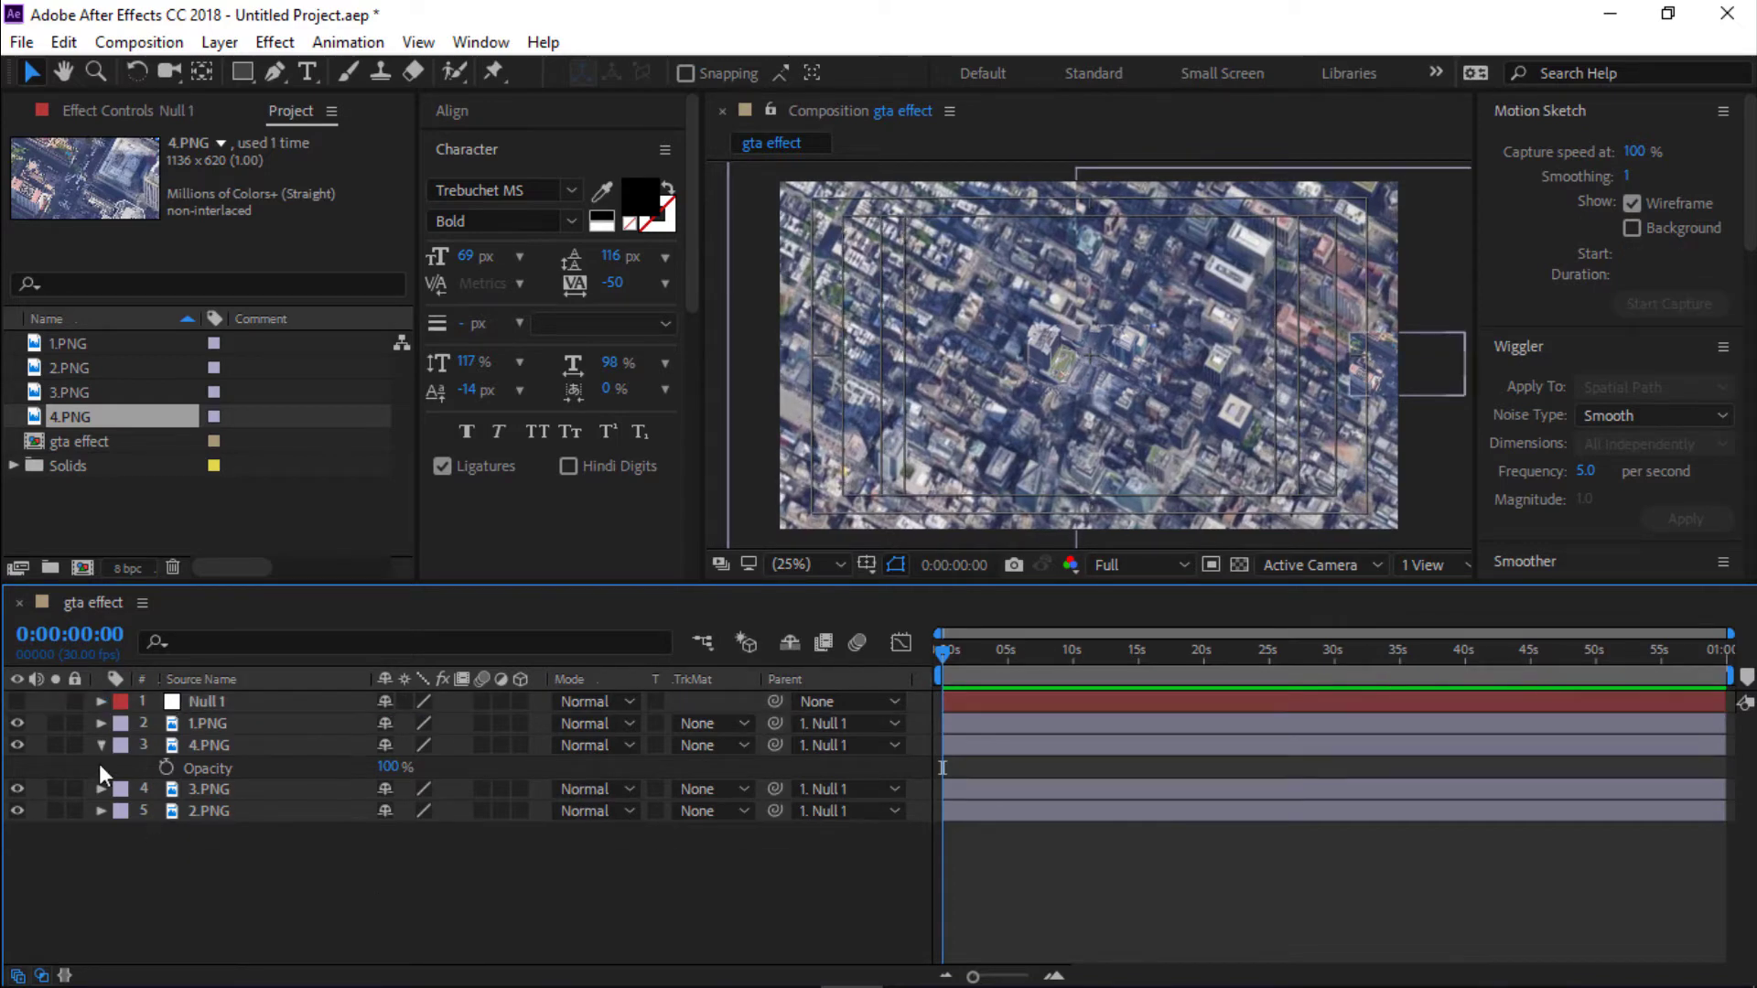
pyautogui.click(220, 701)
pyautogui.press('s')
# Scale Null 1 to about 414% and move it to position 1770, 559.
pyautogui.moveTo(435, 723); pyautogui.dragTo(1286, 768)
pyautogui.press('p')
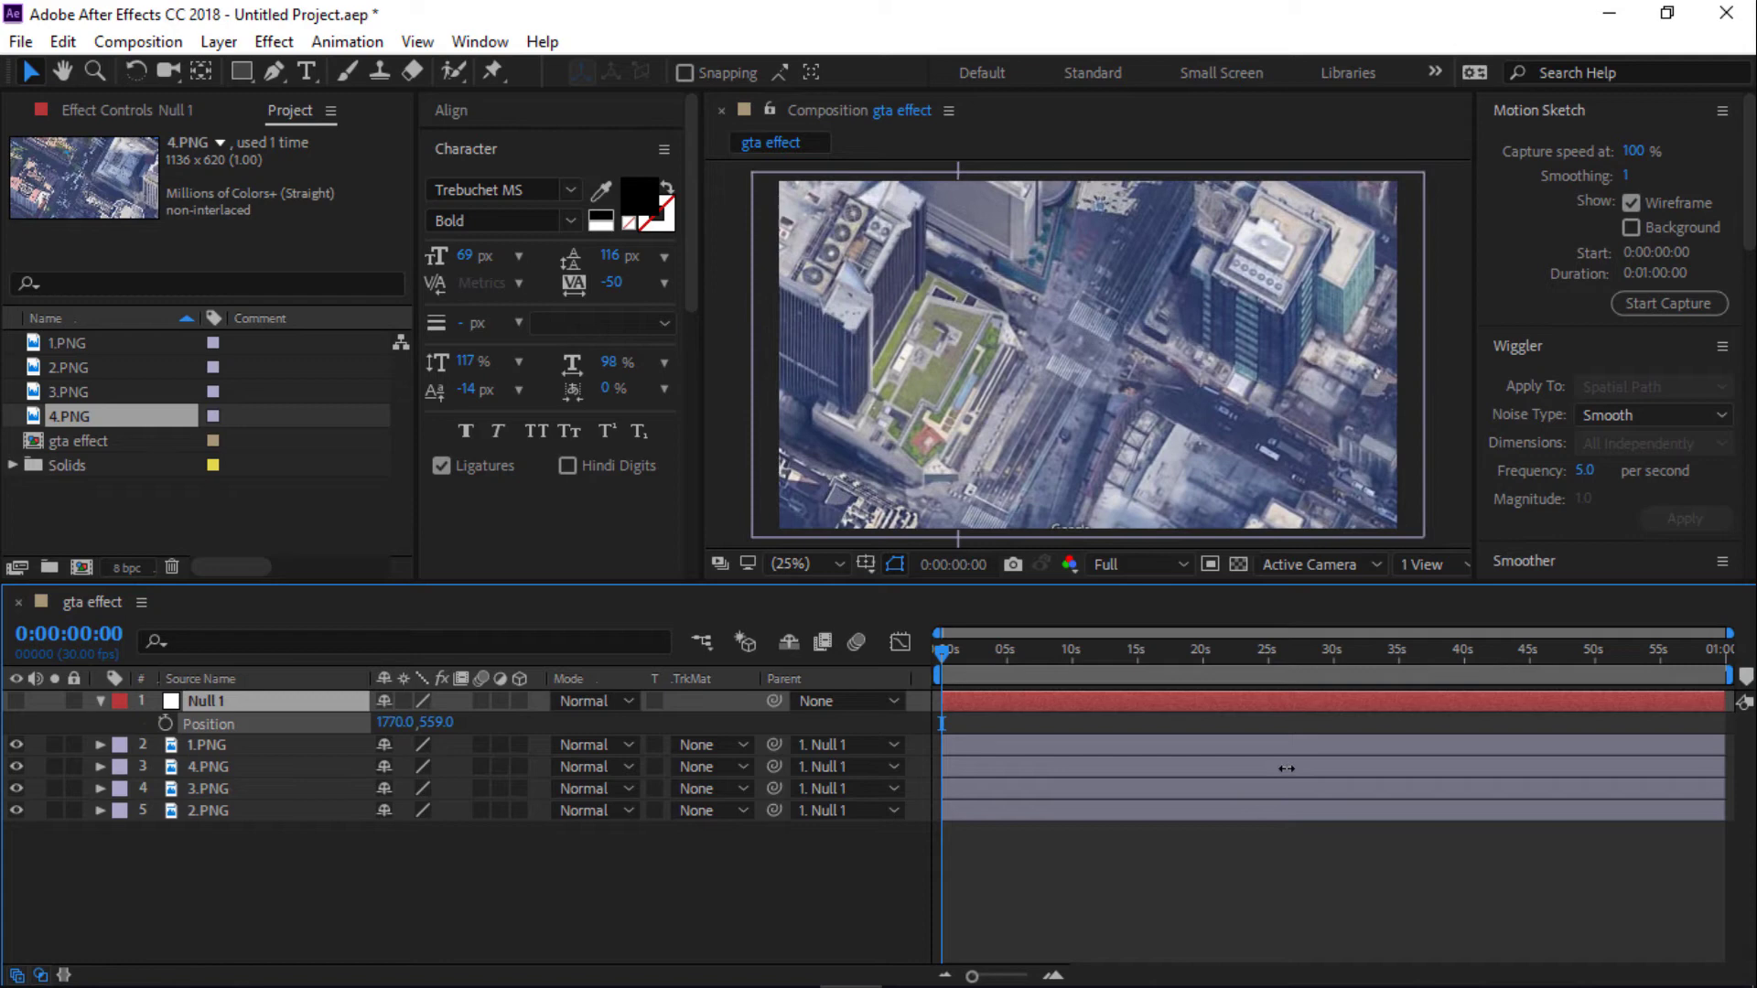
pyautogui.click(98, 701)
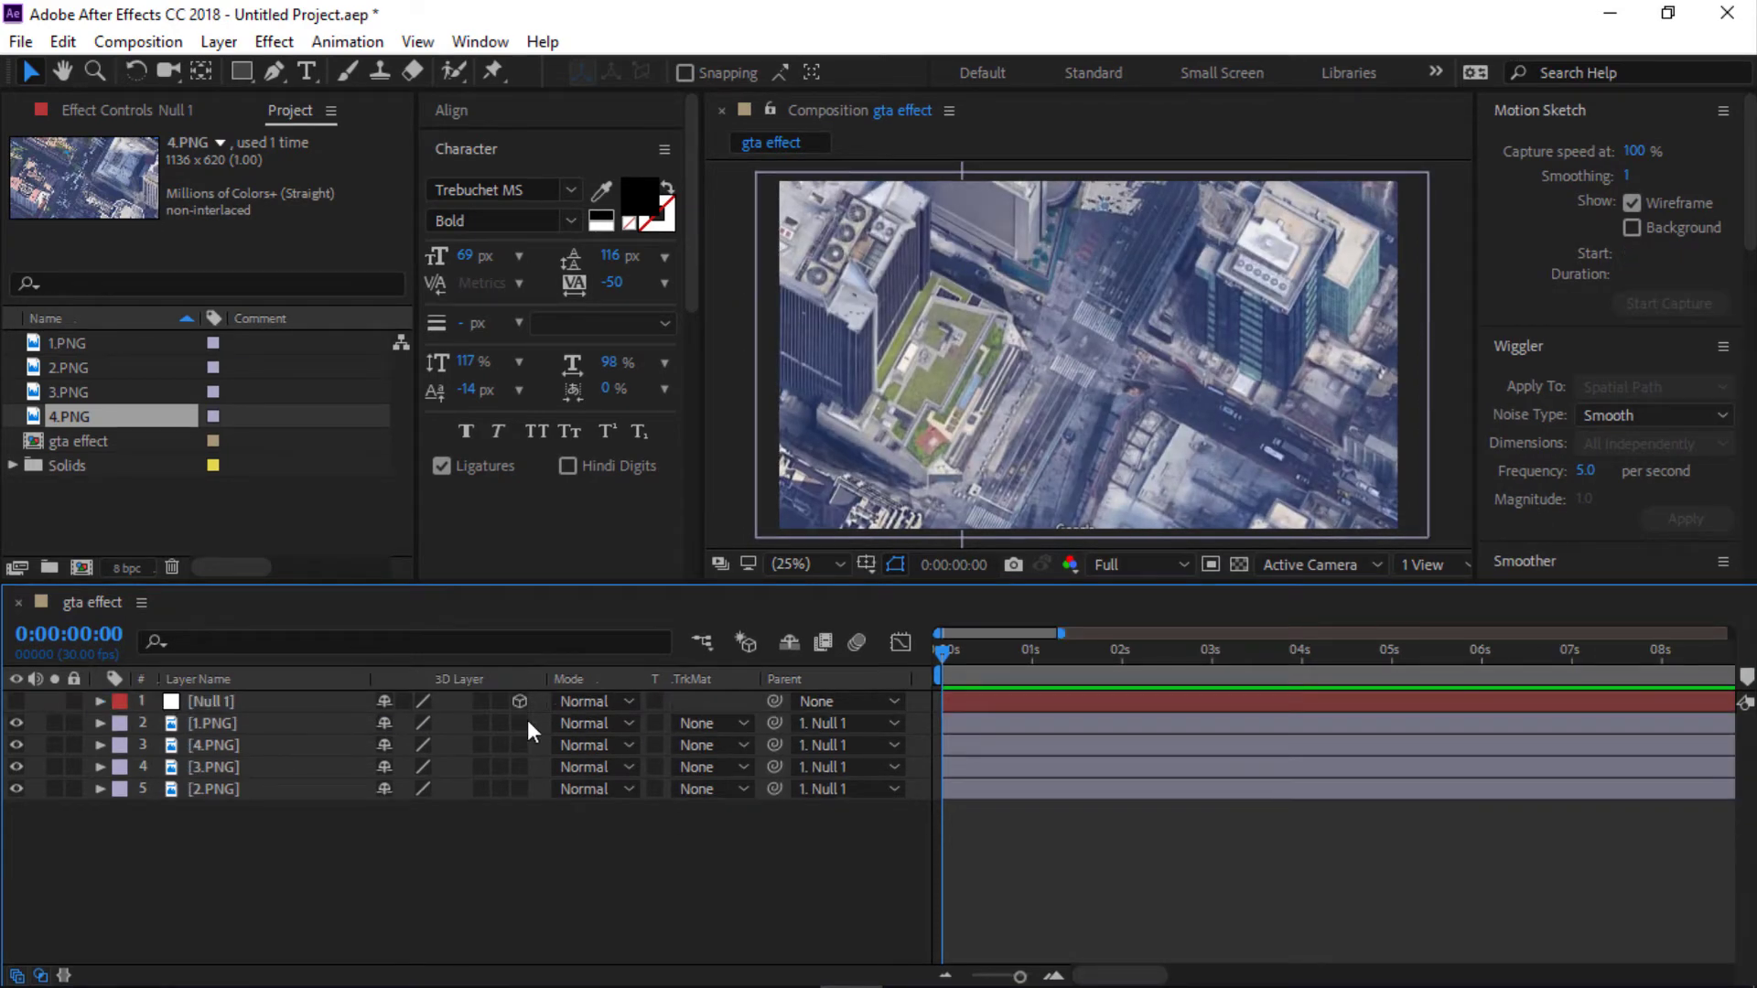
# Enable 3D on all five layers and add Camera 1 at 960, 540, -2666.7.
pyautogui.moveTo(529, 701); pyautogui.dragTo(527, 793)
pyautogui.press('p')
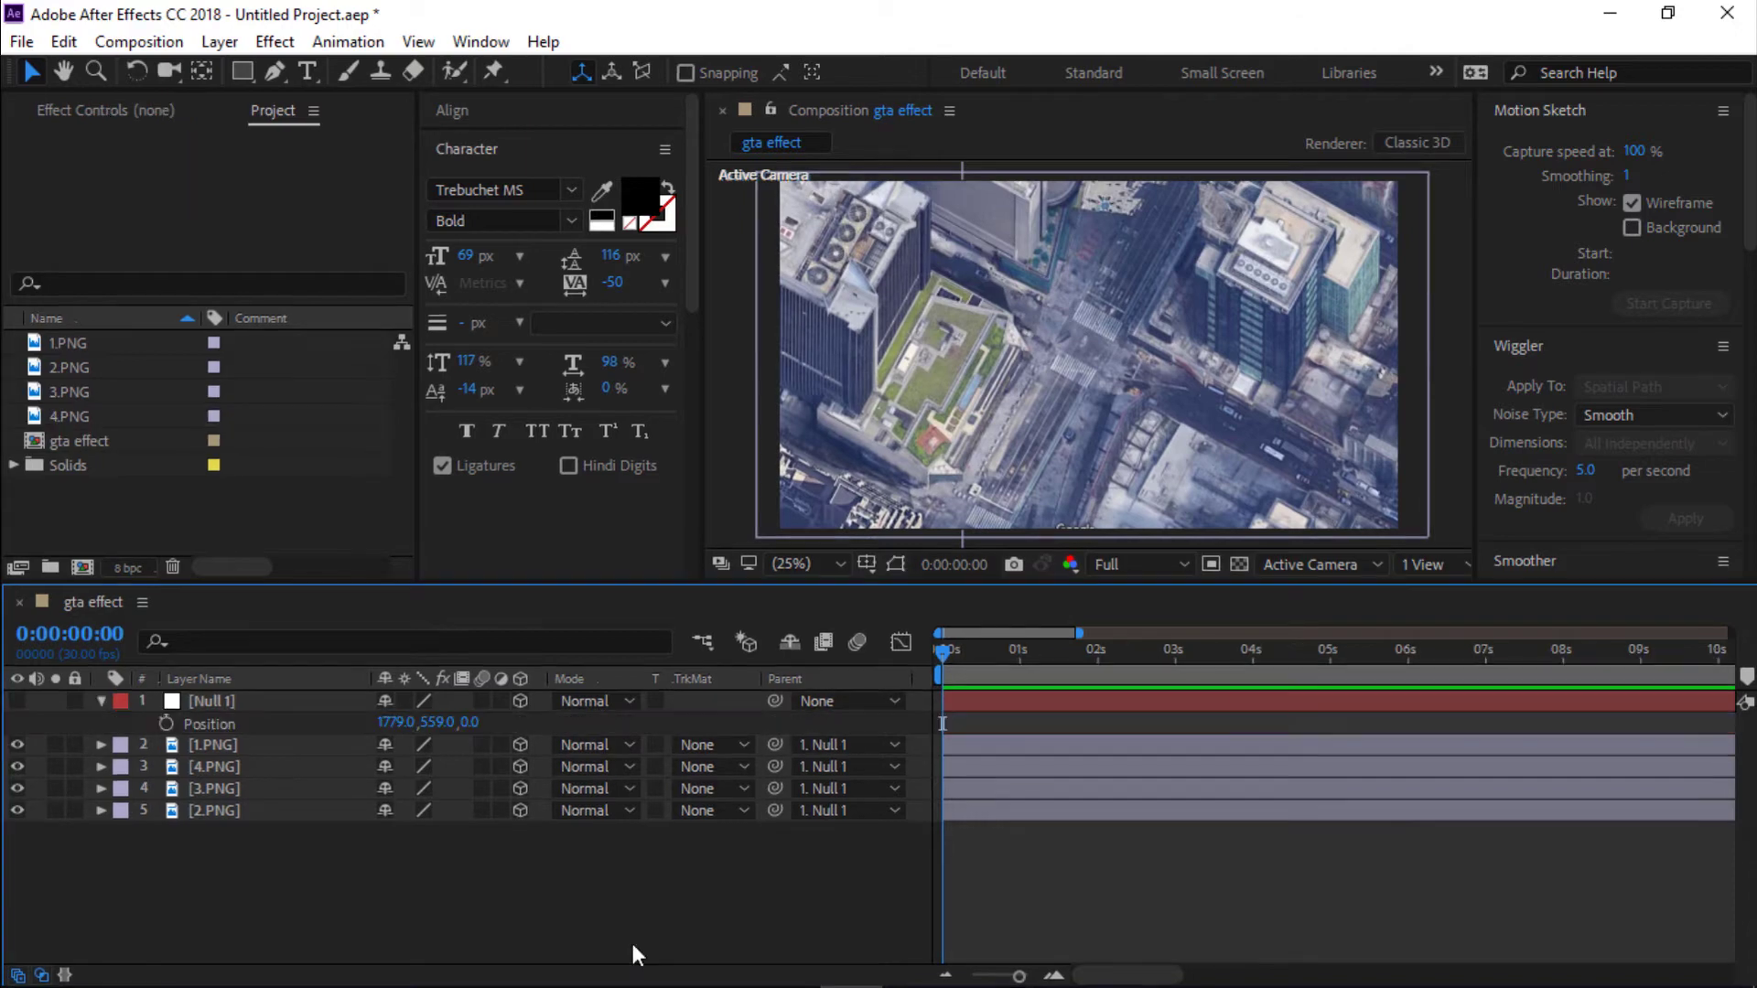
pyautogui.rightClick(630, 945)
pyautogui.moveTo(691, 661)
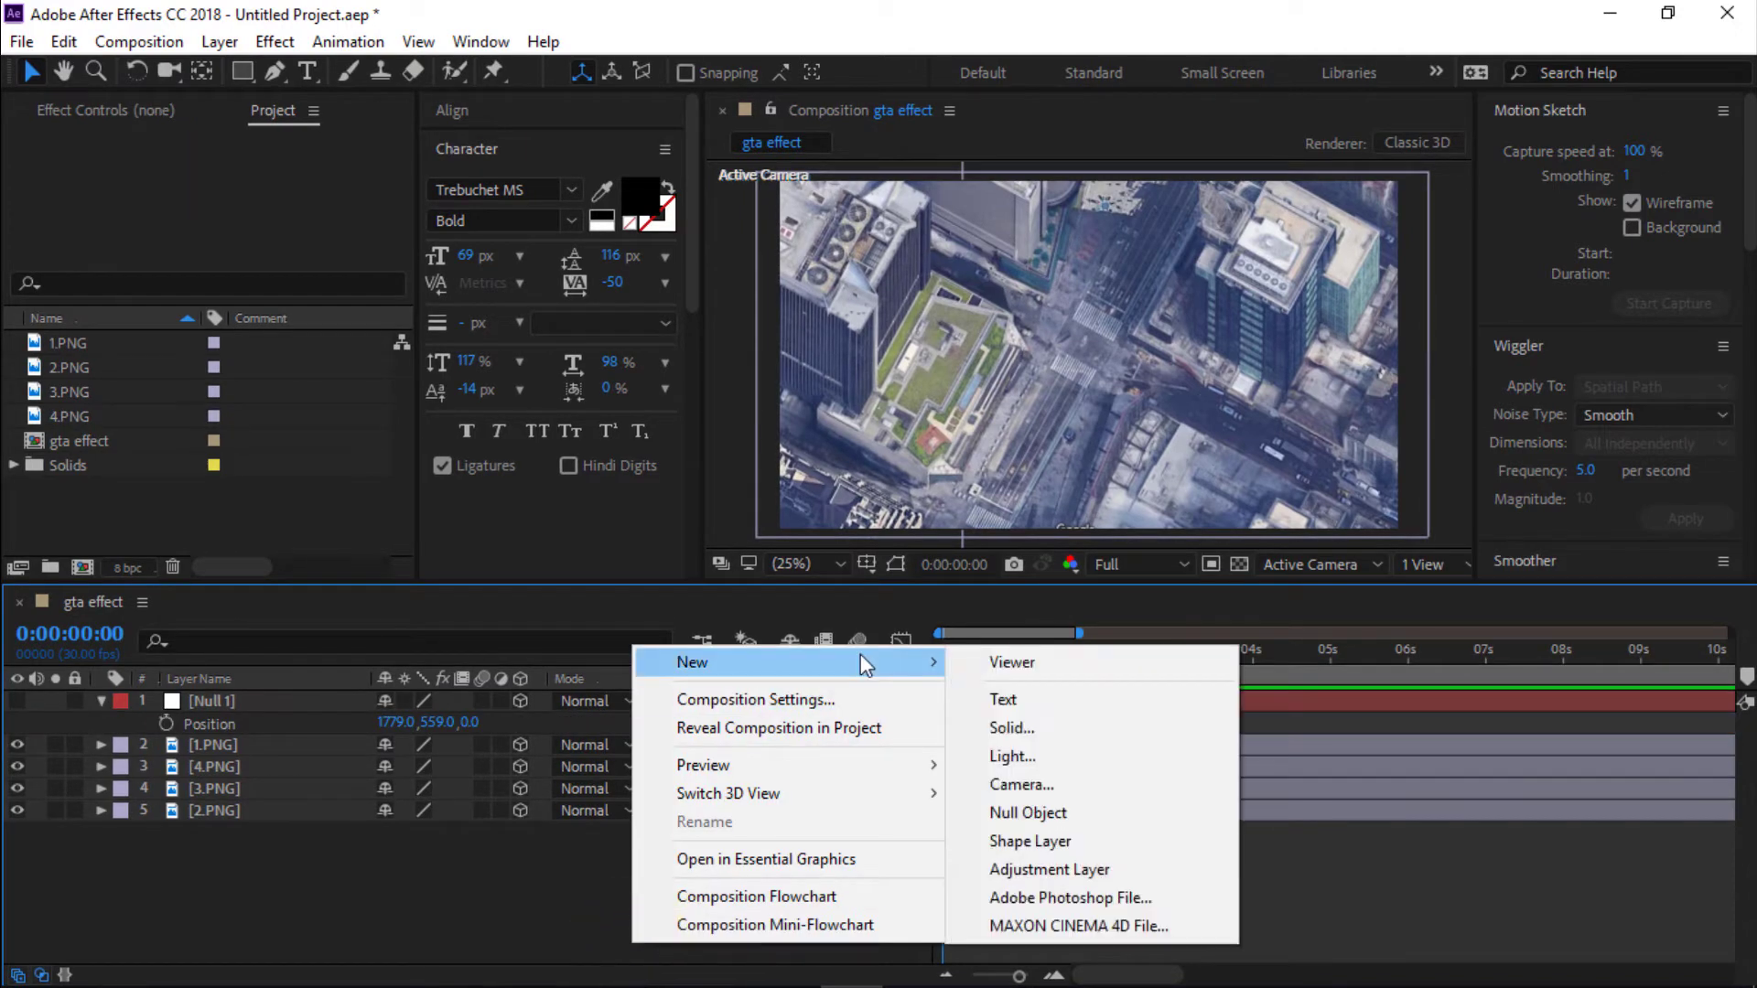
pyautogui.click(1062, 788)
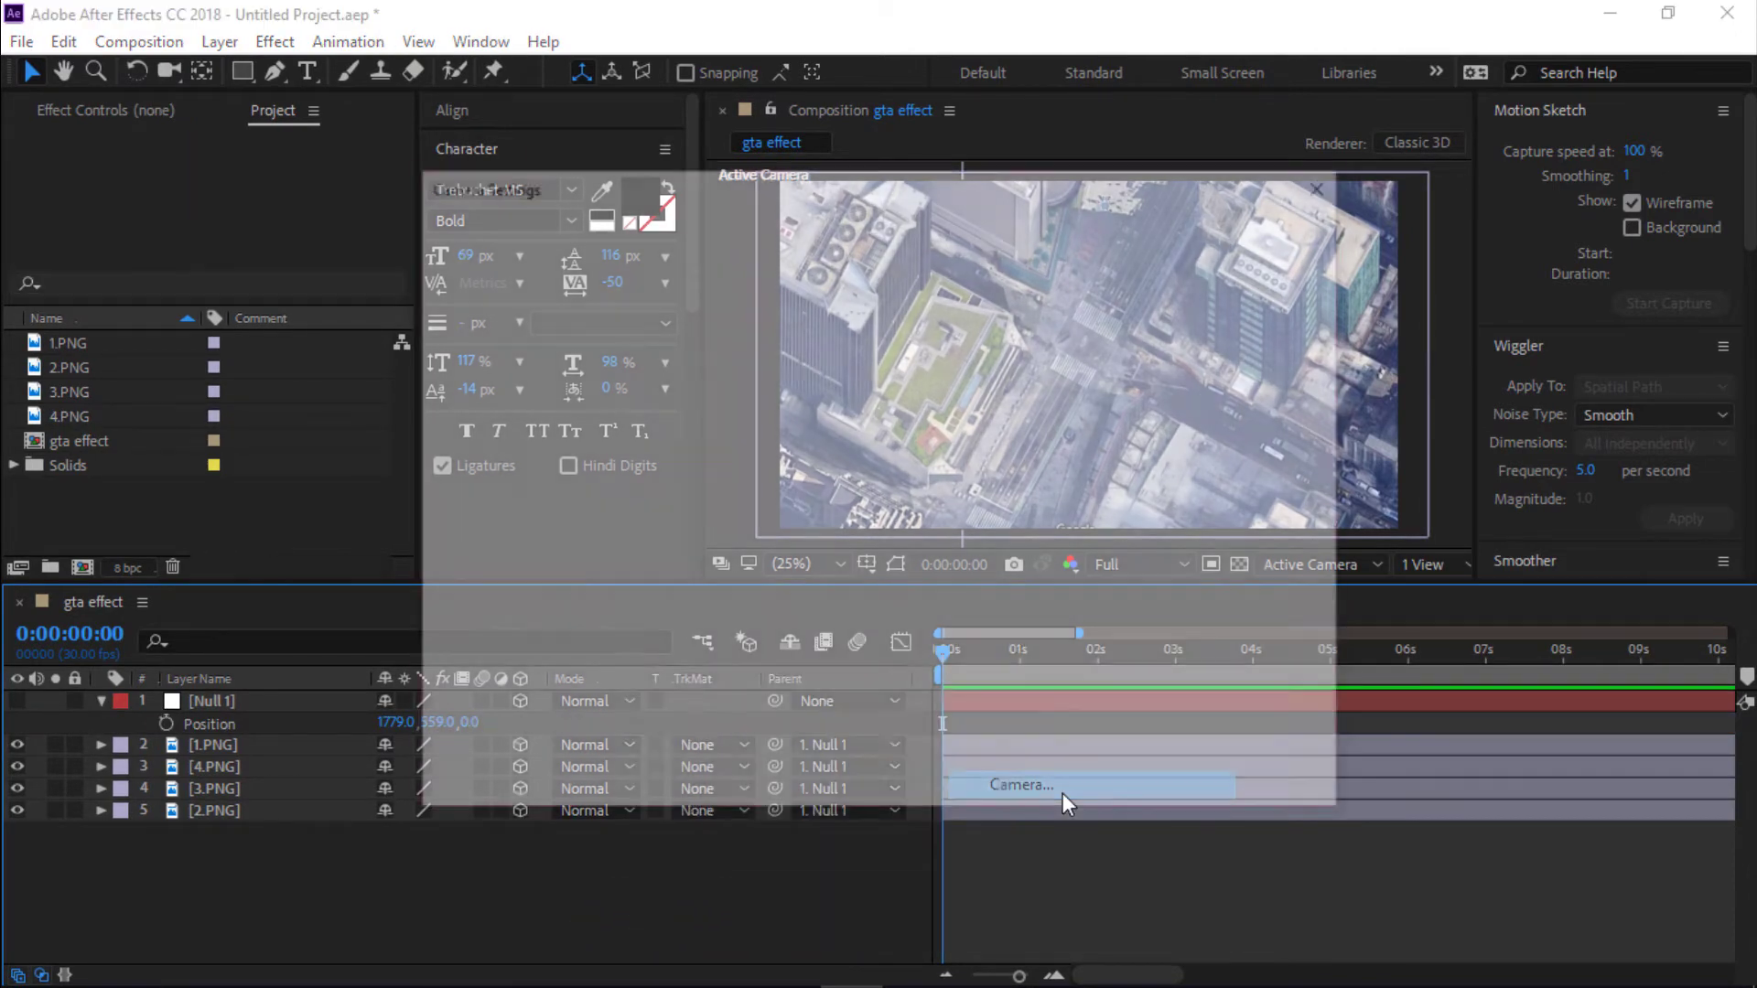
pyautogui.click(1135, 783)
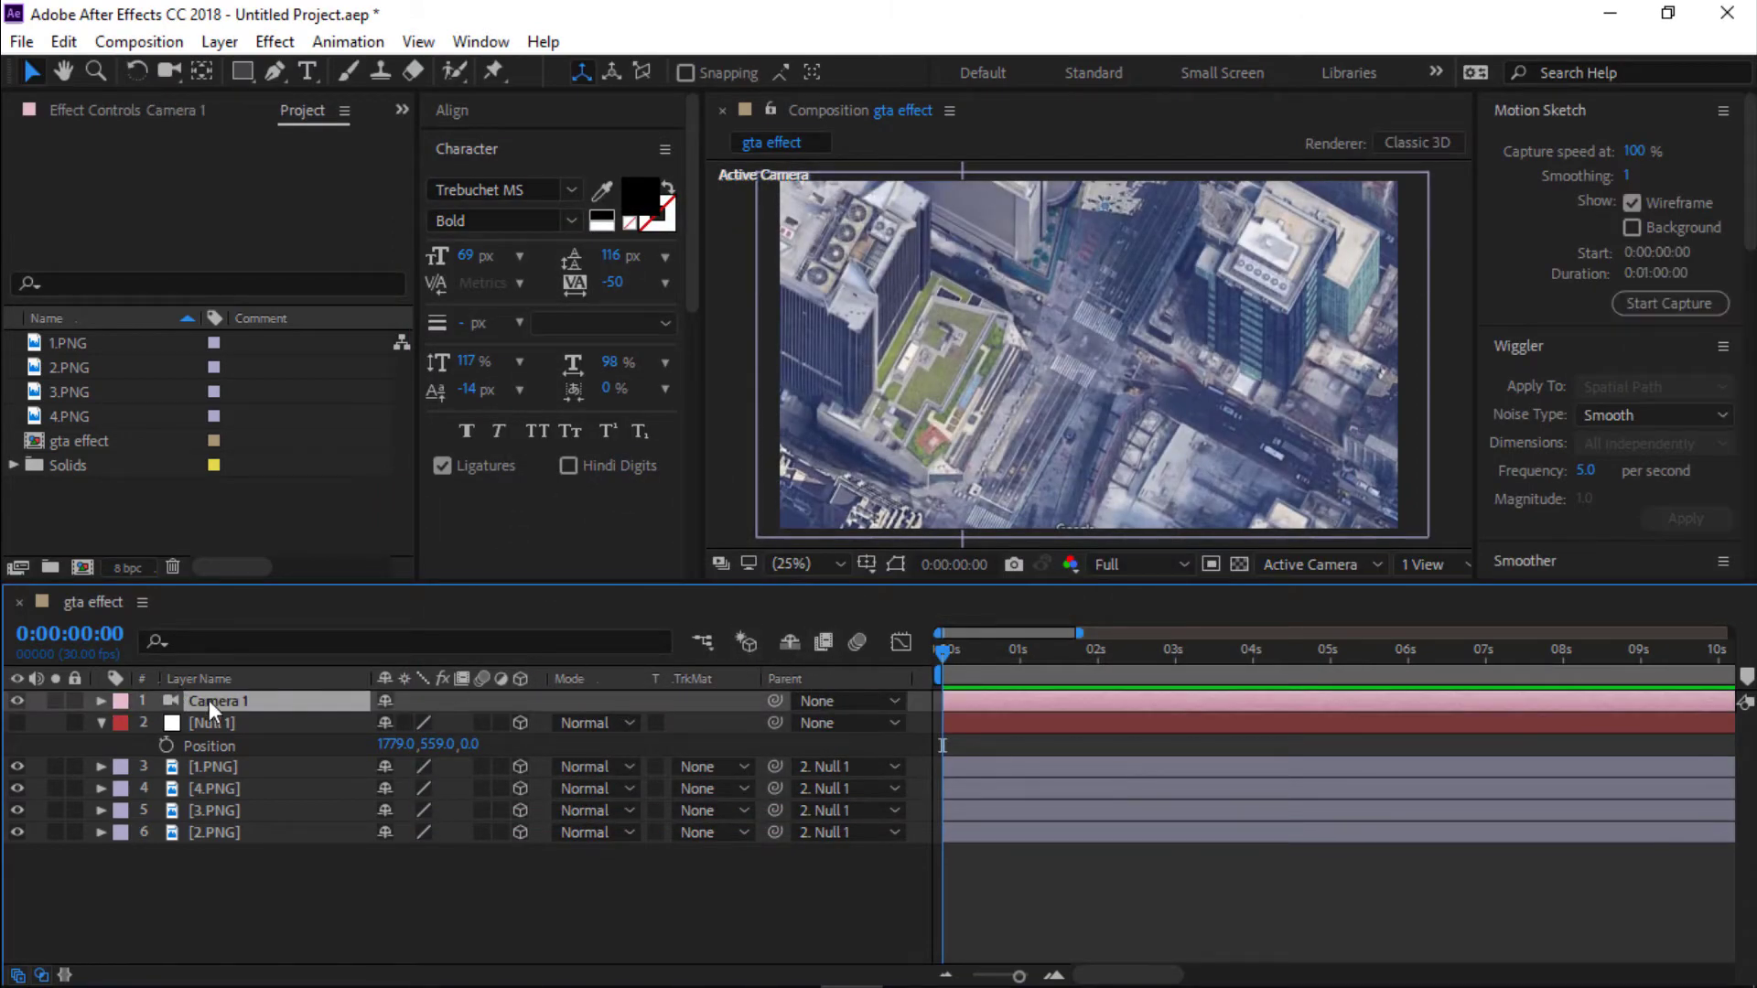
pyautogui.press('p')
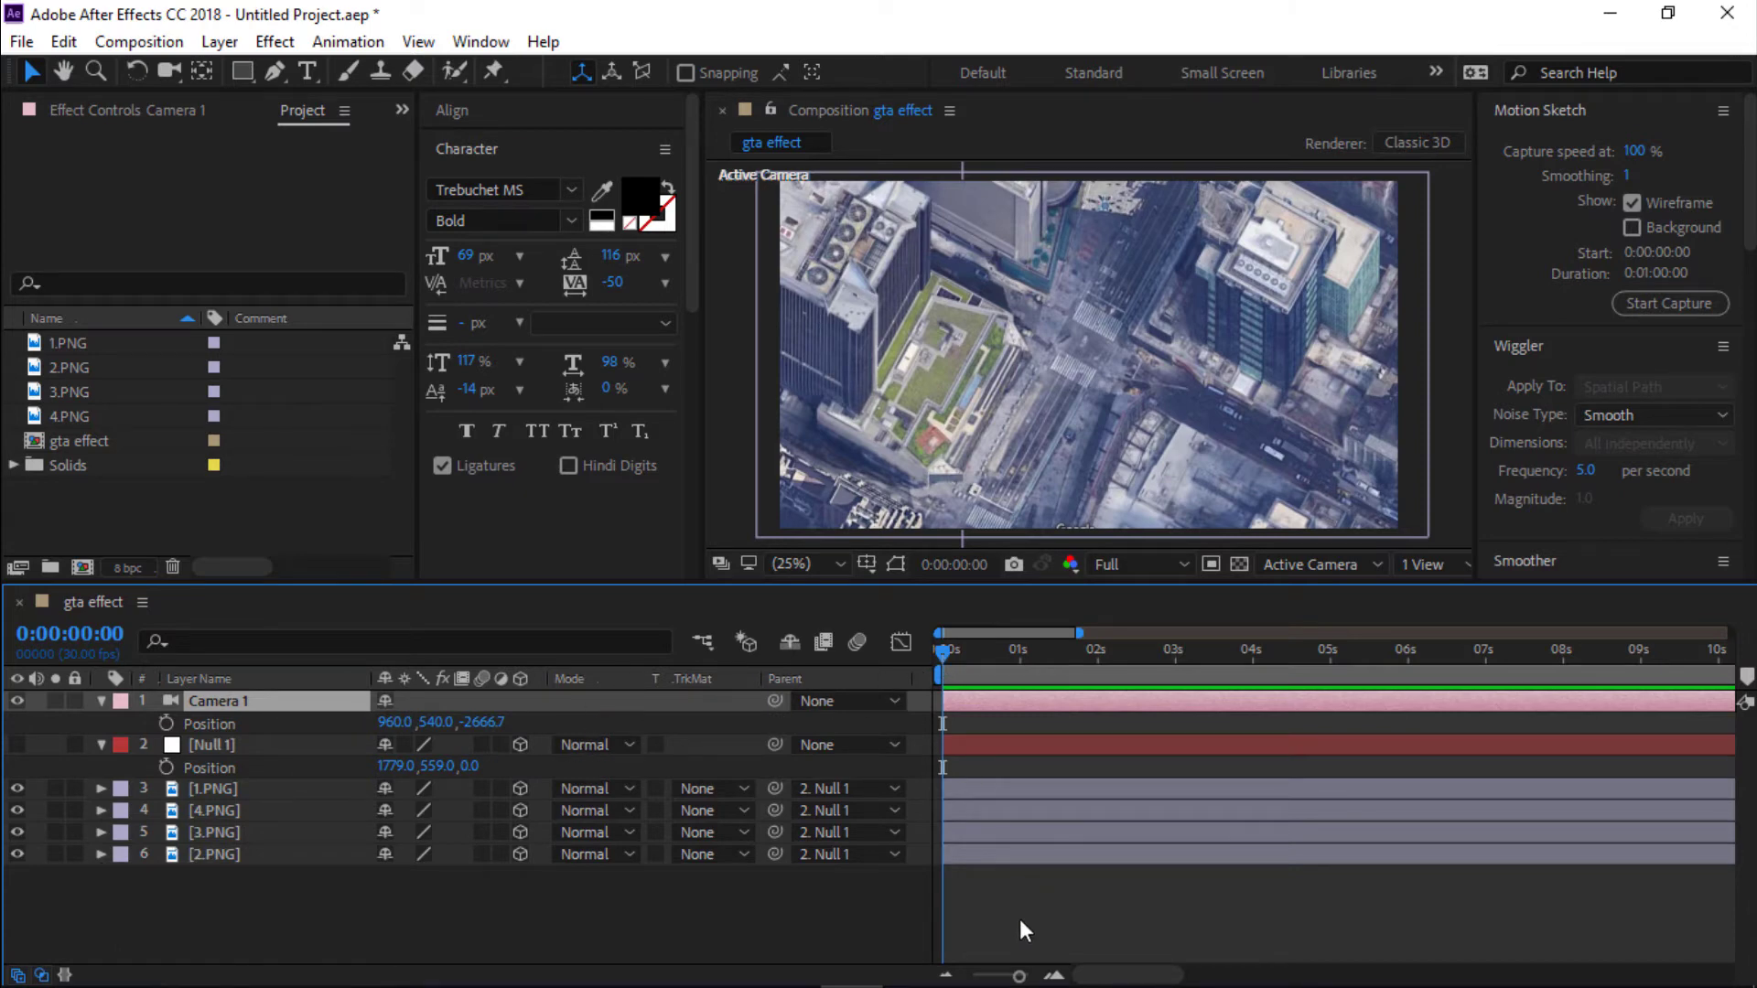
# At 1 second, set position keyframes on Camera 1 and Null 1.
pyautogui.moveTo(1019, 976); pyautogui.dragTo(1027, 975)
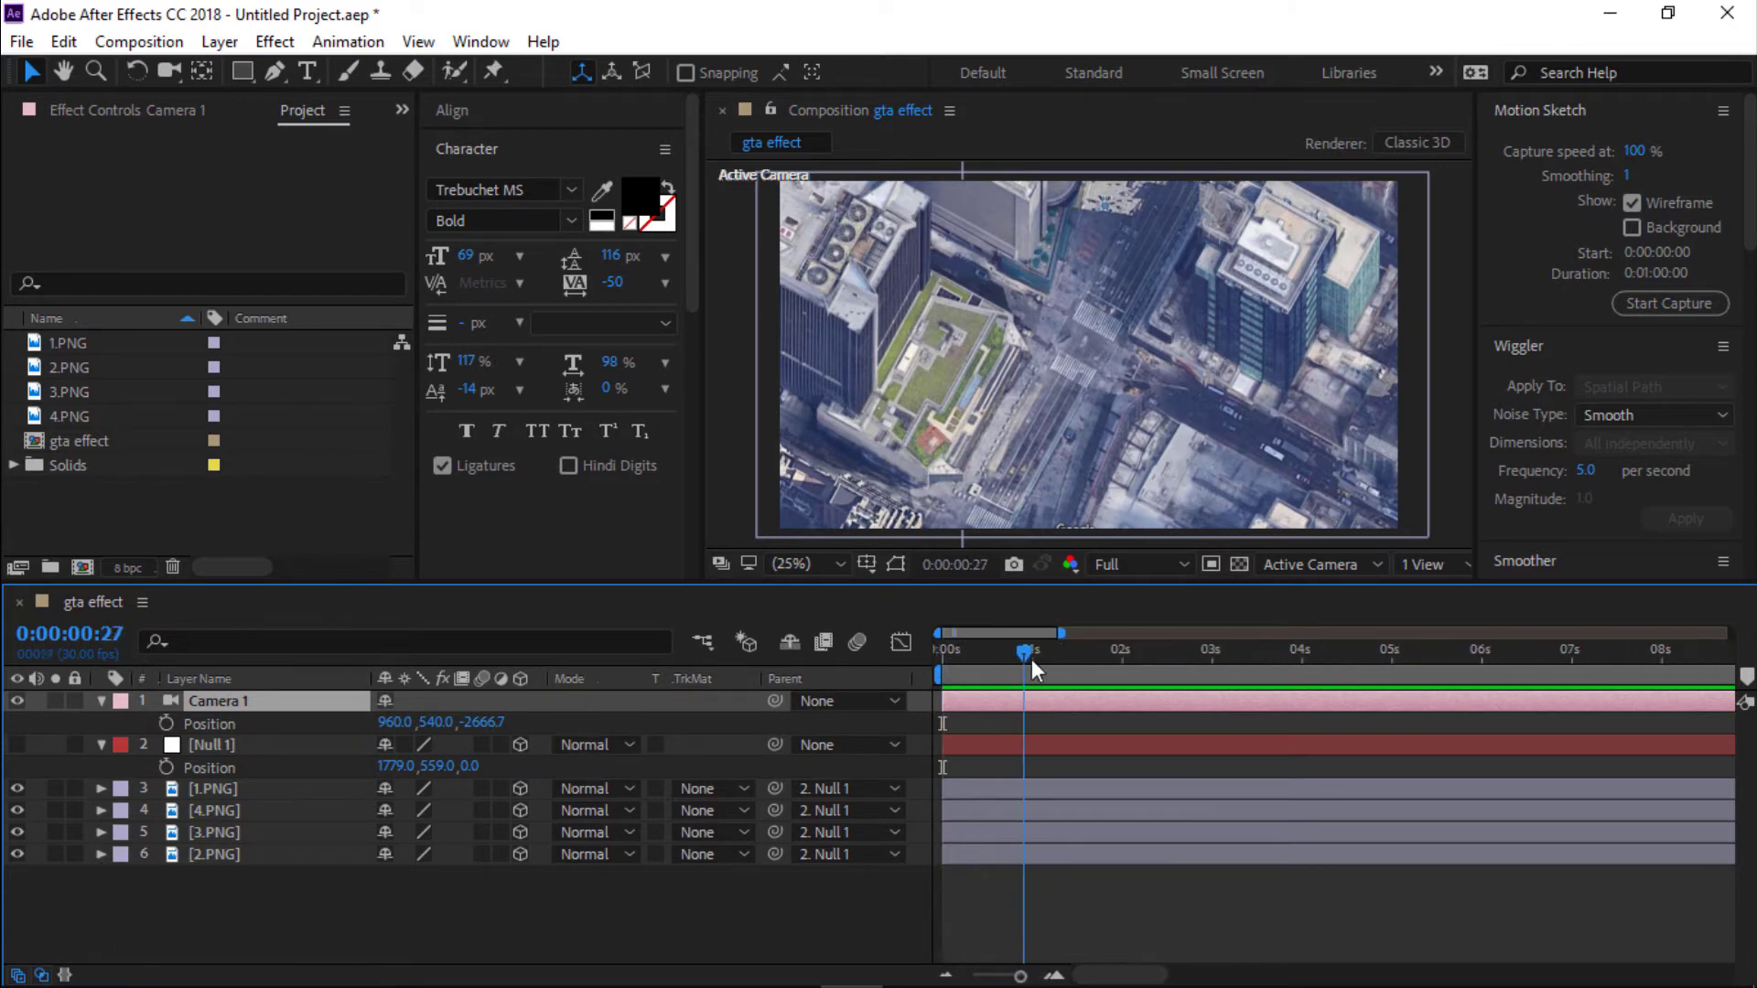
pyautogui.moveTo(1031, 659); pyautogui.dragTo(1035, 659)
pyautogui.click(166, 768)
pyautogui.click(167, 723)
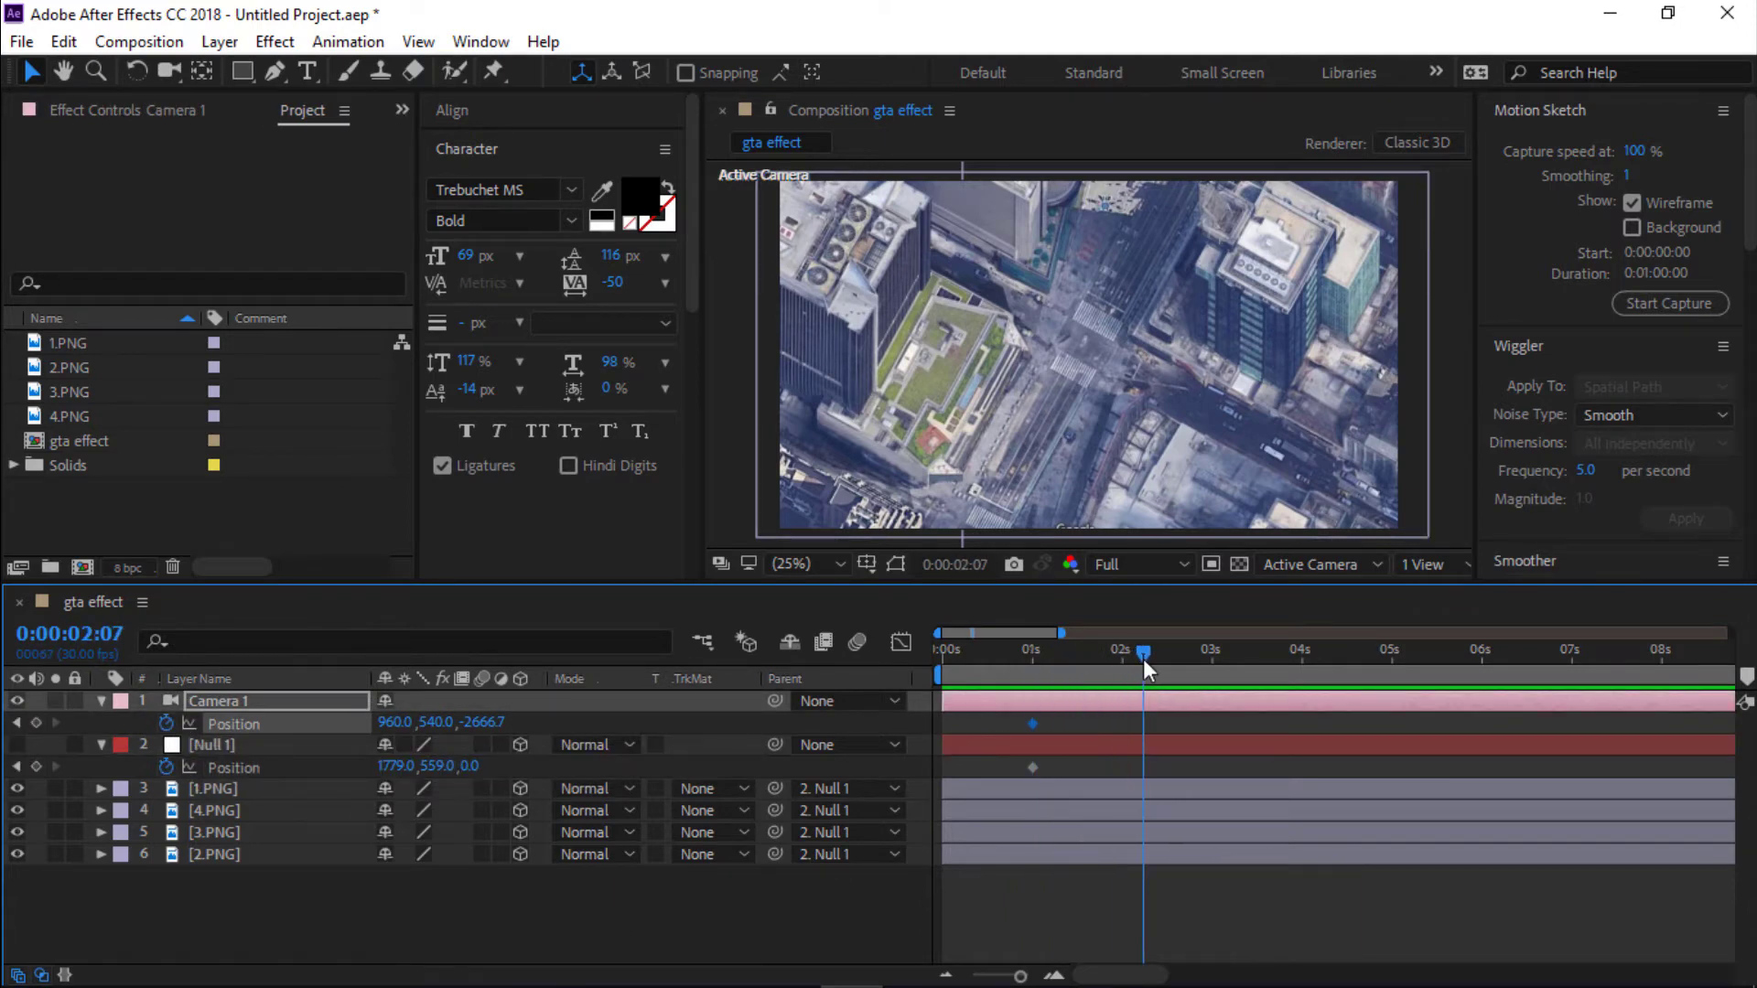
# Keyframe Camera 1's depth at 1:29 and 3:14, pulling back to -16435.
pyautogui.moveTo(1143, 659); pyautogui.dragTo(1122, 660)
pyautogui.moveTo(484, 722); pyautogui.dragTo(494, 735)
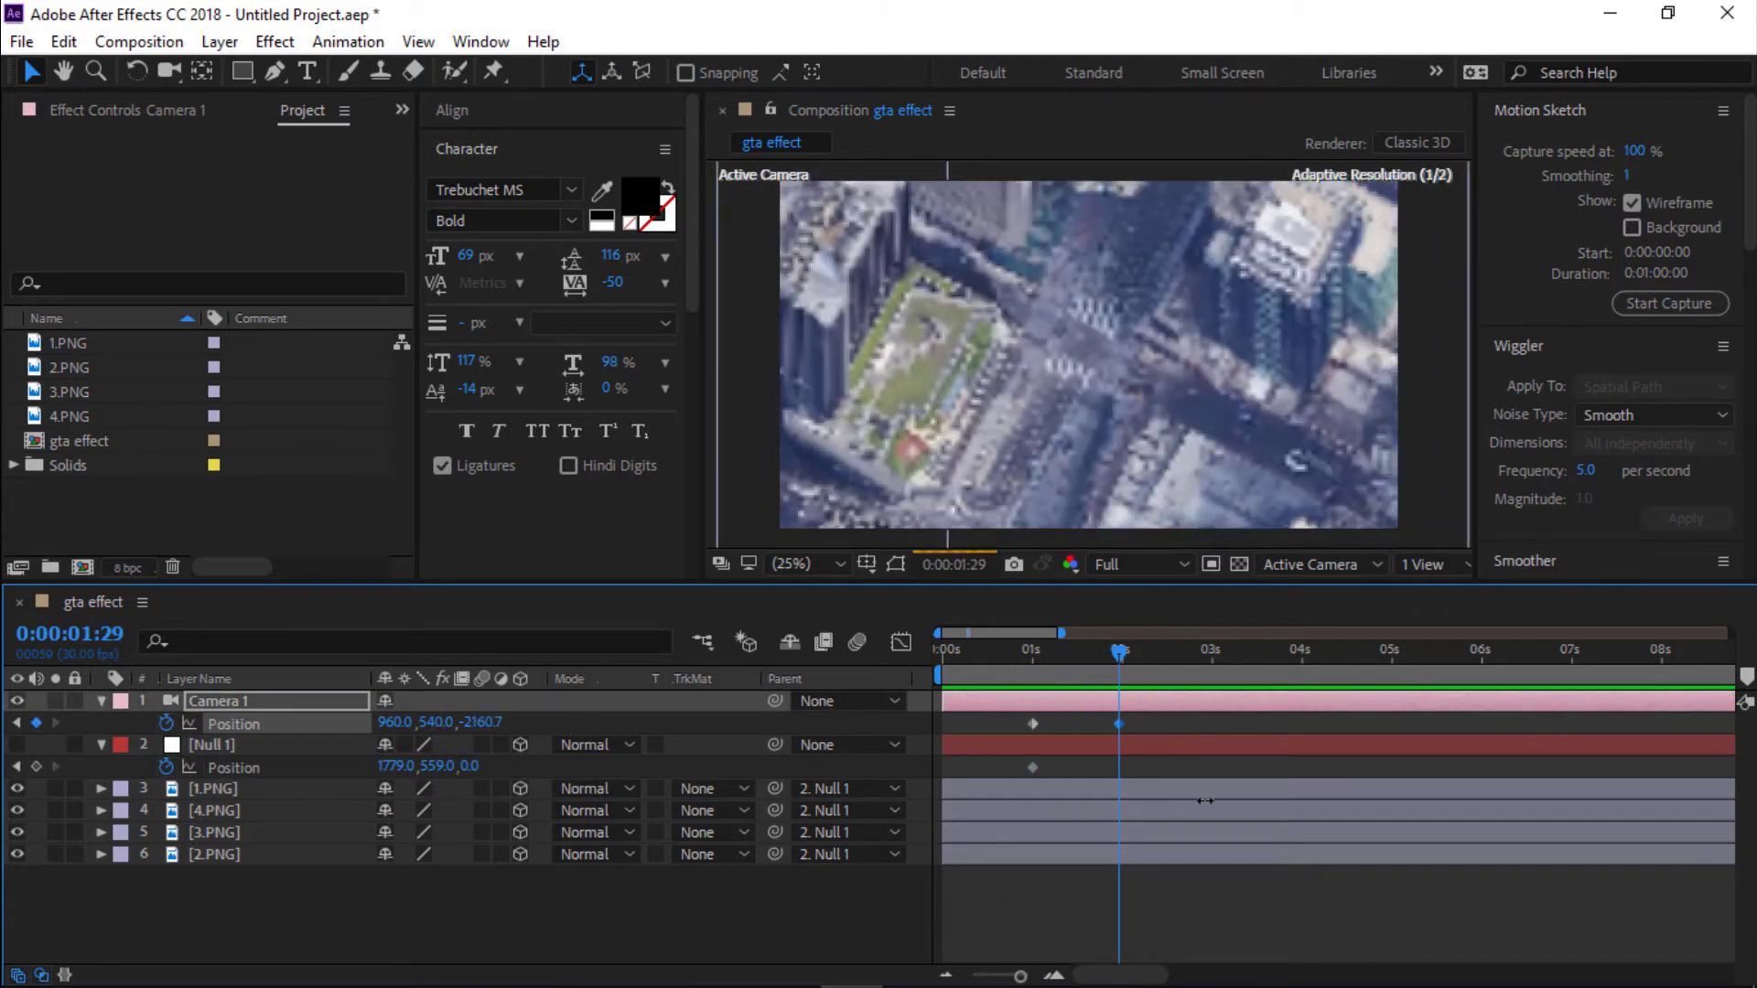
pyautogui.moveTo(494, 734); pyautogui.dragTo(475, 725)
pyautogui.click(475, 722)
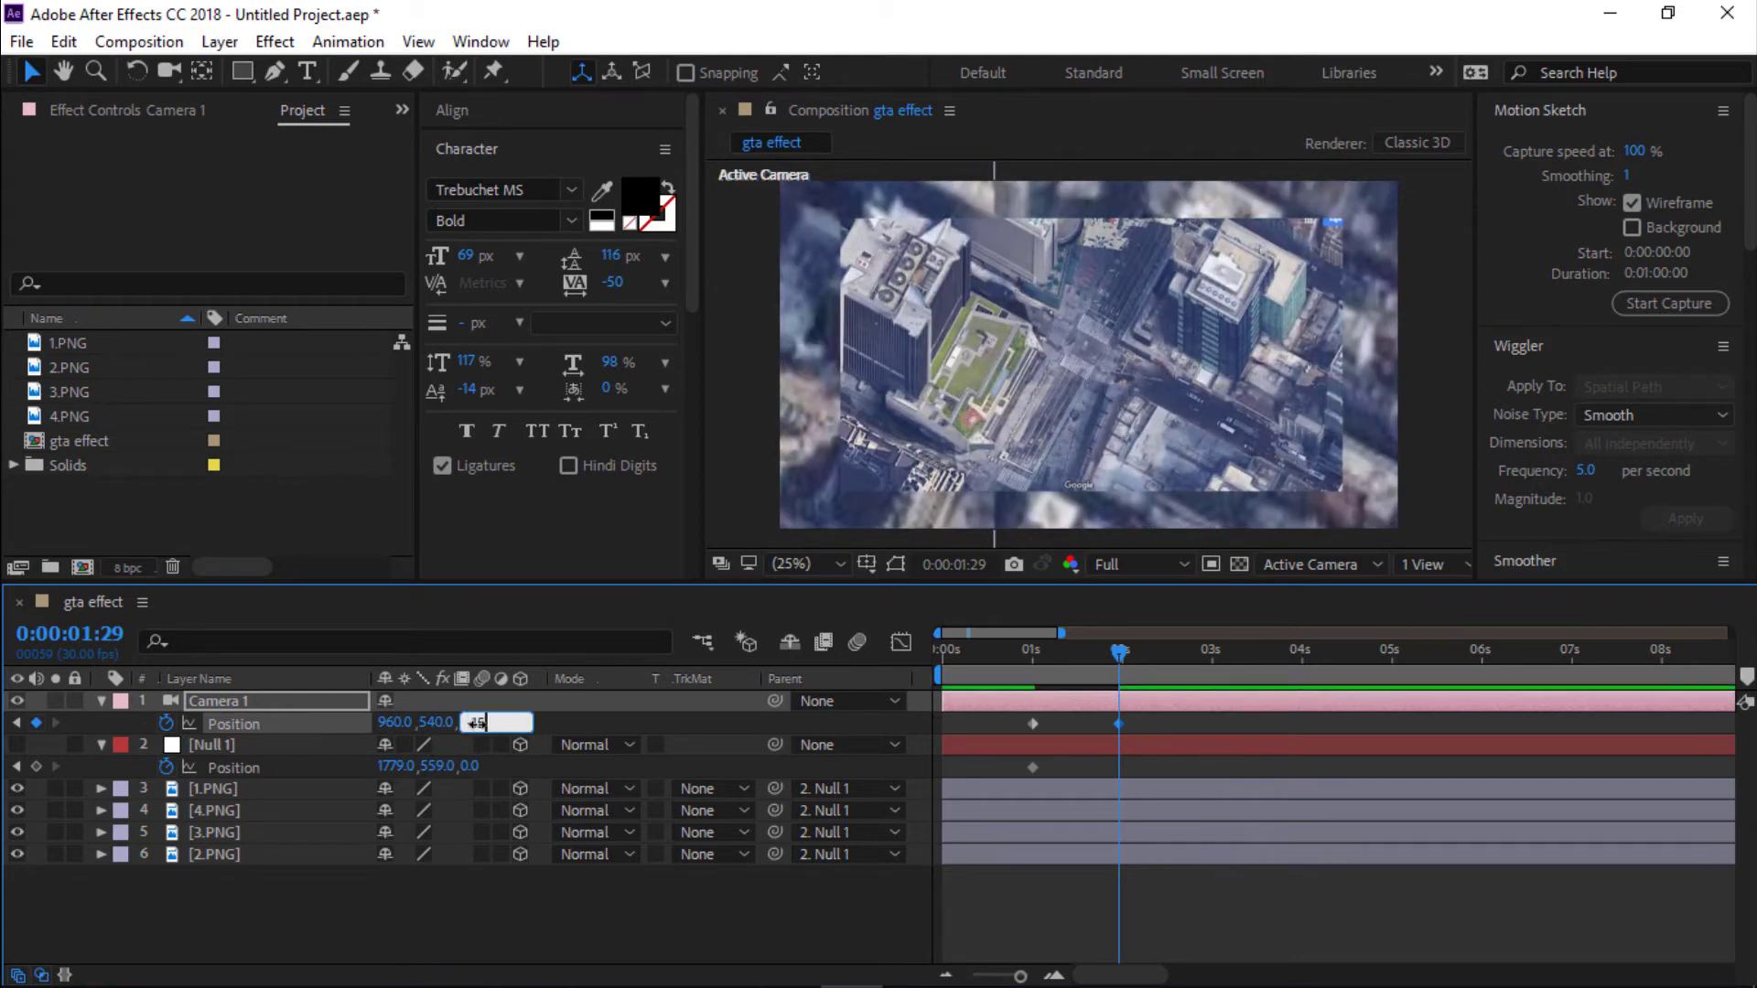
pyautogui.write('-3300')
pyautogui.press('Return')
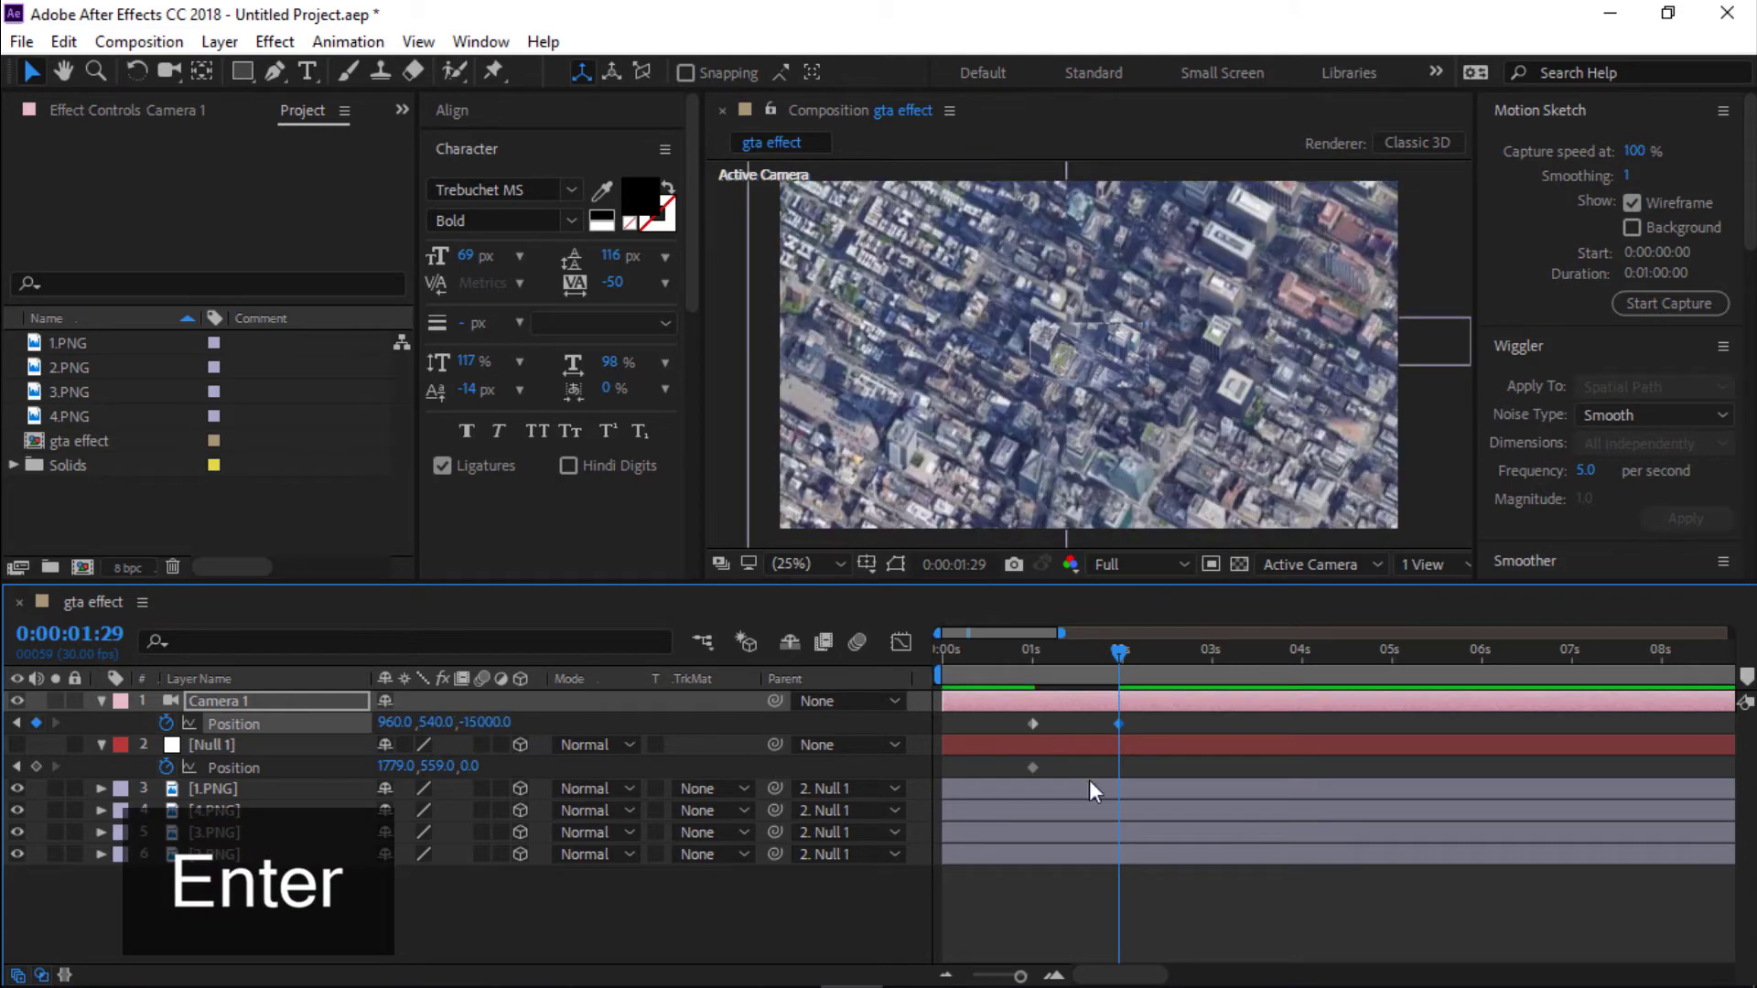
pyautogui.click(478, 741)
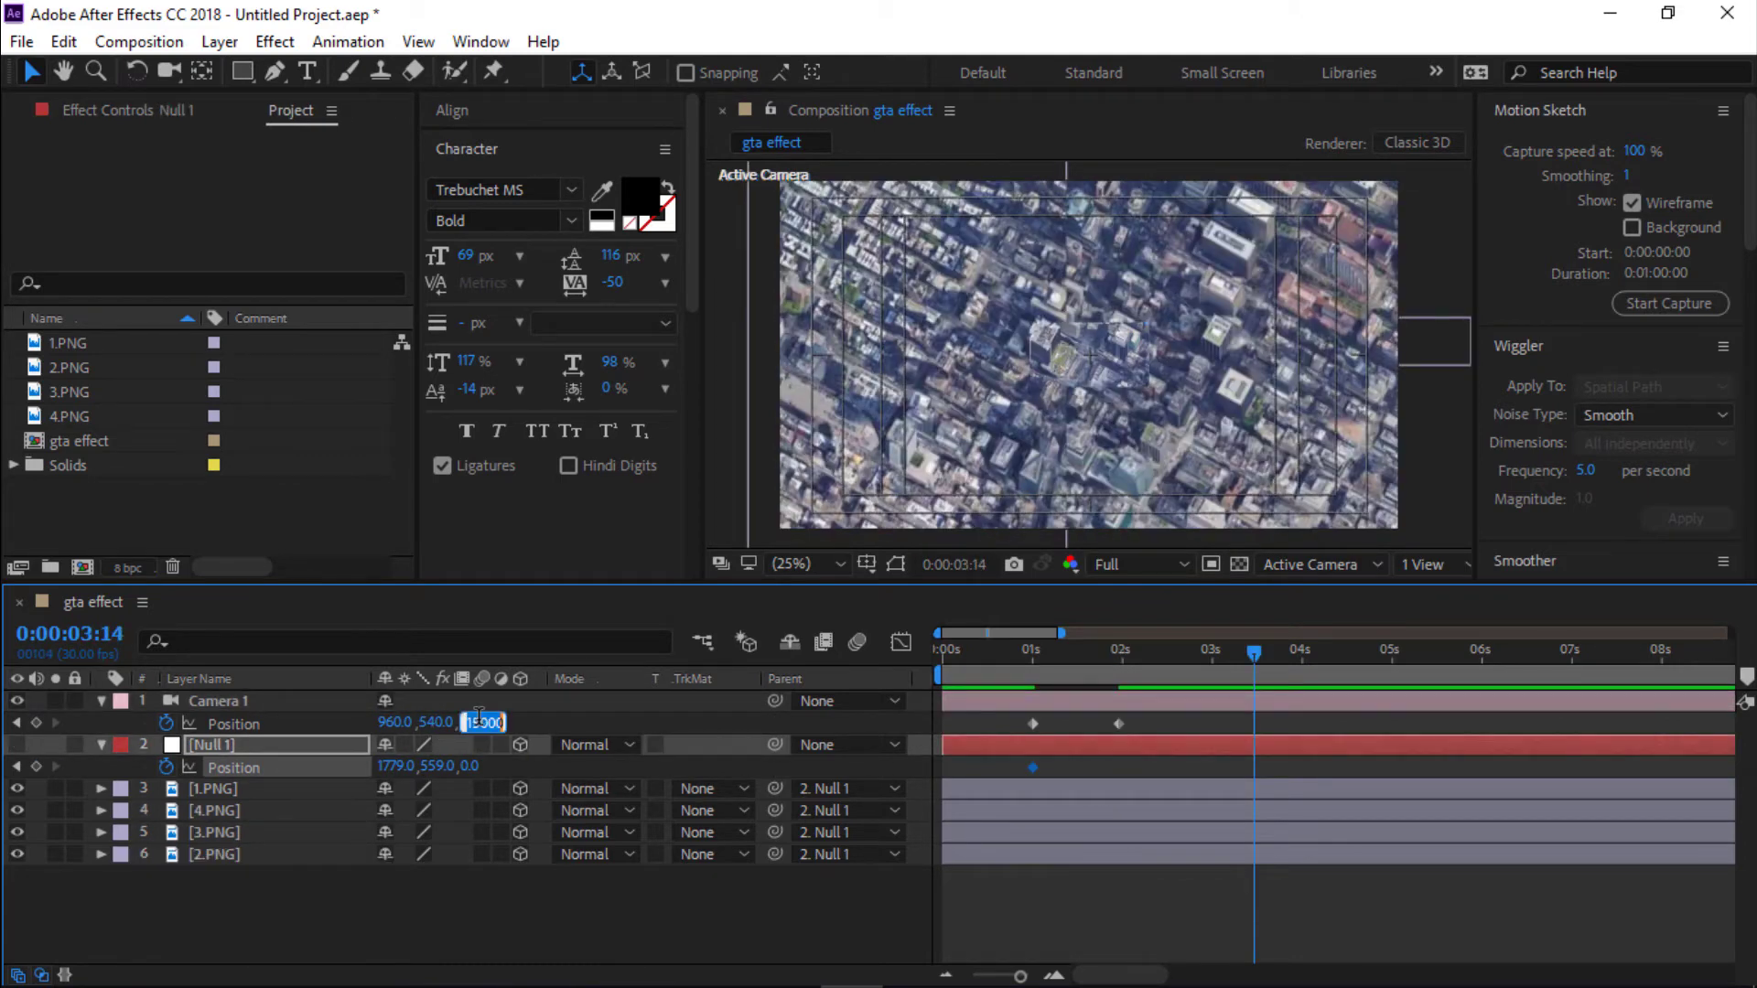
pyautogui.press('Return')
pyautogui.moveTo(465, 727); pyautogui.dragTo(509, 733)
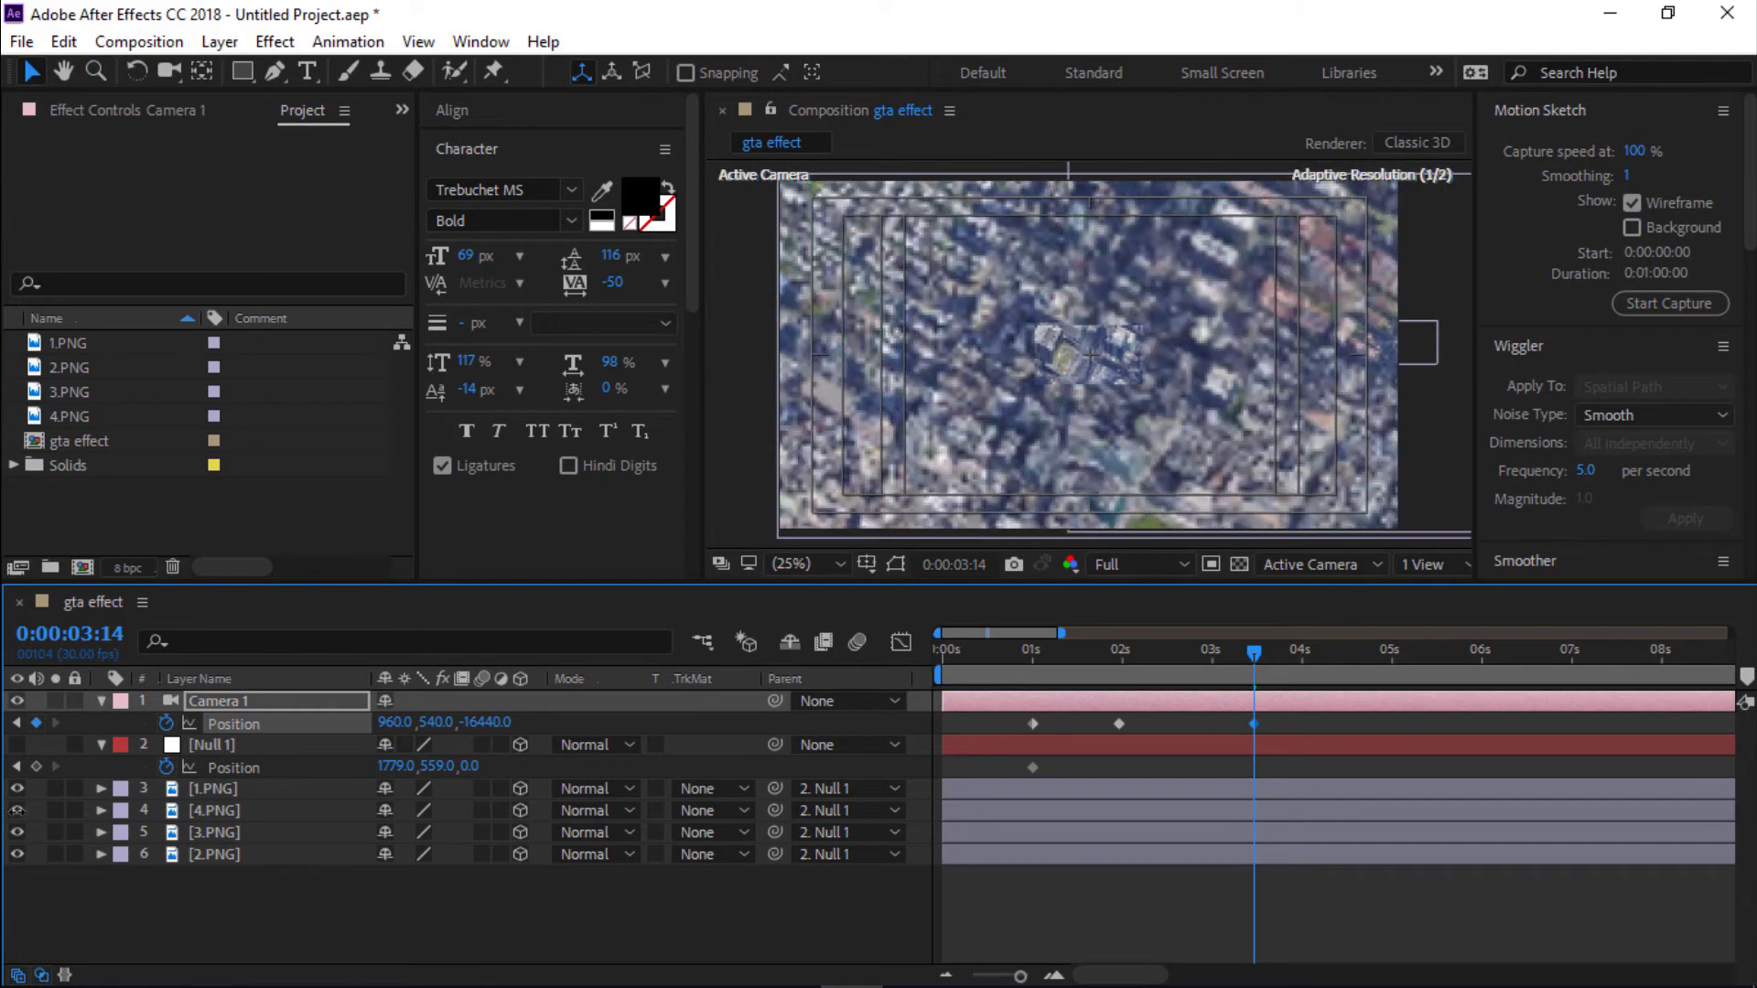
# At 4:00 set Null 1's X to -4013, then move its first keyframe to about 3:11.
pyautogui.moveTo(1101, 671); pyautogui.dragTo(1058, 675)
pyautogui.click(1307, 660)
pyautogui.moveTo(1306, 661); pyautogui.dragTo(1301, 661)
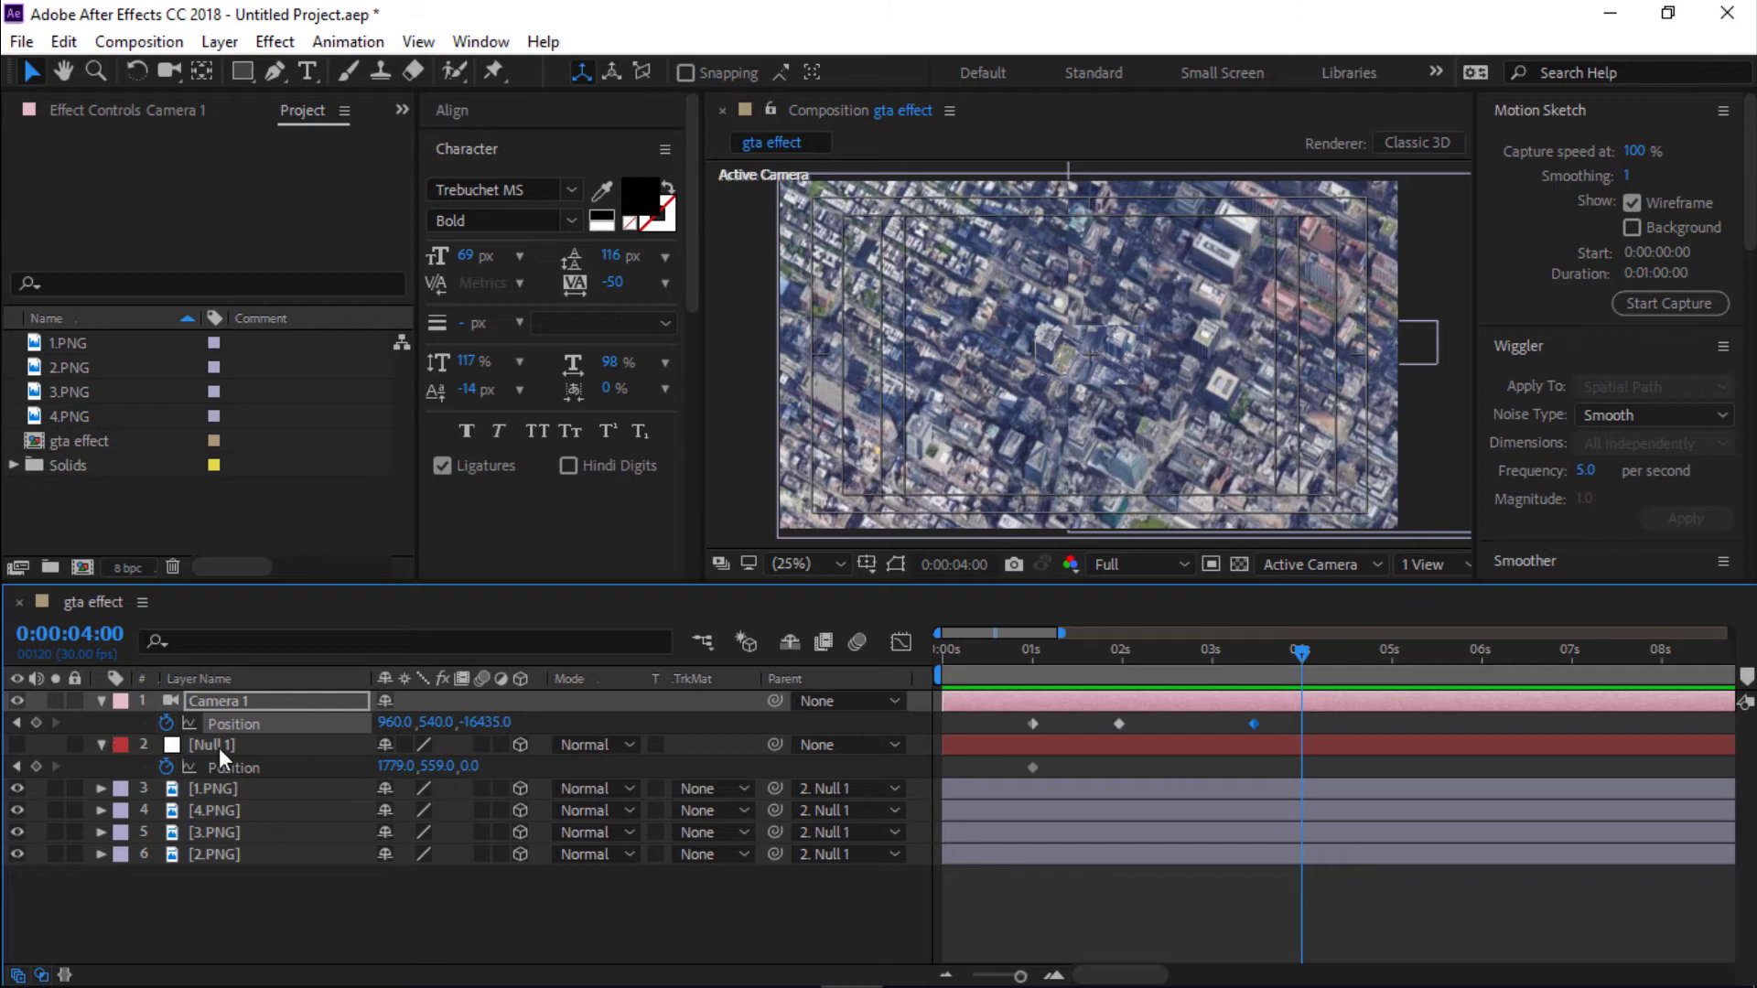
pyautogui.moveTo(1298, 654); pyautogui.dragTo(1300, 653)
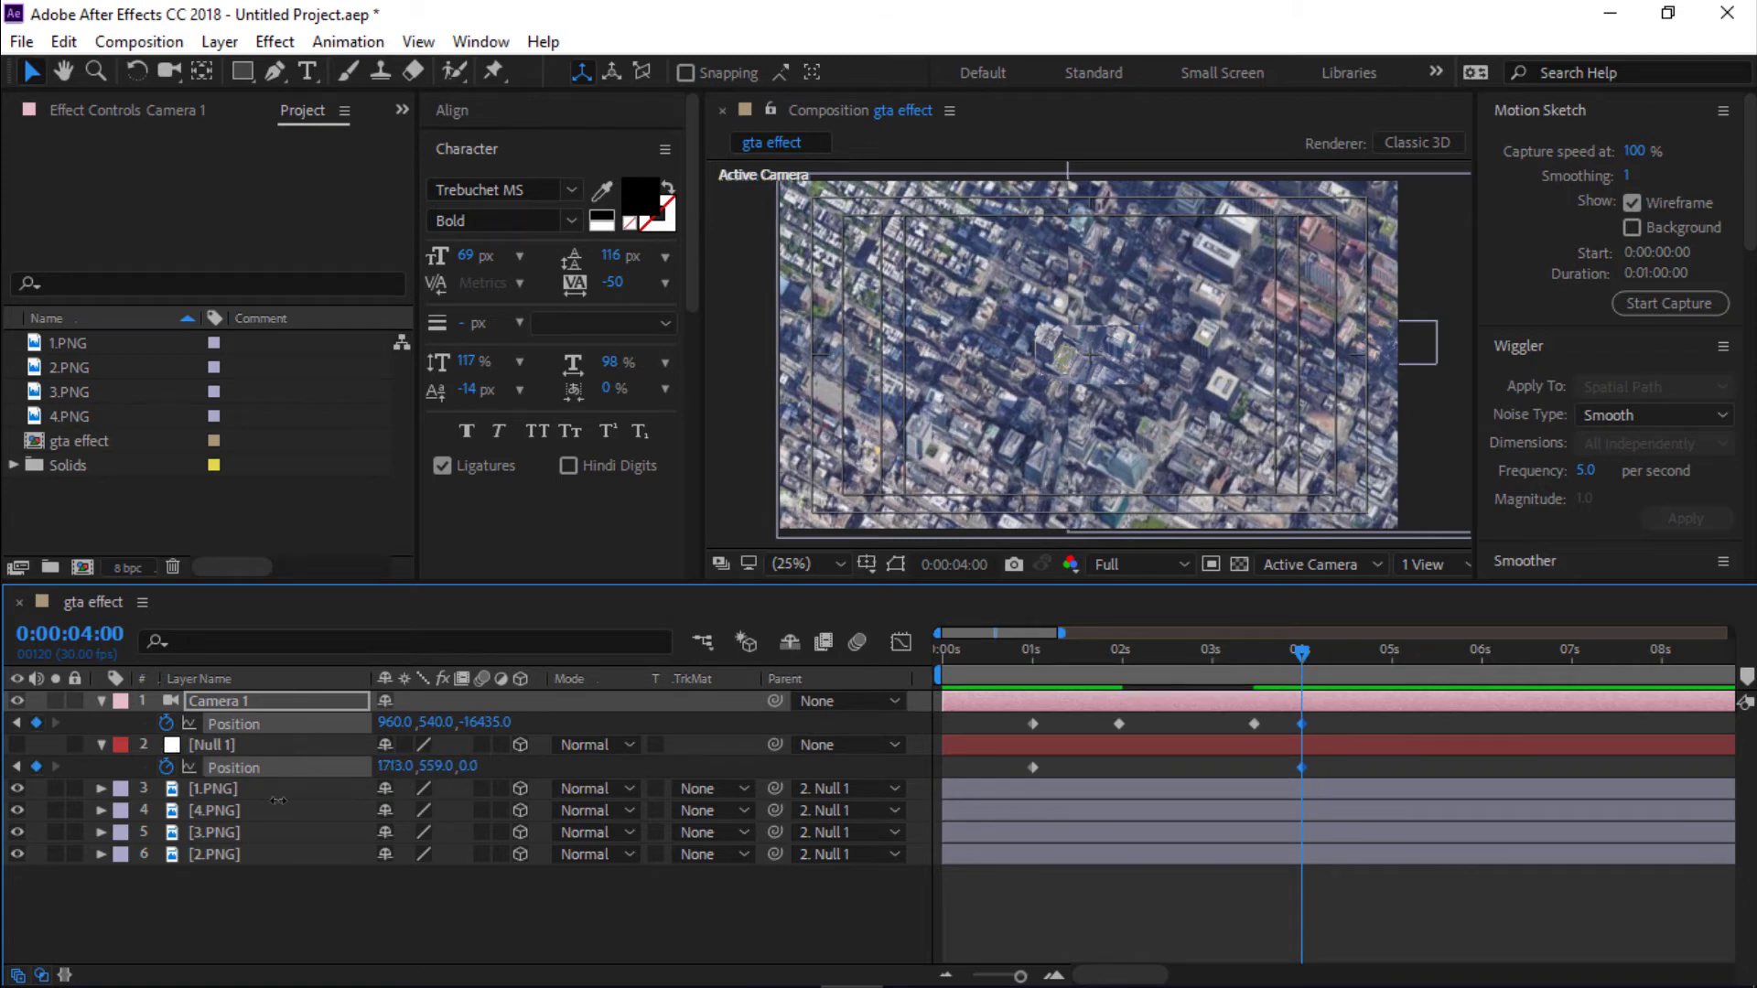
pyautogui.moveTo(403, 769); pyautogui.dragTo(382, 769)
pyautogui.click(395, 766)
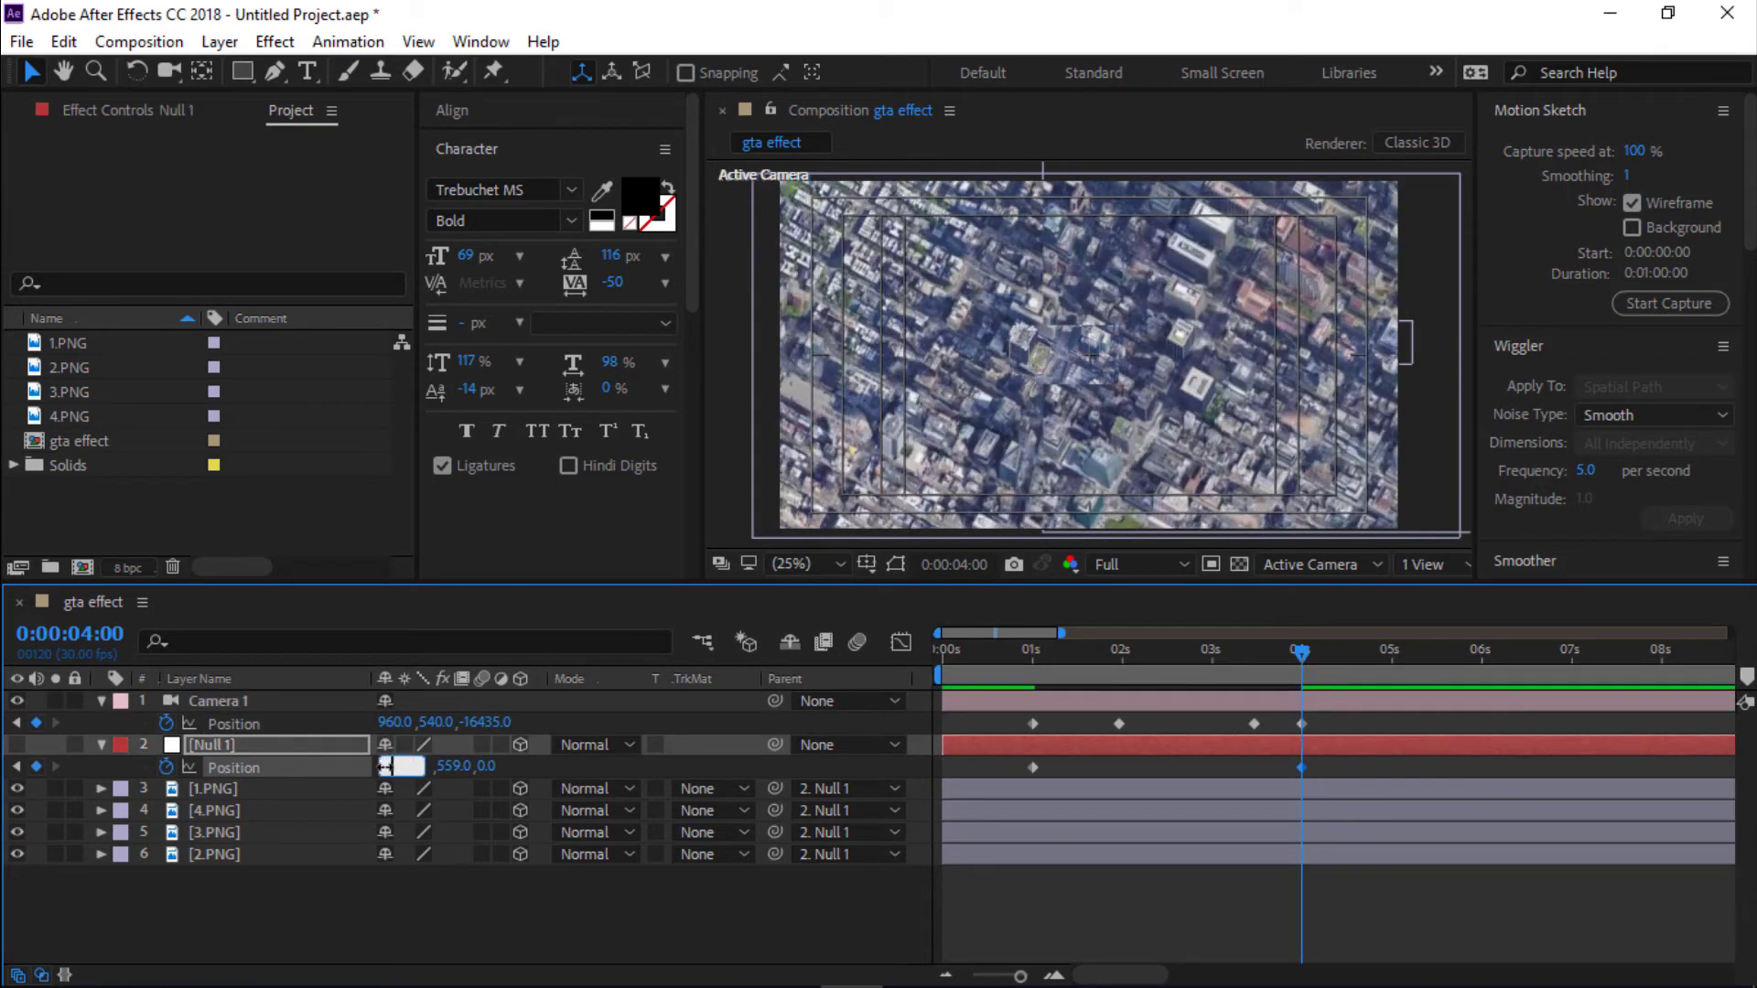
pyautogui.write('-3500')
pyautogui.press('Return')
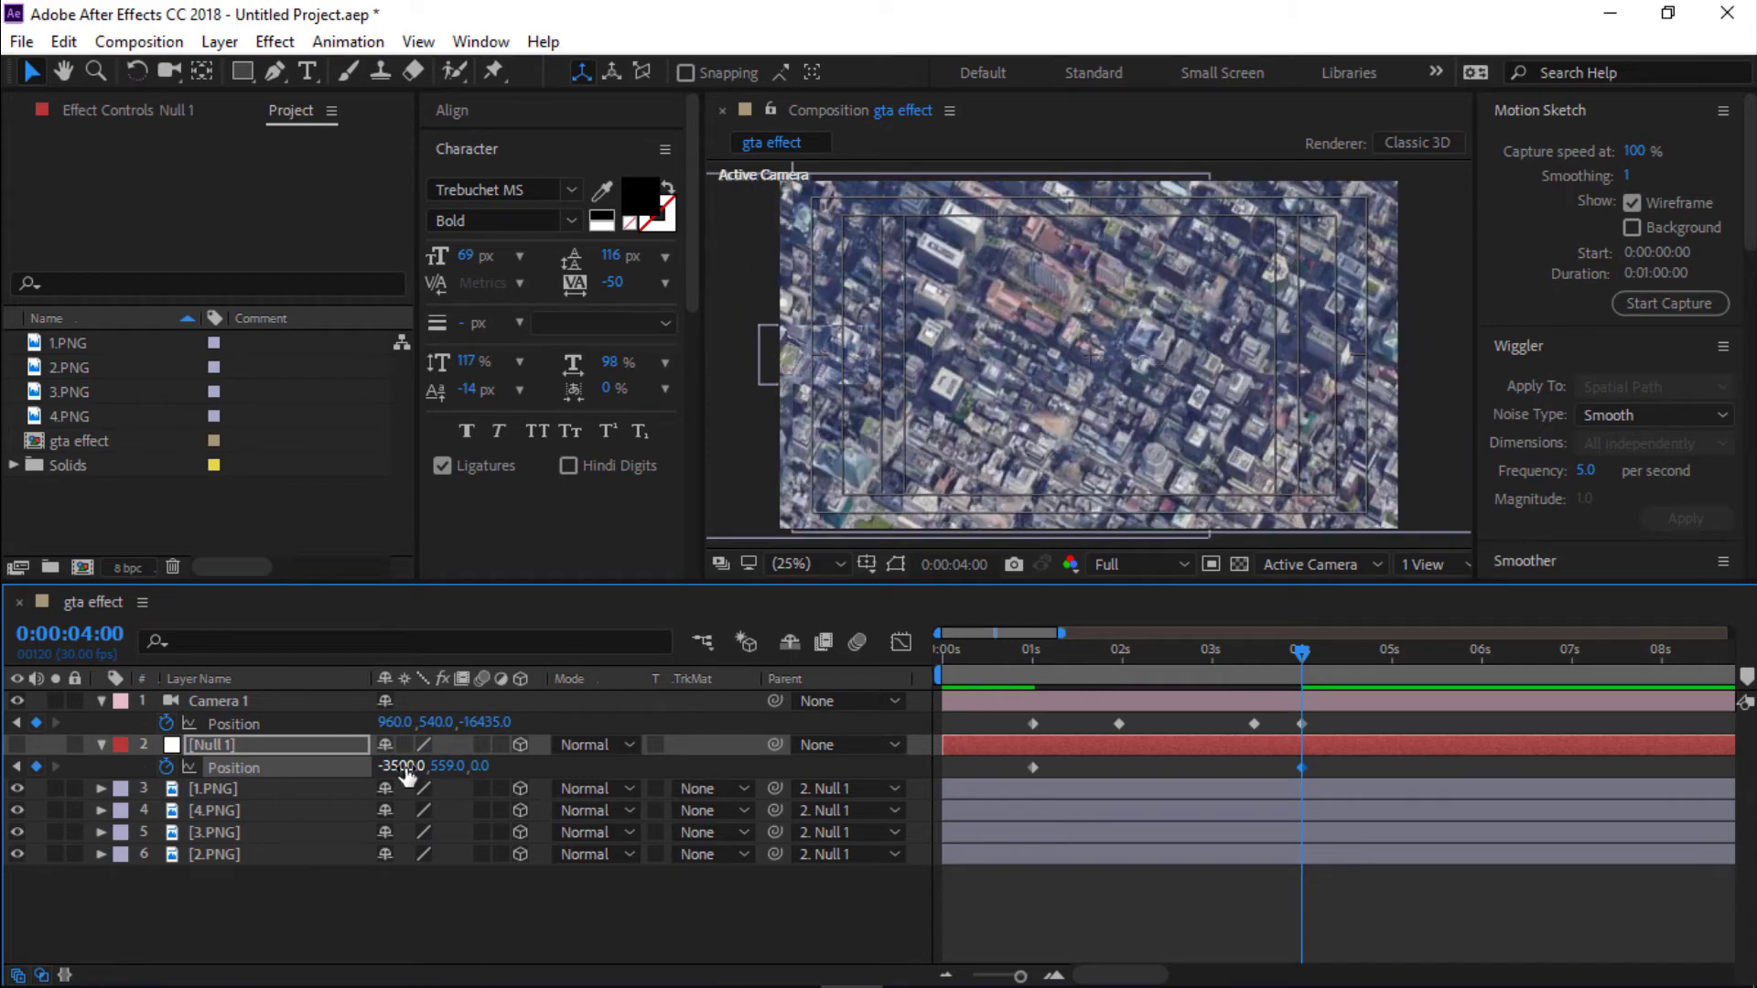
pyautogui.moveTo(404, 772); pyautogui.dragTo(1142, 835)
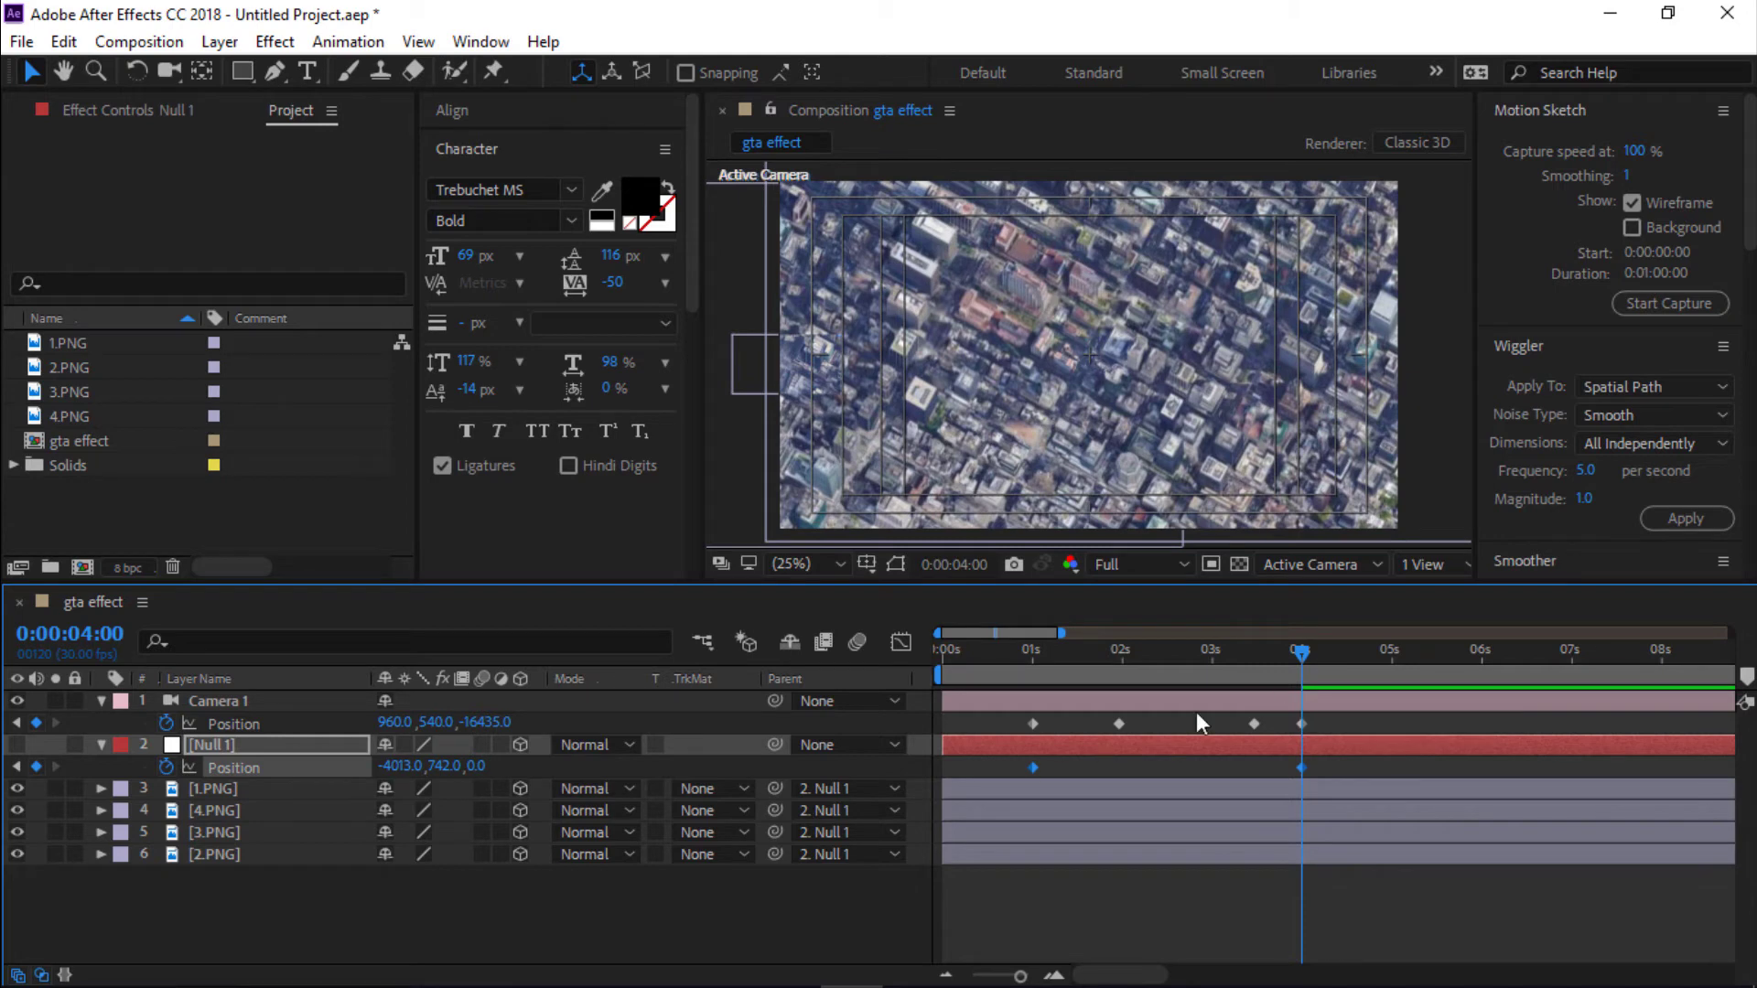
pyautogui.moveTo(1036, 767); pyautogui.dragTo(1257, 776)
pyautogui.click(1243, 653)
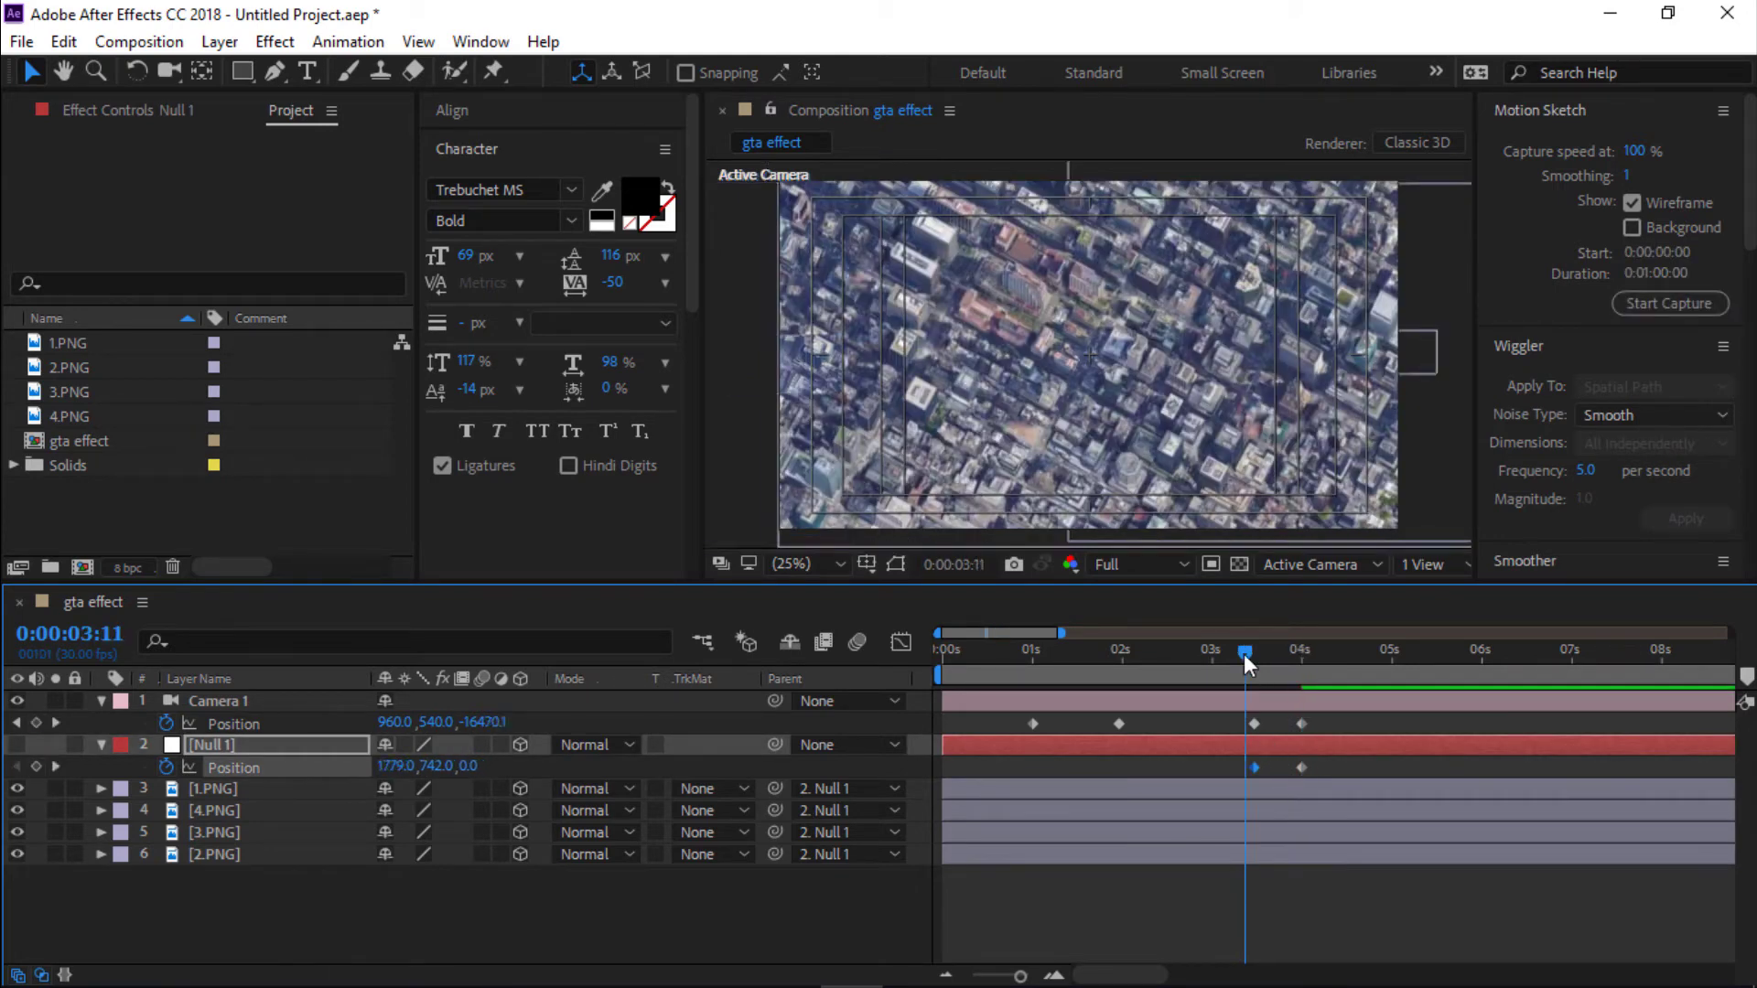
# Key Camera 1's Z depth at 5 seconds and dive it to -1734 at 6 seconds.
pyautogui.moveTo(1243, 653)
pyautogui.mouseDown()
pyautogui.moveTo(1439, 659)
pyautogui.moveTo(1394, 662)
pyautogui.mouseUp()
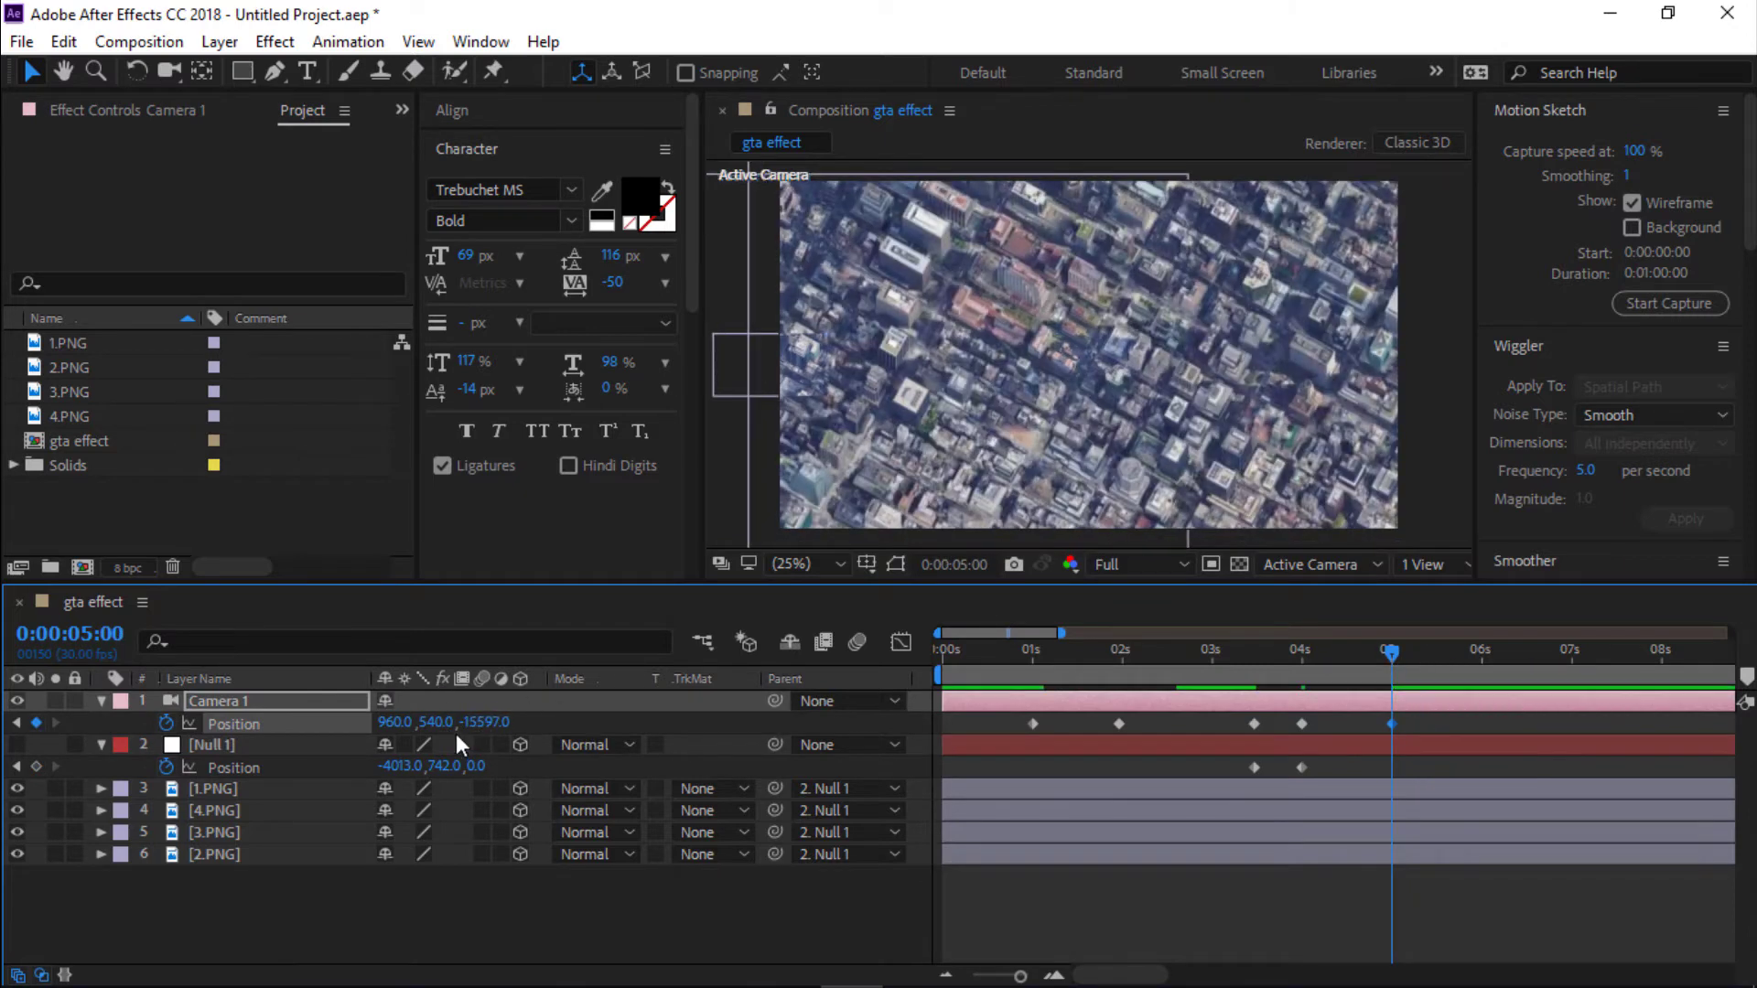
pyautogui.moveTo(480, 731)
pyautogui.mouseDown()
pyautogui.moveTo(1304, 820)
pyautogui.moveTo(594, 768)
pyautogui.mouseUp()
pyautogui.moveTo(480, 722); pyautogui.dragTo(824, 728)
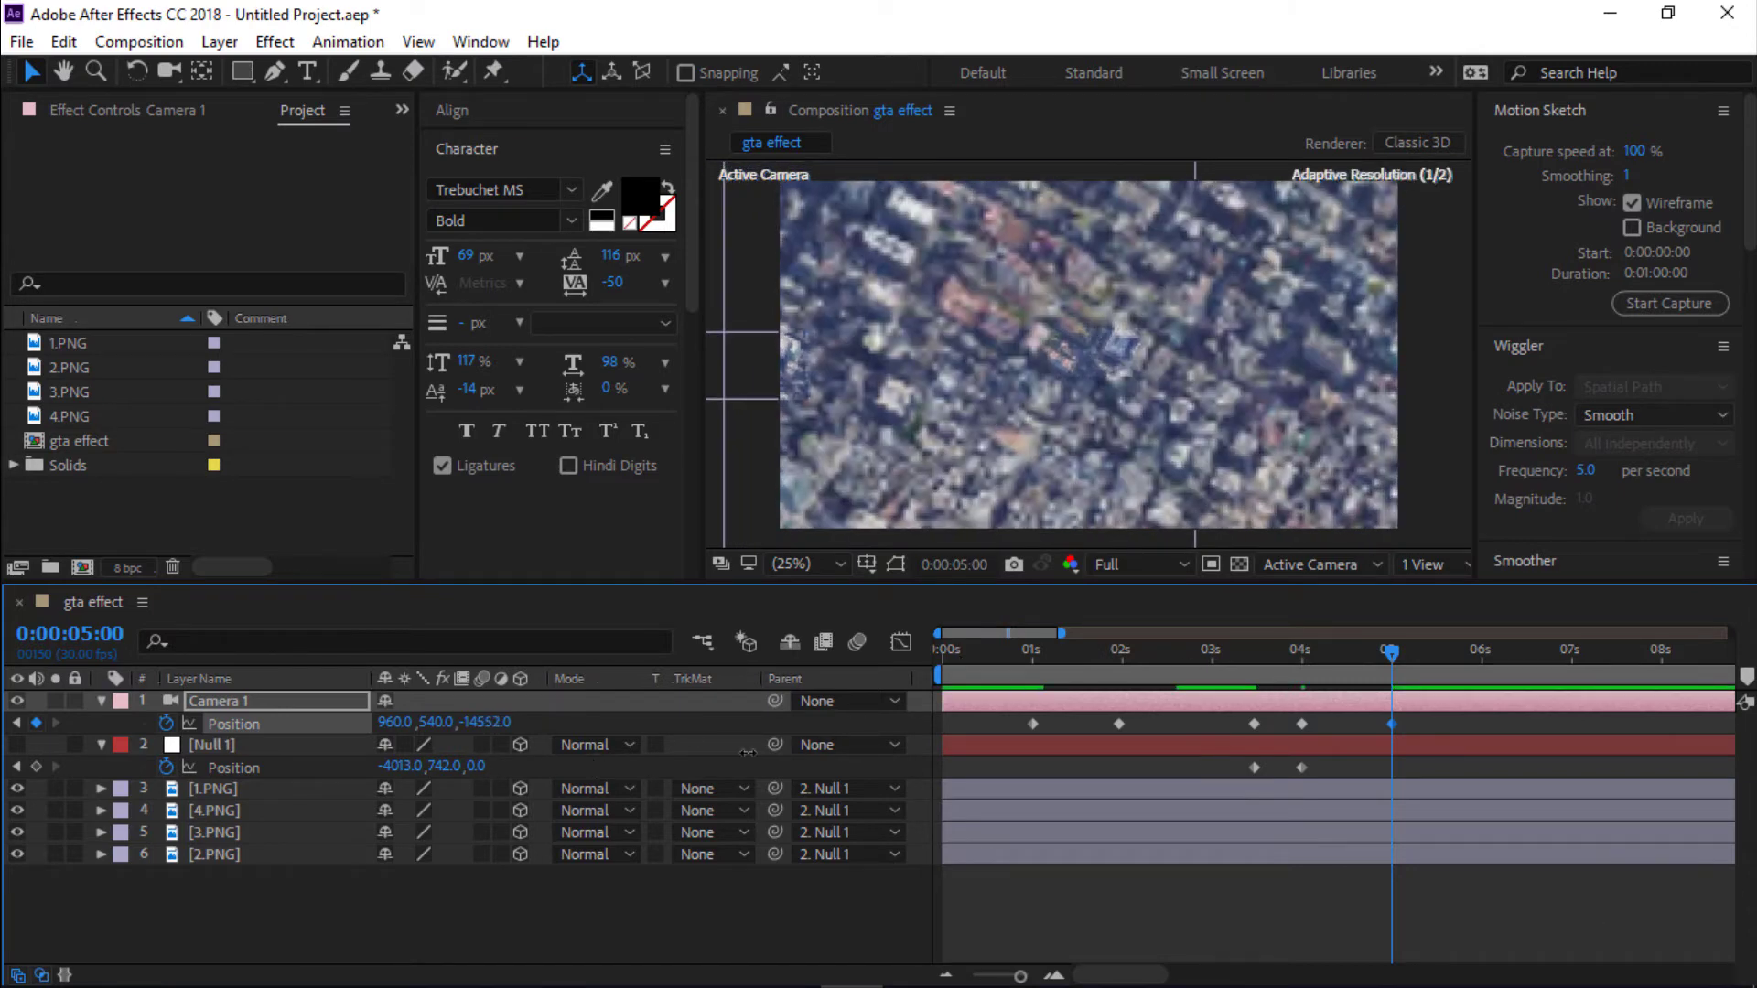
pyautogui.moveTo(1393, 656); pyautogui.dragTo(1485, 685)
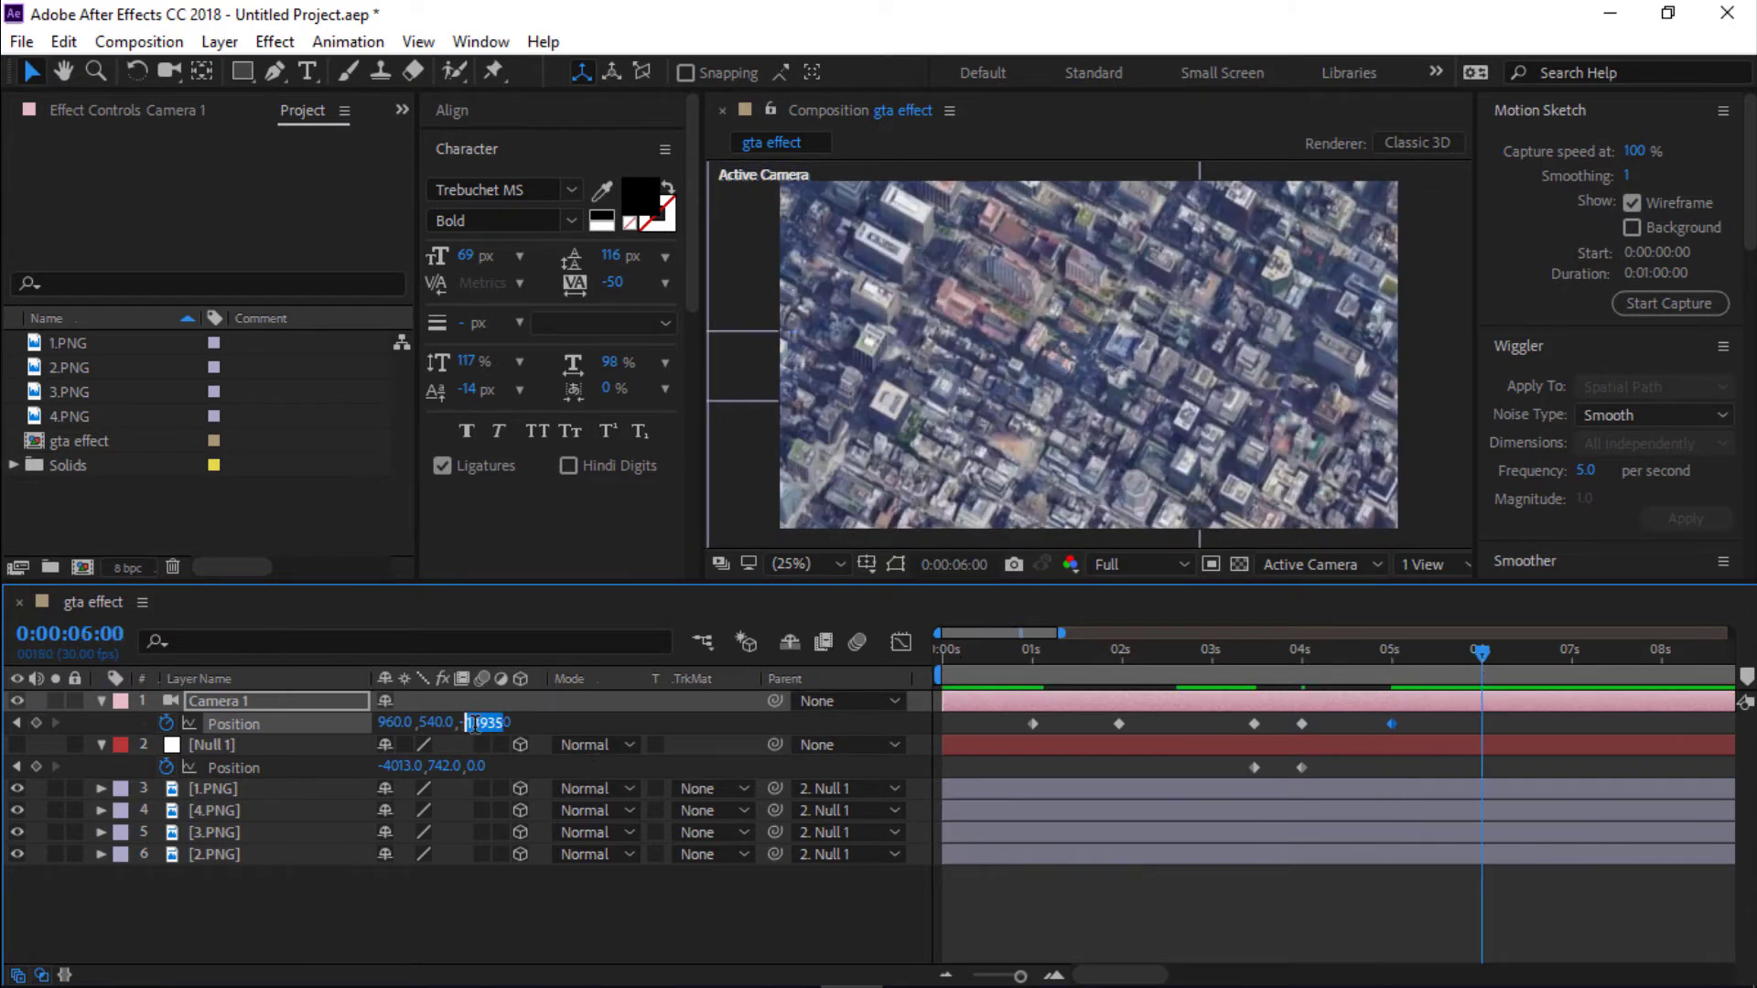
pyautogui.press('Return')
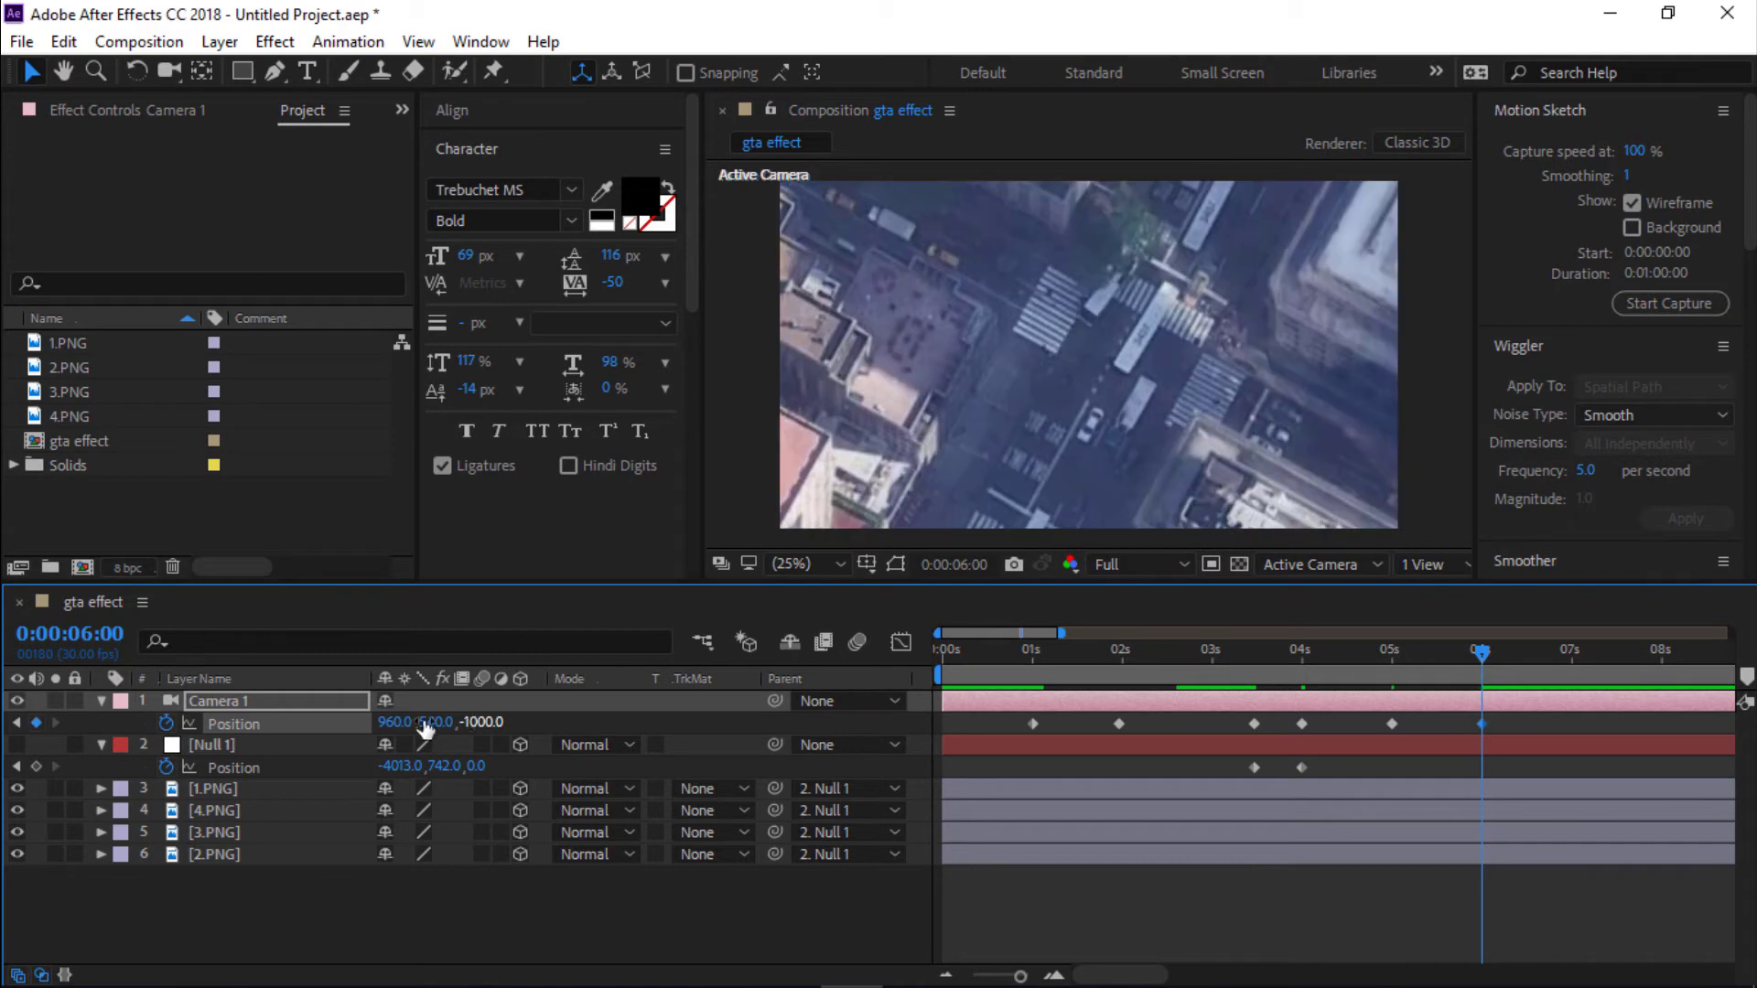
pyautogui.moveTo(279, 787); pyautogui.dragTo(157, 758)
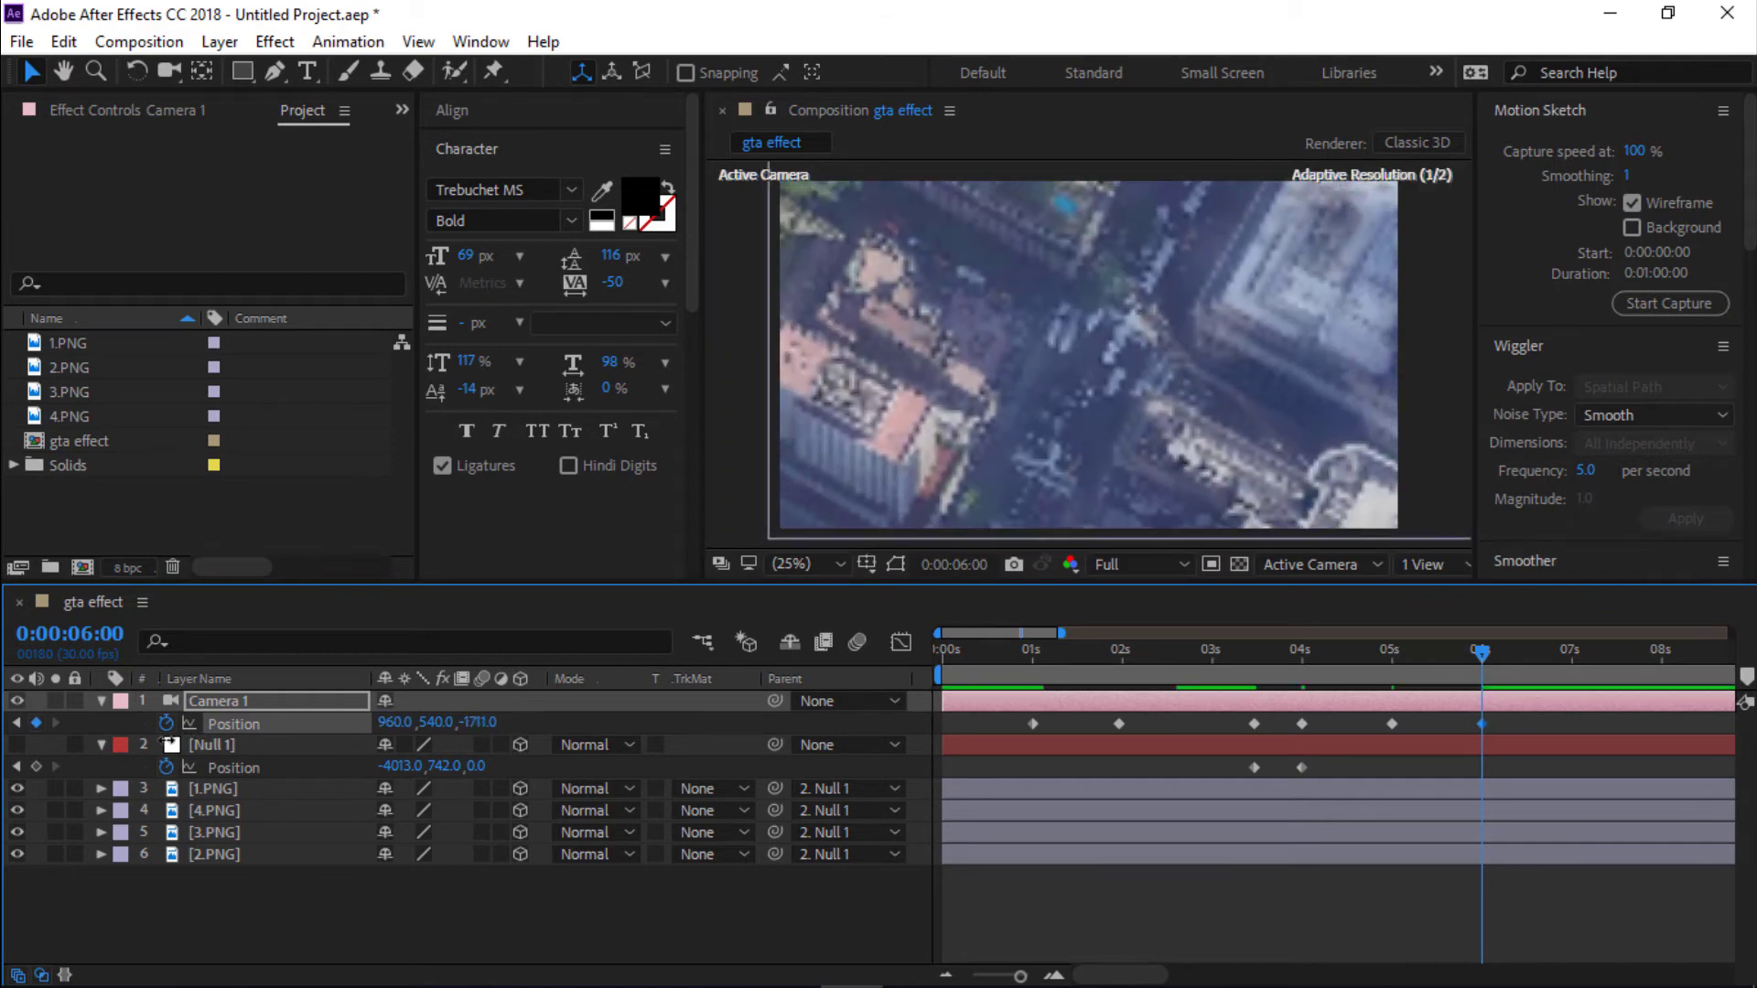
pyautogui.moveTo(481, 723); pyautogui.dragTo(468, 732)
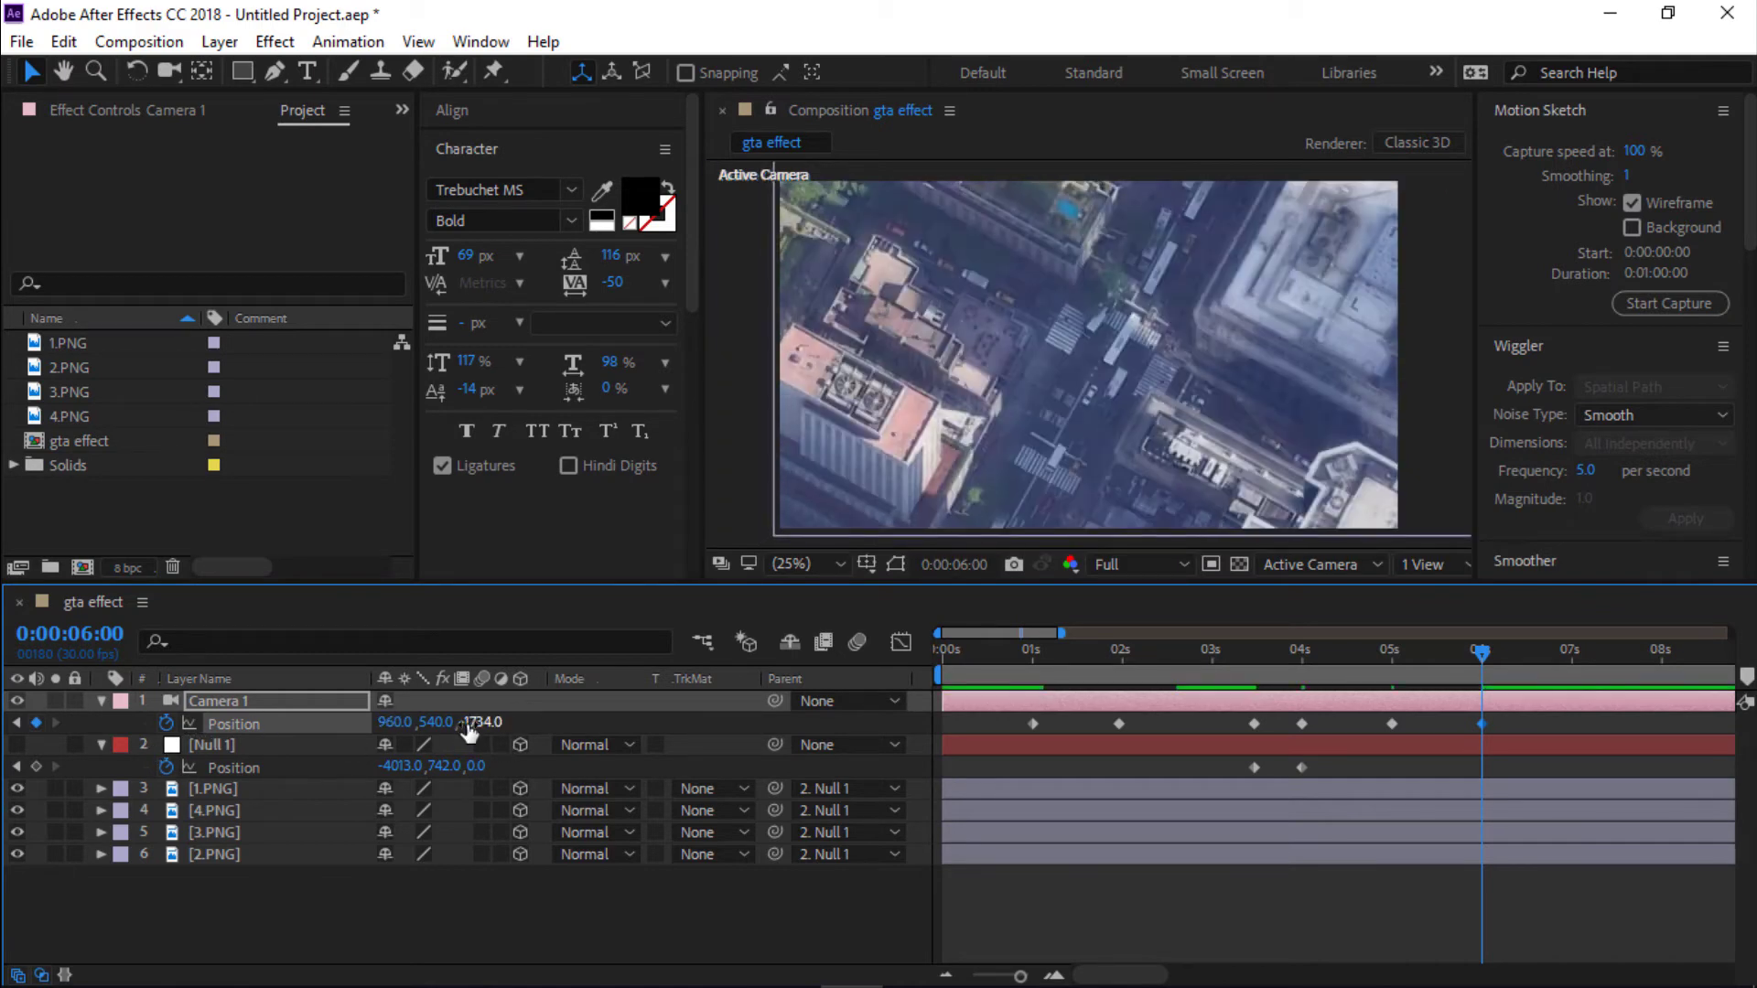
# Apply Easy Ease (F9) to the camera and null position keyframes, then preview from the start.
pyautogui.click(1031, 725)
pyautogui.press('F9')
pyautogui.moveTo(1249, 715); pyautogui.dragTo(1309, 770)
pyautogui.press('F9')
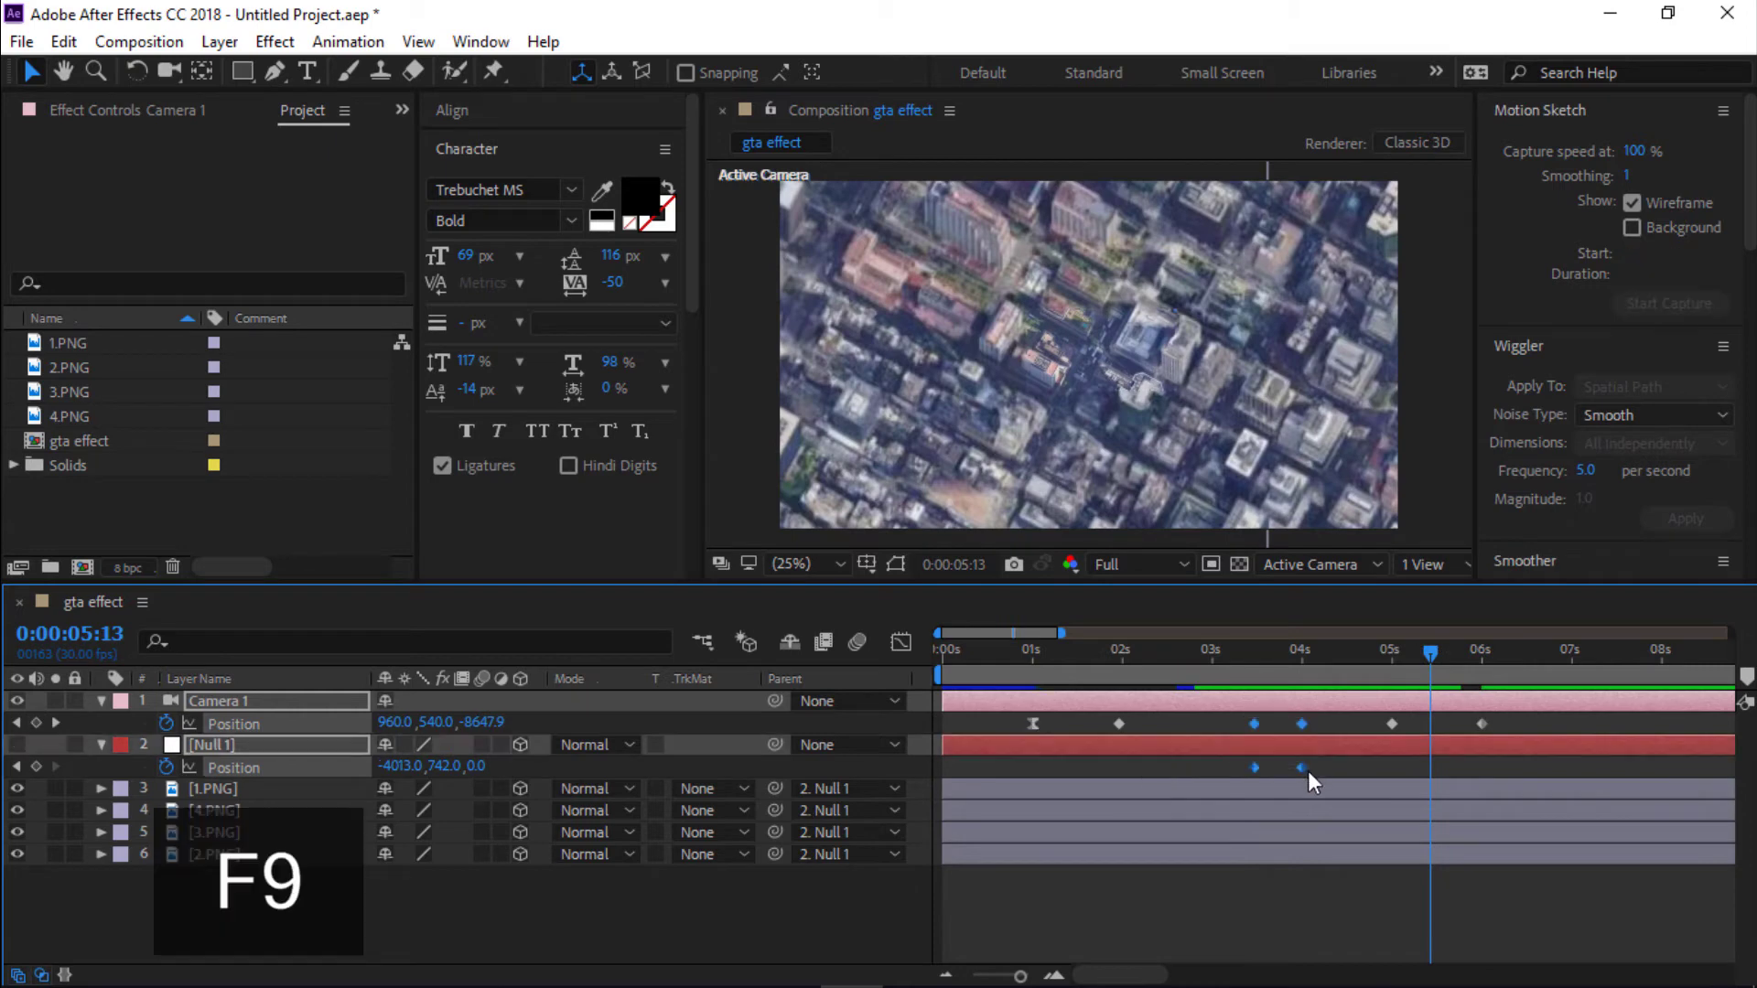
pyautogui.click(1480, 723)
pyautogui.press('F9')
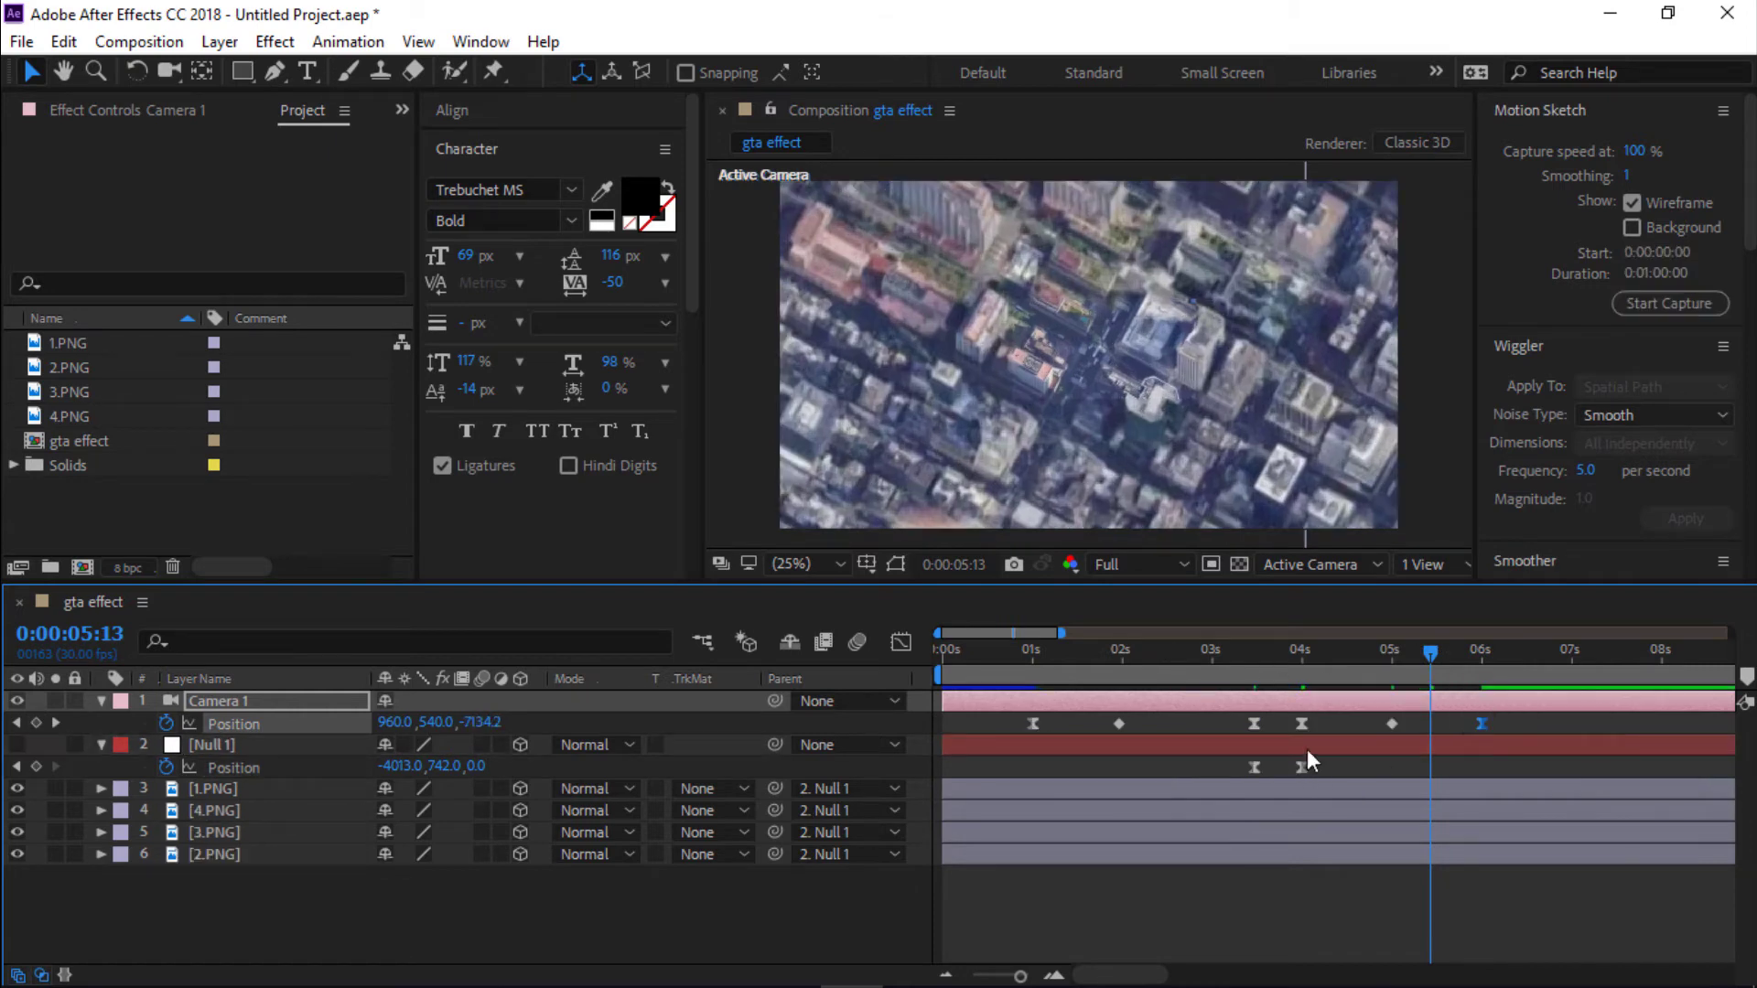
pyautogui.click(944, 672)
pyautogui.press('space')
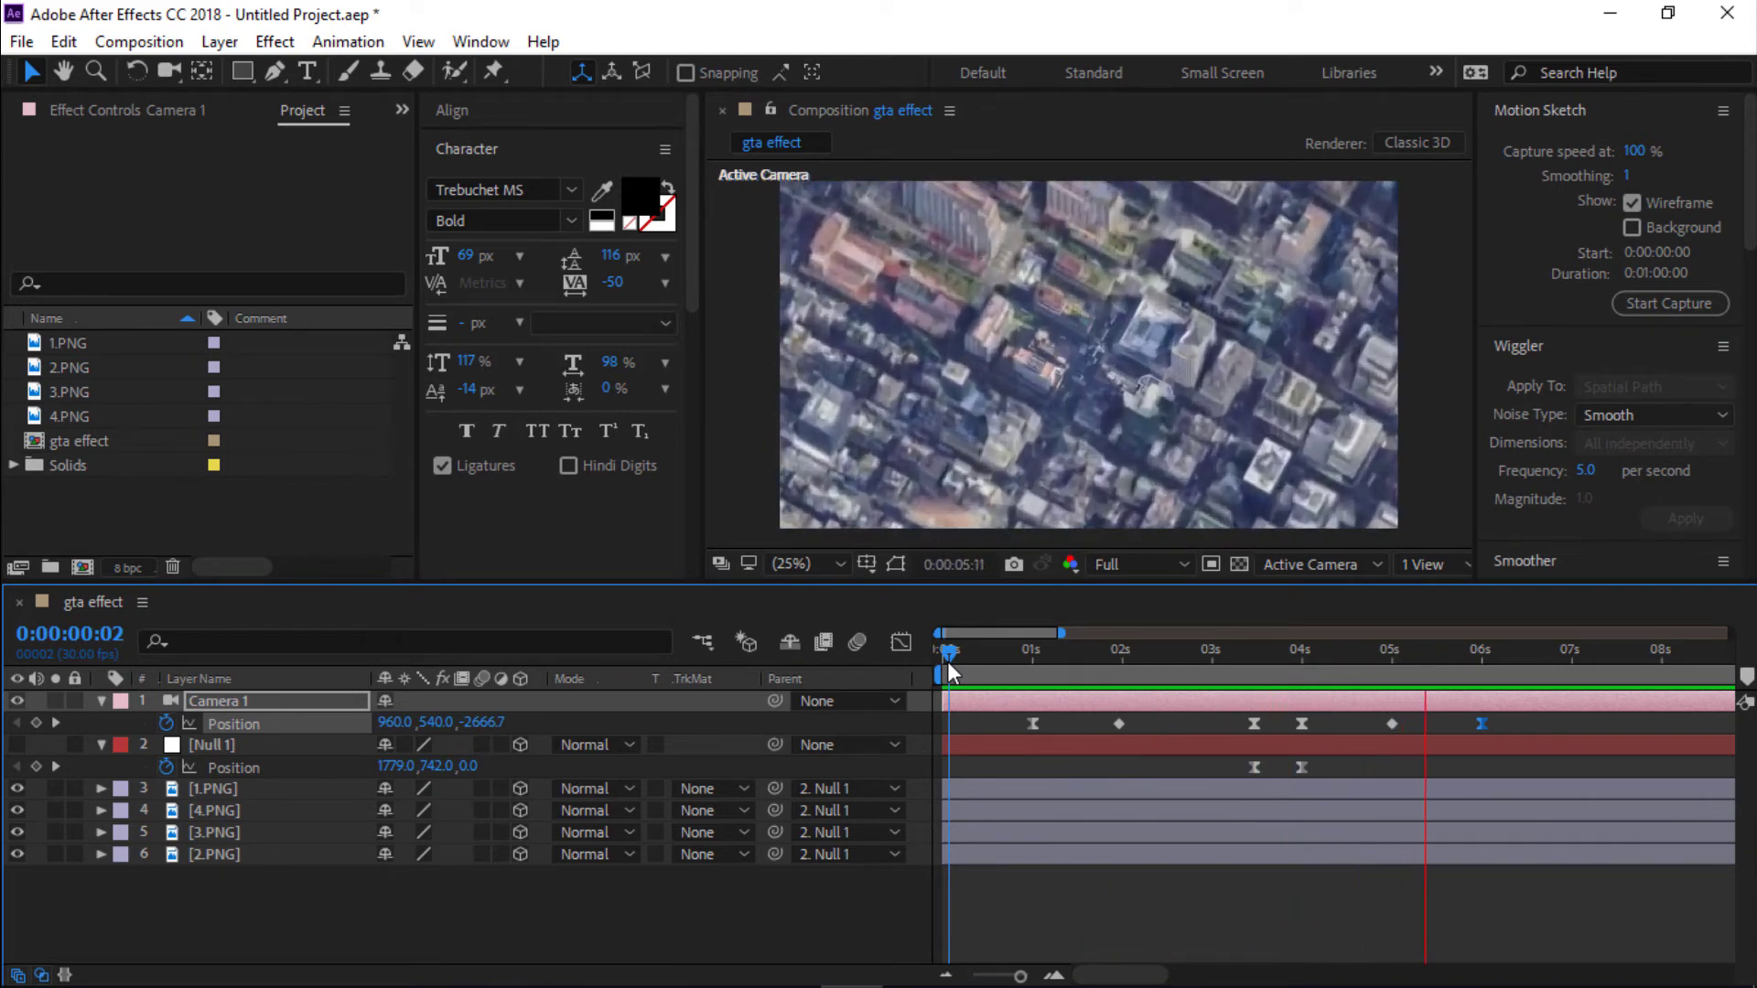
pyautogui.press('space')
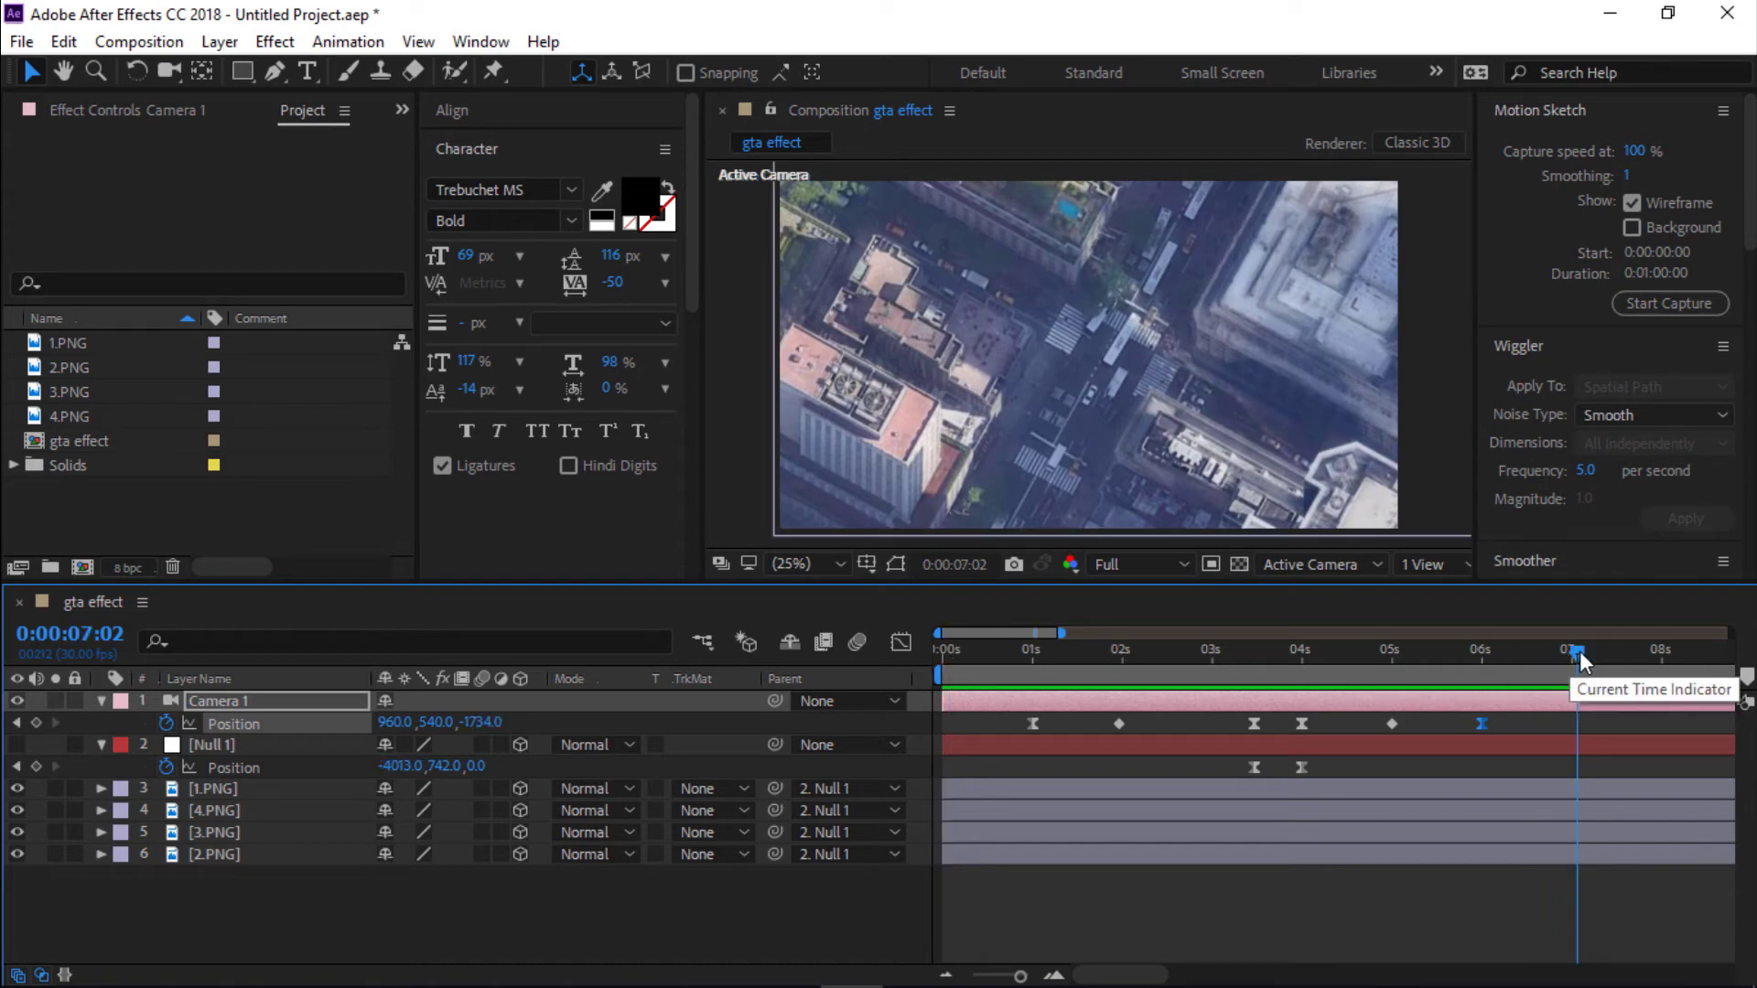
pyautogui.moveTo(1577, 653); pyautogui.dragTo(1178, 653)
# Import the cloud image Capture.PNG 4 and add it to the composition.
pyautogui.click(124, 534)
pyautogui.hotkey('ctrl', 'i')
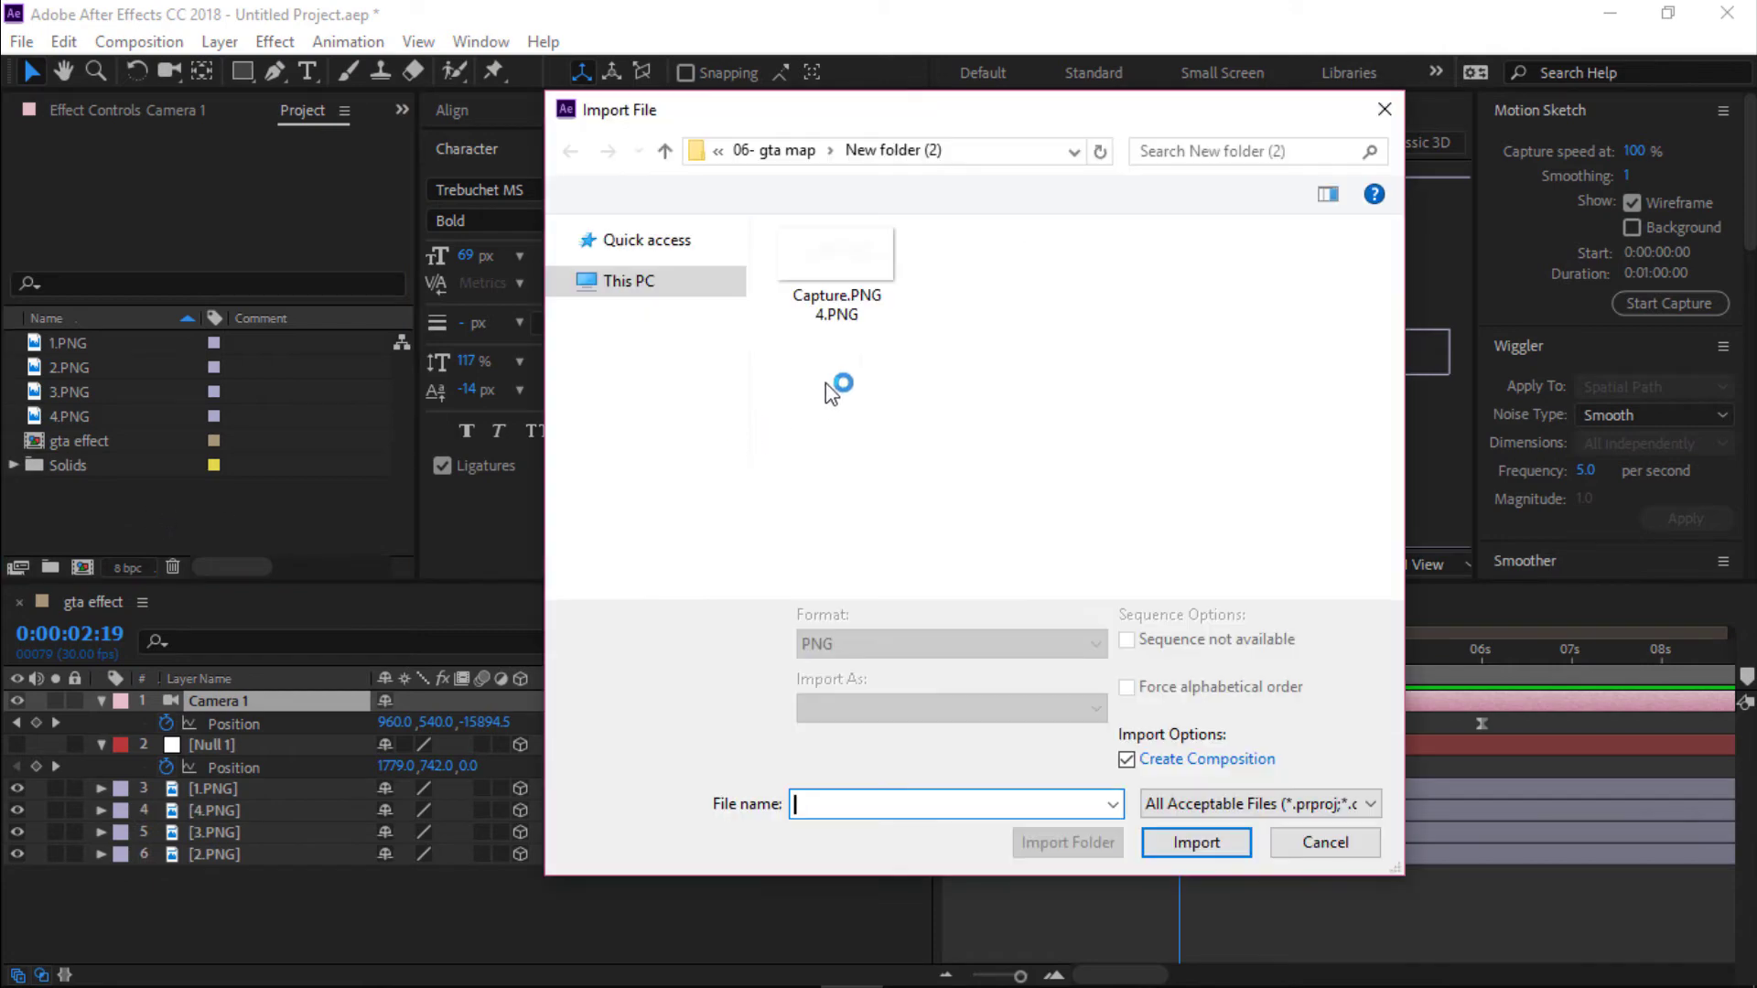
pyautogui.press('Escape')
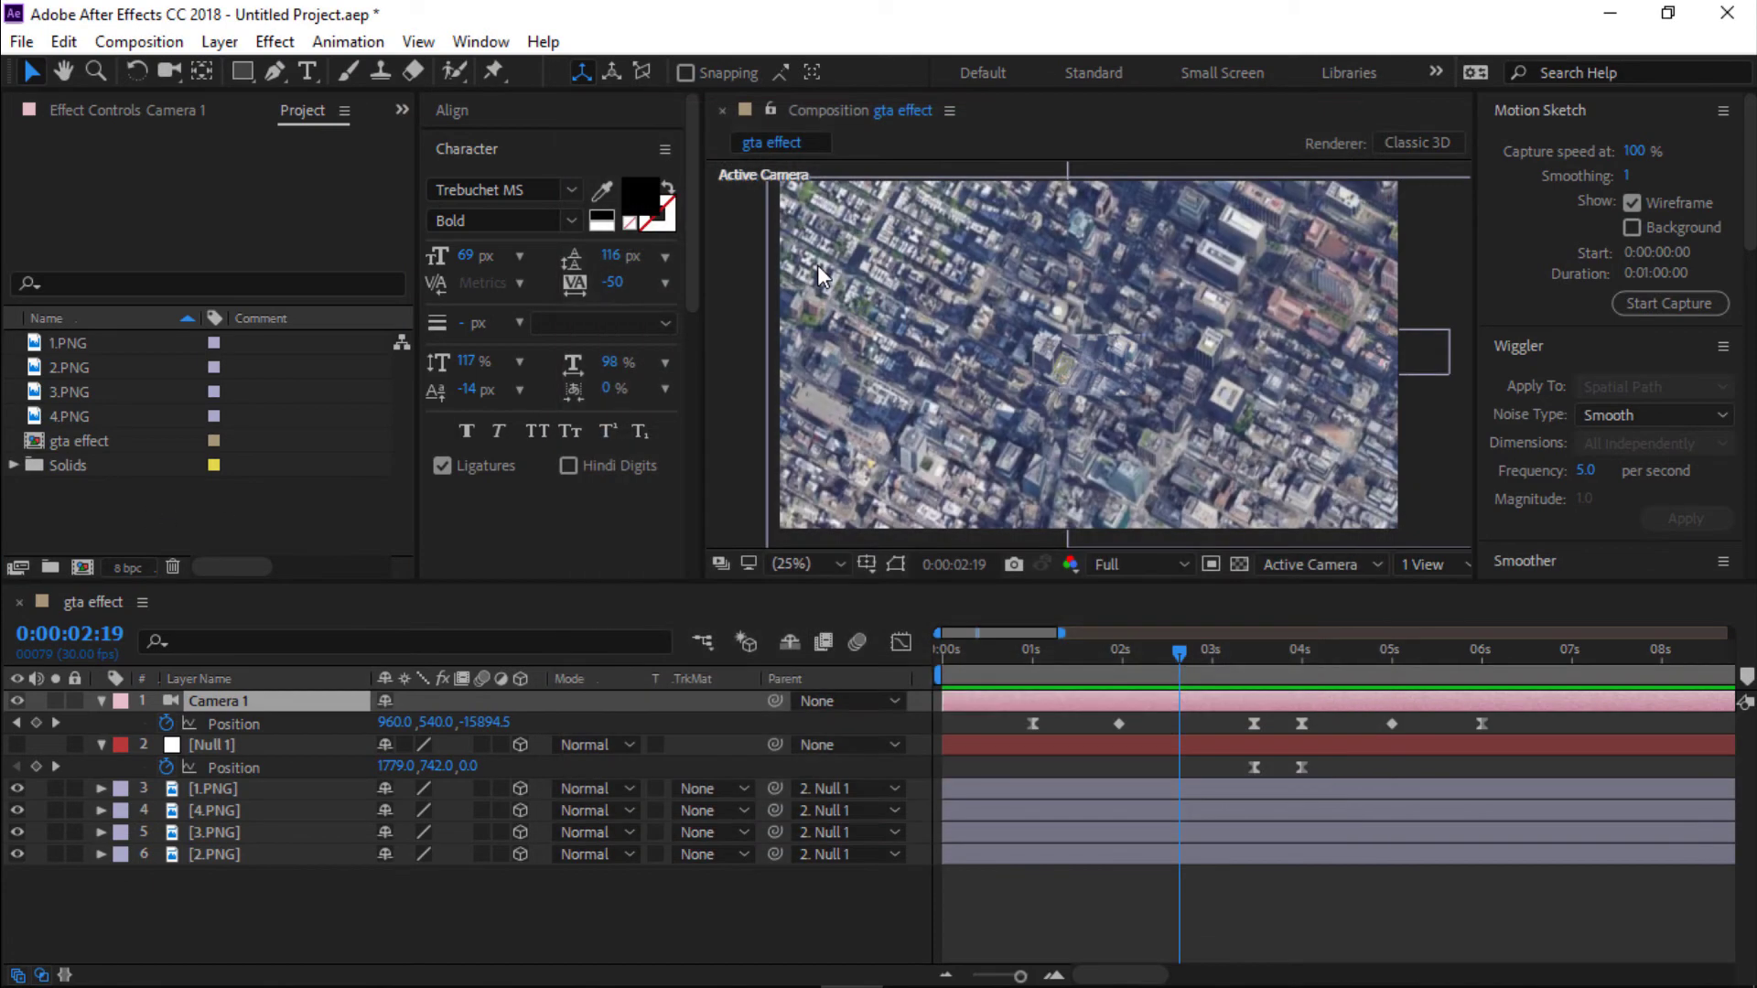
pyautogui.moveTo(97, 441); pyautogui.dragTo(233, 703)
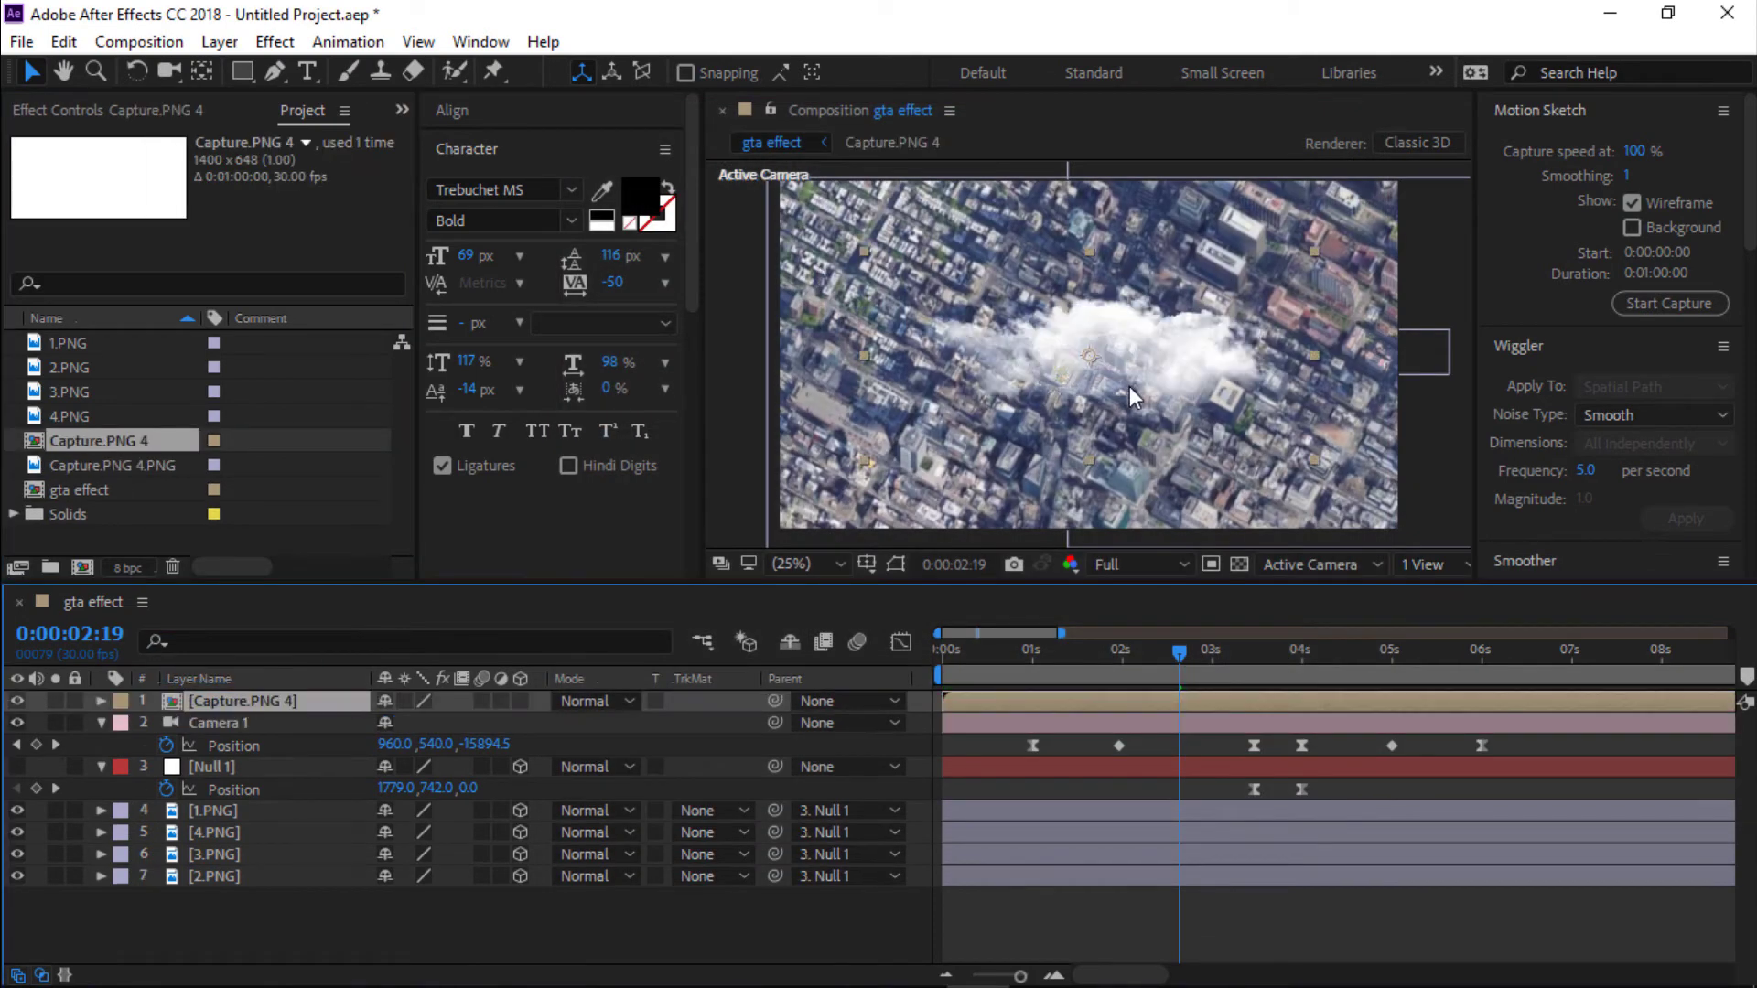
# Make the cloud layer 3D and set its Position Z deep below the camera.
pyautogui.click(519, 698)
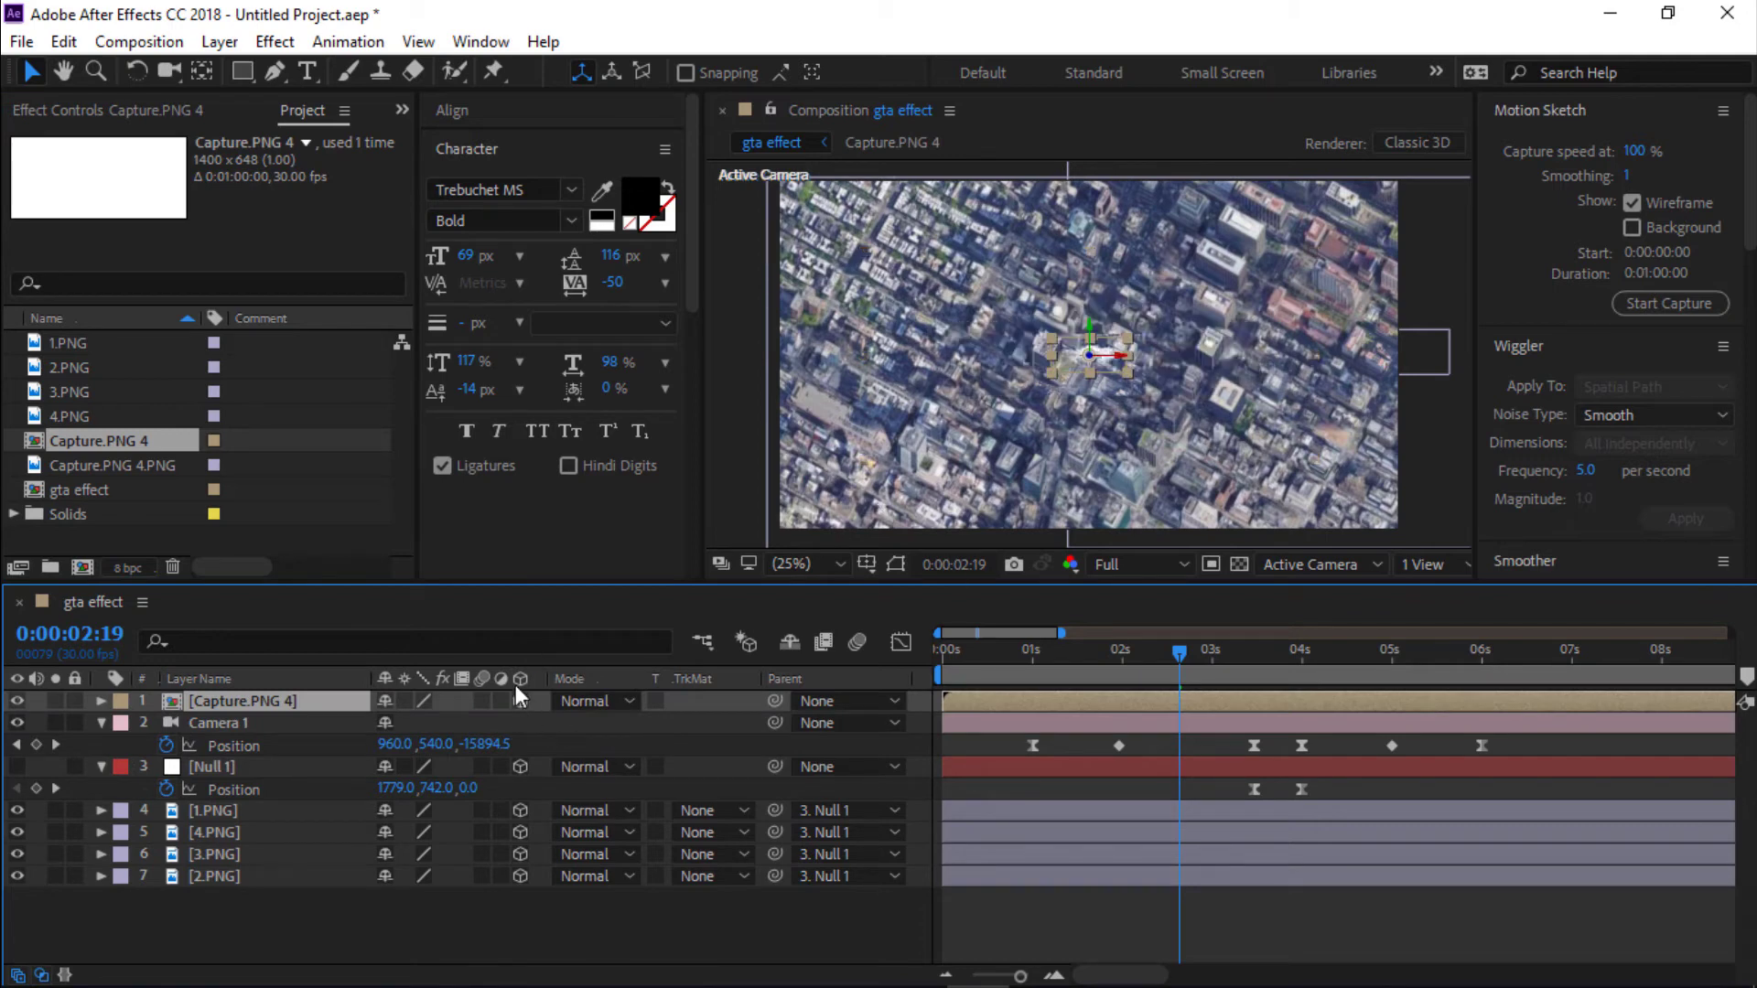
pyautogui.press('p')
pyautogui.moveTo(218, 710)
pyautogui.mouseDown()
pyautogui.moveTo(279, 758)
pyautogui.moveTo(510, 777)
pyautogui.mouseUp()
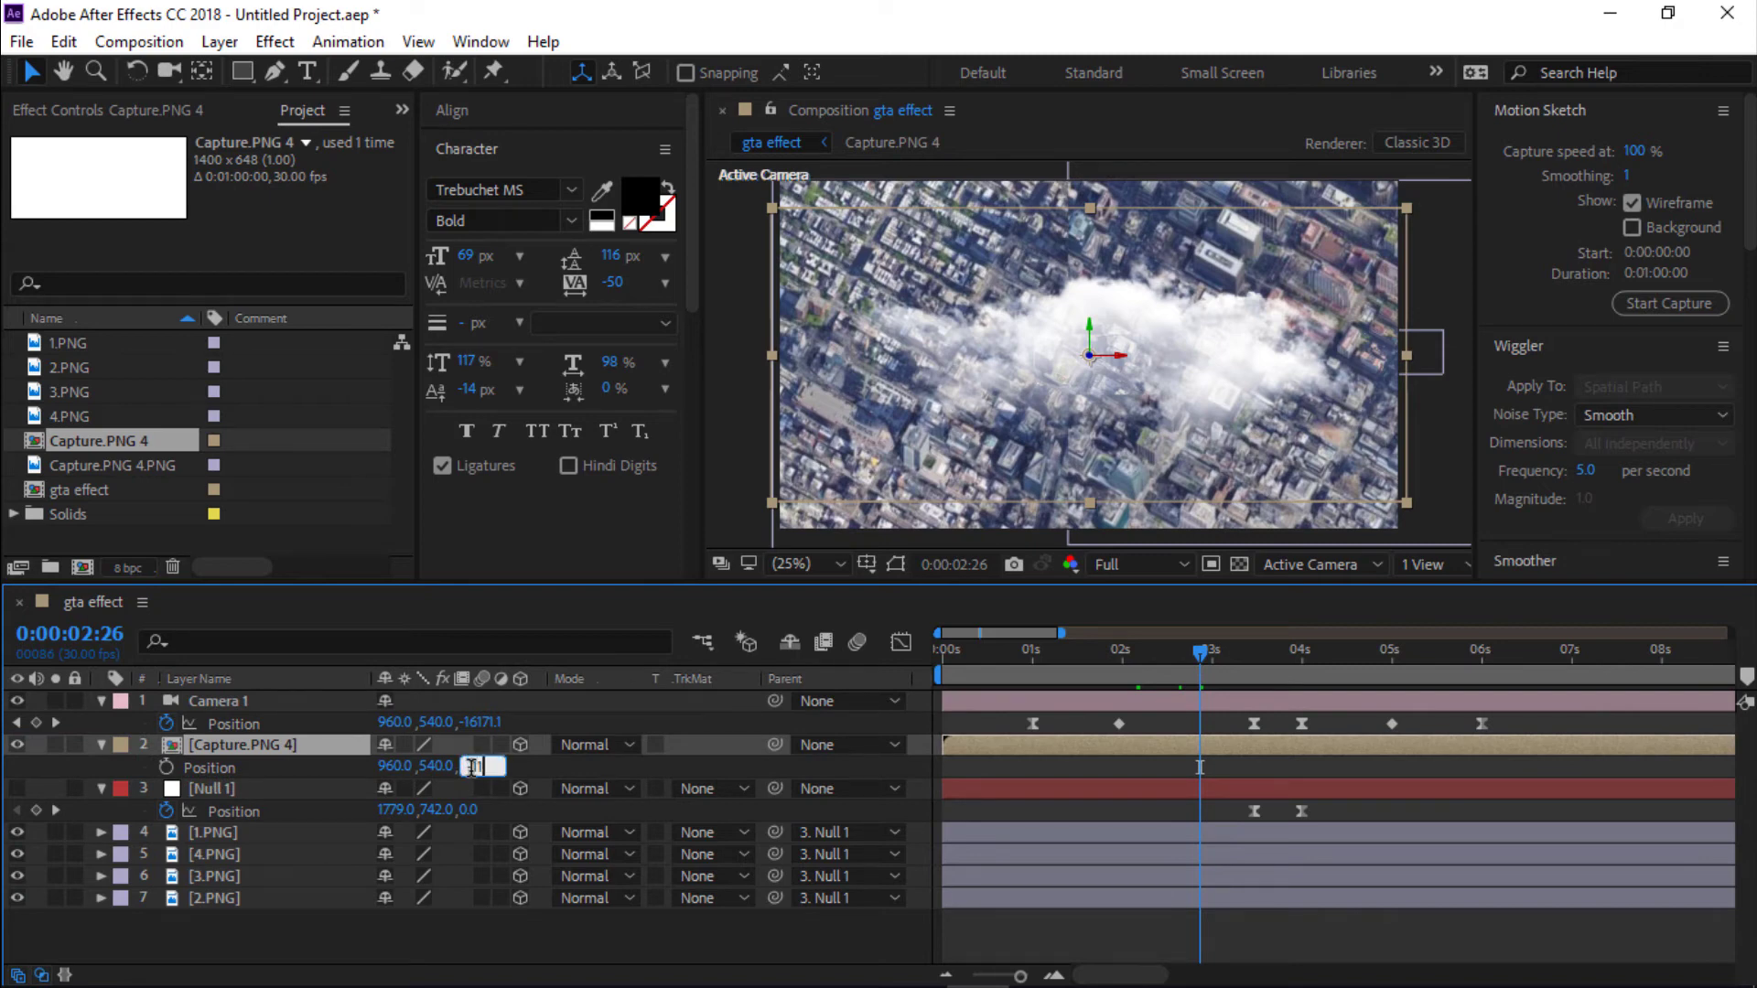
pyautogui.press('Return')
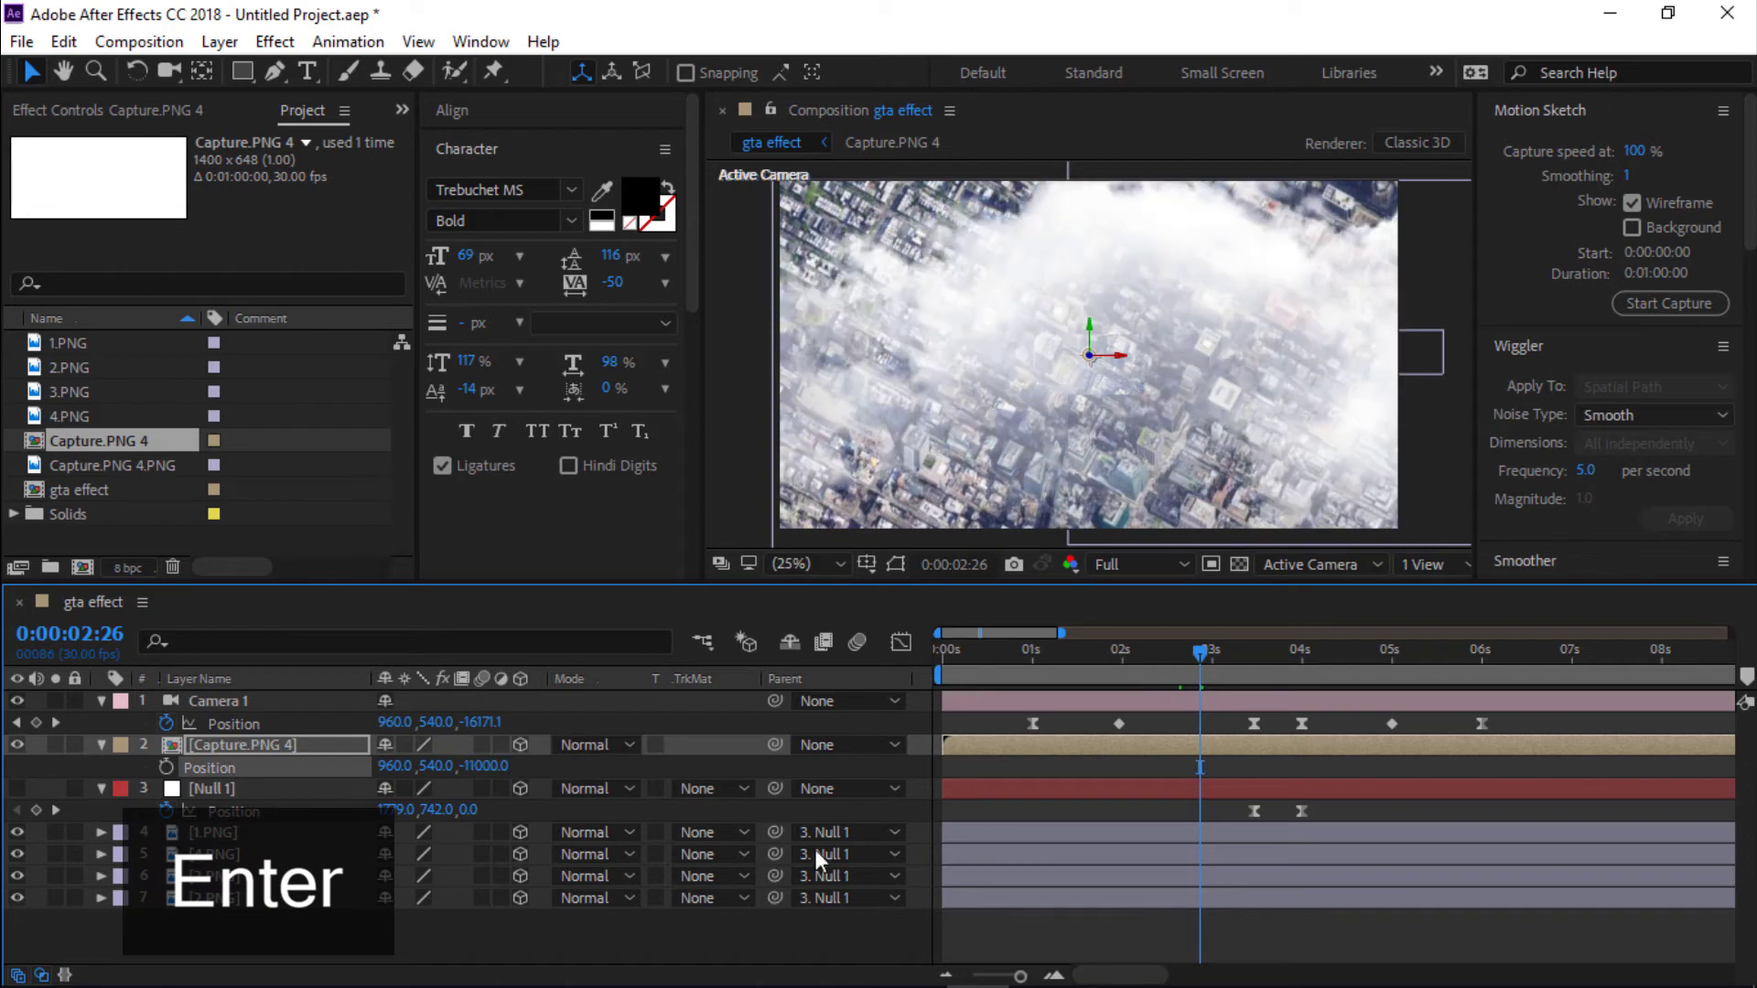
pyautogui.click(1322, 651)
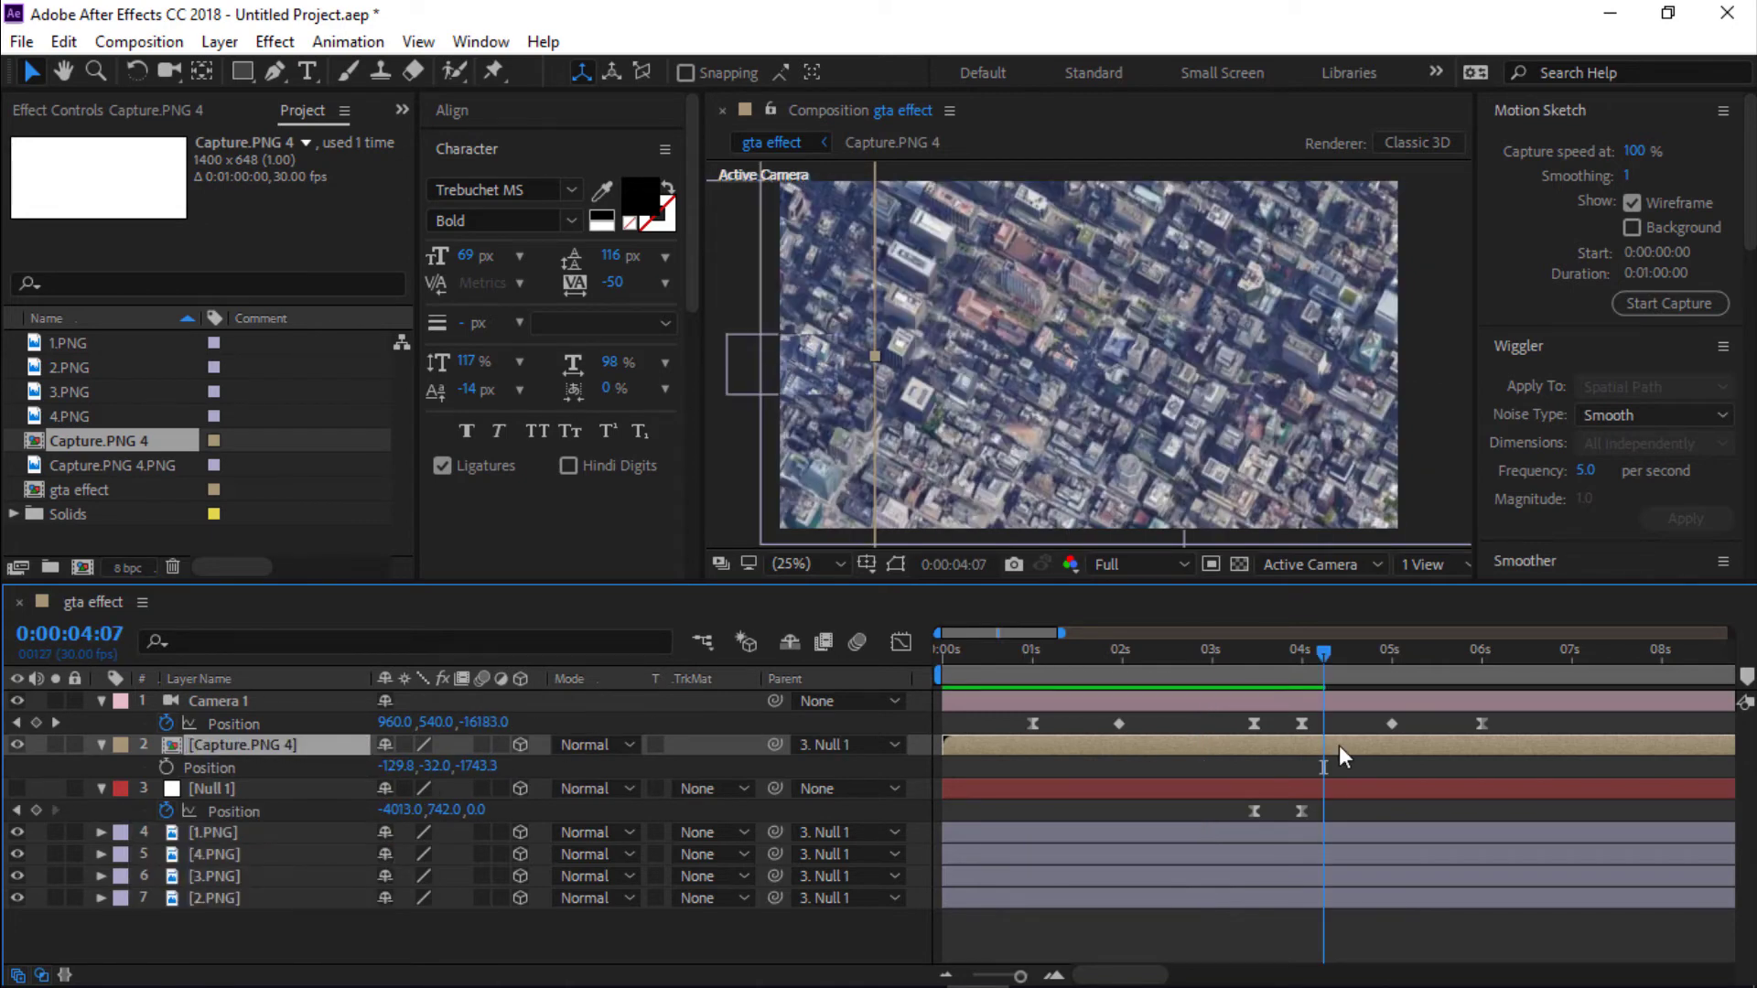
# Duplicate the cloud layer and reposition the copy over the city around 3–4 seconds.
pyautogui.hotkey('ctrl', 'd')
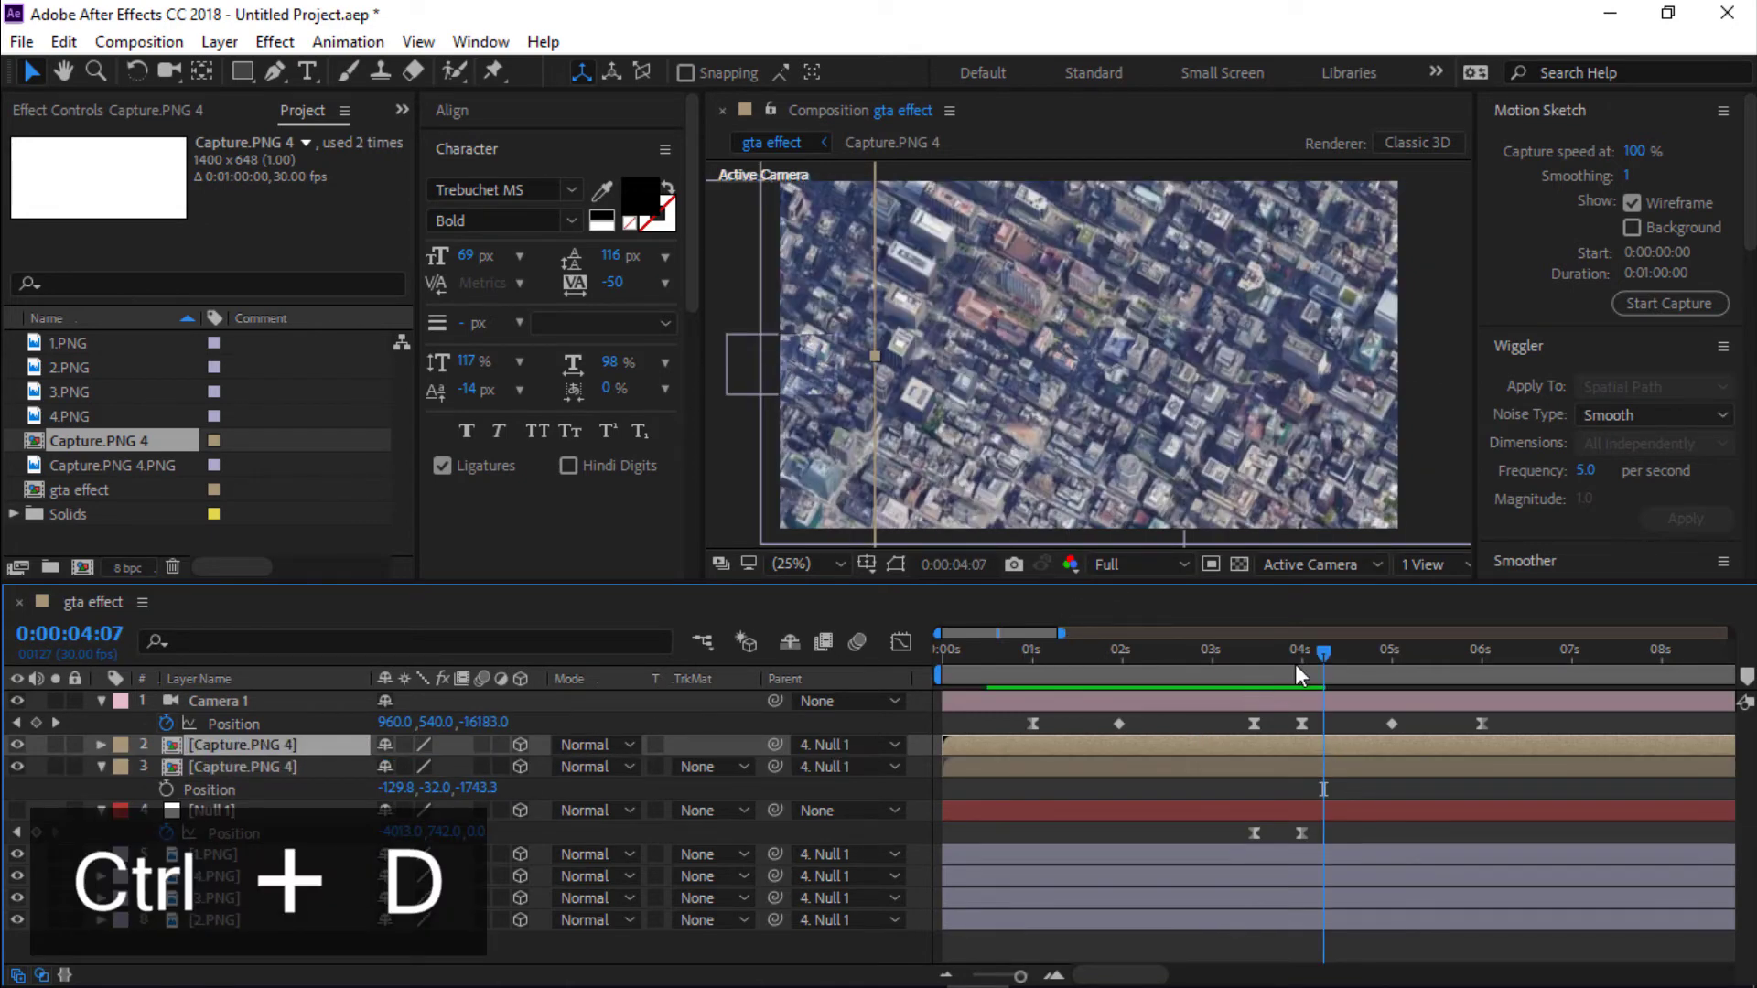
pyautogui.moveTo(1316, 650)
pyautogui.mouseDown()
pyautogui.moveTo(1237, 657)
pyautogui.moveTo(1313, 659)
pyautogui.mouseUp()
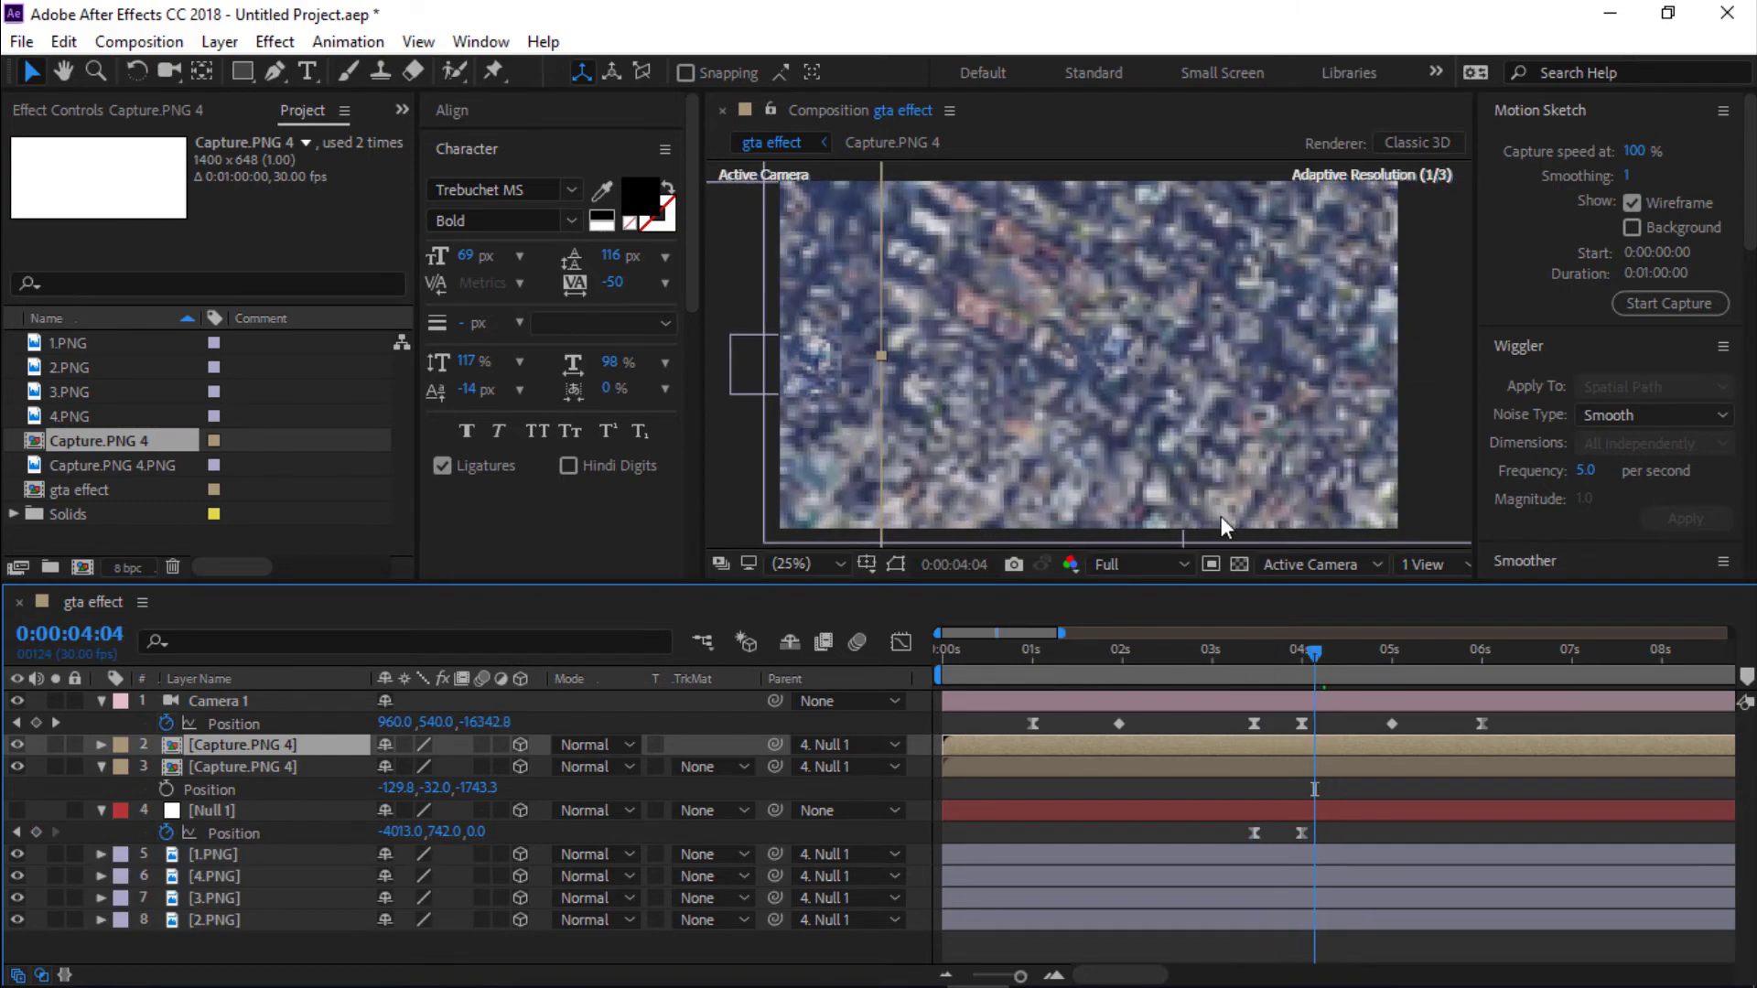
pyautogui.scroll(-2, 1220, 517)
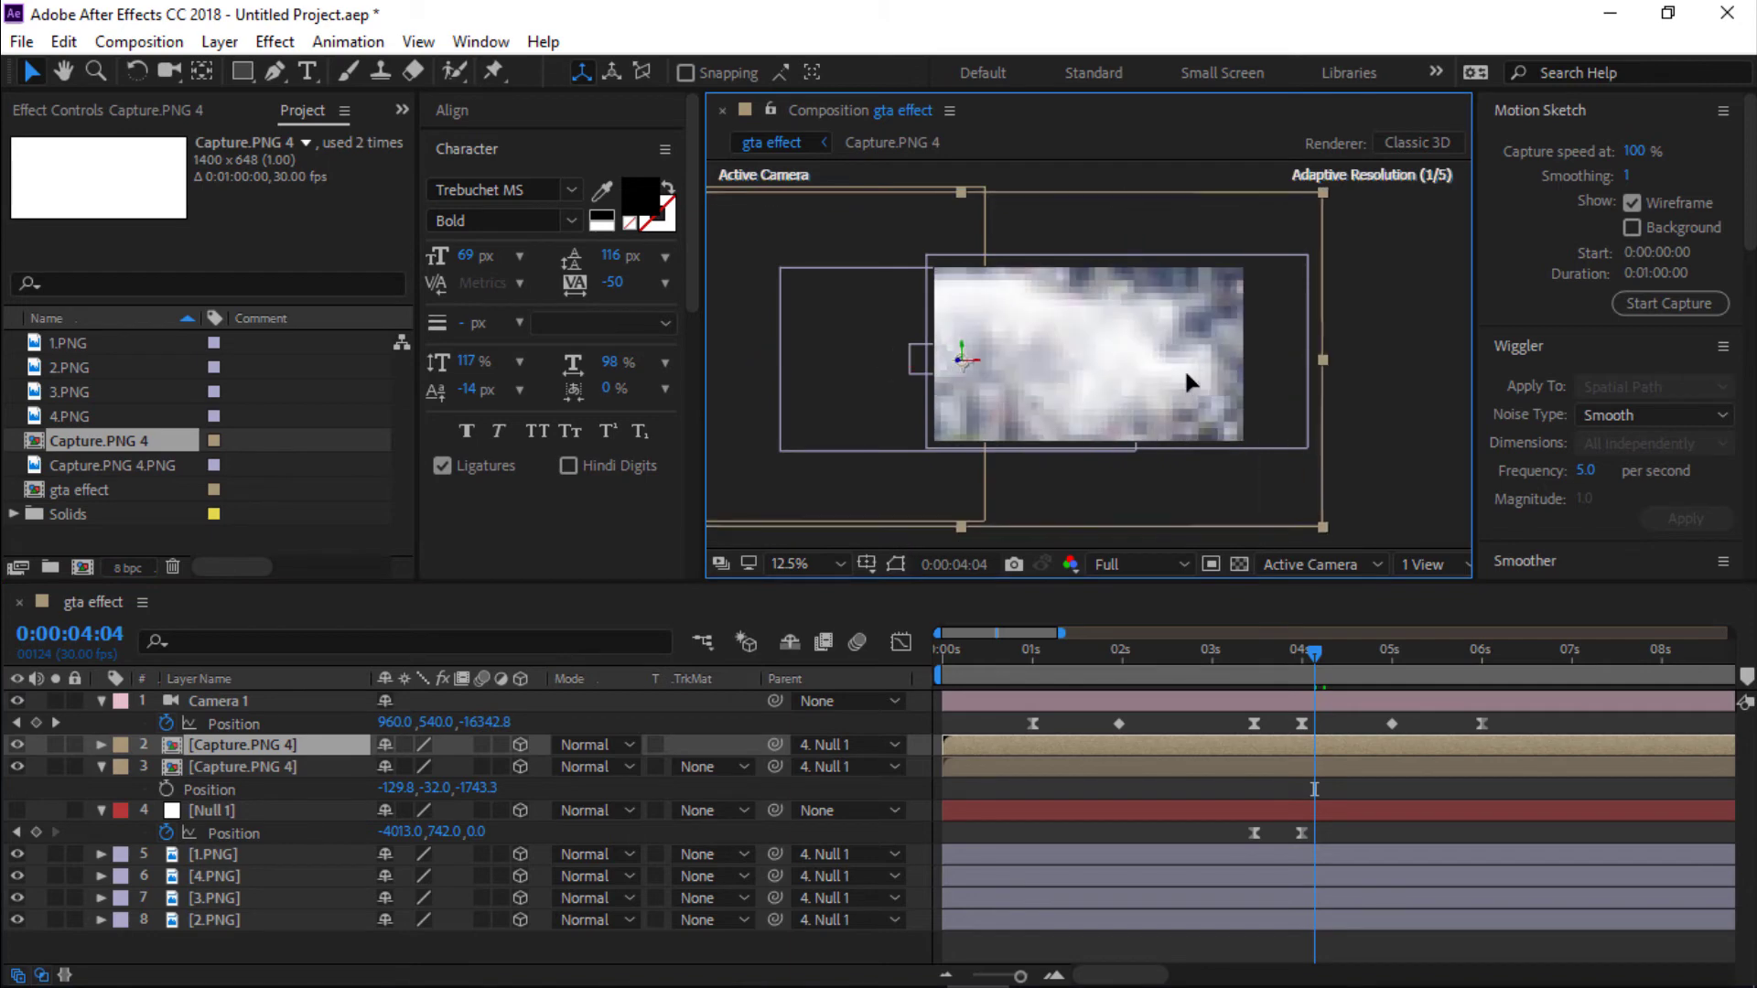
pyautogui.moveTo(1322, 526); pyautogui.dragTo(1382, 454)
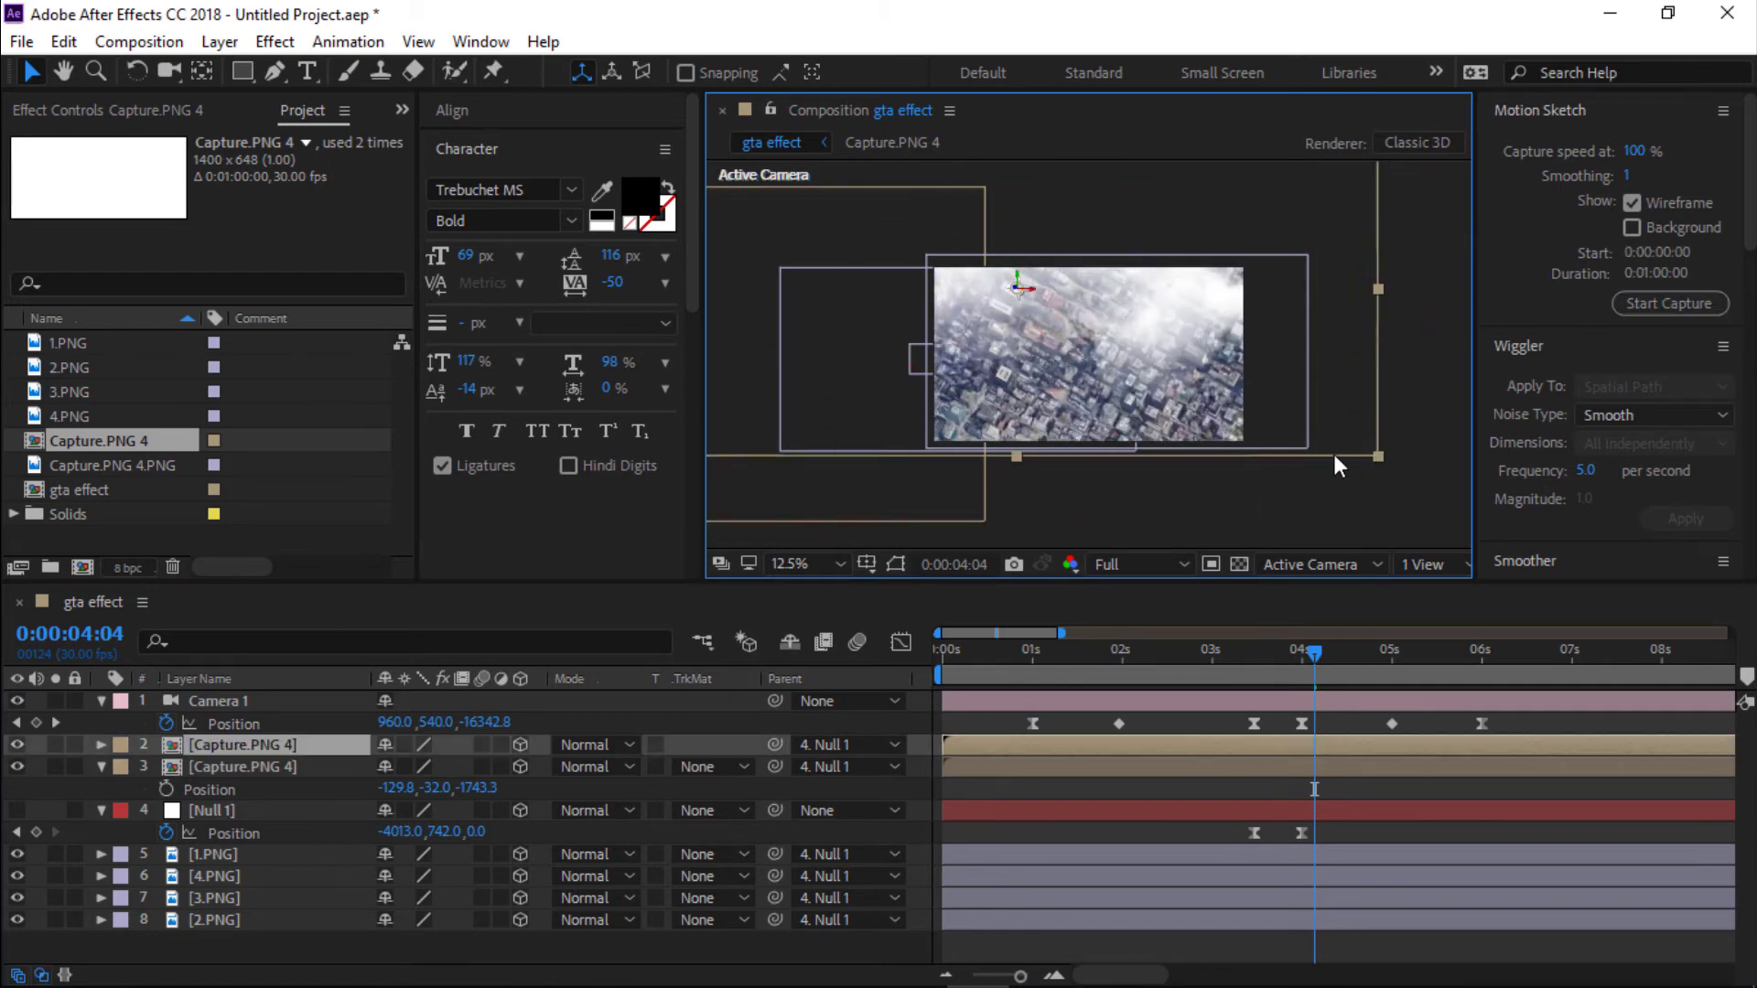
pyautogui.moveTo(1188, 669); pyautogui.dragTo(1399, 680)
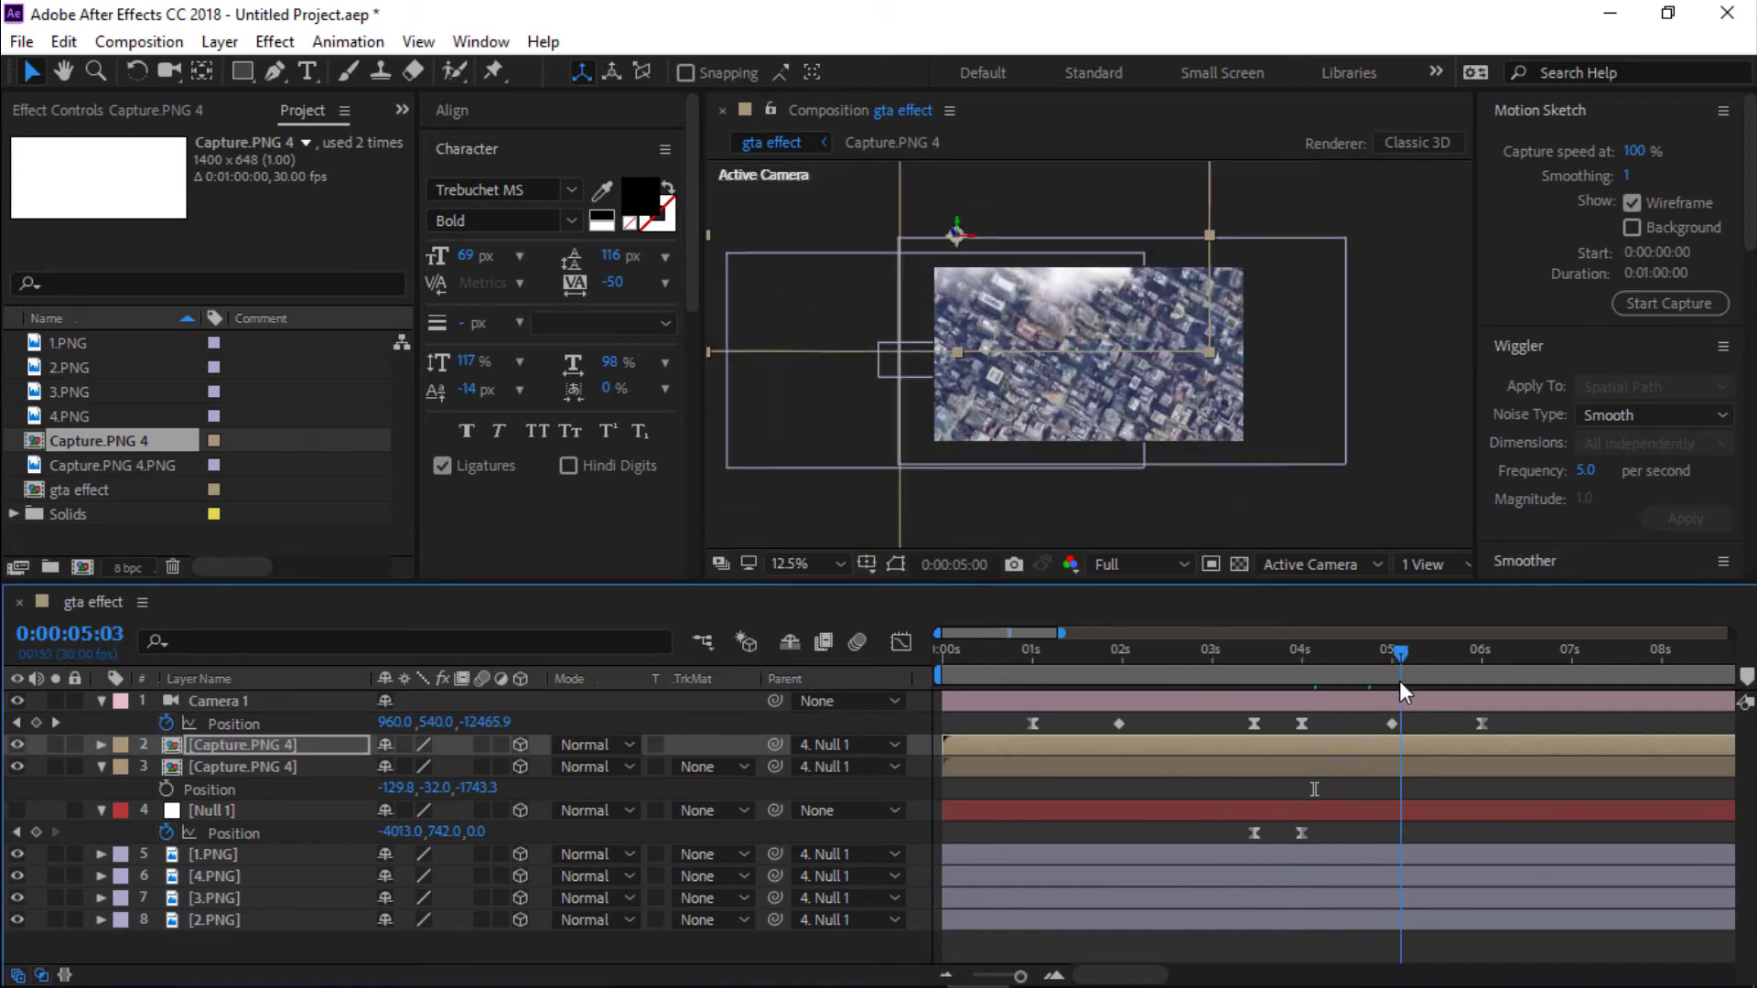
pyautogui.moveTo(1399, 681); pyautogui.dragTo(1299, 688)
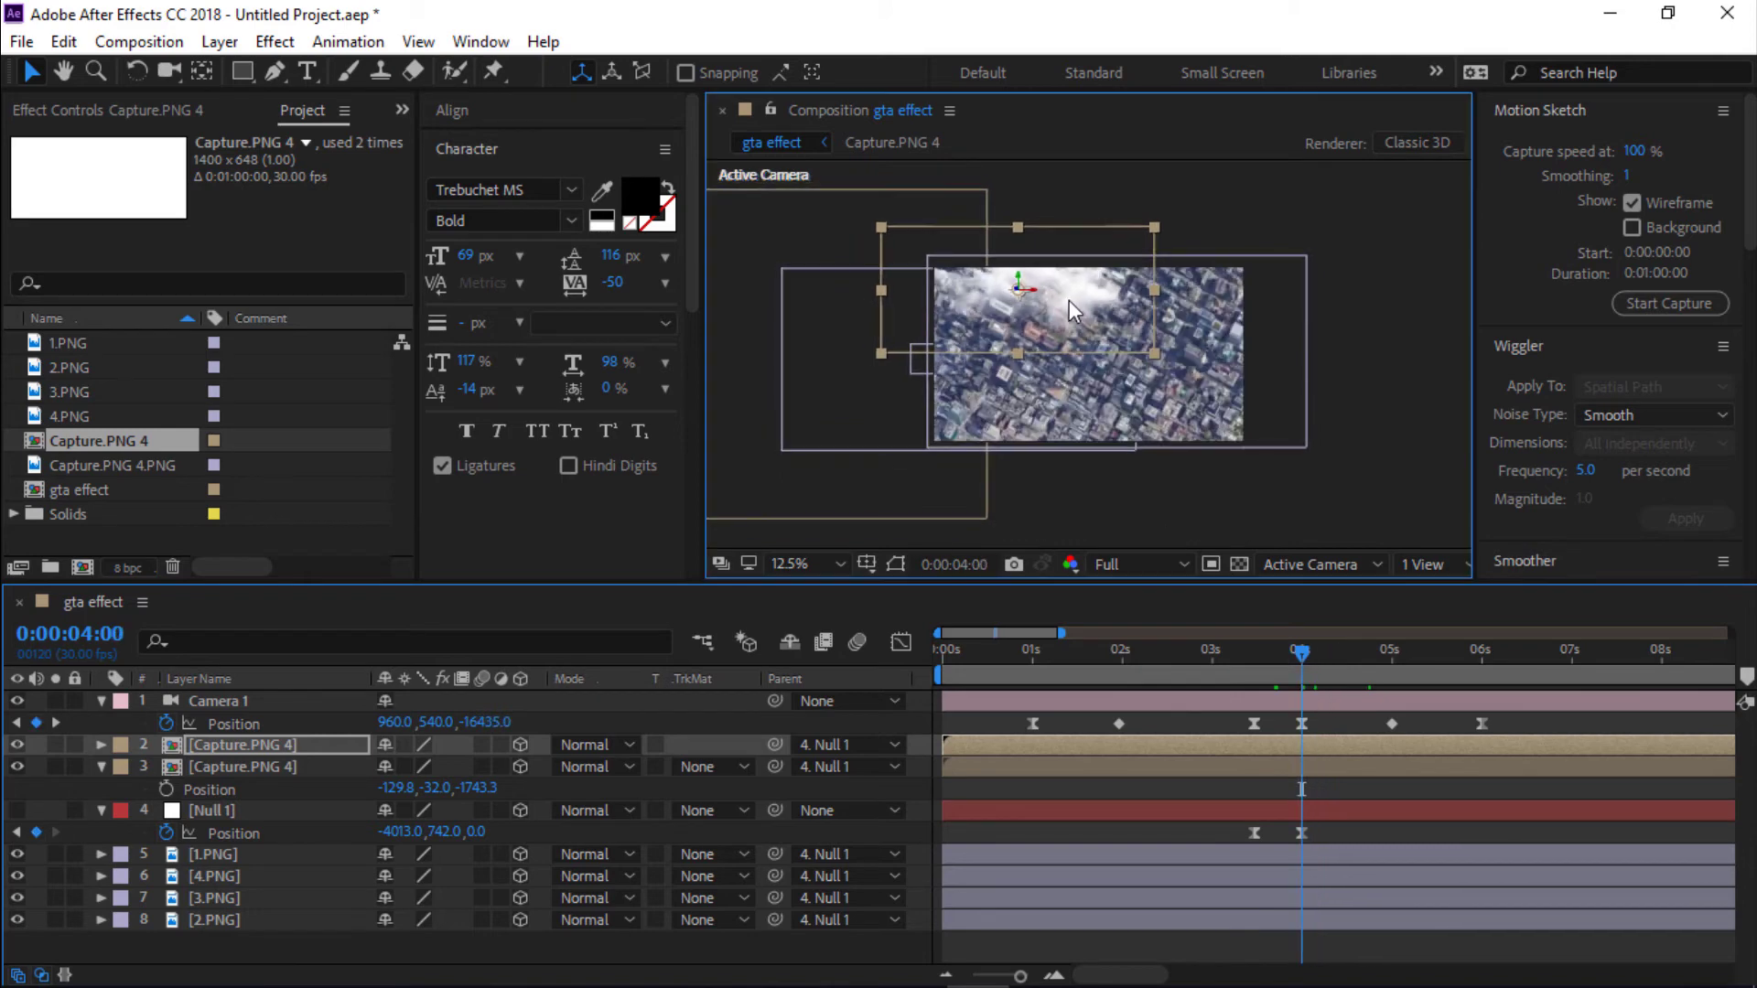
# Add another cloud copy, moved lower right, rotated 23° on Z and enlarged.
pyautogui.hotkey('ctrl', 'd')
pyautogui.moveTo(1080, 308); pyautogui.dragTo(1182, 406)
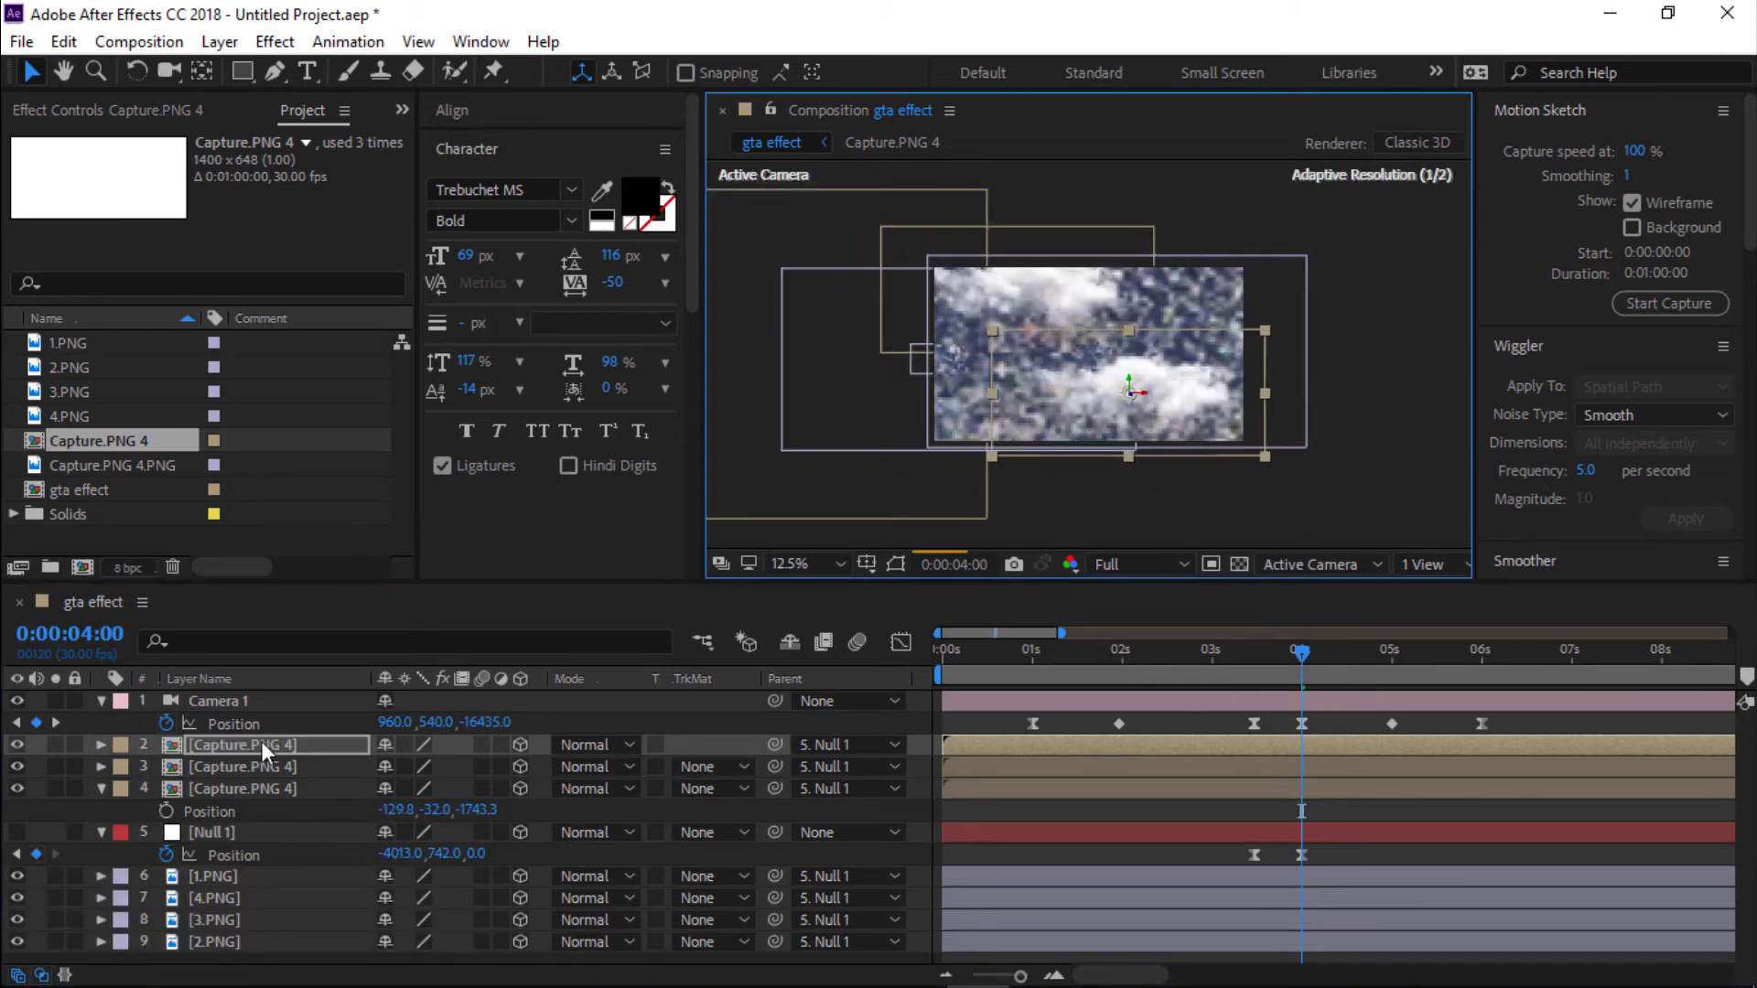
pyautogui.press('r')
pyautogui.moveTo(412, 832); pyautogui.dragTo(978, 397)
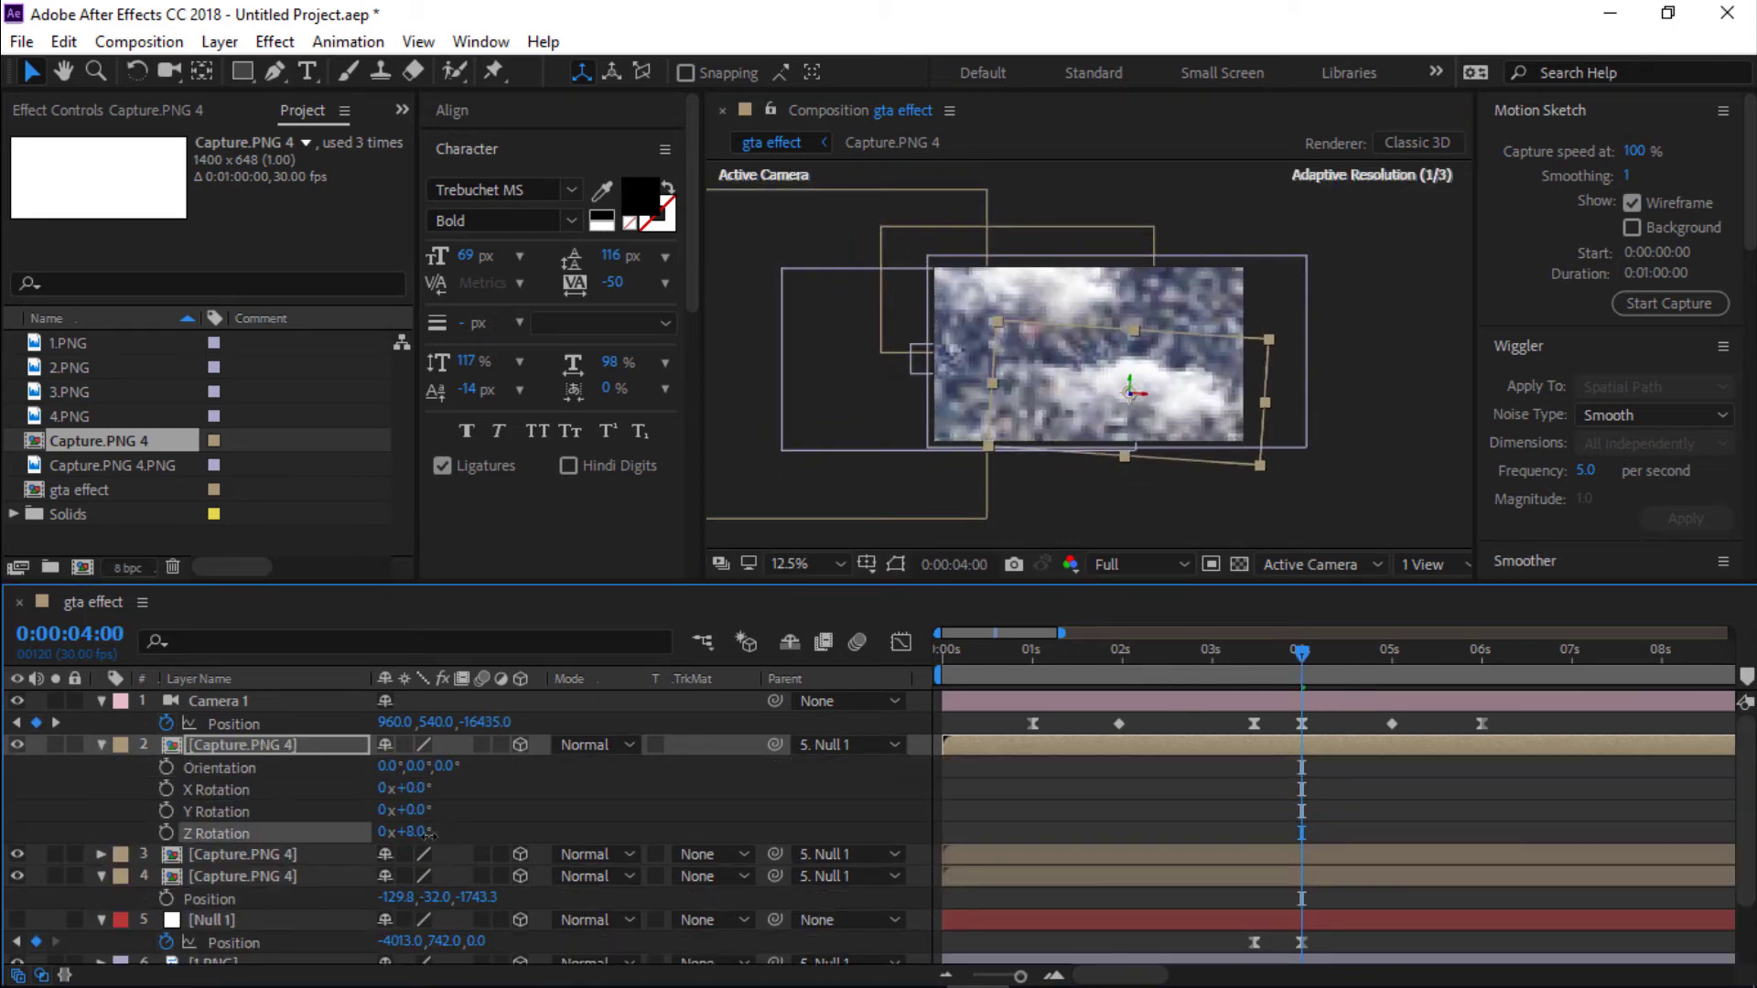
pyautogui.moveTo(1276, 391); pyautogui.dragTo(1336, 384)
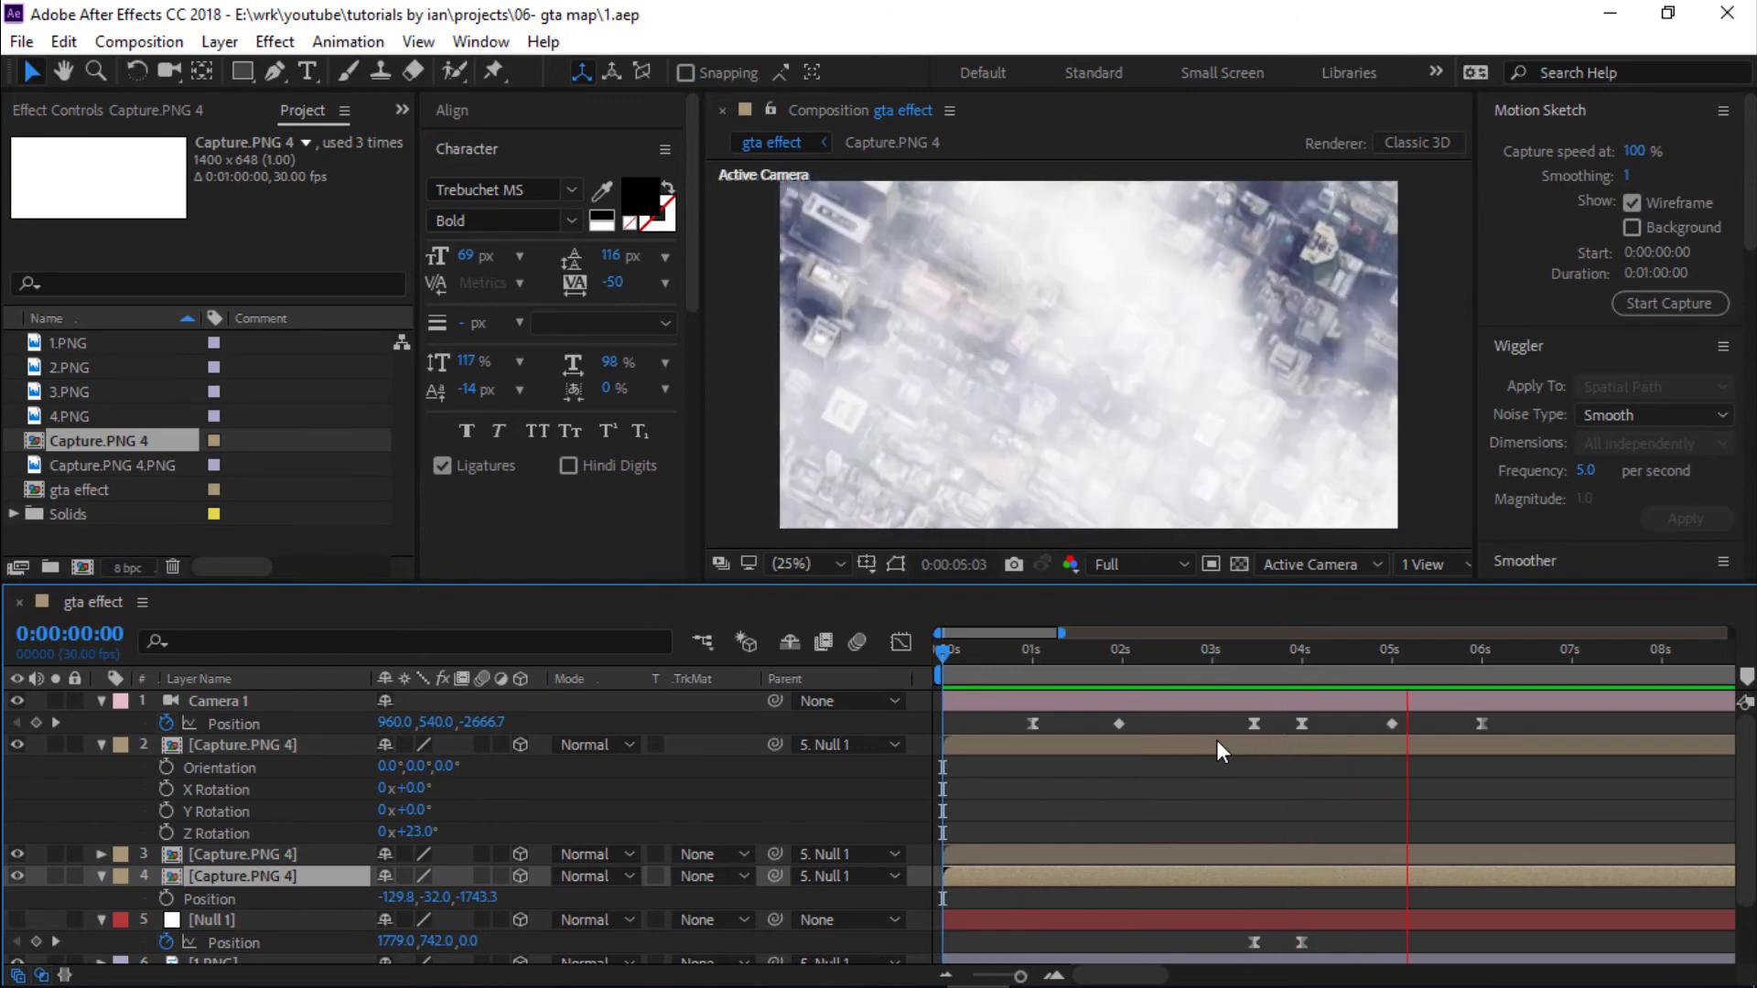
pyautogui.press('space')
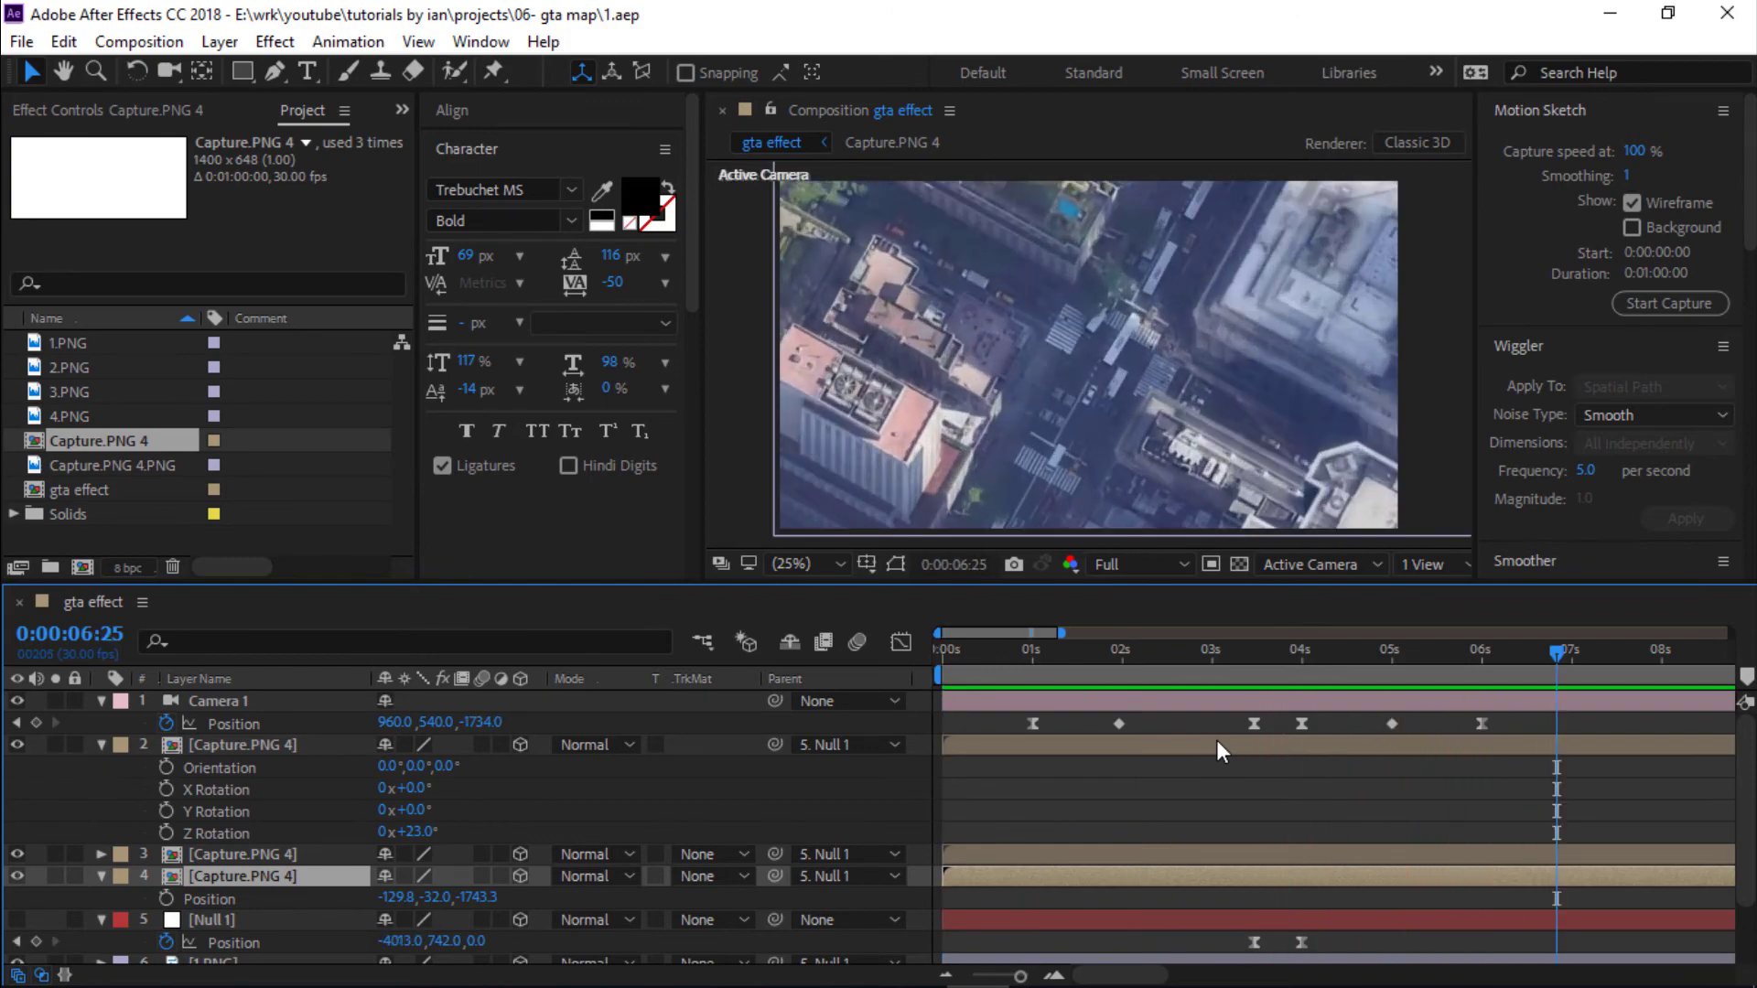
pyautogui.moveTo(1482, 661); pyautogui.dragTo(1134, 688)
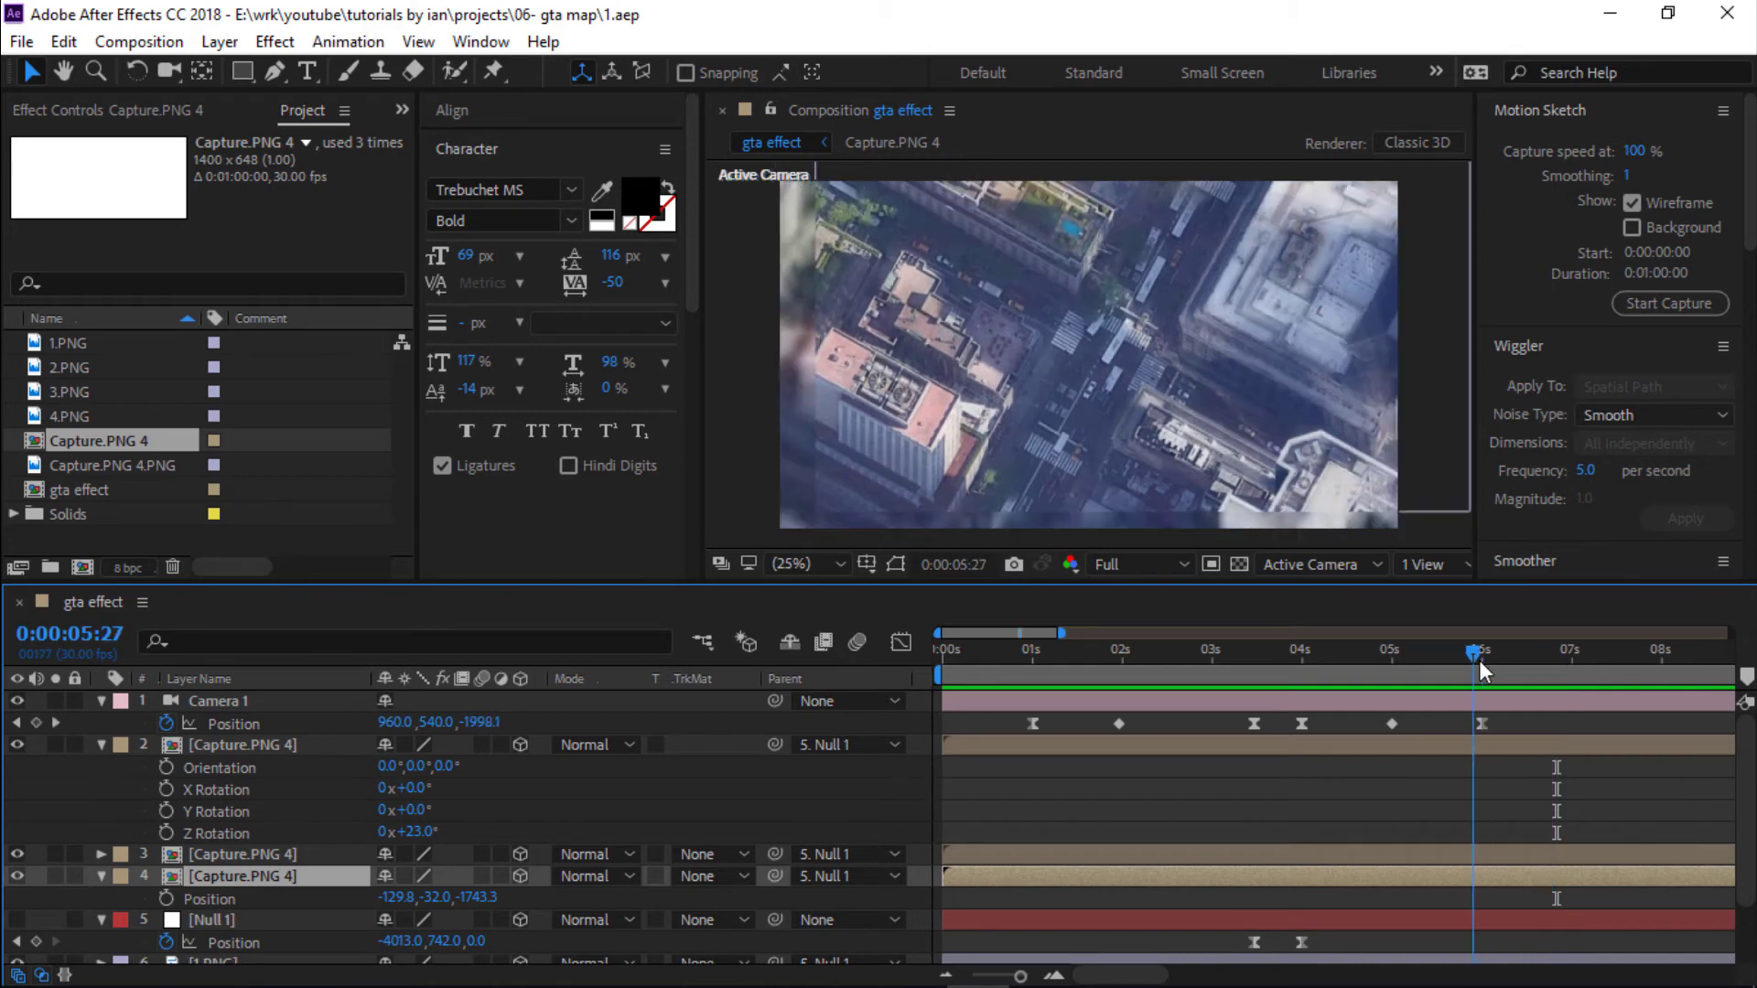
pyautogui.press('Home')
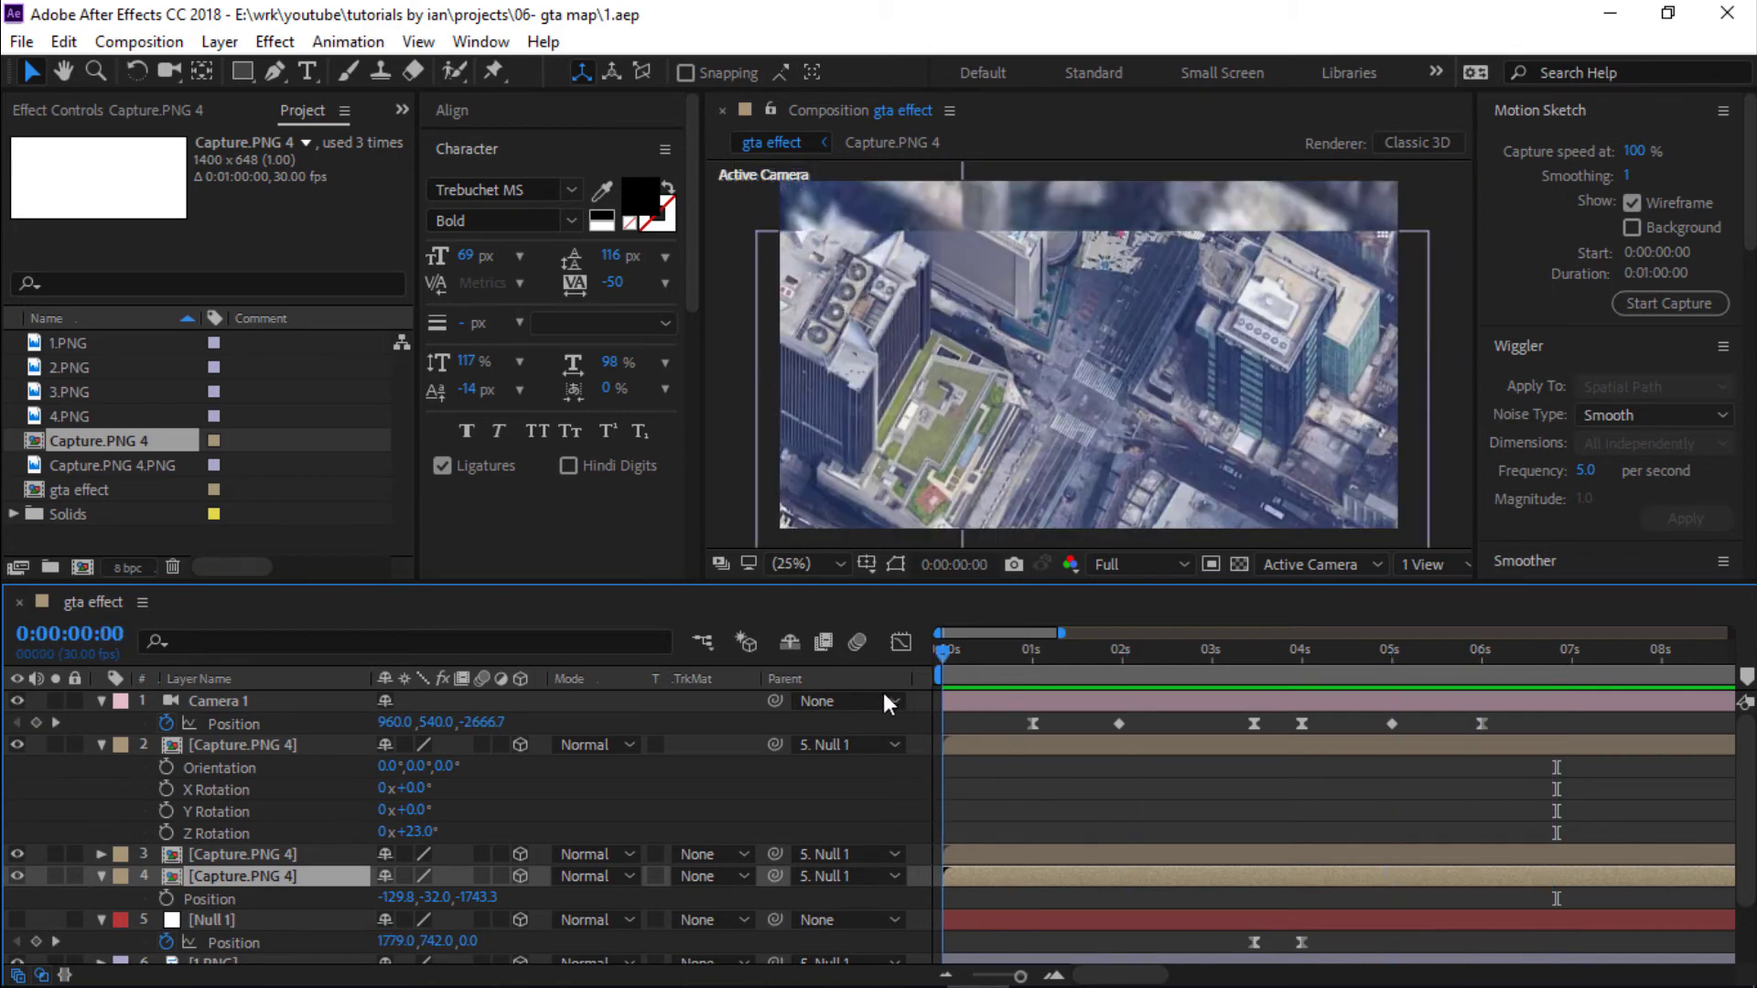
# Import plane.ai with Import Kind set to Composition.
pyautogui.click(242, 700)
pyautogui.click(151, 545)
pyautogui.hotkey('ctrl', 'i')
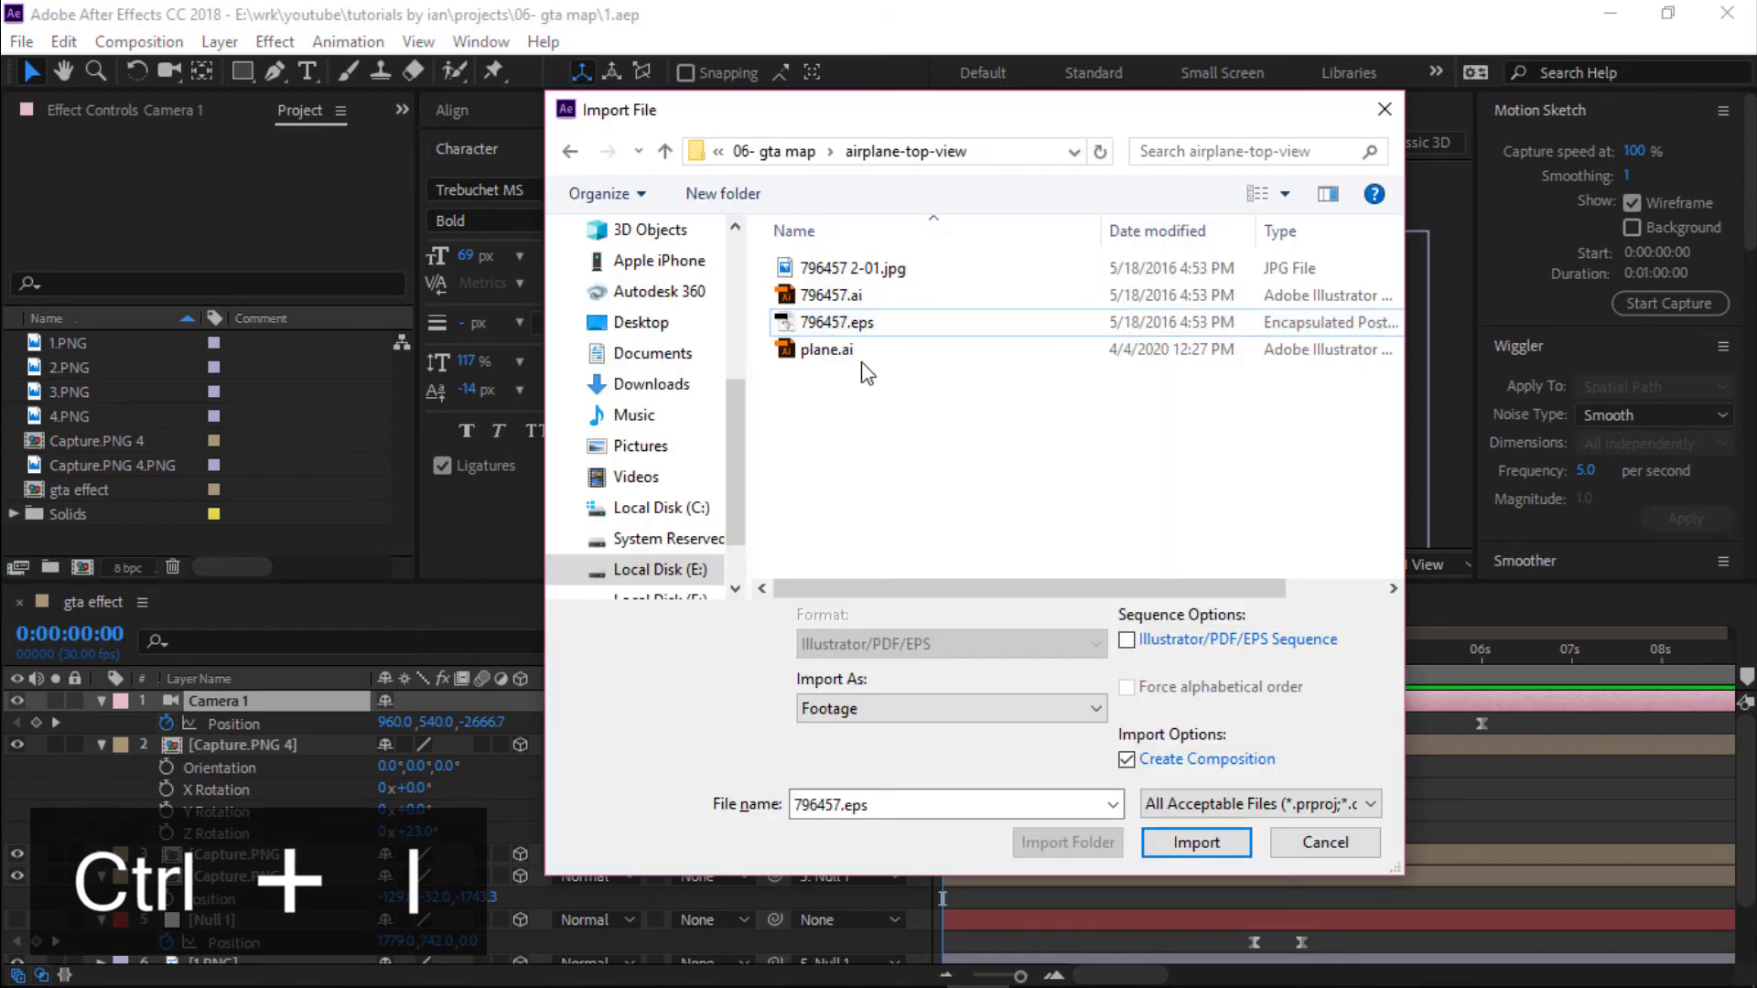
pyautogui.click(864, 359)
pyautogui.doubleClick(863, 358)
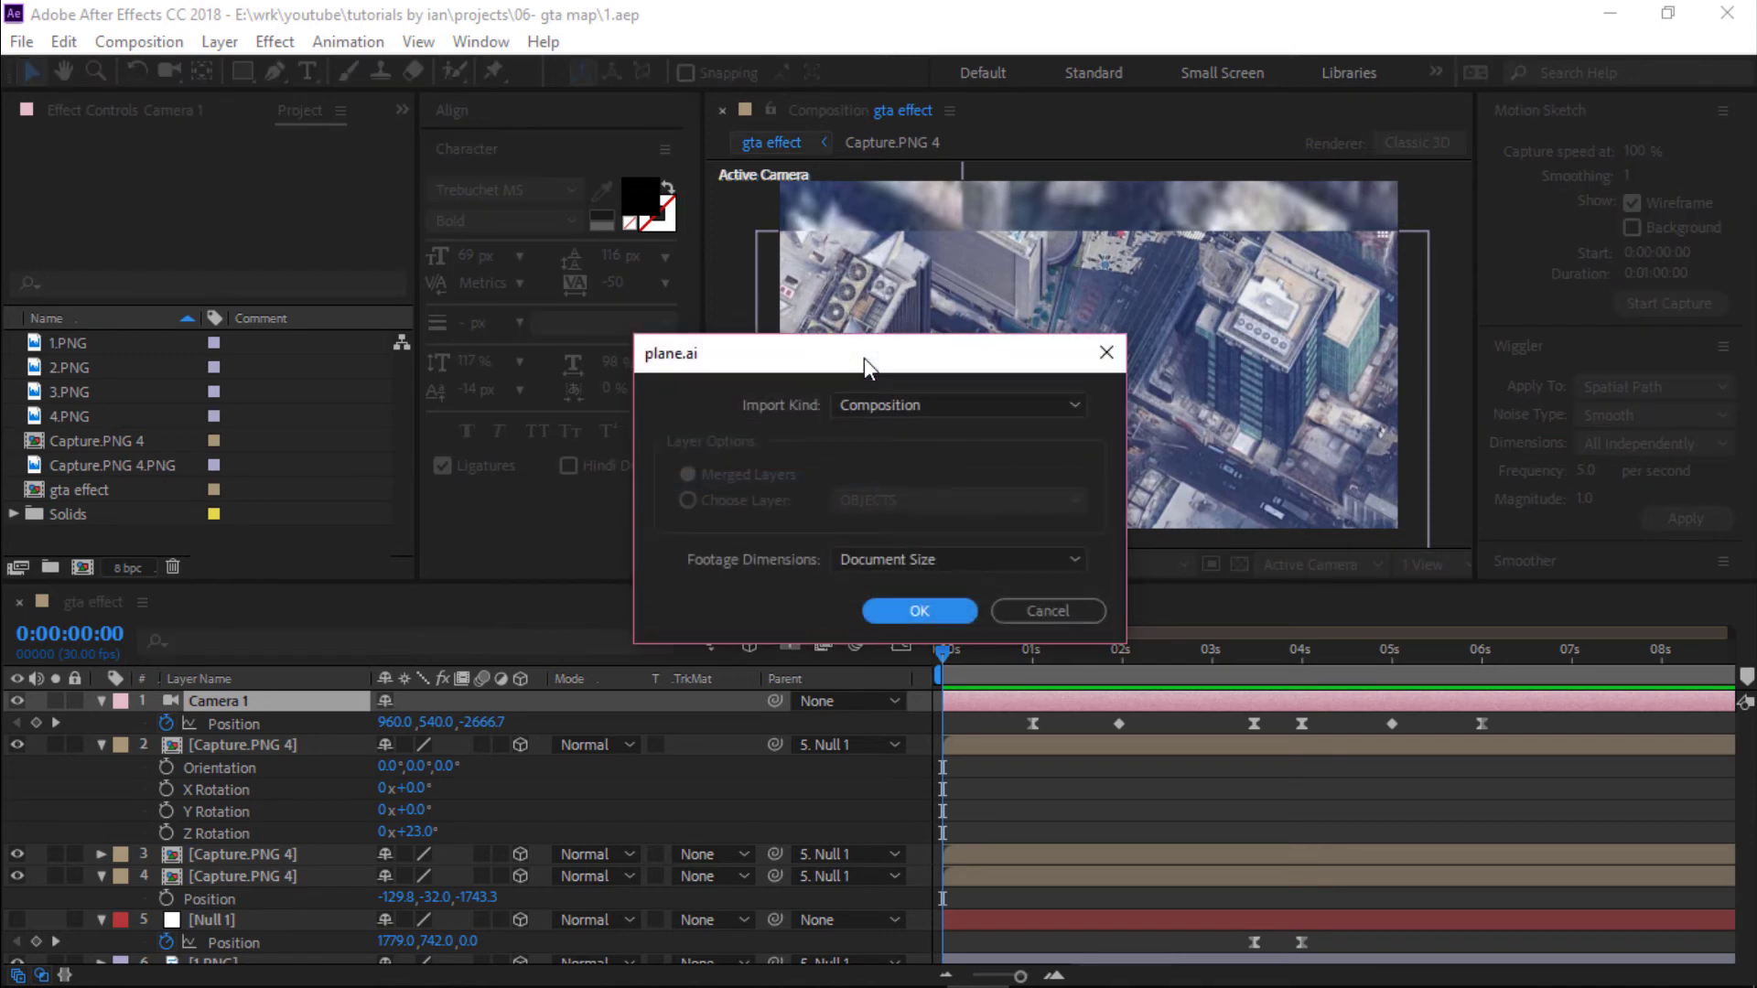
pyautogui.click(940, 618)
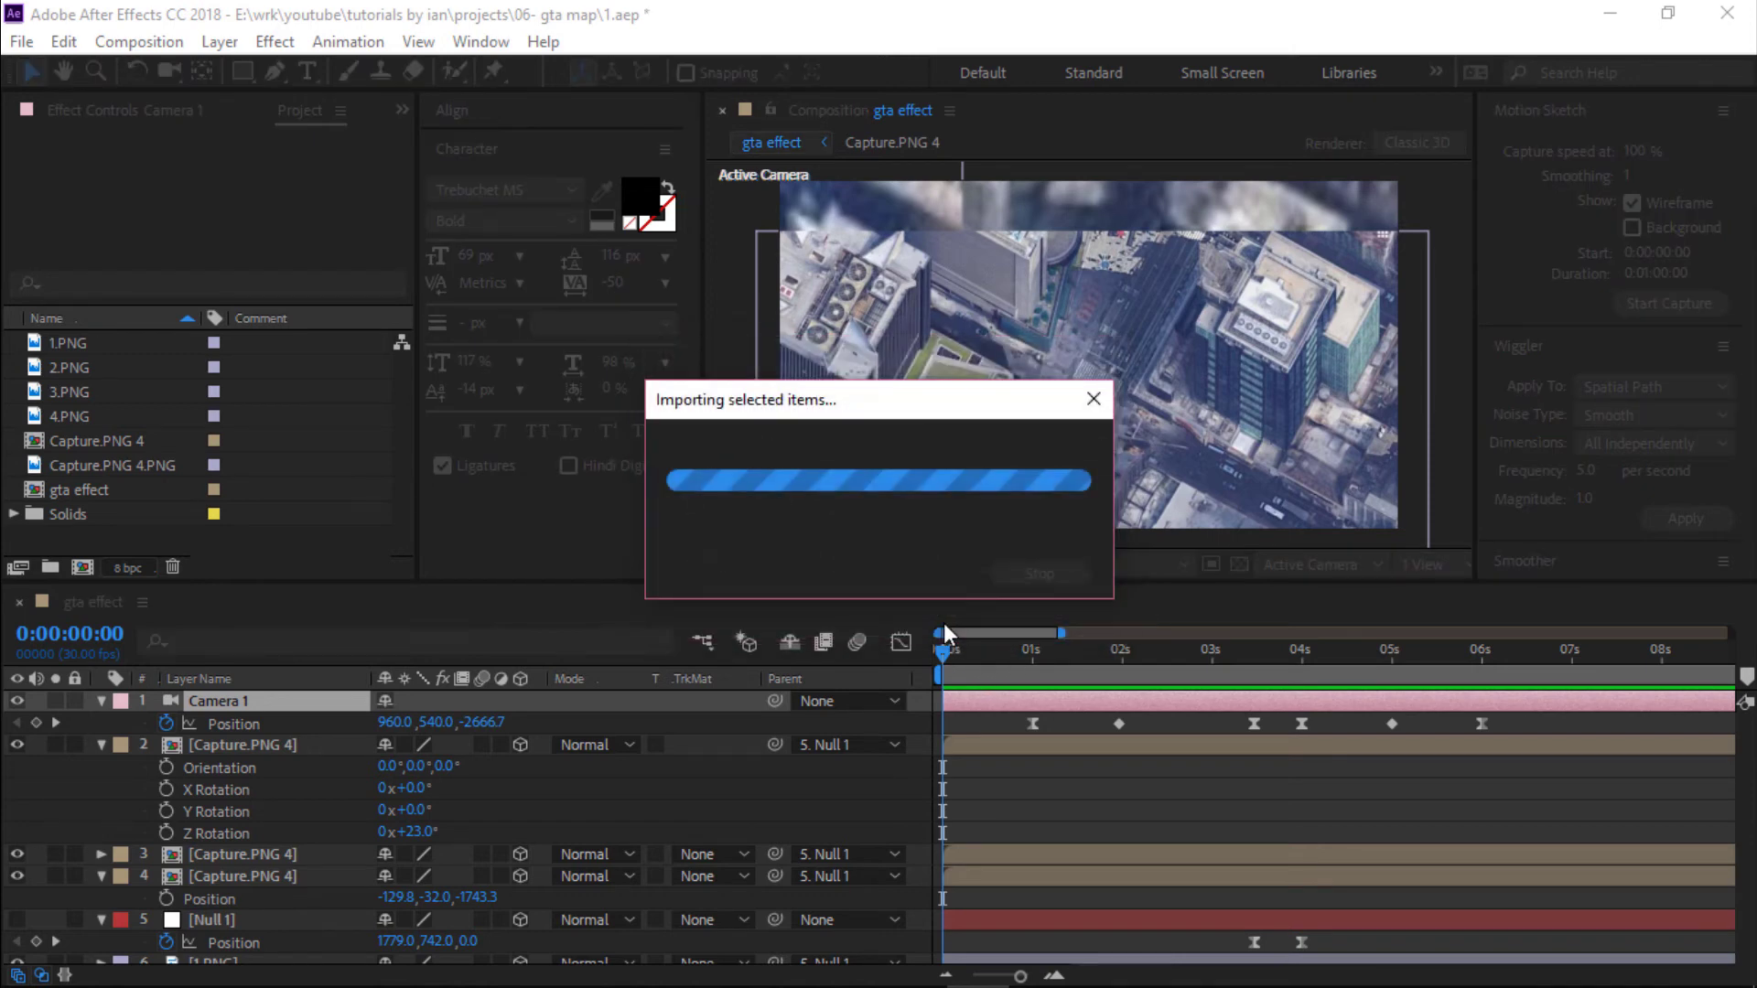
# Collapse the expanded cloud, null and camera layer properties in the timeline.
pyautogui.click(101, 745)
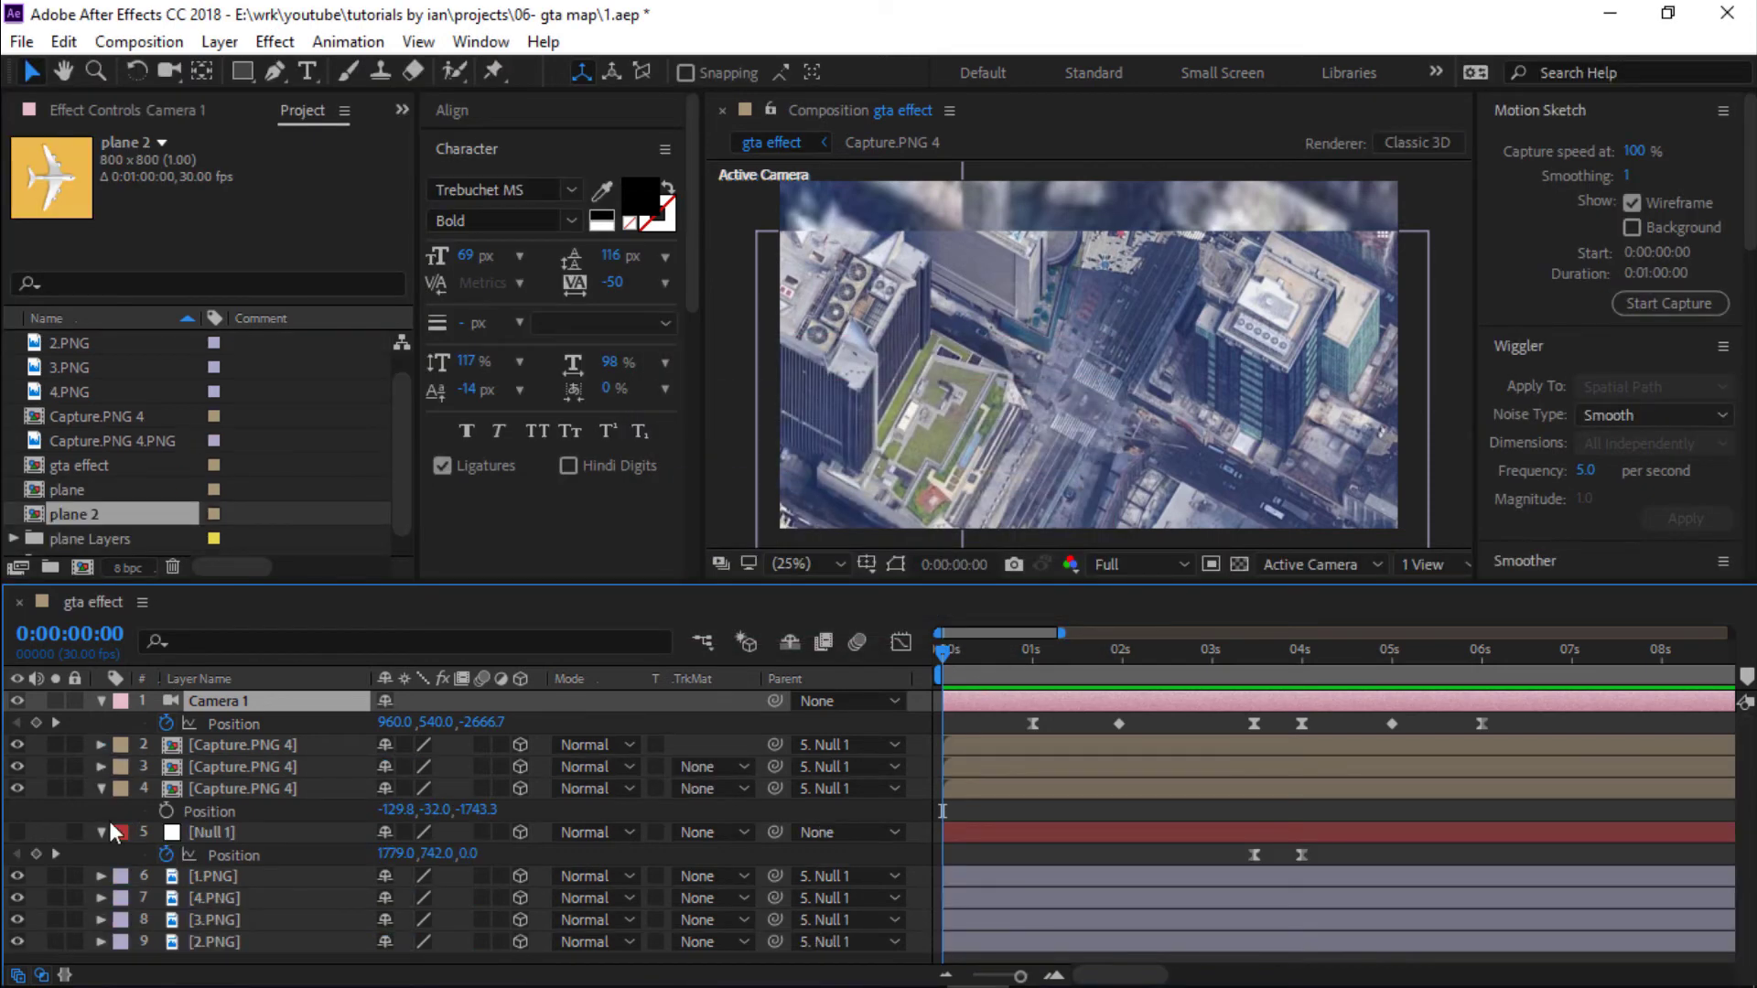
pyautogui.click(102, 783)
pyautogui.click(99, 811)
pyautogui.click(101, 700)
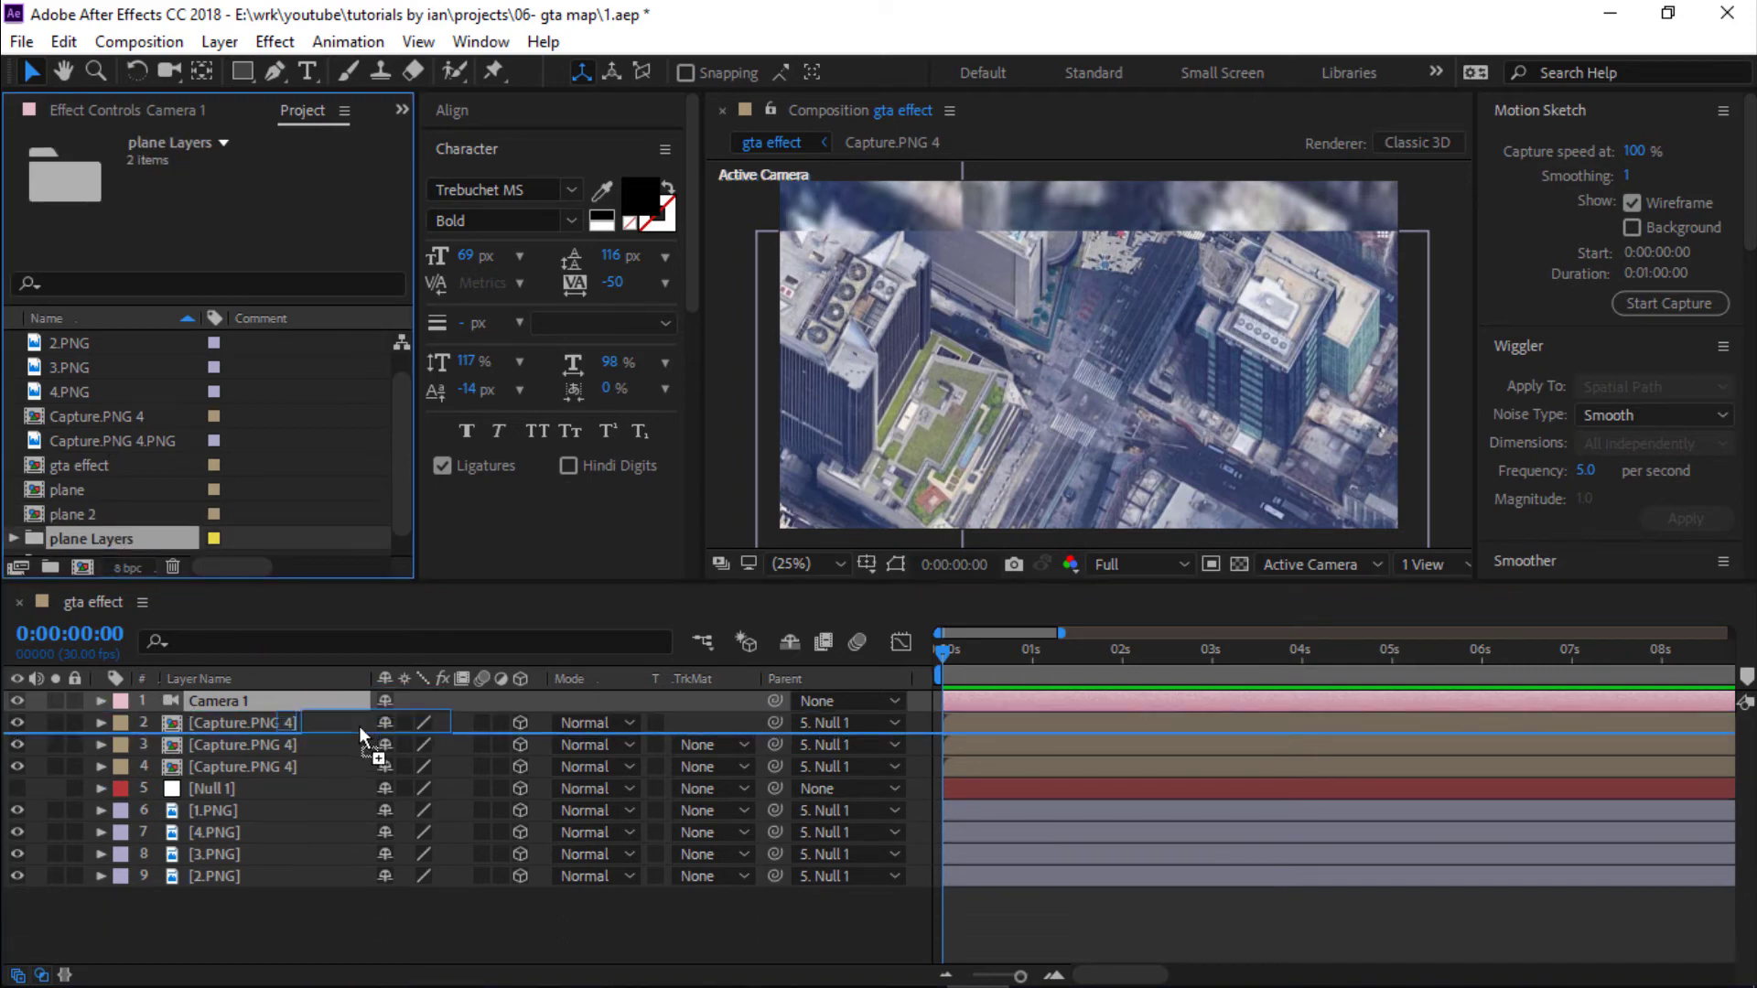
# Add plane Layers to the comp, delete its BACKGROUND layer, and move the plane right.
pyautogui.moveTo(121, 540); pyautogui.dragTo(359, 721)
pyautogui.click(284, 725)
pyautogui.press('Delete')
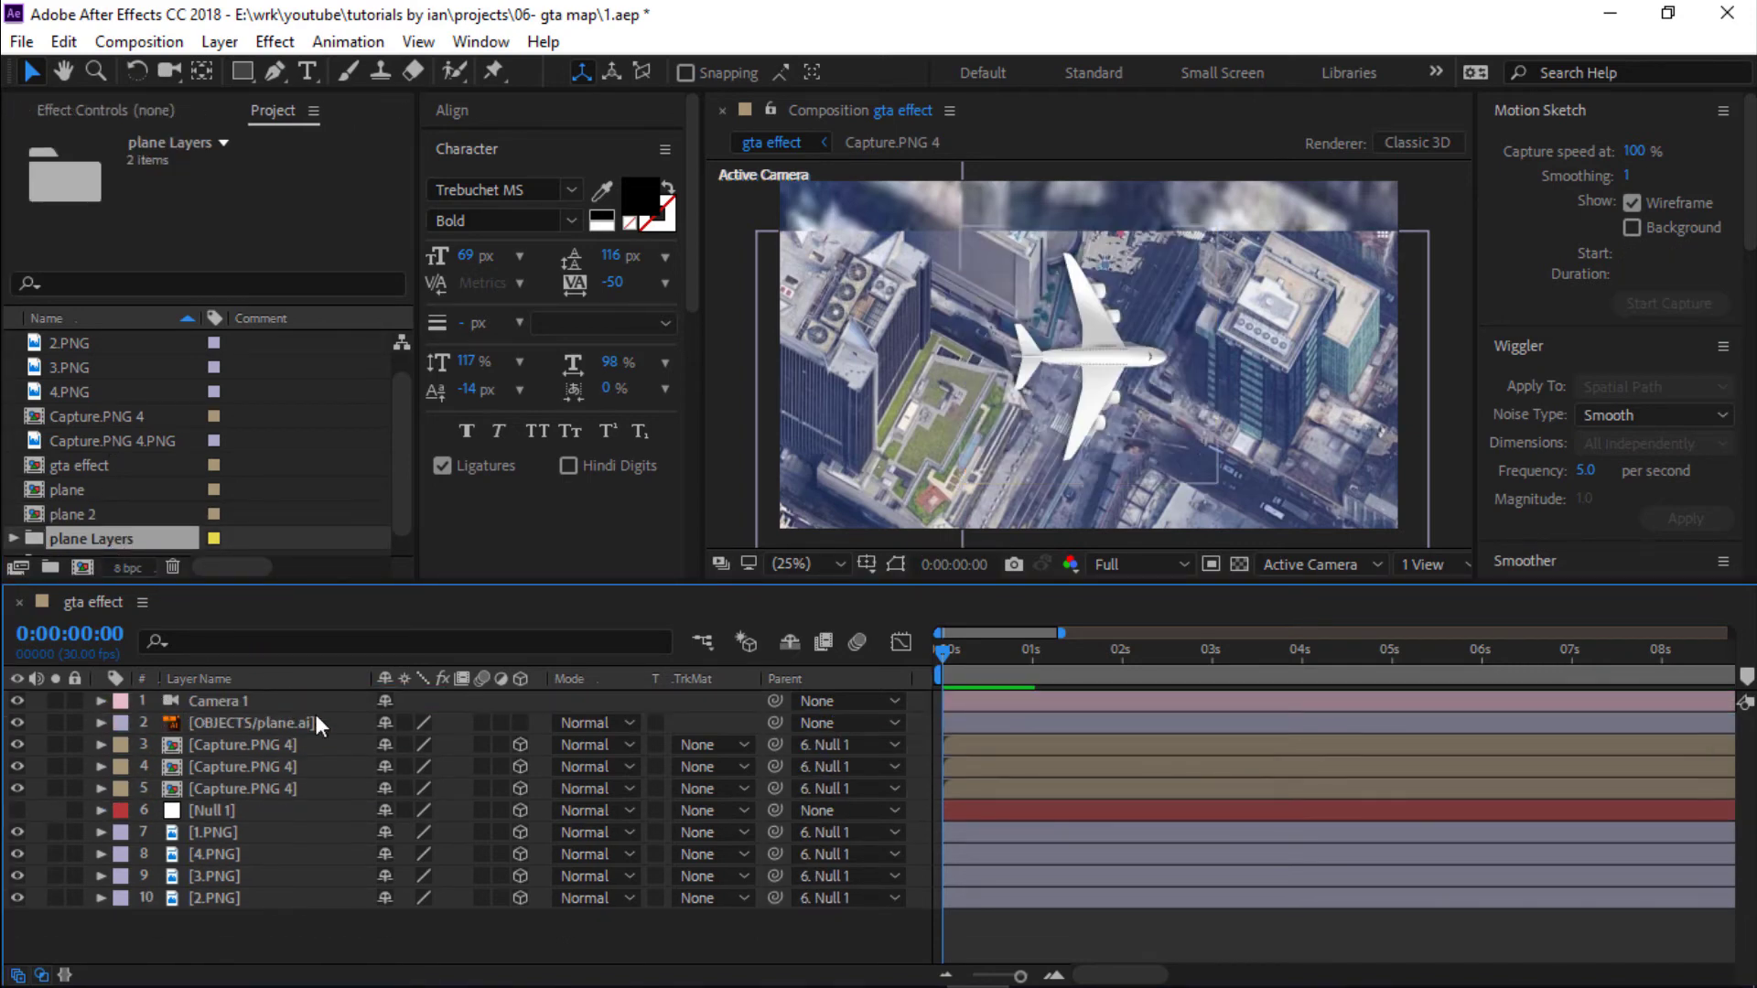
pyautogui.moveTo(965, 657); pyautogui.dragTo(1146, 663)
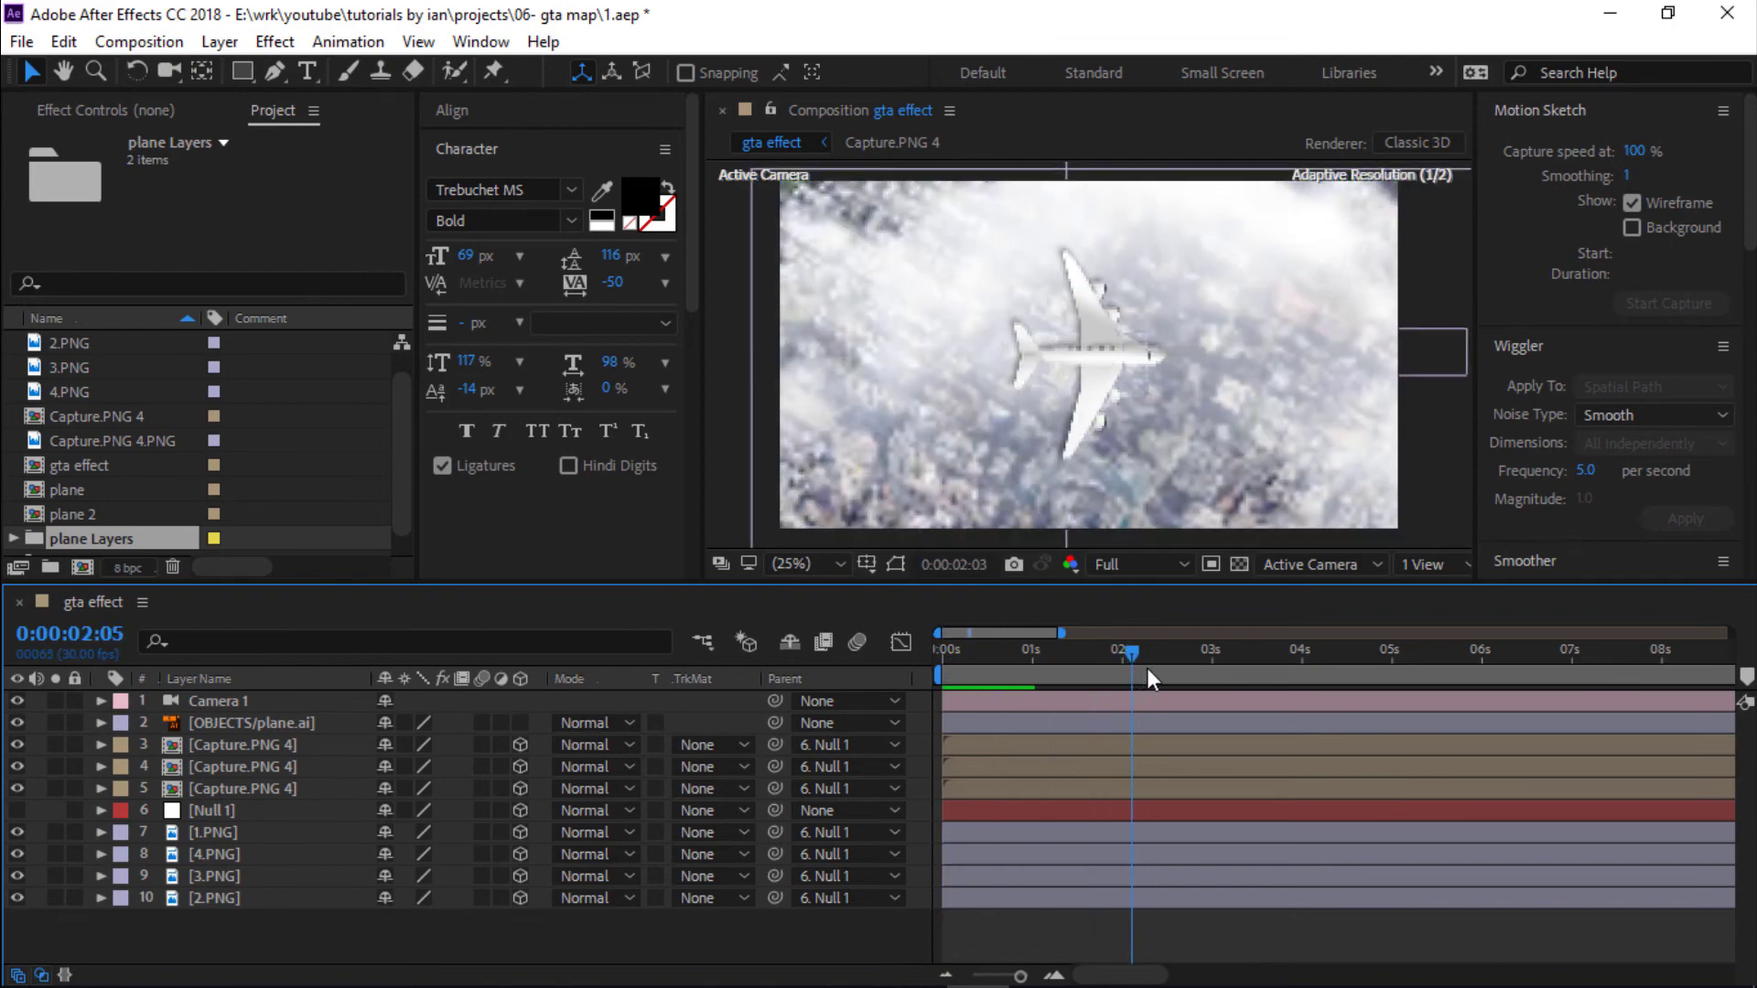
pyautogui.press('u')
pyautogui.moveTo(1111, 360); pyautogui.dragTo(1306, 399)
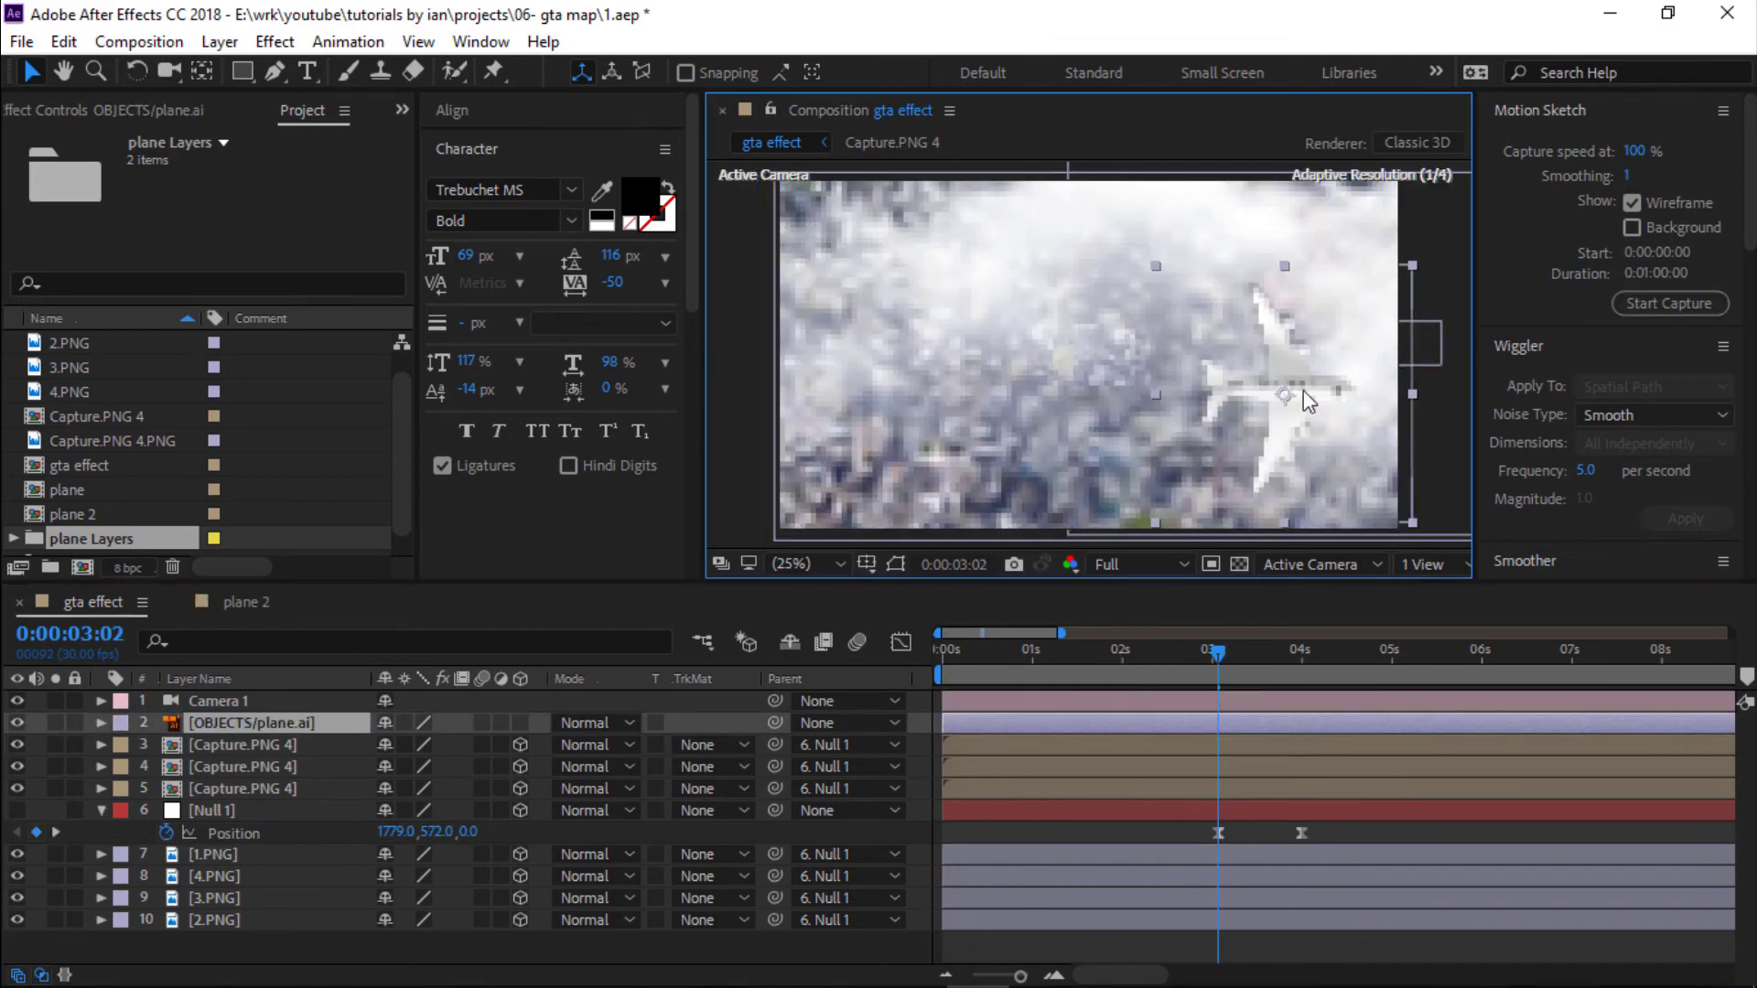
# Rotate the plane 55°, make it a 3D layer, and parent it to Null 1.
pyautogui.press('r')
pyautogui.moveTo(419, 749); pyautogui.dragTo(574, 799)
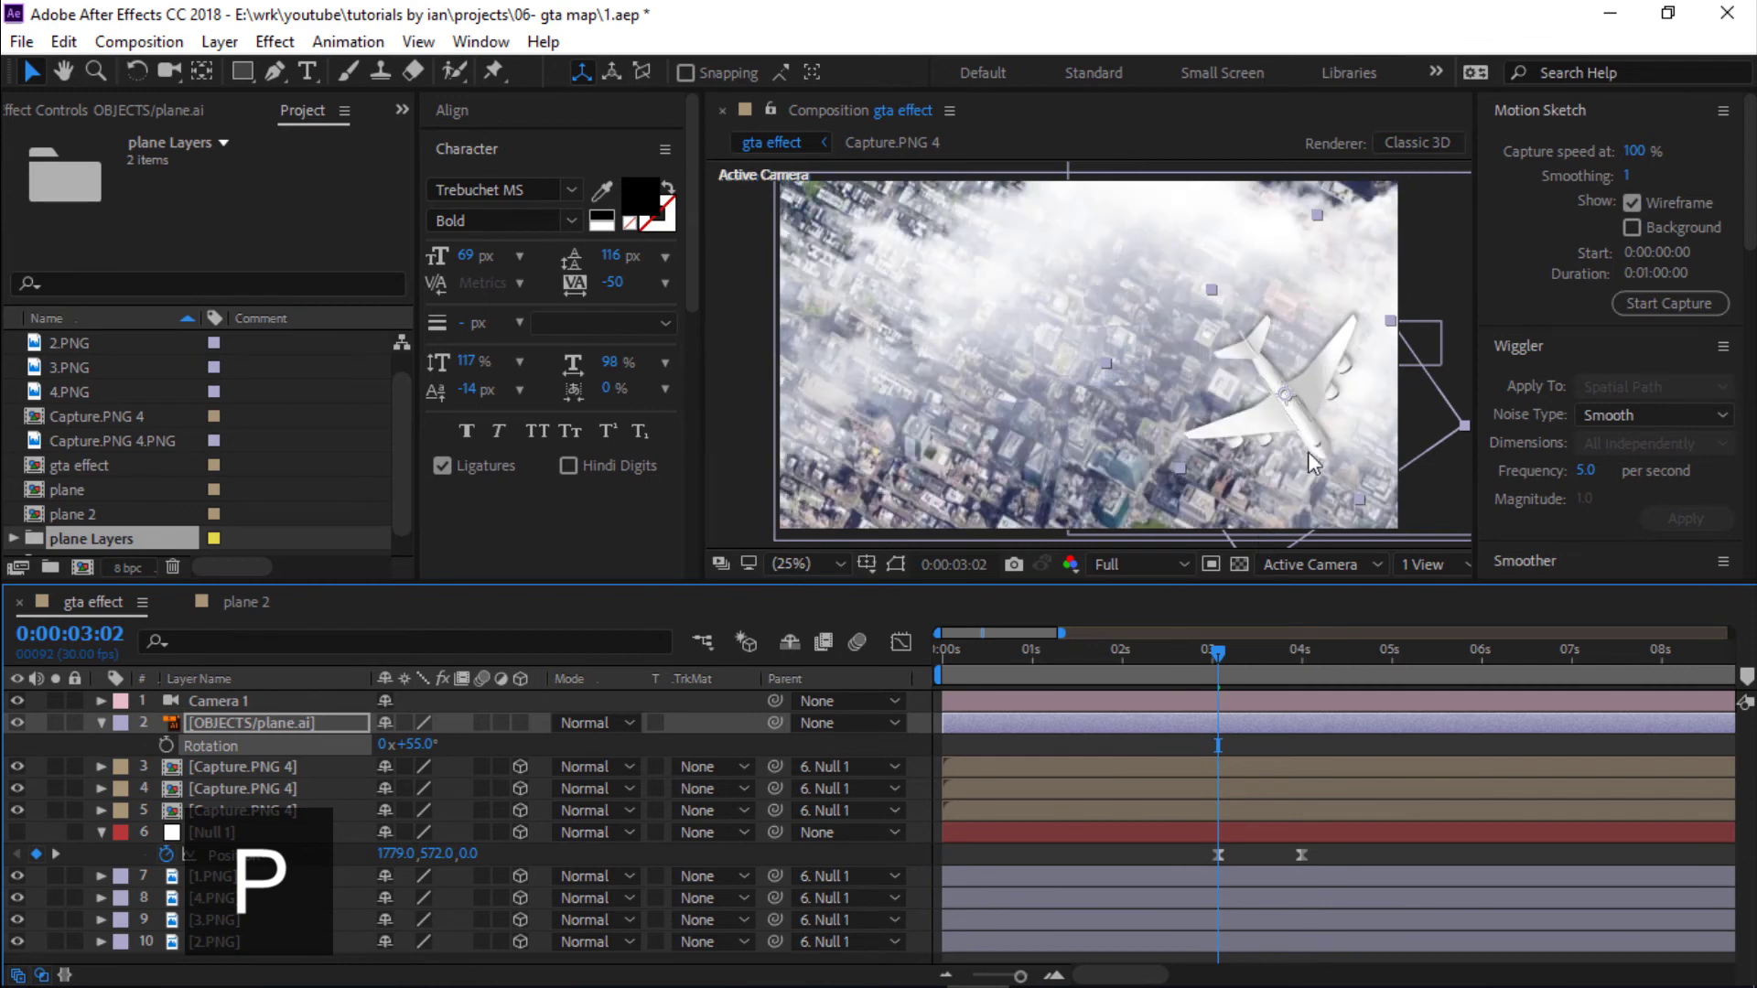
pyautogui.click(519, 723)
pyautogui.press('r')
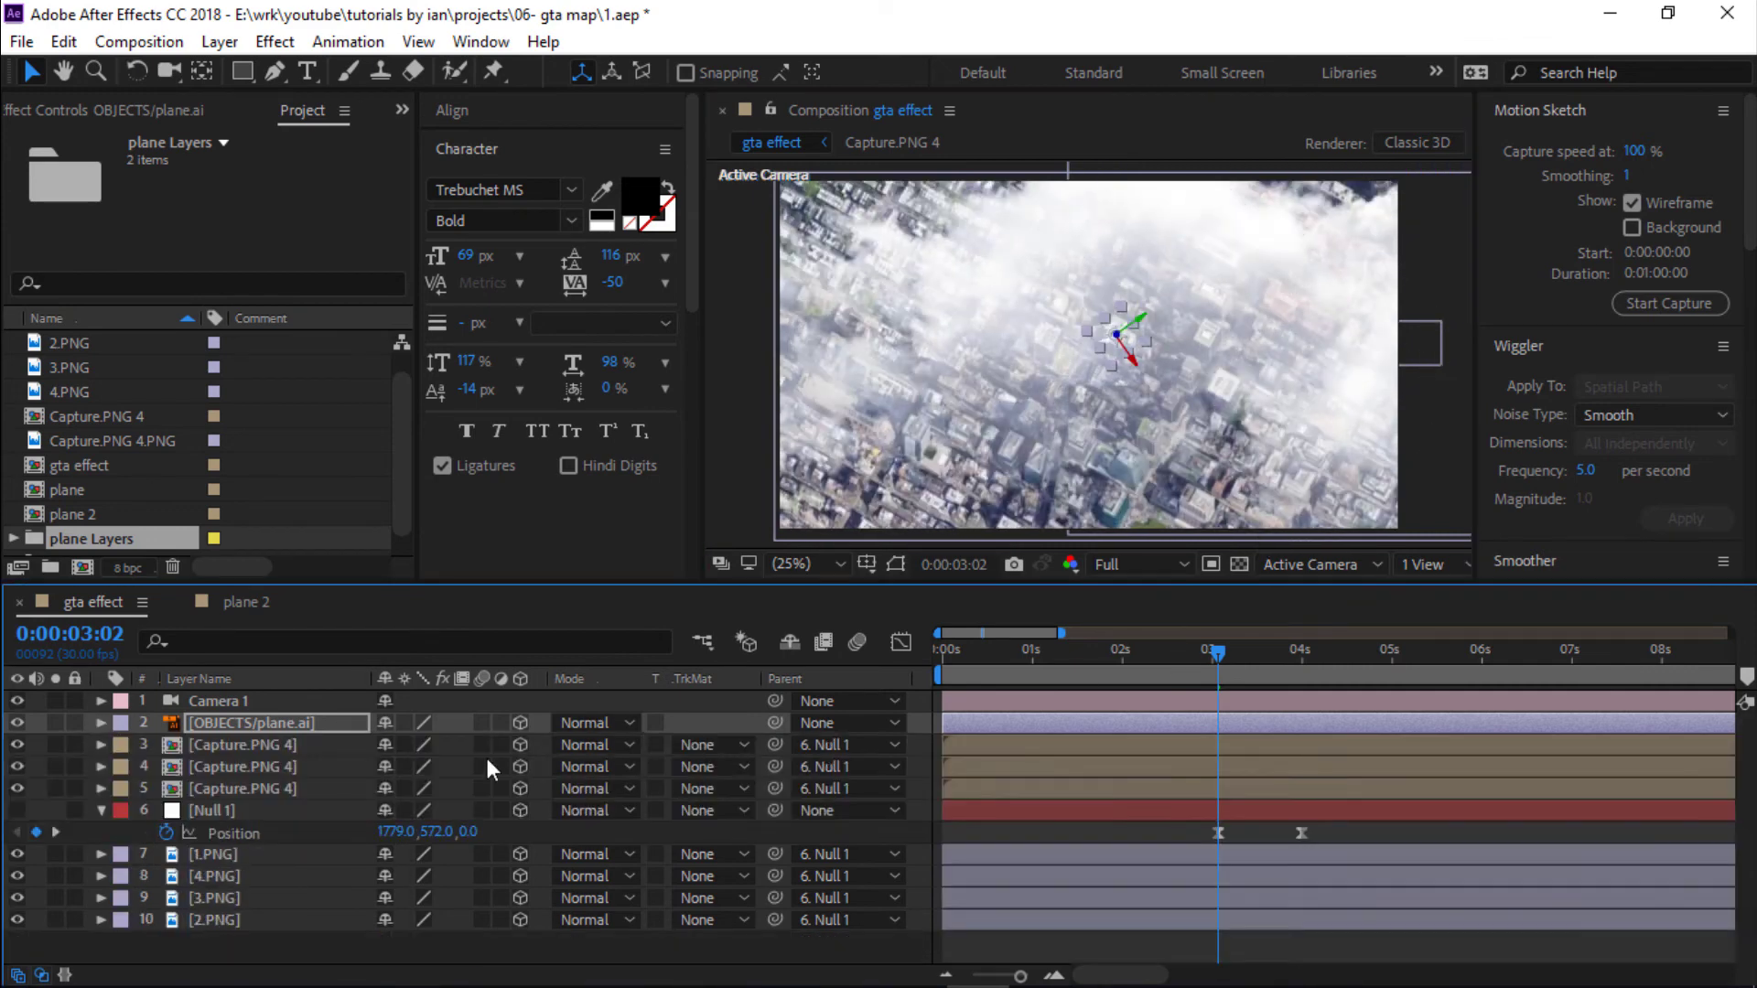
pyautogui.moveTo(772, 723); pyautogui.dragTo(213, 810)
# Push the plane's Position Z deep into the scene, to -1944.
pyautogui.press('p')
pyautogui.moveTo(449, 745)
pyautogui.mouseDown()
pyautogui.moveTo(480, 751)
pyautogui.moveTo(338, 806)
pyautogui.moveTo(381, 811)
pyautogui.mouseUp()
pyautogui.click(487, 745)
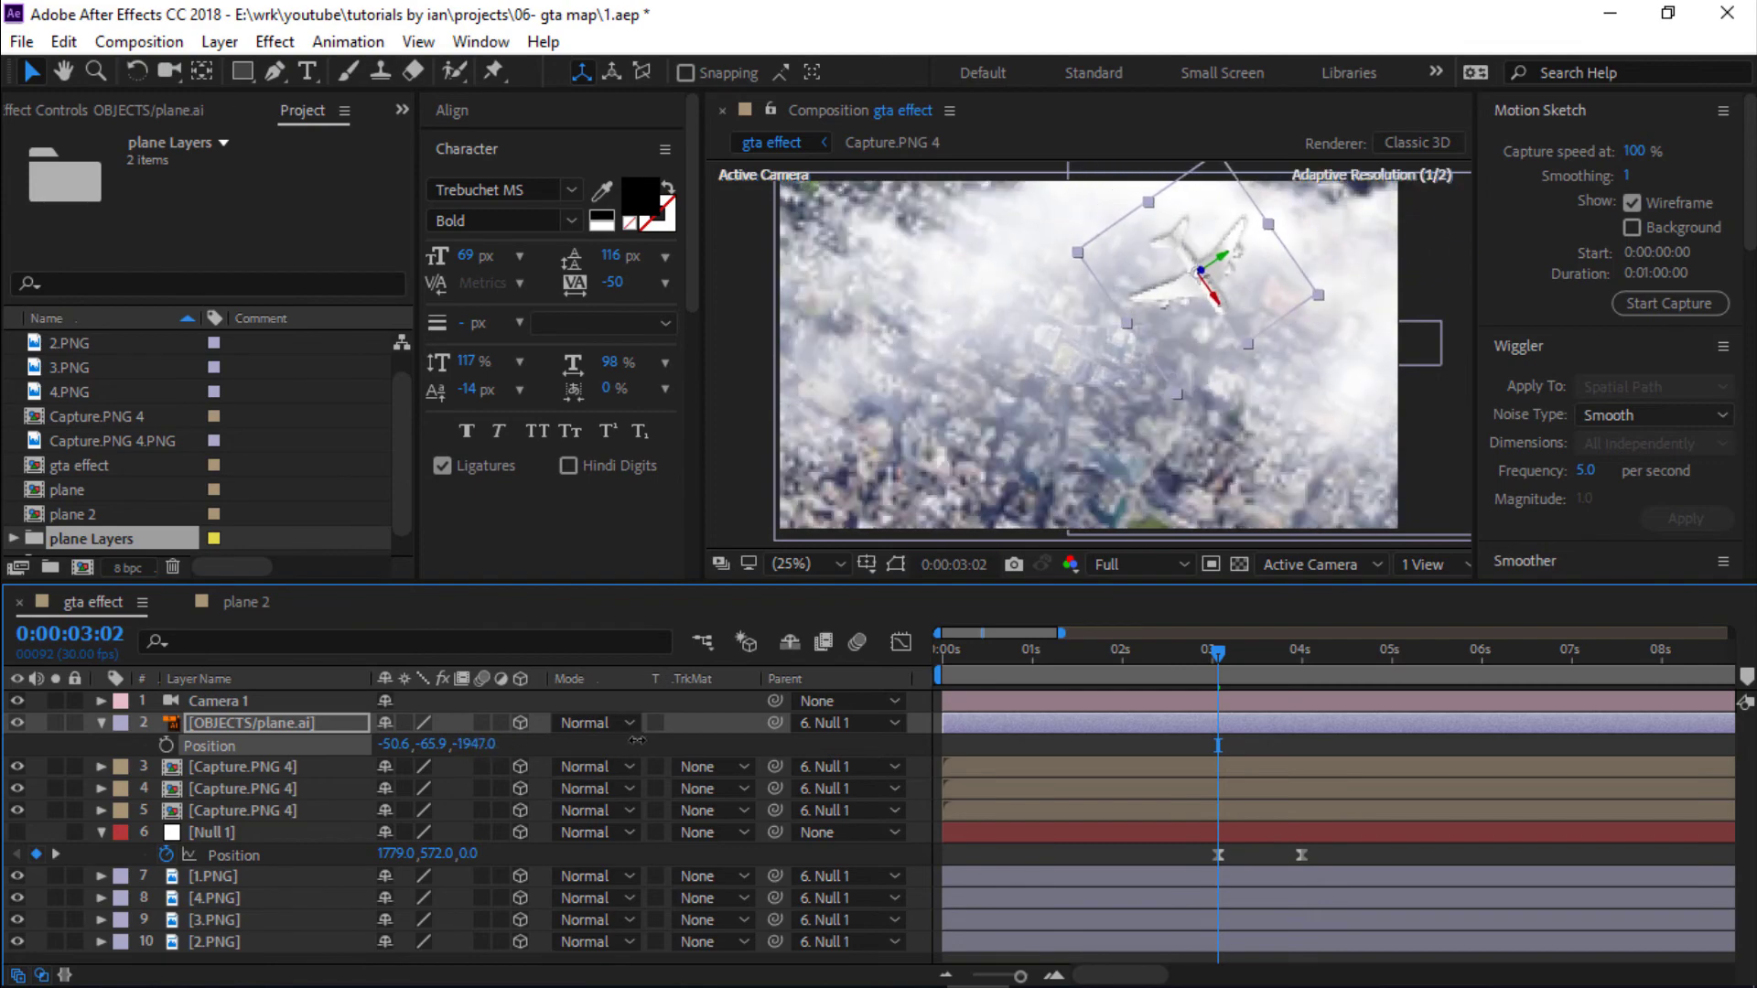
pyautogui.moveTo(380, 810)
pyautogui.mouseDown()
pyautogui.moveTo(1208, 295)
pyautogui.moveTo(1216, 228)
pyautogui.mouseUp()
pyautogui.moveTo(1199, 652)
pyautogui.mouseDown()
pyautogui.moveTo(1222, 676)
pyautogui.moveTo(1204, 679)
pyautogui.mouseUp()
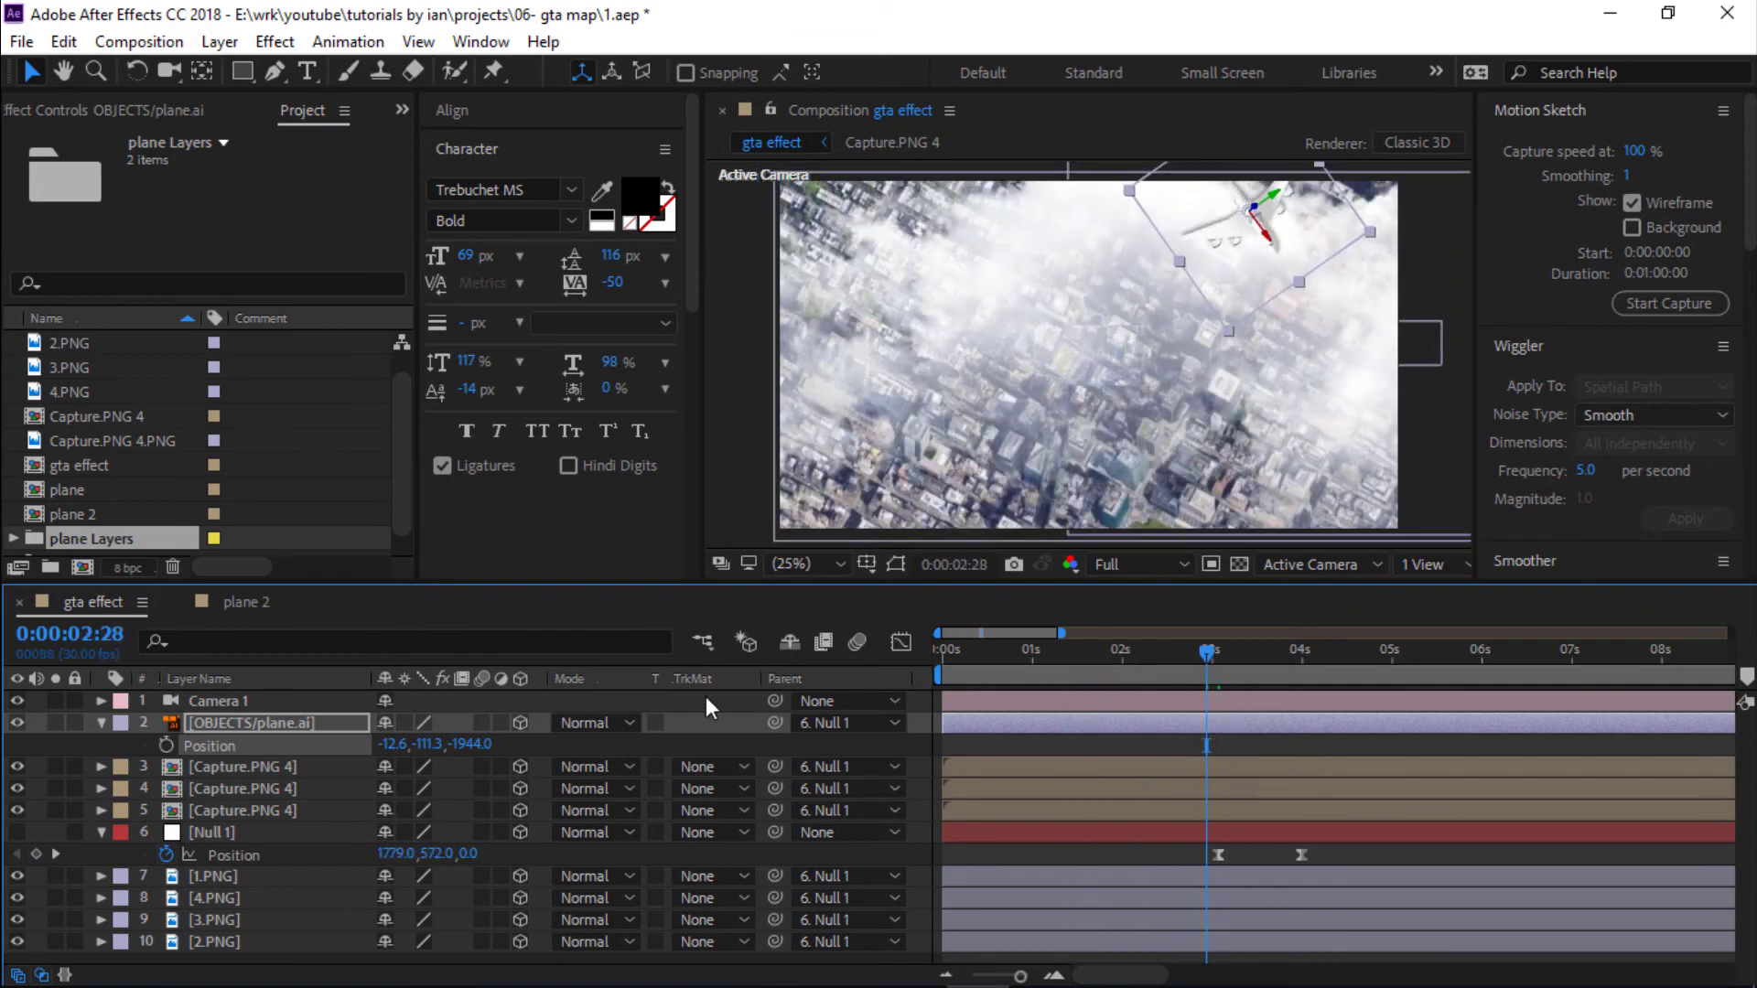
# Review the camera's position keyframes and return to the frame near two seconds.
pyautogui.click(1092, 839)
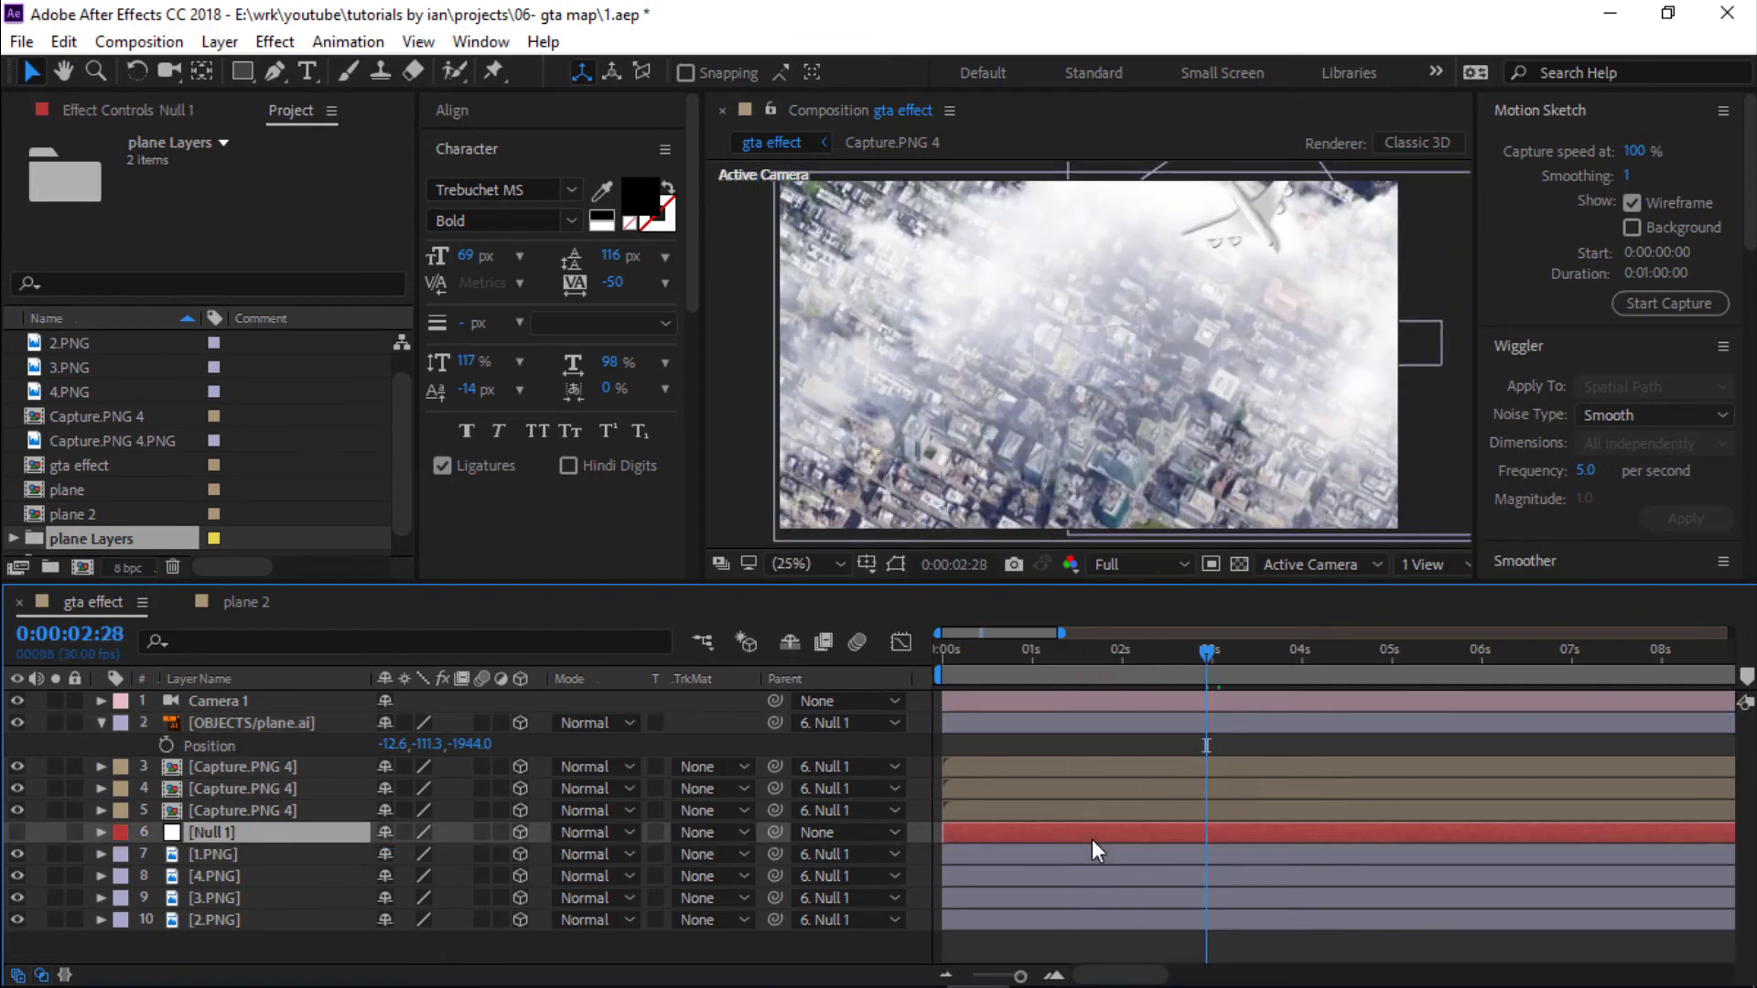
pyautogui.click(1126, 703)
pyautogui.press('u')
pyautogui.moveTo(1202, 652)
pyautogui.mouseDown()
pyautogui.moveTo(1134, 652)
pyautogui.moveTo(1240, 673)
pyautogui.moveTo(1105, 661)
pyautogui.mouseUp()
pyautogui.moveTo(467, 766)
pyautogui.mouseDown()
pyautogui.moveTo(304, 785)
pyautogui.moveTo(454, 768)
pyautogui.mouseUp()
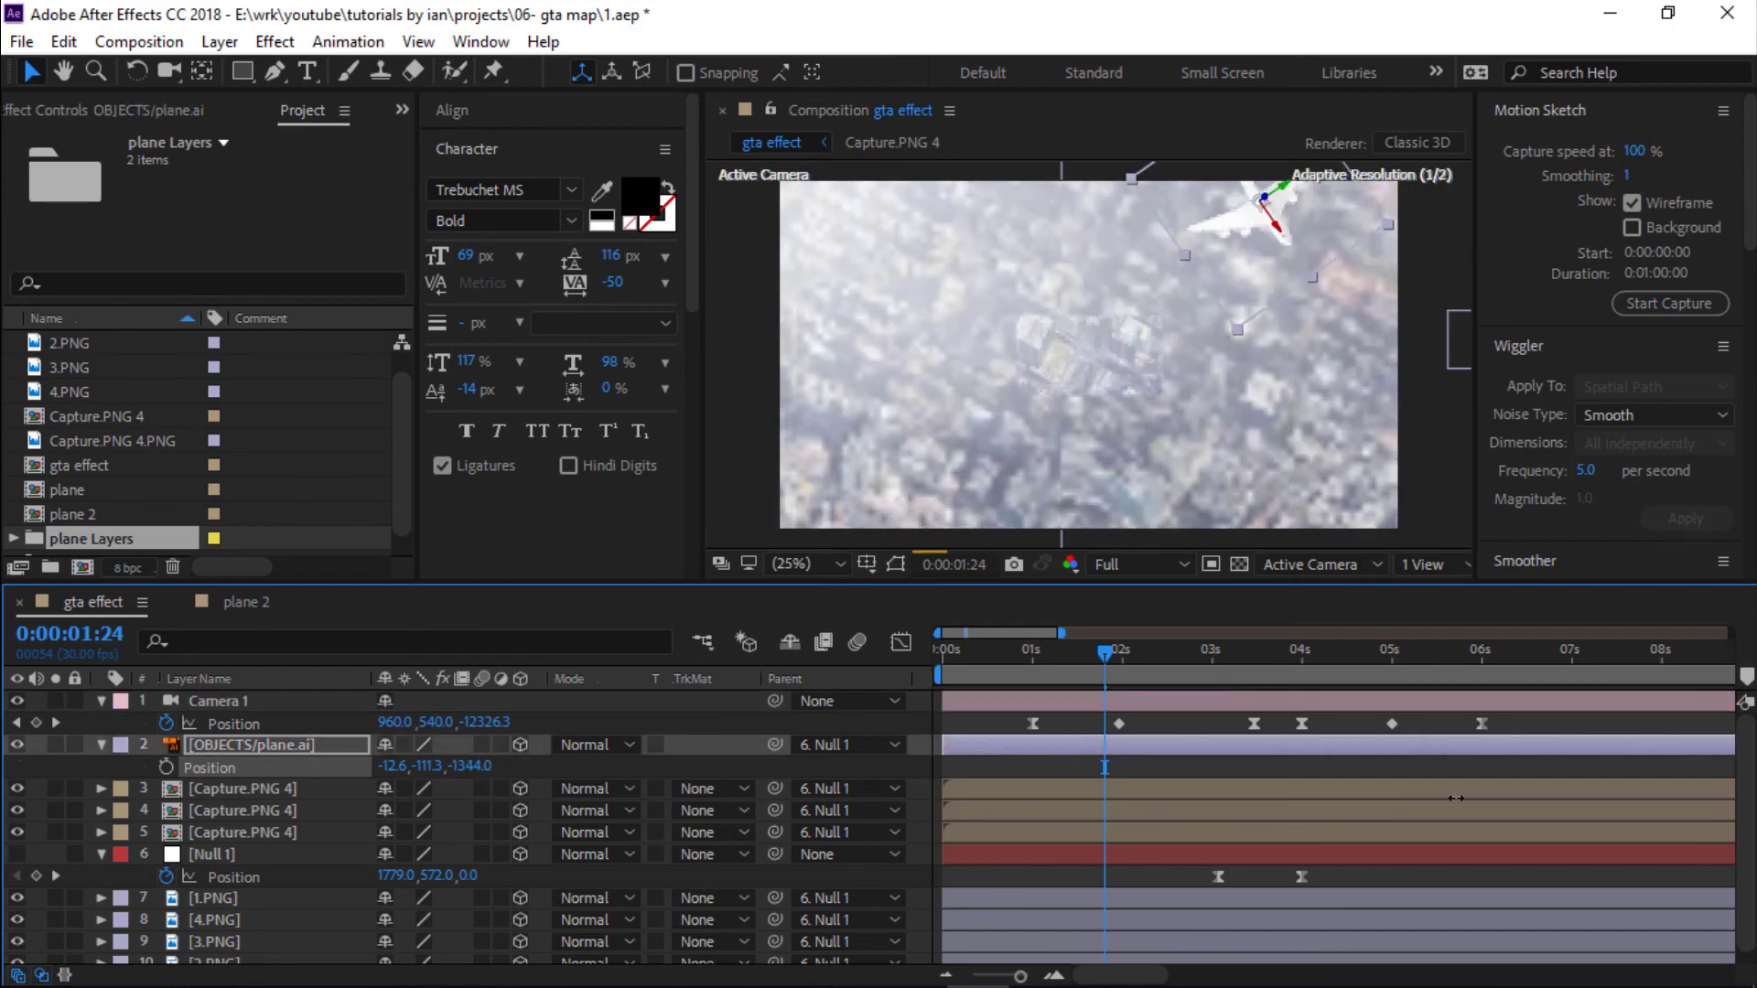
# Keyframe the plane at the city's top right, then move it at about 3 seconds.
pyautogui.moveTo(1174, 282); pyautogui.dragTo(1185, 290)
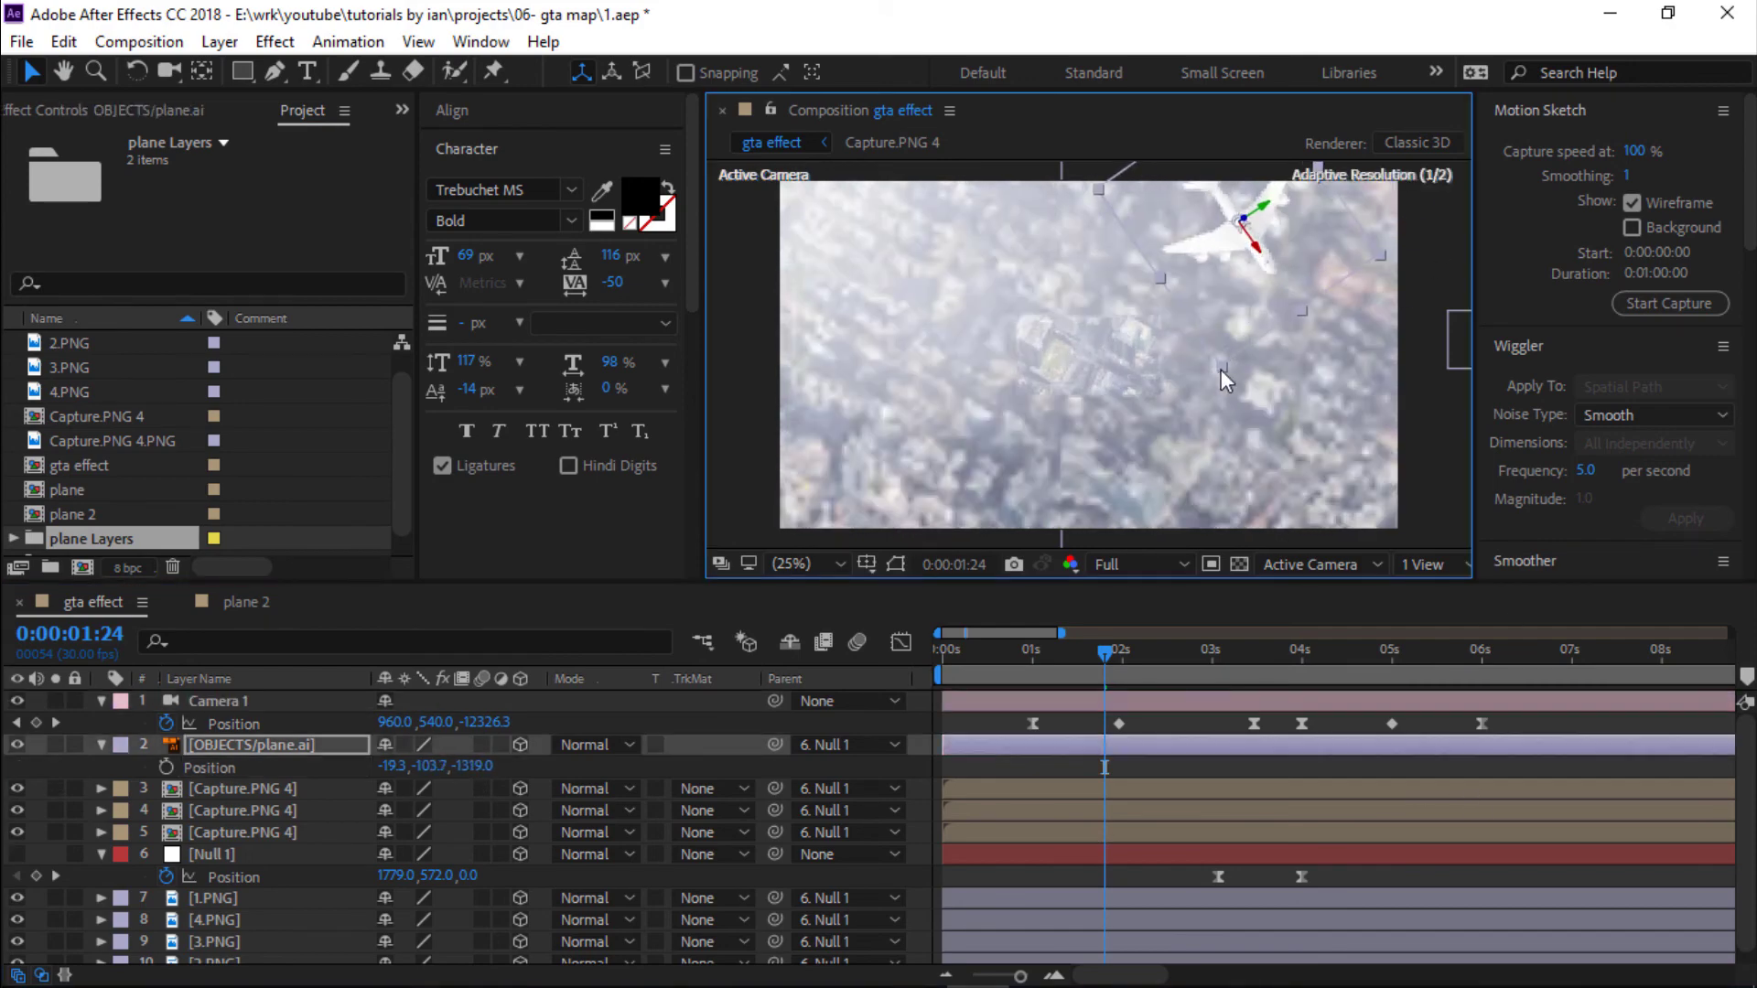
pyautogui.click(216, 766)
pyautogui.hotkey('alt', 'shift', 'p')
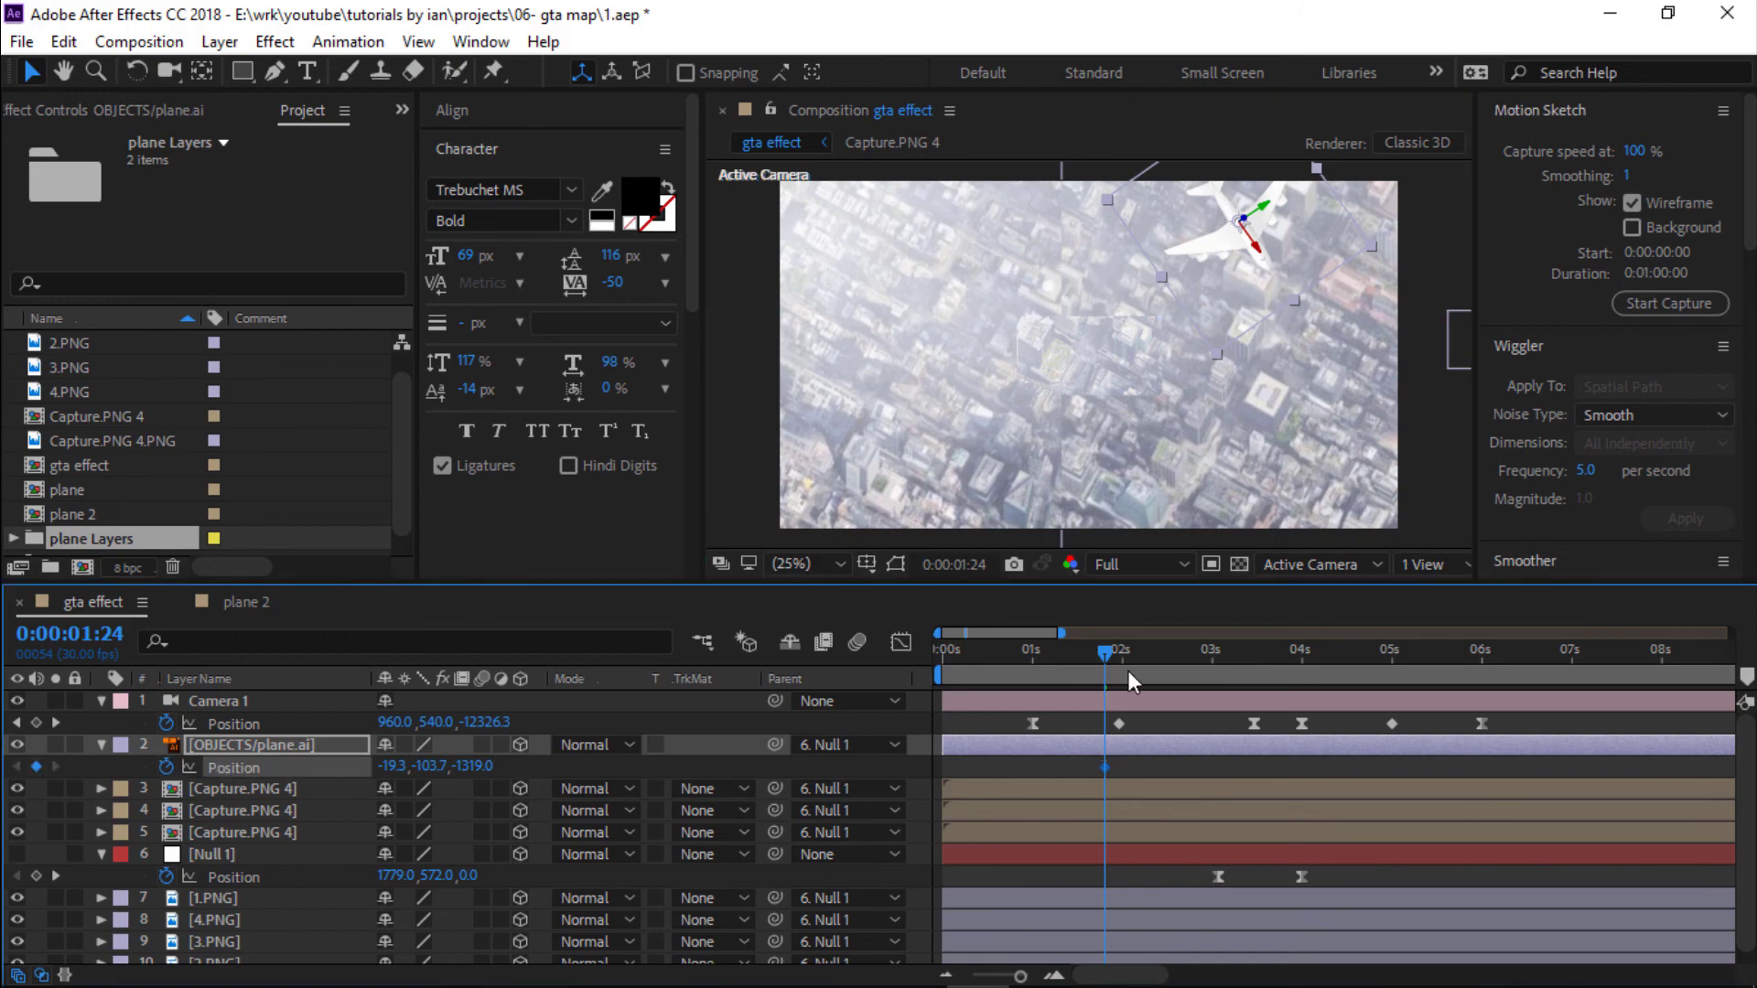
pyautogui.moveTo(1104, 655); pyautogui.dragTo(1219, 659)
pyautogui.moveTo(1166, 288); pyautogui.dragTo(1245, 415)
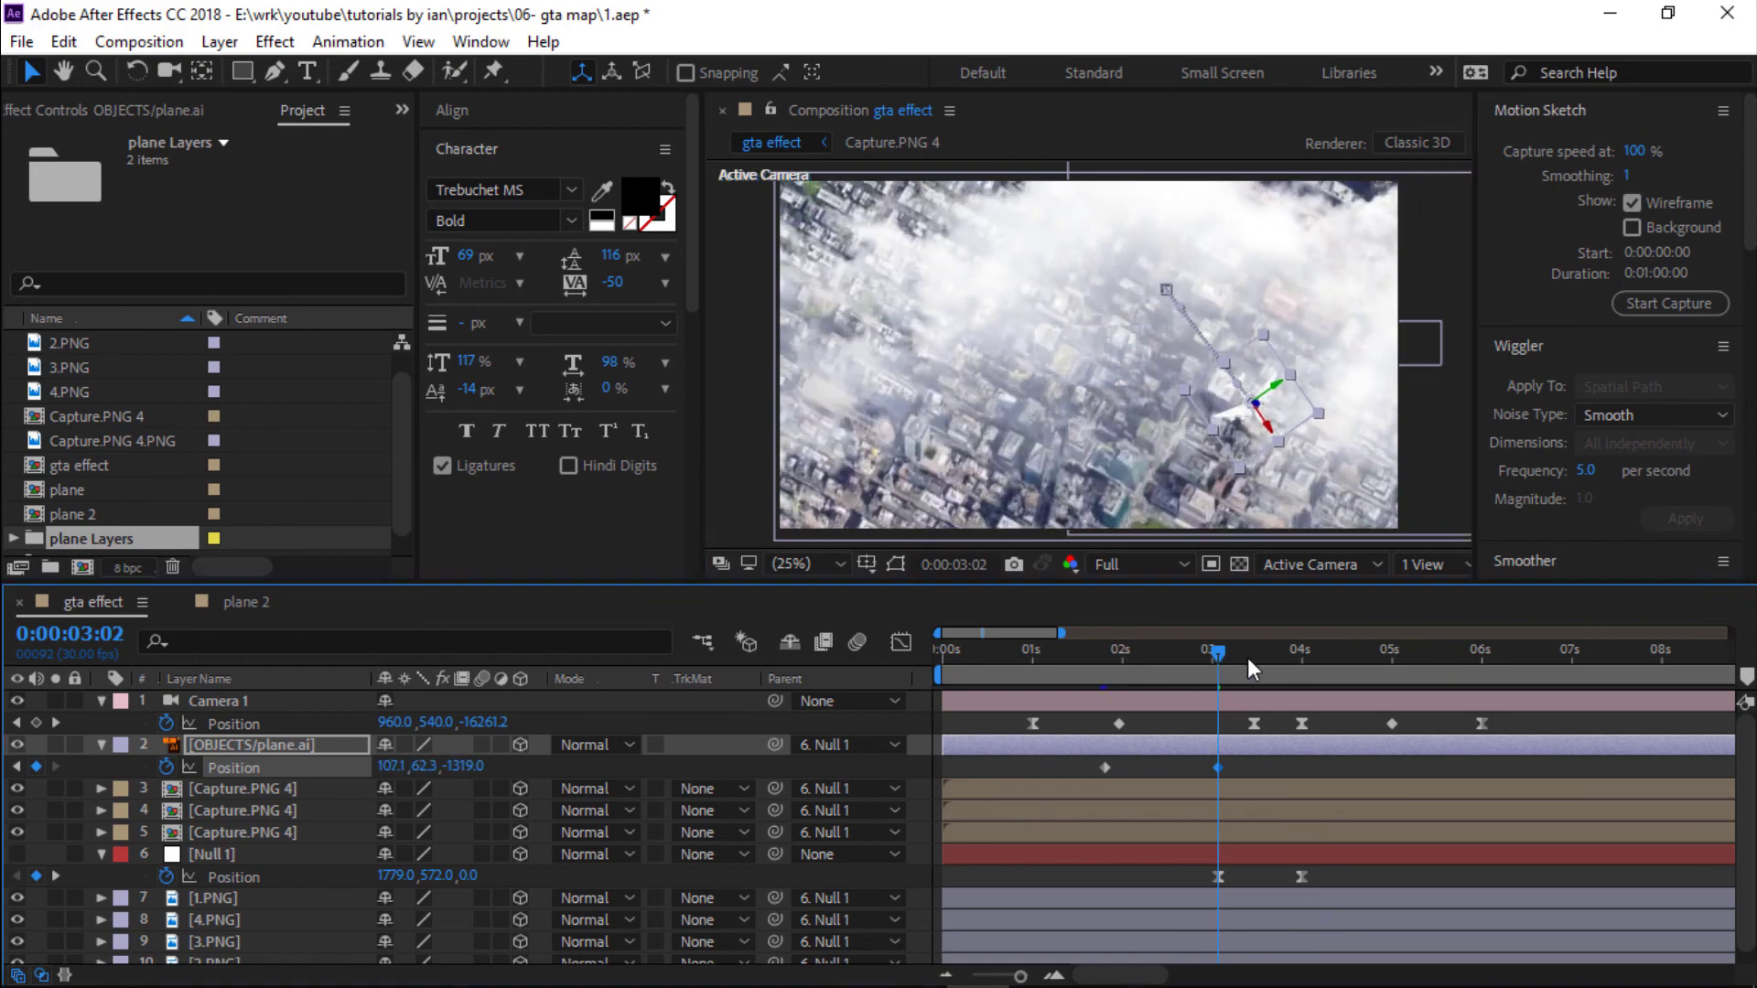
# Shift the plane's second keyframe to about 4 seconds and preview the flight.
pyautogui.moveTo(1247, 657); pyautogui.dragTo(1283, 669)
pyautogui.moveTo(1217, 766); pyautogui.dragTo(1252, 767)
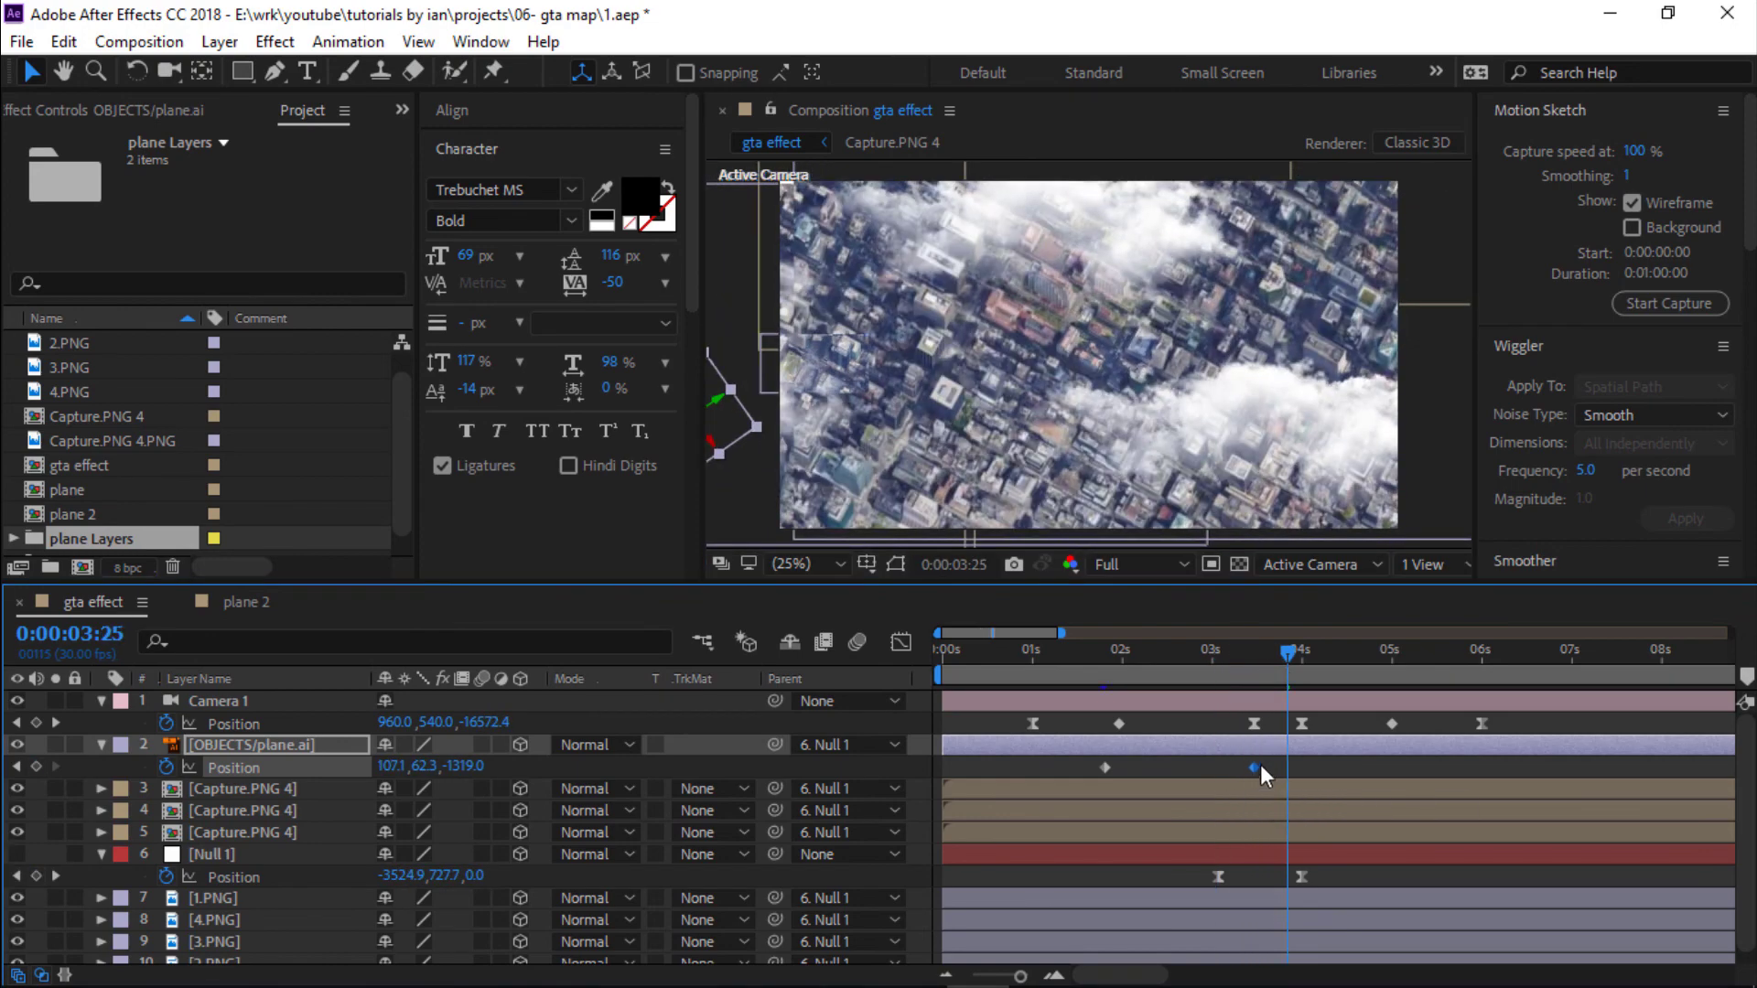
pyautogui.press('space')
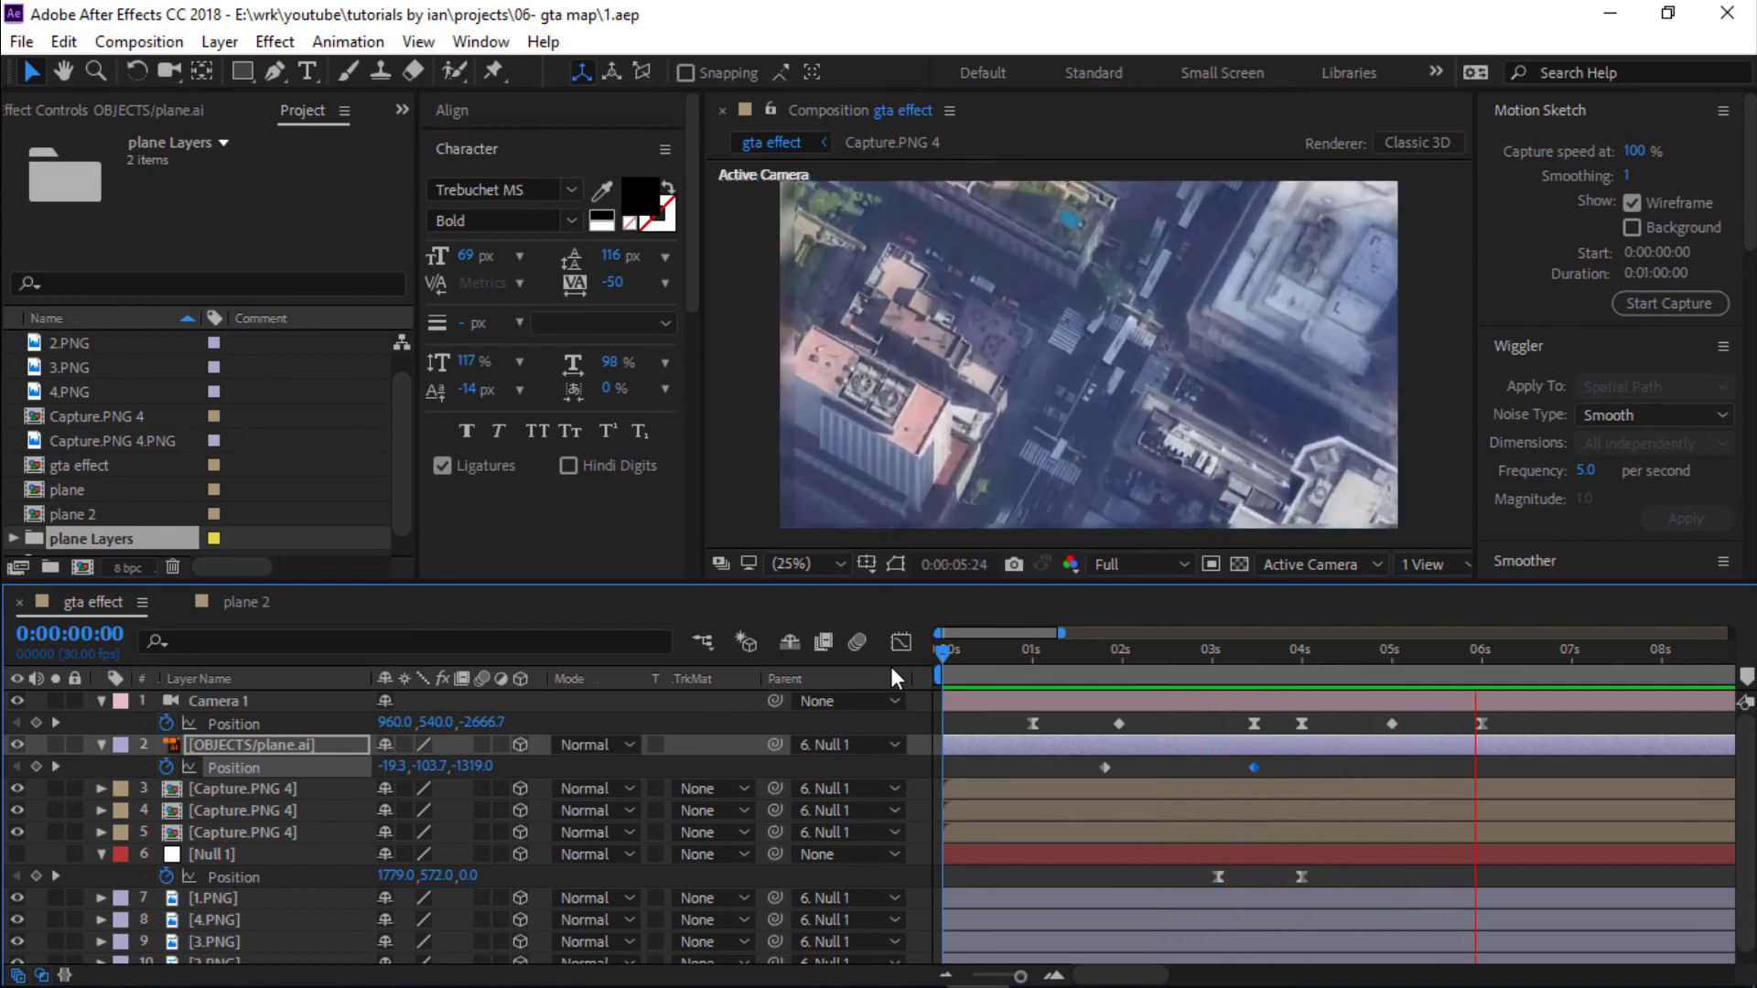
pyautogui.press('space')
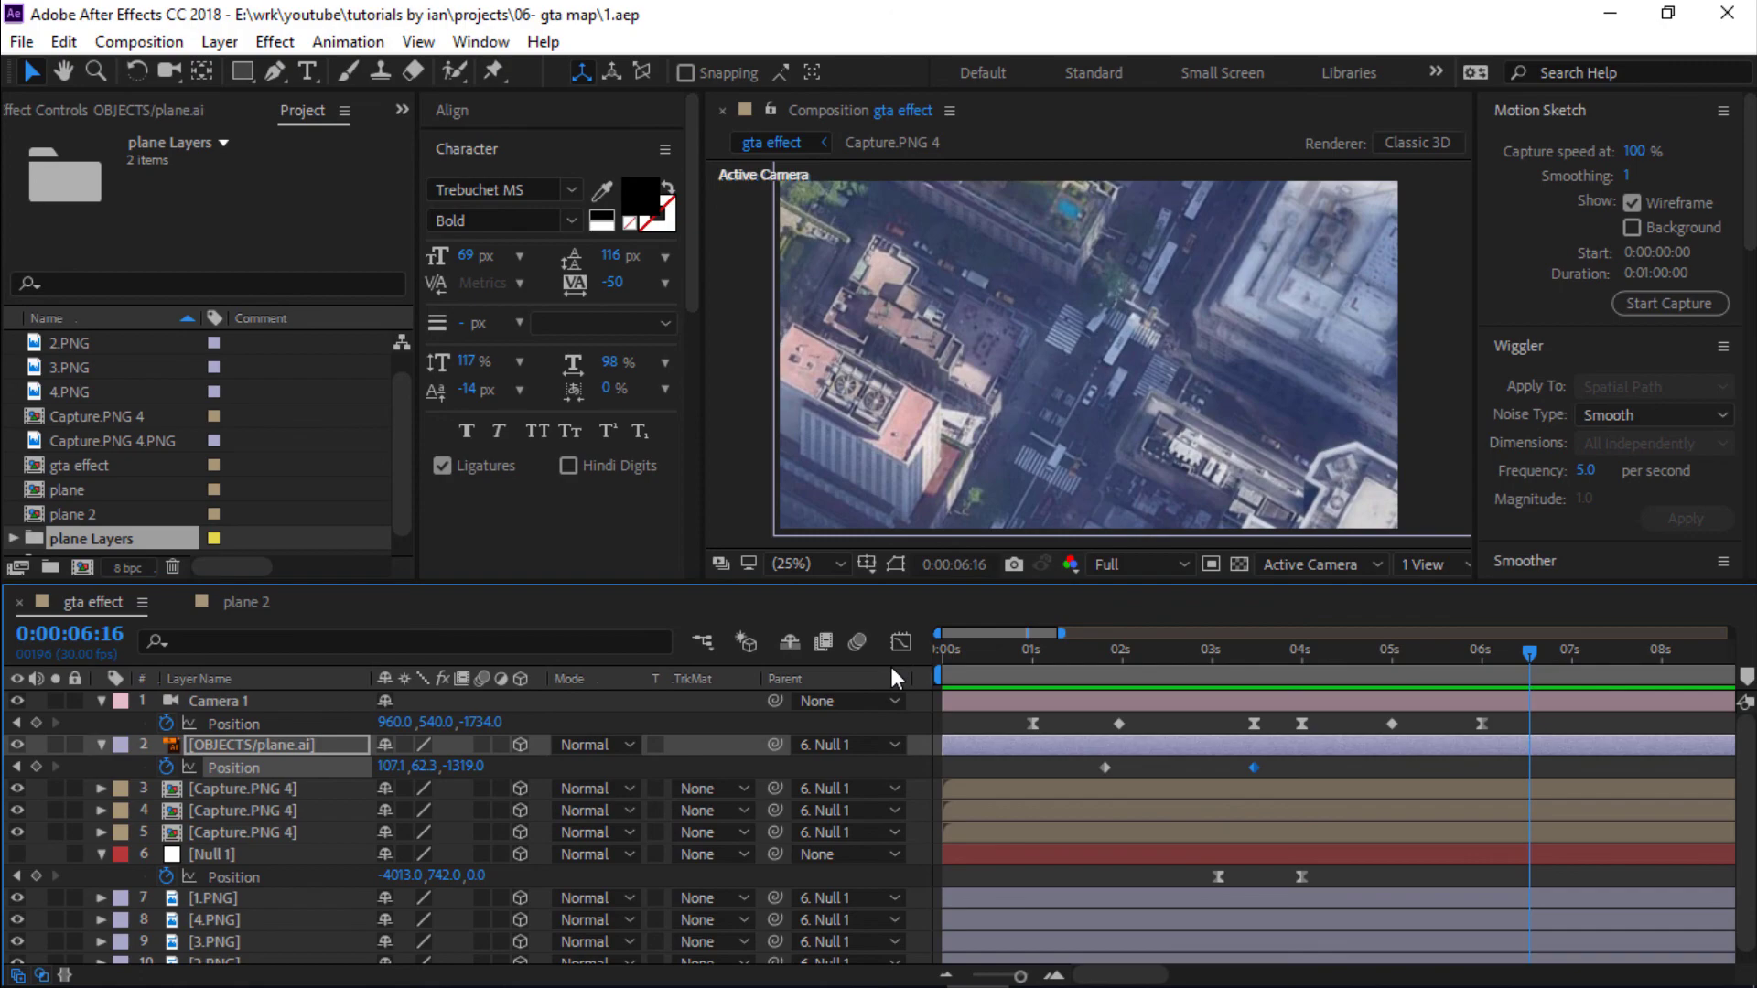